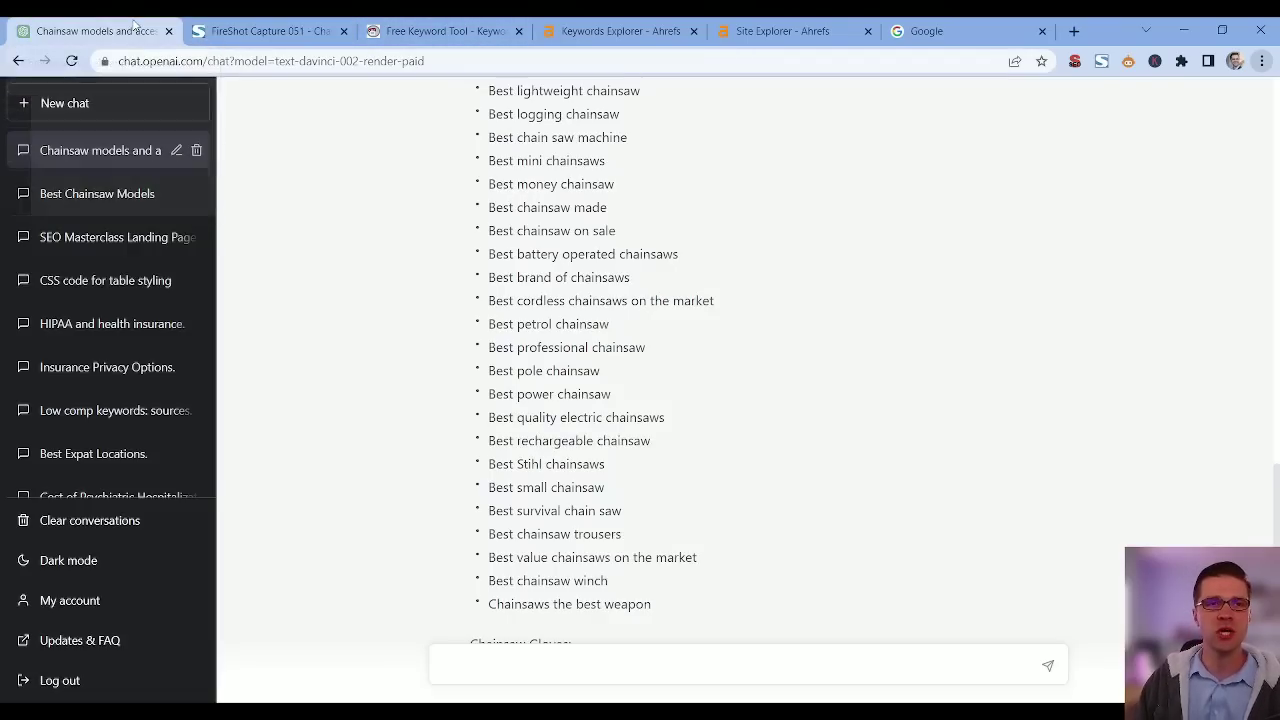
# - Look over the prepared ChatGPT conversation, Keyword Sheeter, Ahrefs Keywords Explorer, Ahrefs Site Explorer and Google pages
pyautogui.click(232, 26)
pyautogui.click(436, 26)
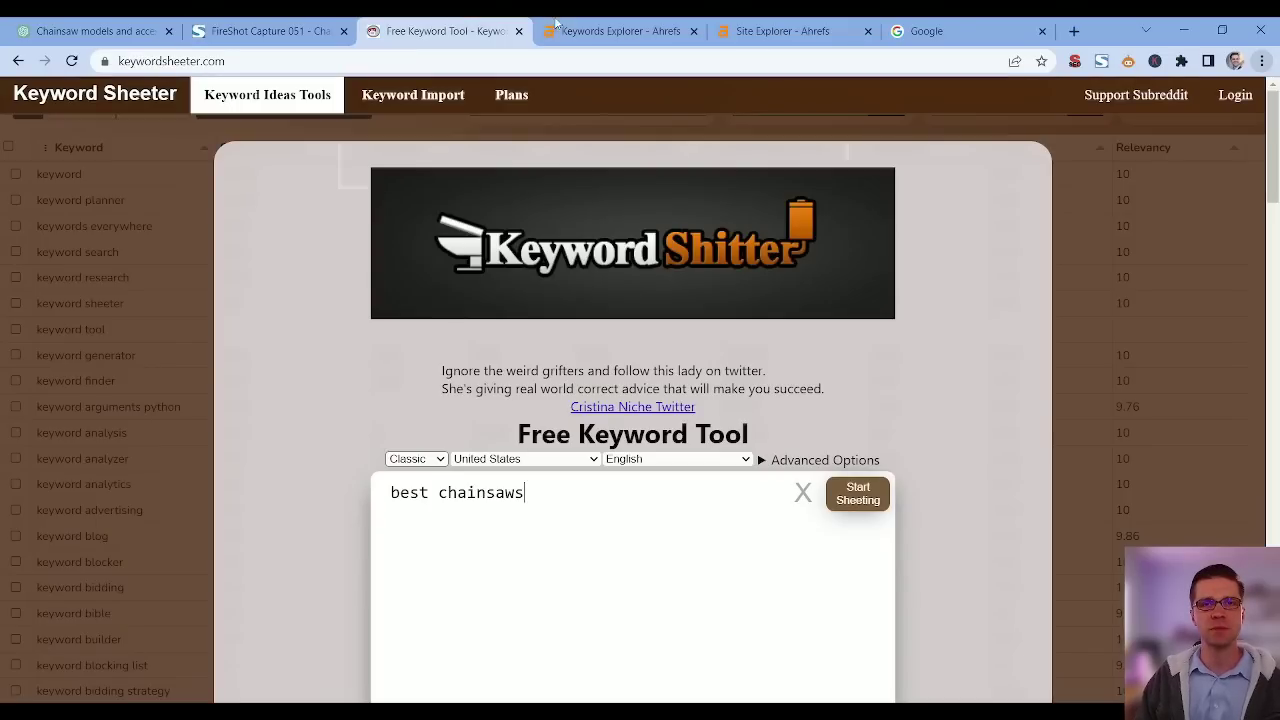
pyautogui.click(566, 24)
pyautogui.click(98, 22)
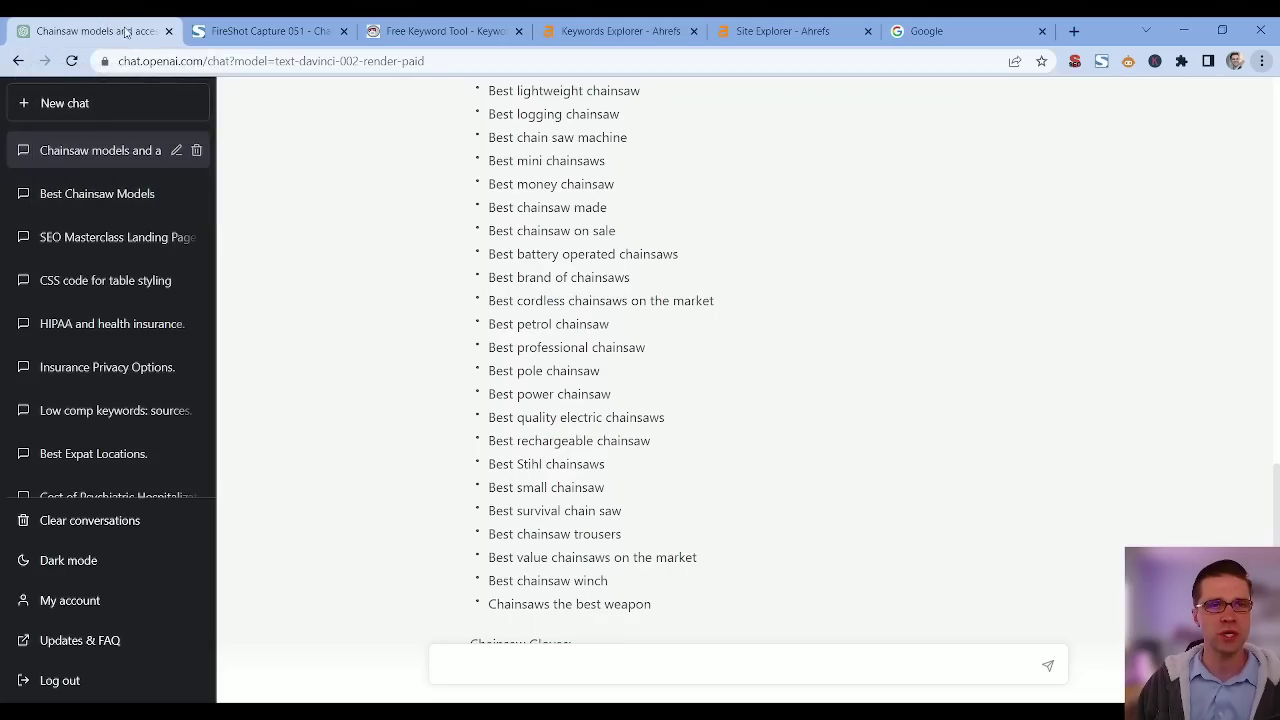
pyautogui.scroll(-5, 470, 445)
pyautogui.scroll(-10, 468, 444)
pyautogui.click(614, 24)
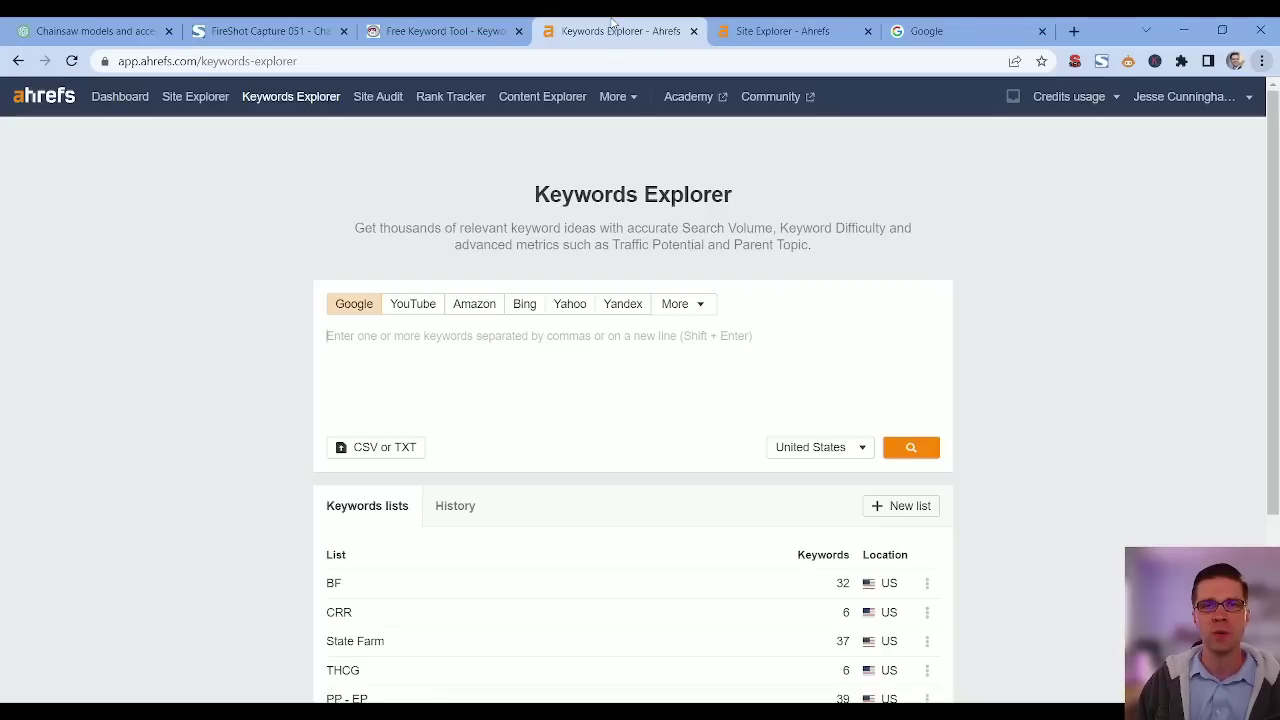
pyautogui.click(797, 26)
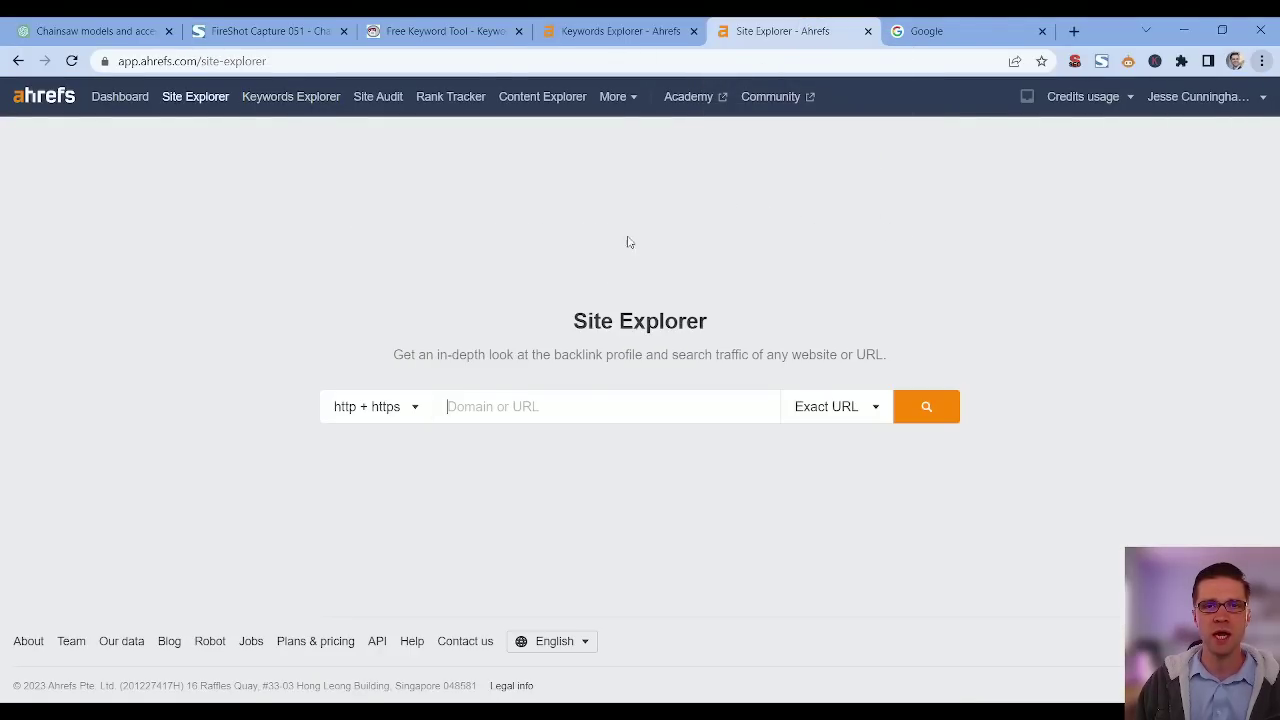
pyautogui.click(958, 31)
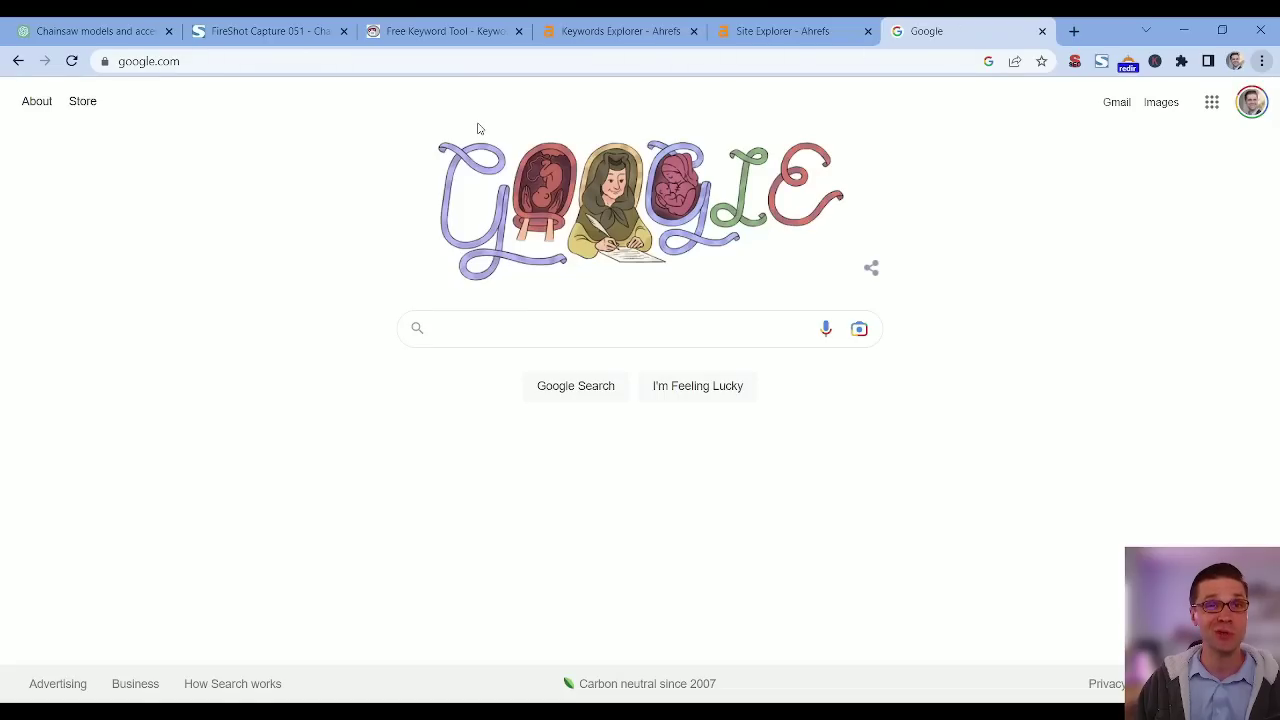
pyautogui.click(425, 27)
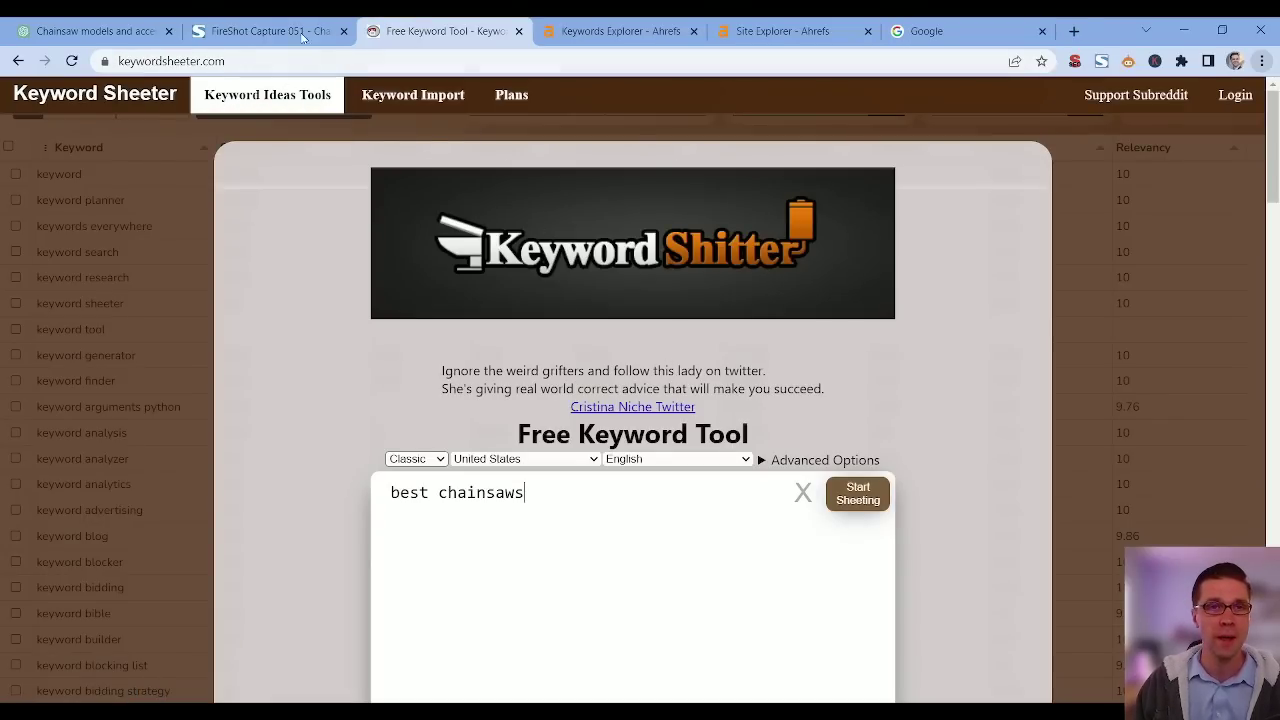
pyautogui.click(268, 31)
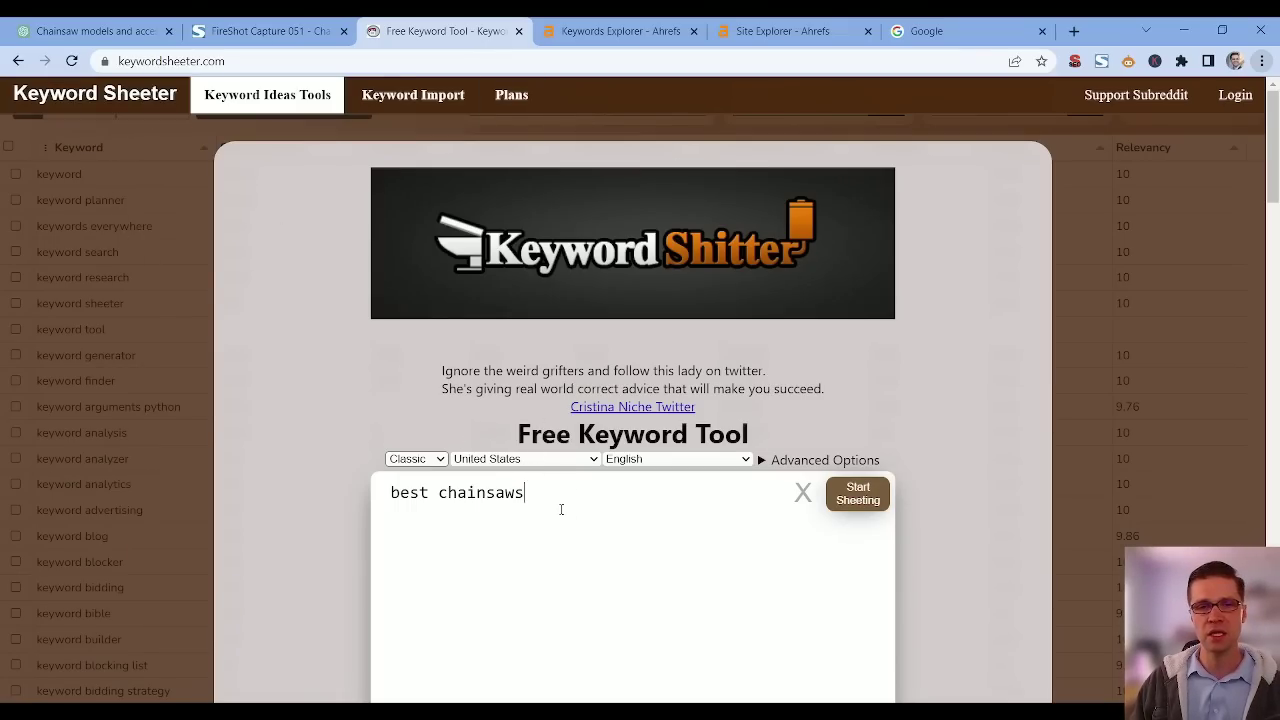
# - Generate keyword ideas for "best chainsaws" in Keyword Sheeter
pyautogui.scroll(-2, 430, 460)
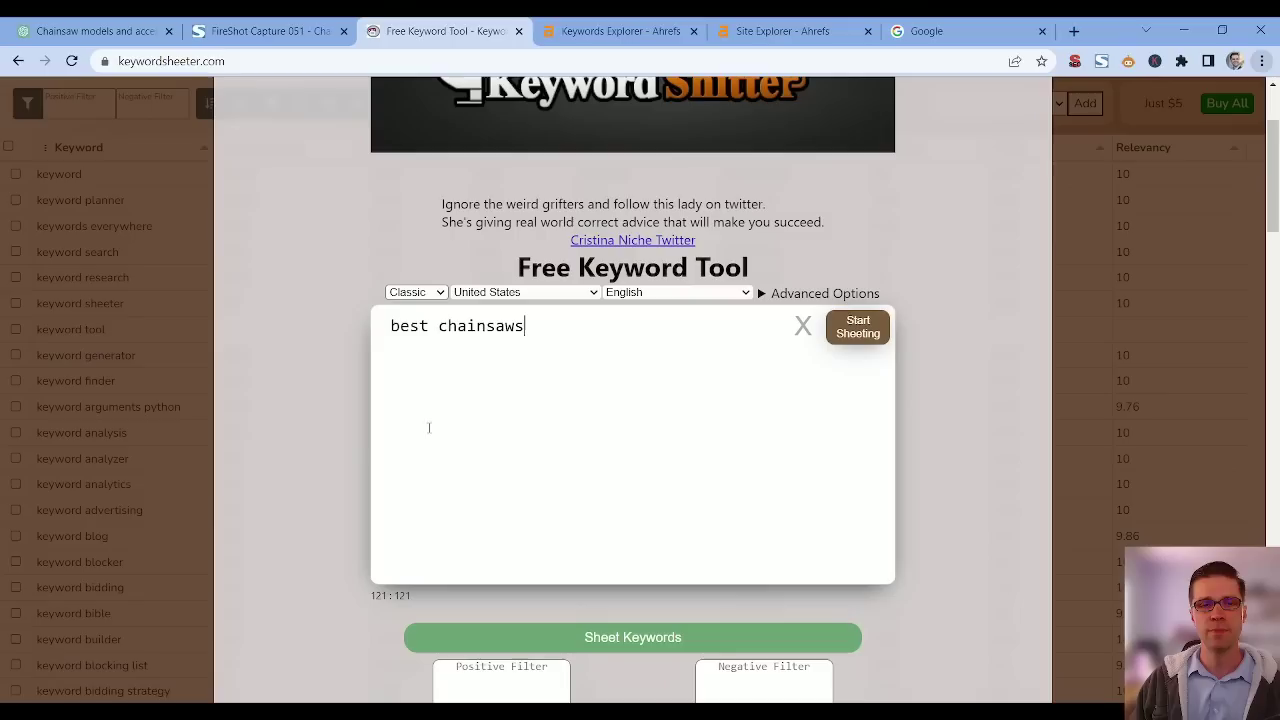
pyautogui.click(862, 338)
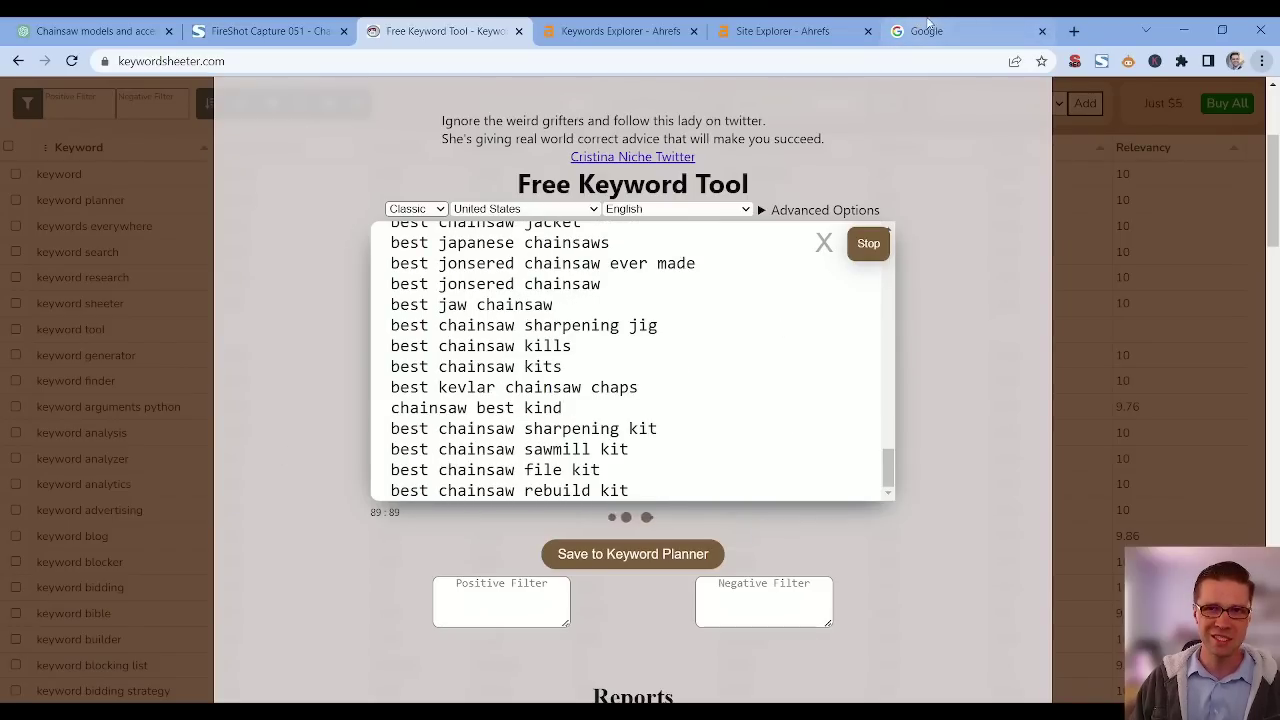
# - Check Google's autocomplete suggestions for "best chainsaws" and select the whole generated keyword list in Keyword Sheeter
pyautogui.click(940, 31)
pyautogui.write('best chains')
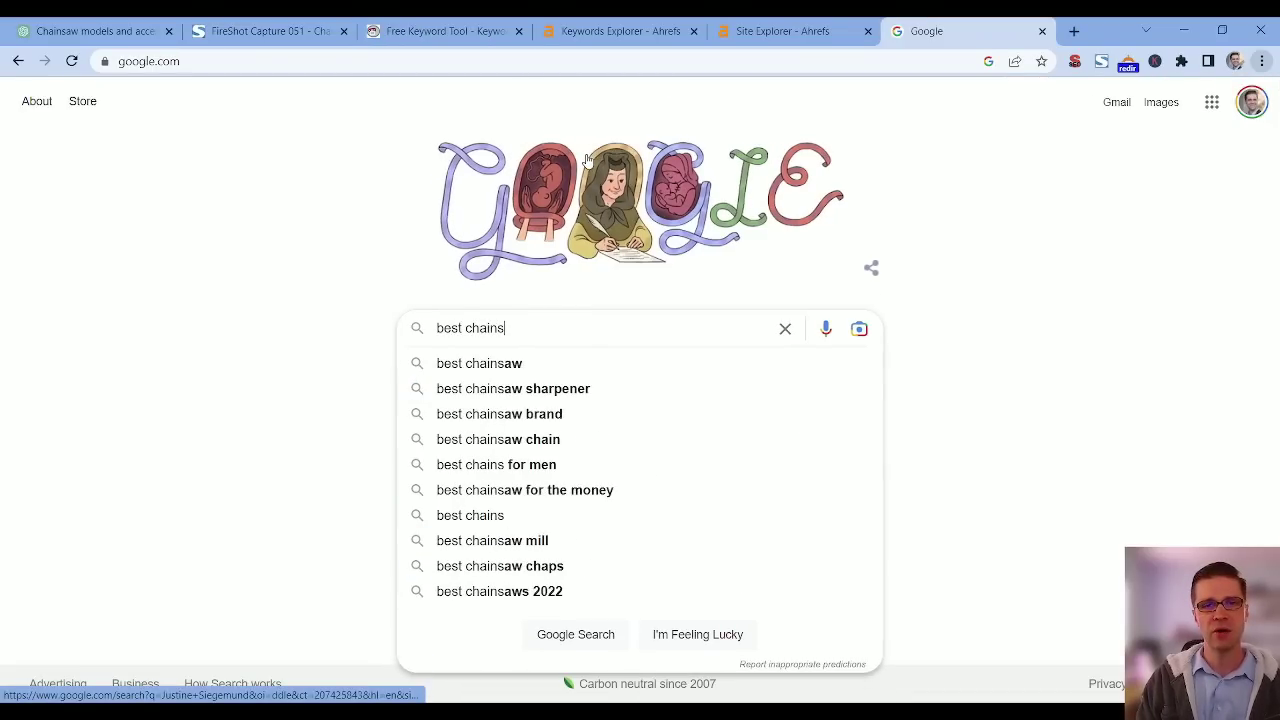
pyautogui.write('aws')
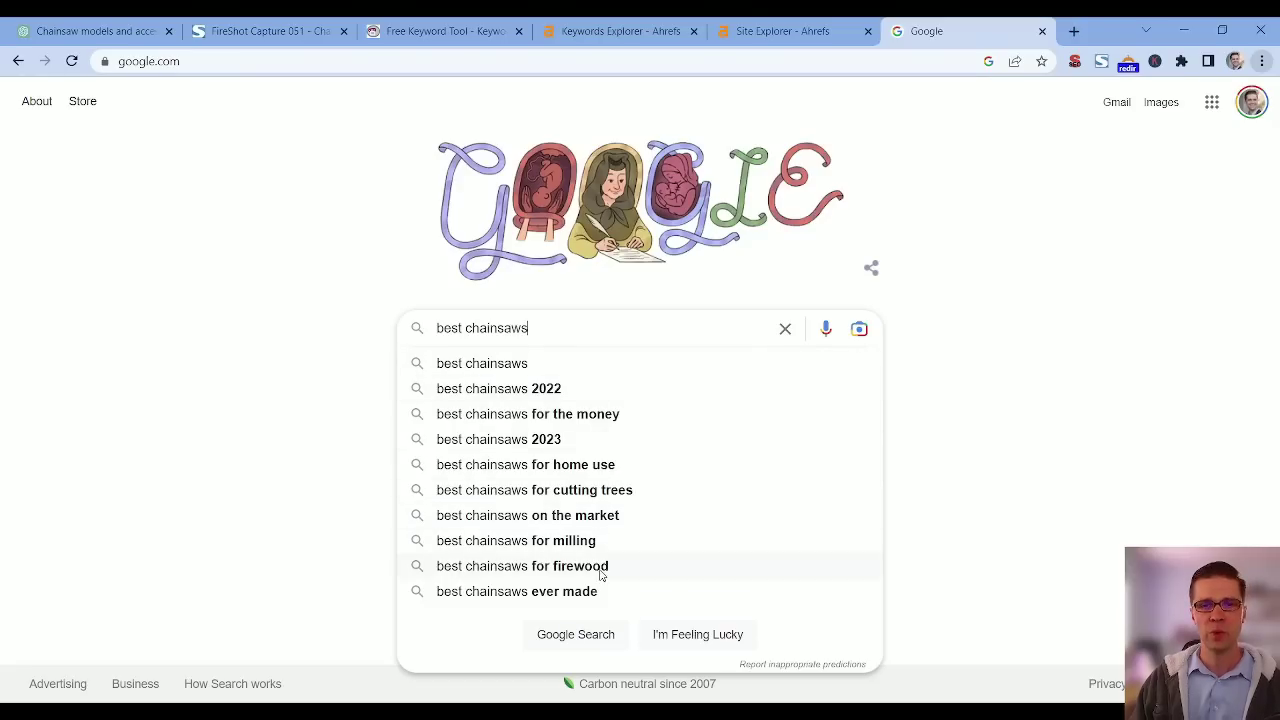
pyautogui.click(420, 31)
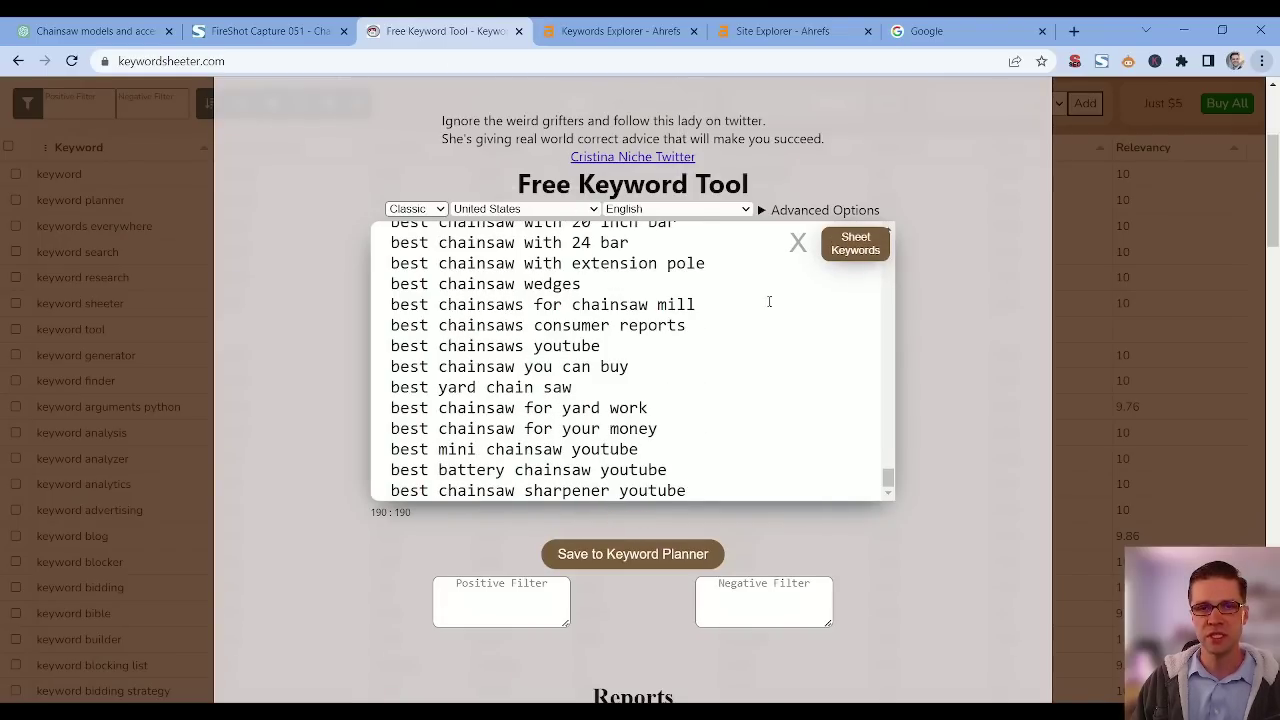
pyautogui.hotkey('ctrl', 'a')
# - In ChatGPT, review the "Categorize these in a simple way" prompt and the resulting keyword groups, including Miscellaneous
pyautogui.hotkey('ctrl', '1')
pyautogui.scroll(15, 560, 420)
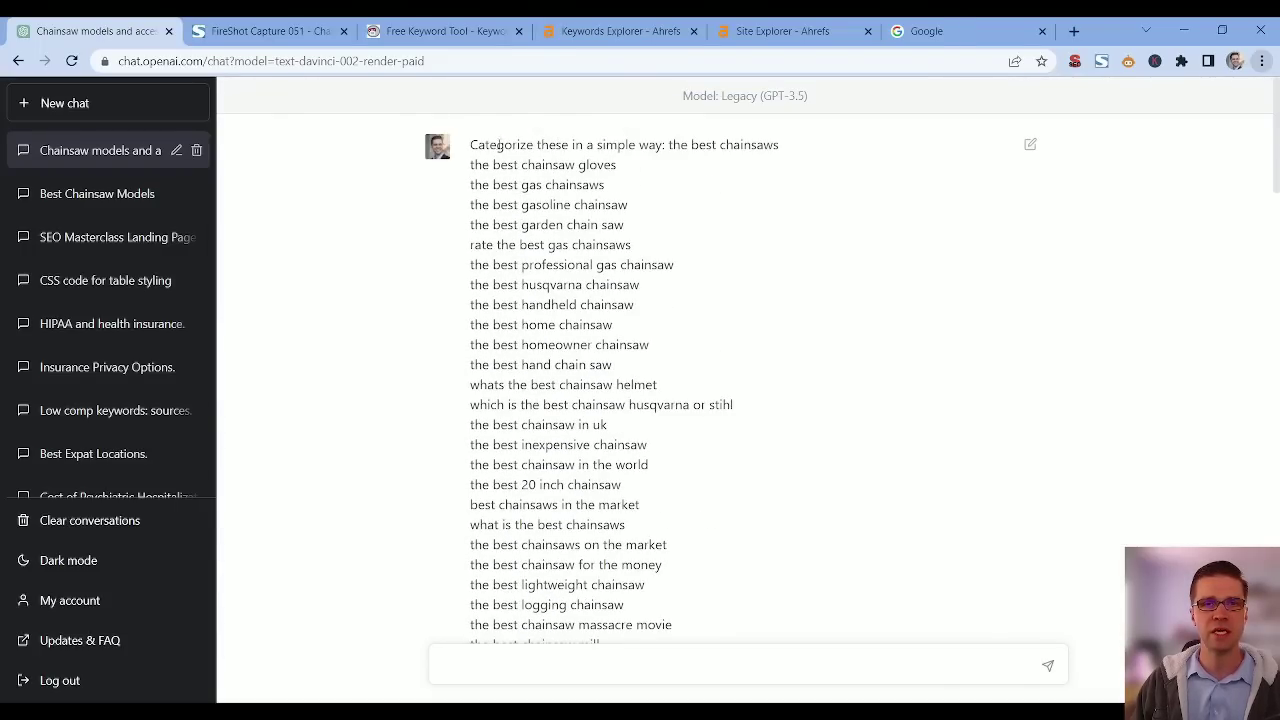
pyautogui.moveTo(468, 144); pyautogui.dragTo(797, 150)
pyautogui.click(799, 150)
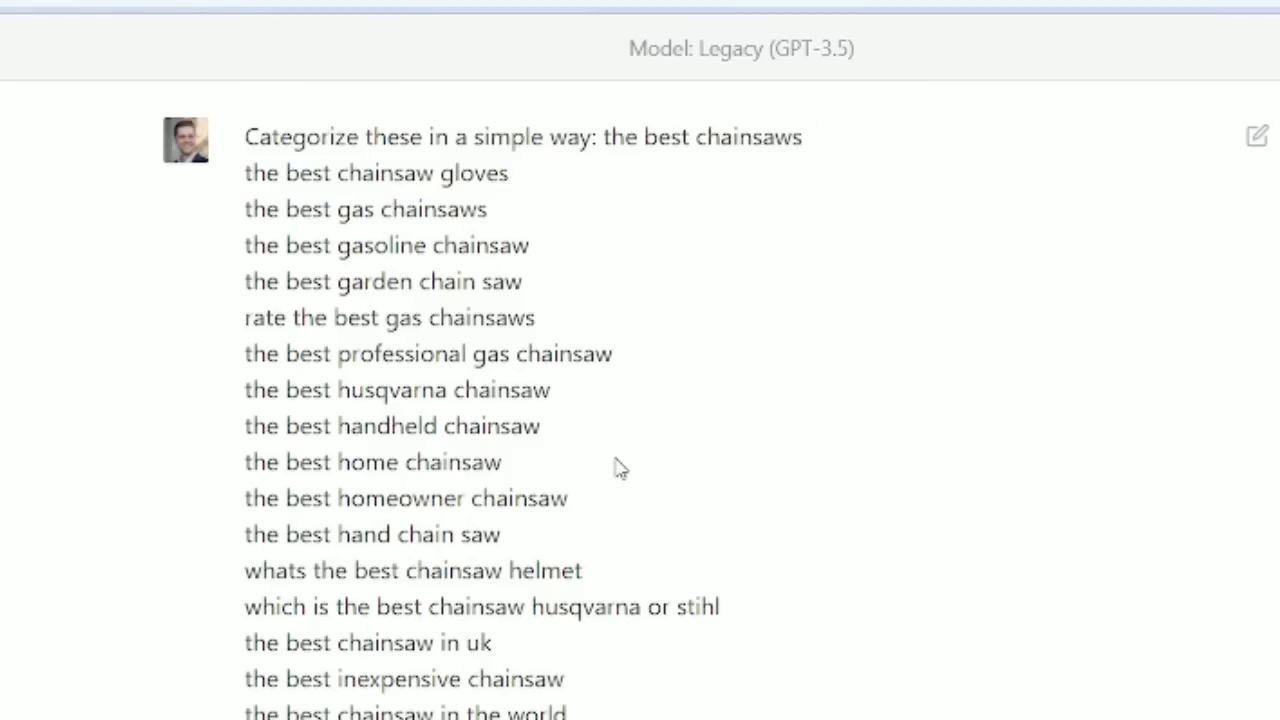
pyautogui.scroll(-20, 519, 440)
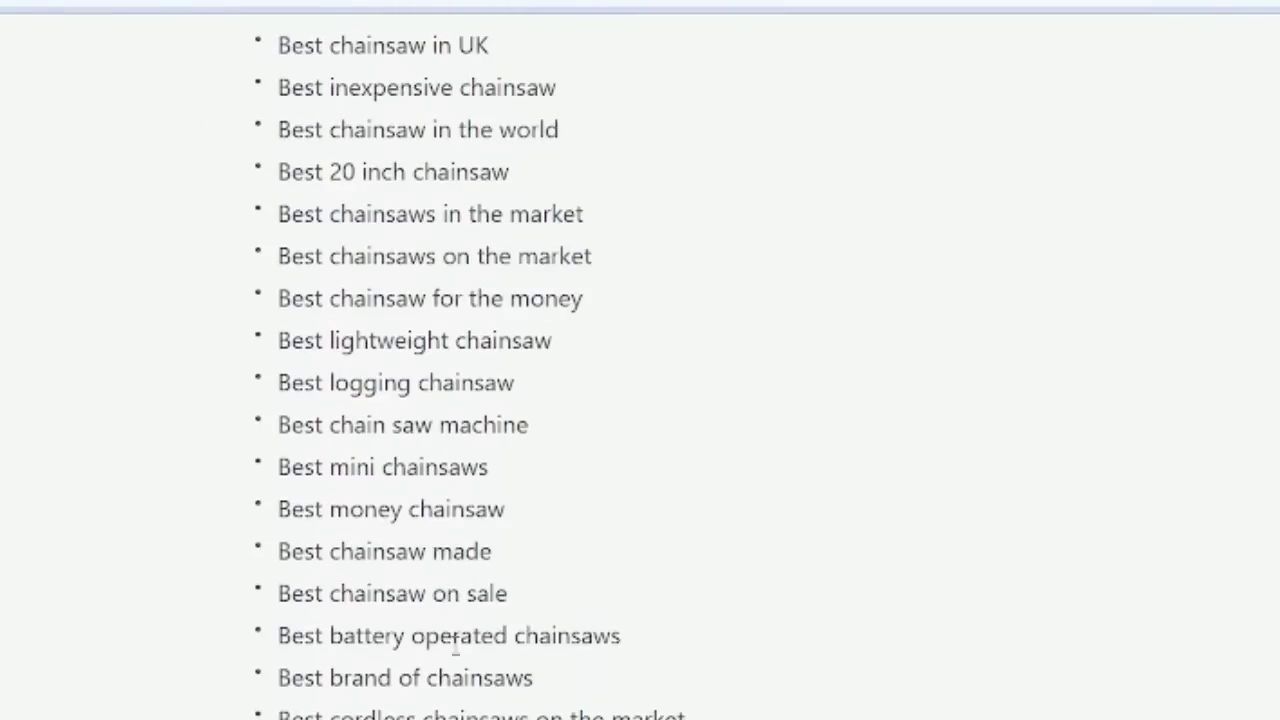
pyautogui.scroll(-3, 459, 655)
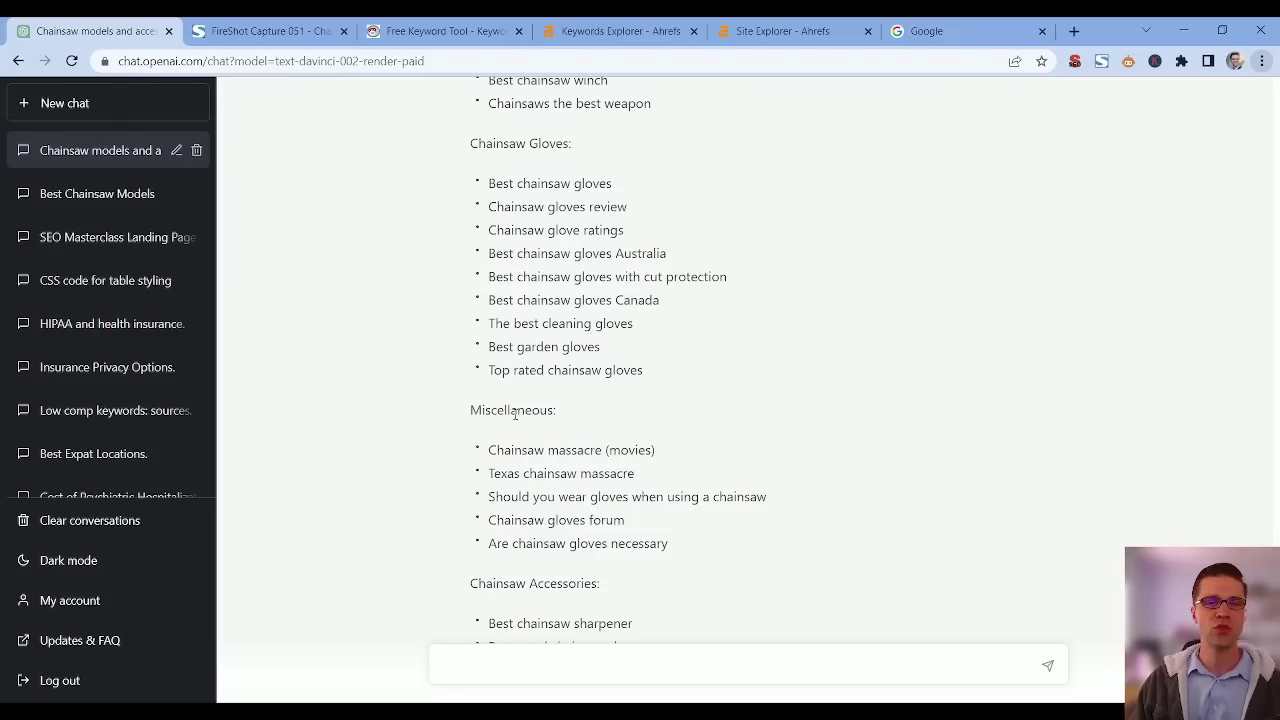
pyautogui.moveTo(466, 414); pyautogui.dragTo(720, 546)
pyautogui.click(722, 548)
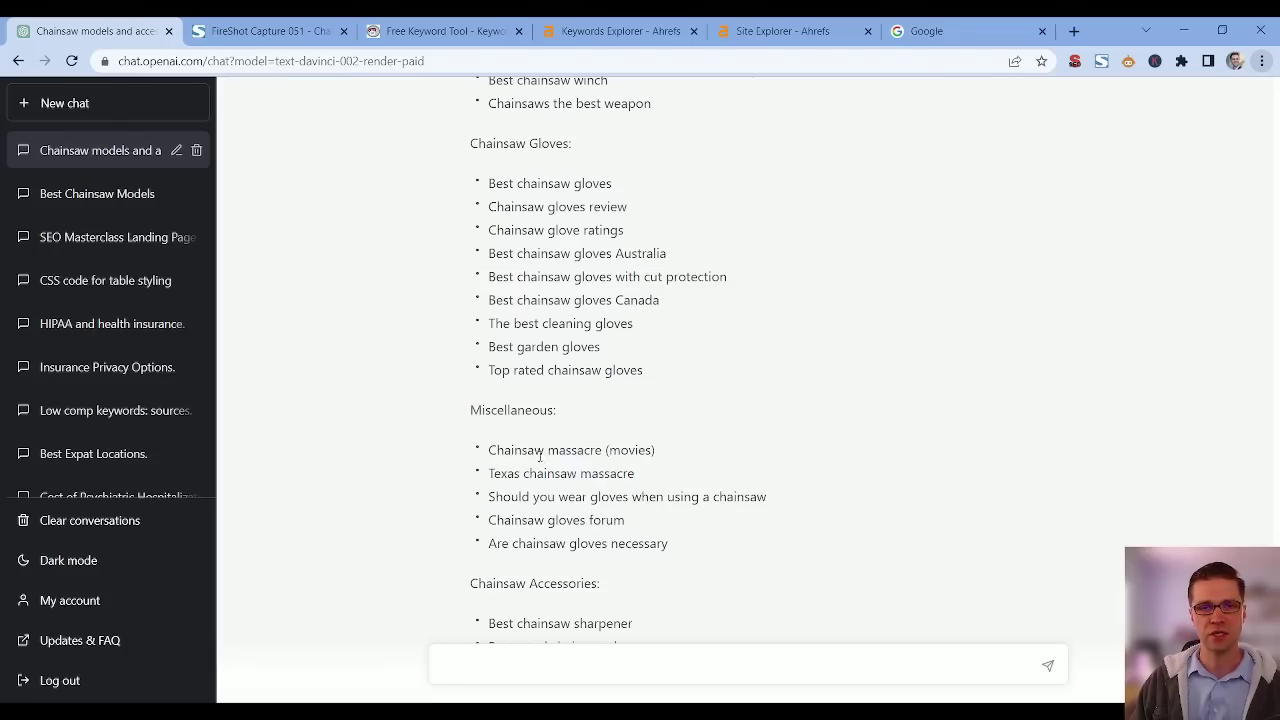
pyautogui.moveTo(490, 452); pyautogui.dragTo(660, 463)
pyautogui.click(659, 464)
# - Copy the keyword "Best mini chainsaws" from ChatGPT's categorized list and search Google for it
pyautogui.scroll(8, 645, 482)
pyautogui.scroll(2, 659, 513)
pyautogui.scroll(-2, 550, 452)
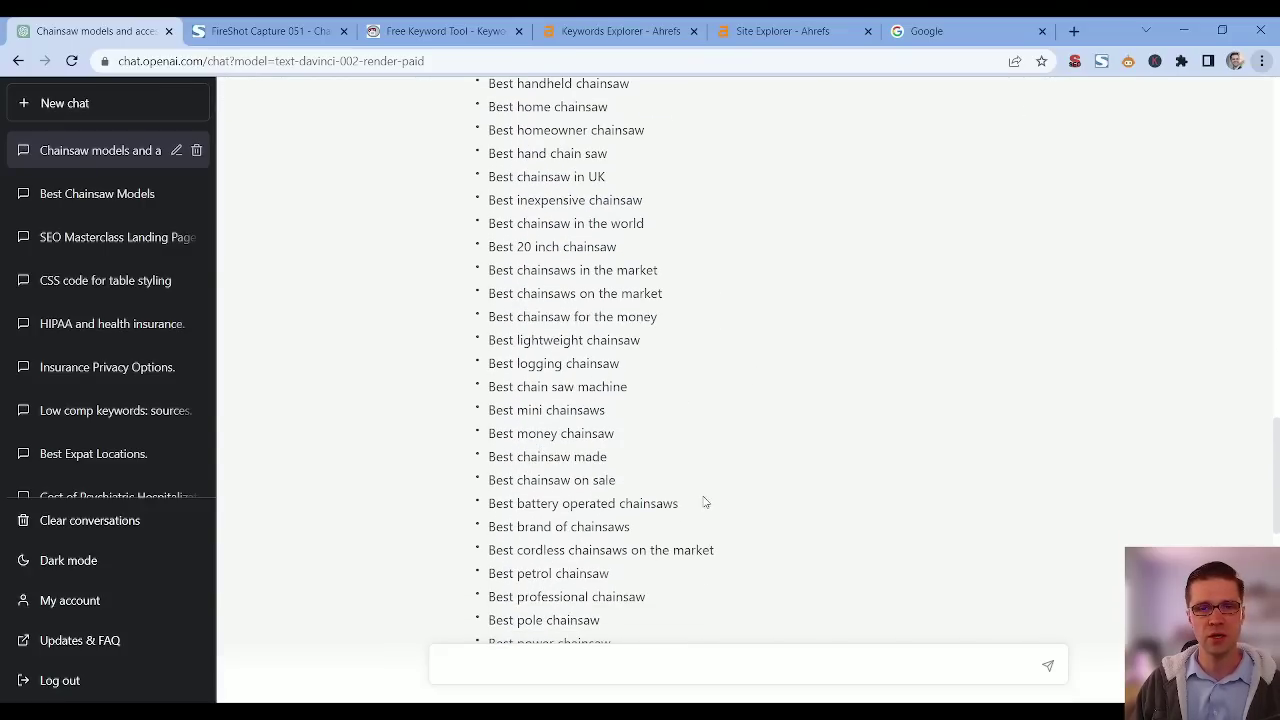
pyautogui.moveTo(702, 508); pyautogui.dragTo(479, 514)
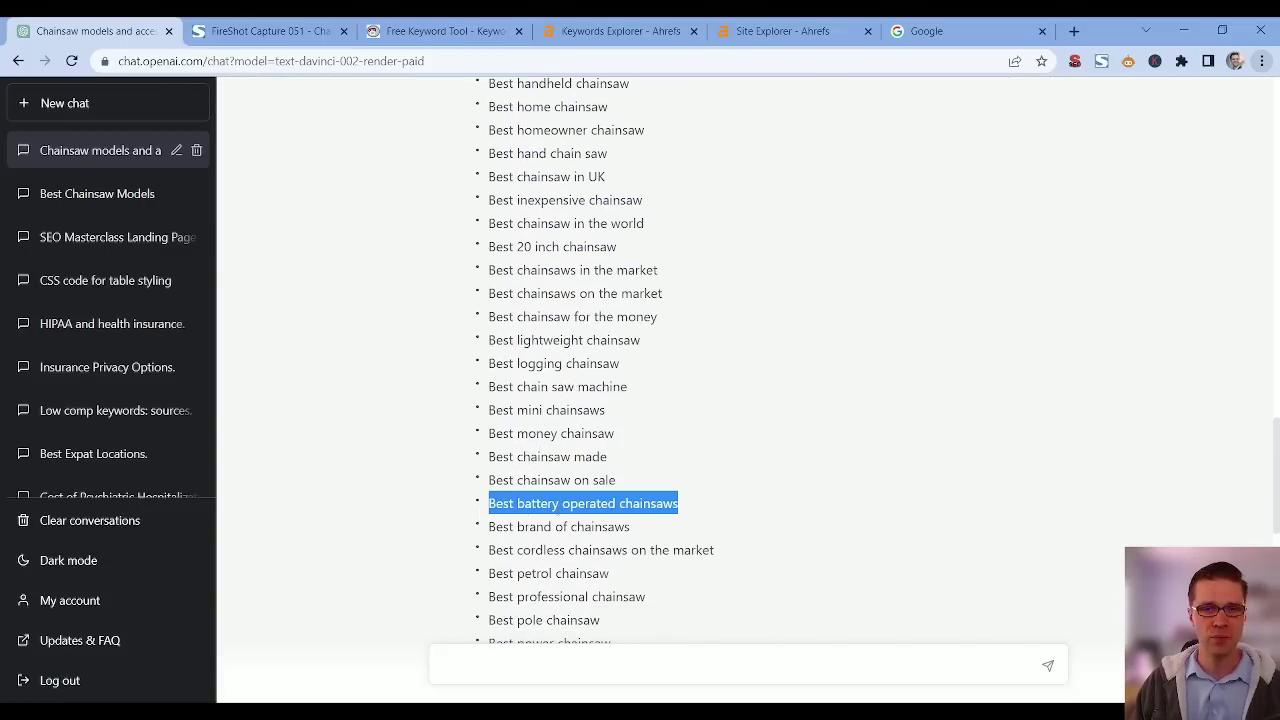
pyautogui.click(619, 477)
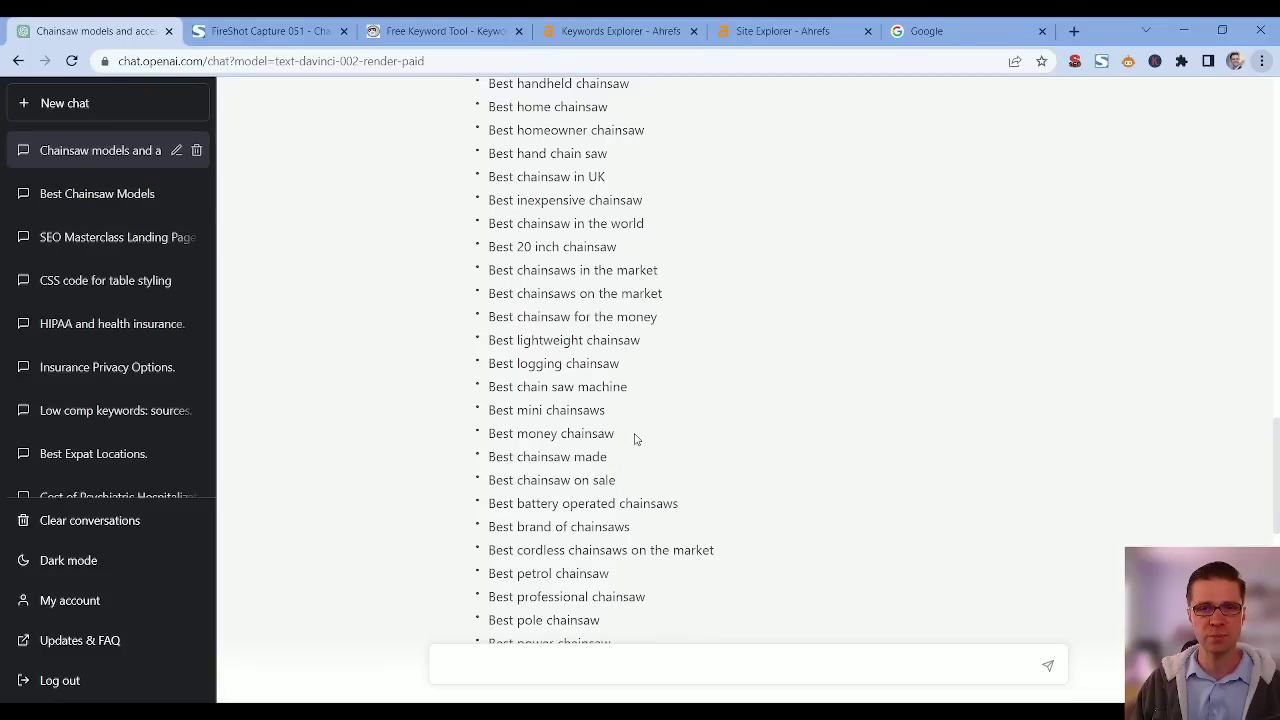
pyautogui.moveTo(612, 414); pyautogui.dragTo(501, 426)
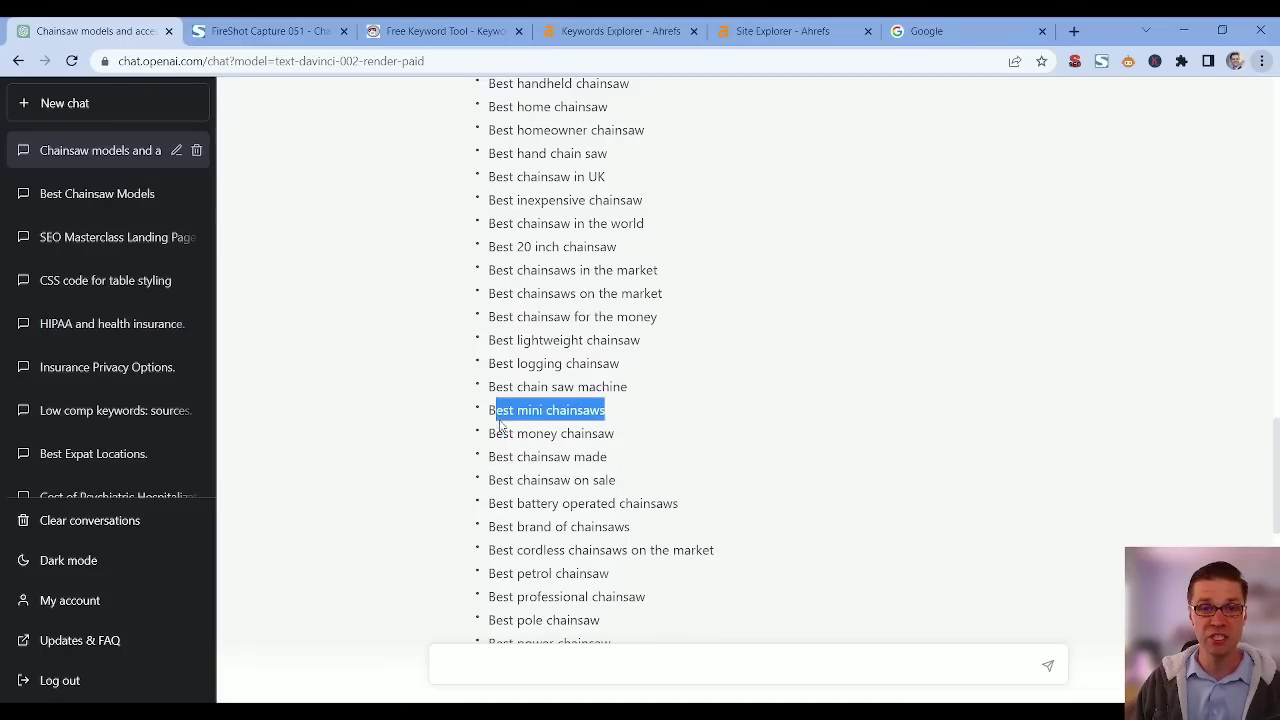
pyautogui.click(960, 31)
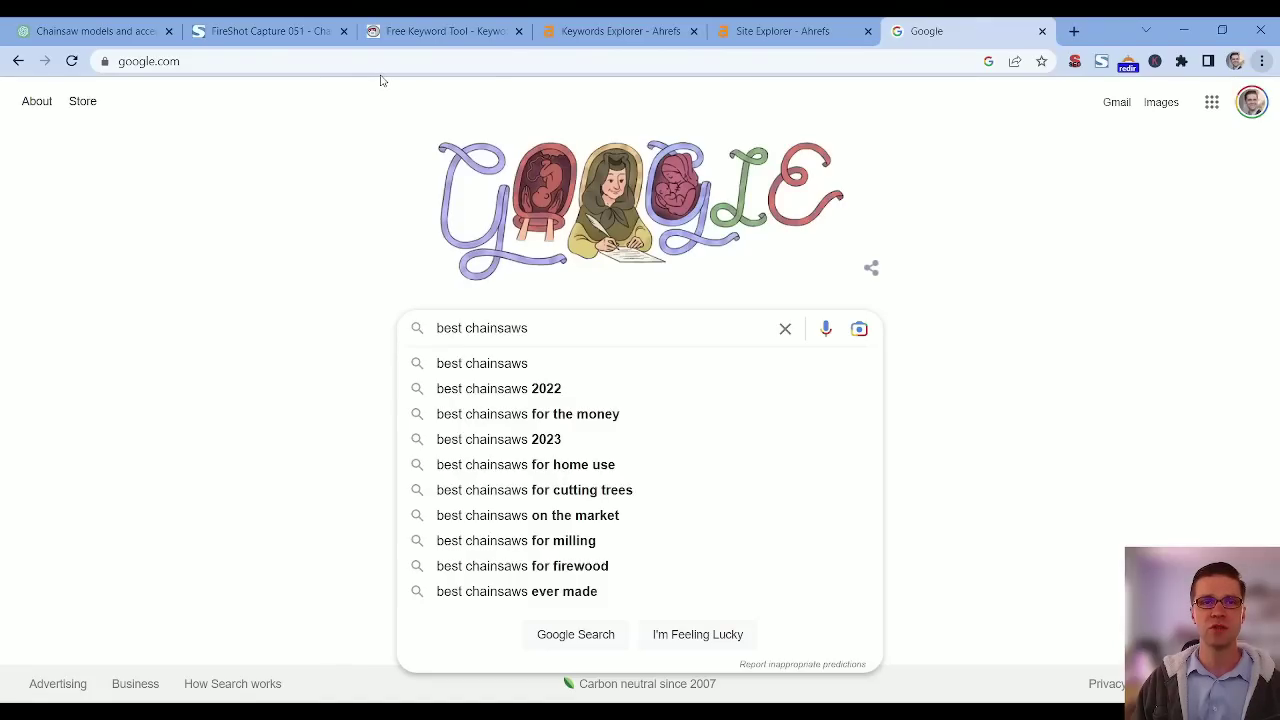
pyautogui.moveTo(549, 341); pyautogui.dragTo(396, 323)
pyautogui.write('Best mini chainsaws')
pyautogui.press('Return')
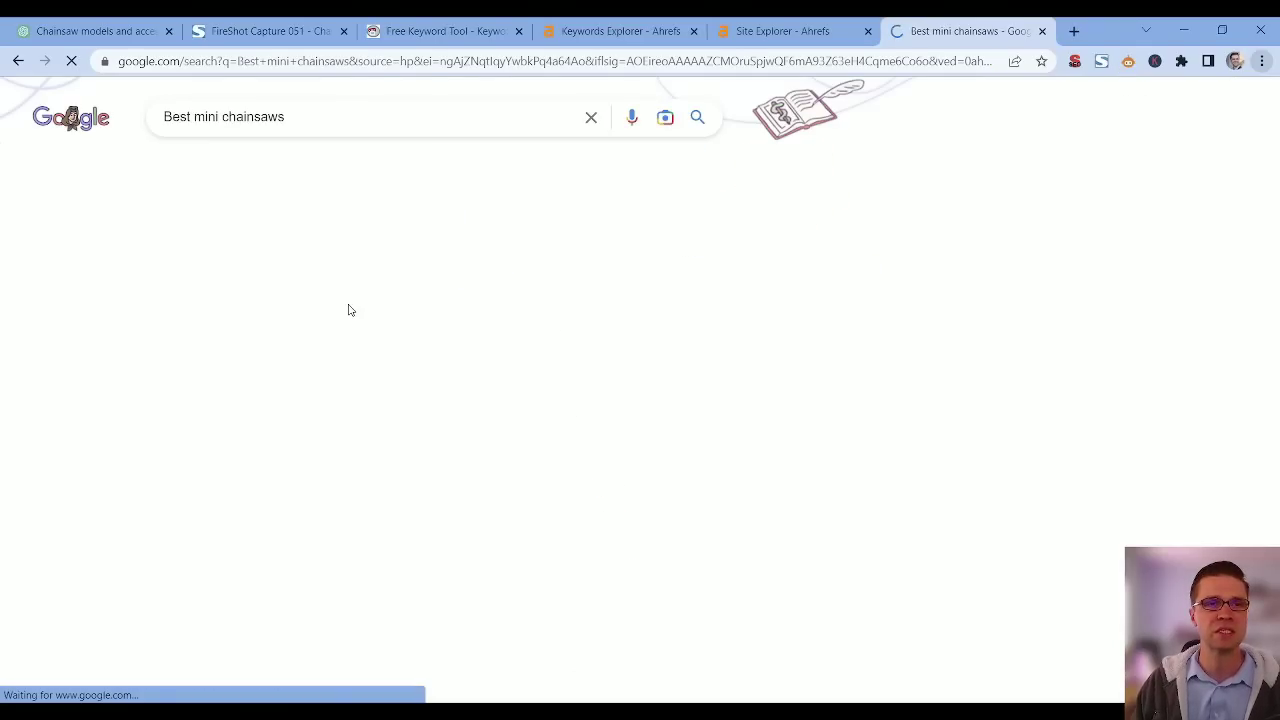
# - Open the Fire And Saw and Chainsaw Guru mini chainsaw articles from the Google results in new tabs
pyautogui.scroll(-4, 110, 388)
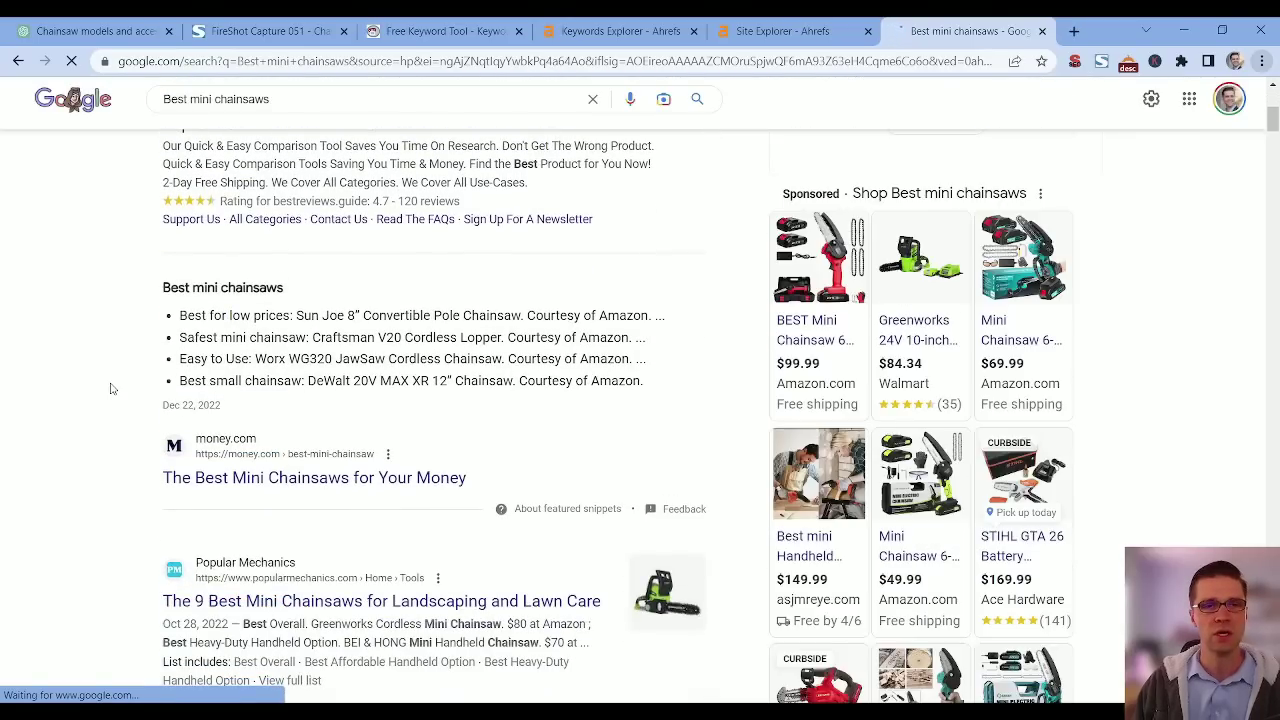
pyautogui.scroll(-2, 110, 388)
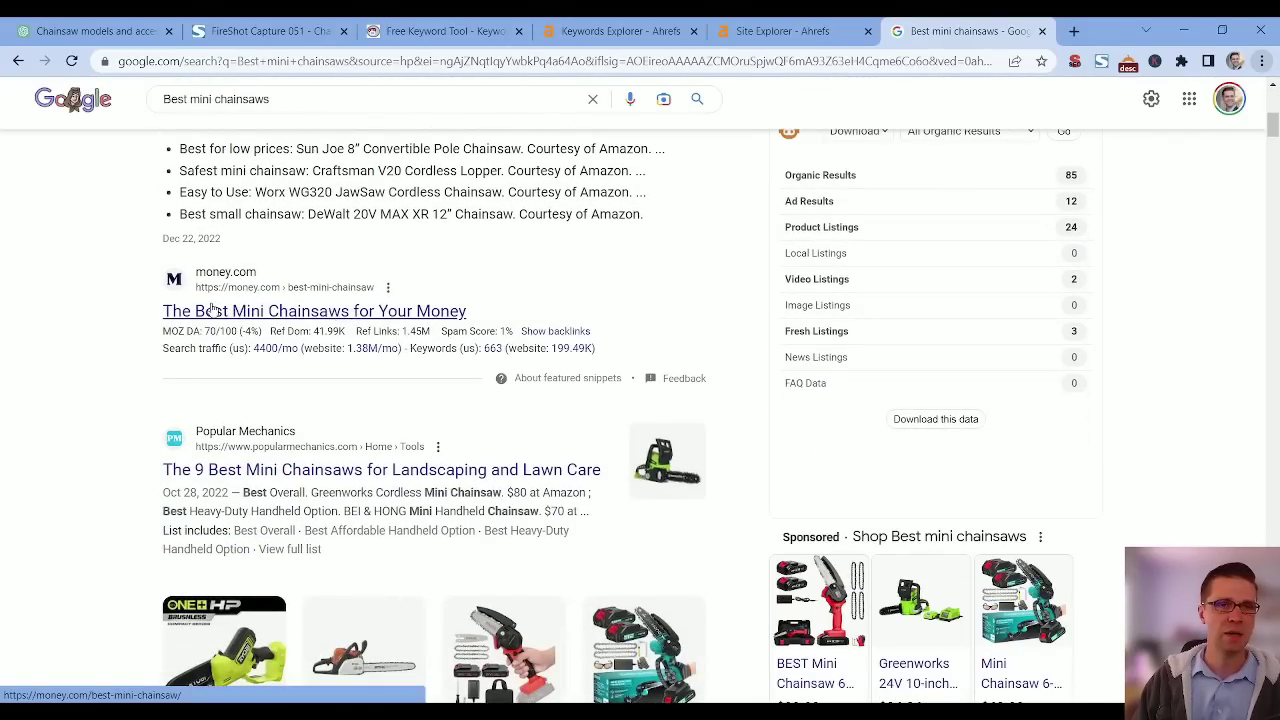
pyautogui.scroll(-9, 137, 357)
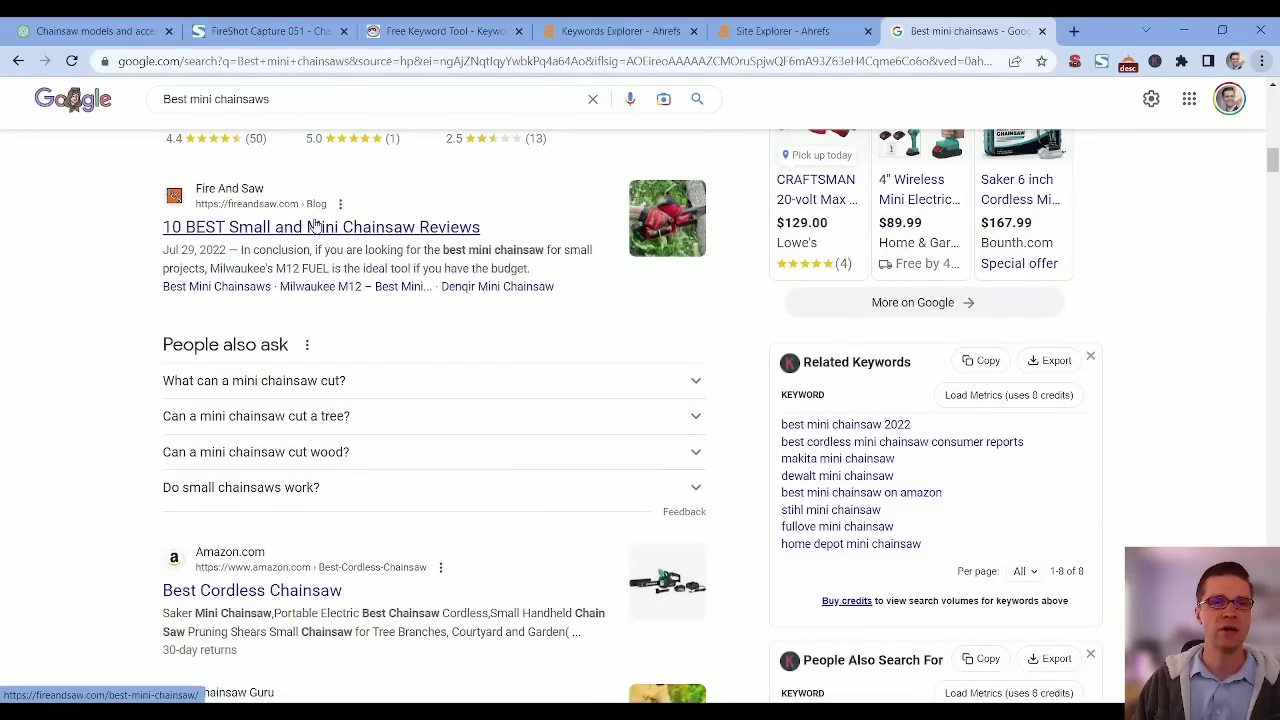
pyautogui.middleClick(308, 228)
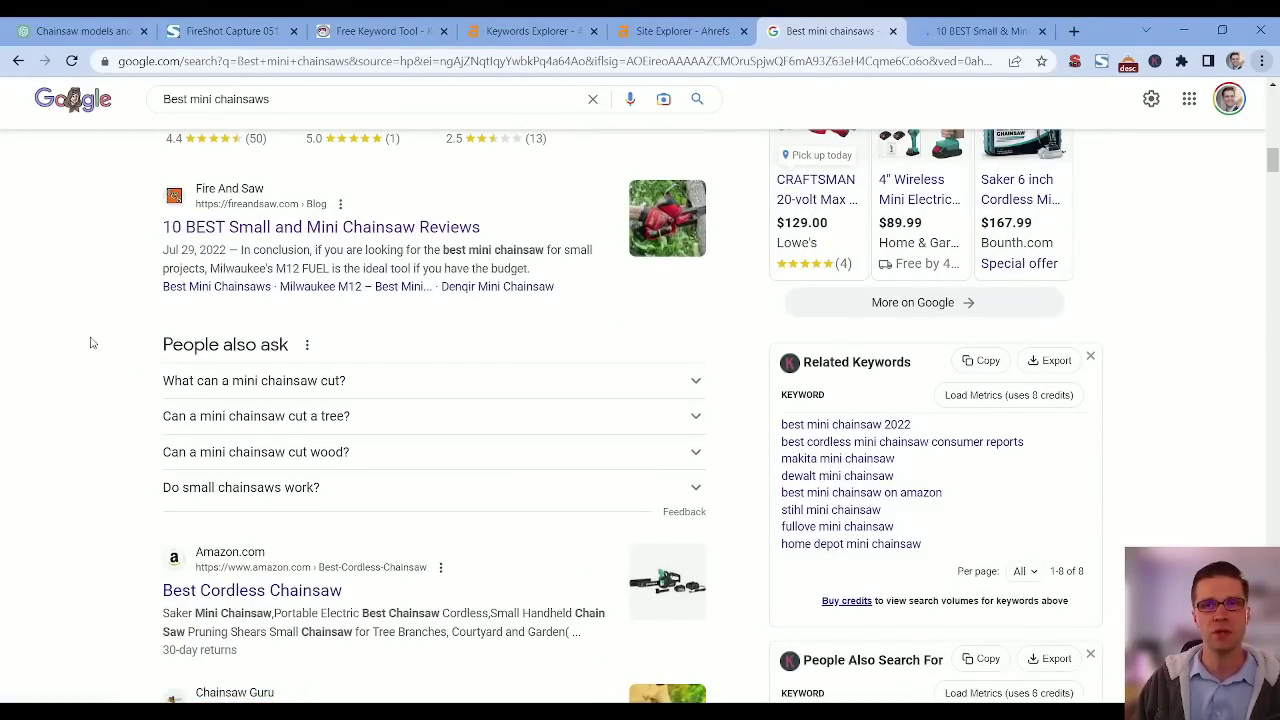
pyautogui.scroll(-4, 60, 359)
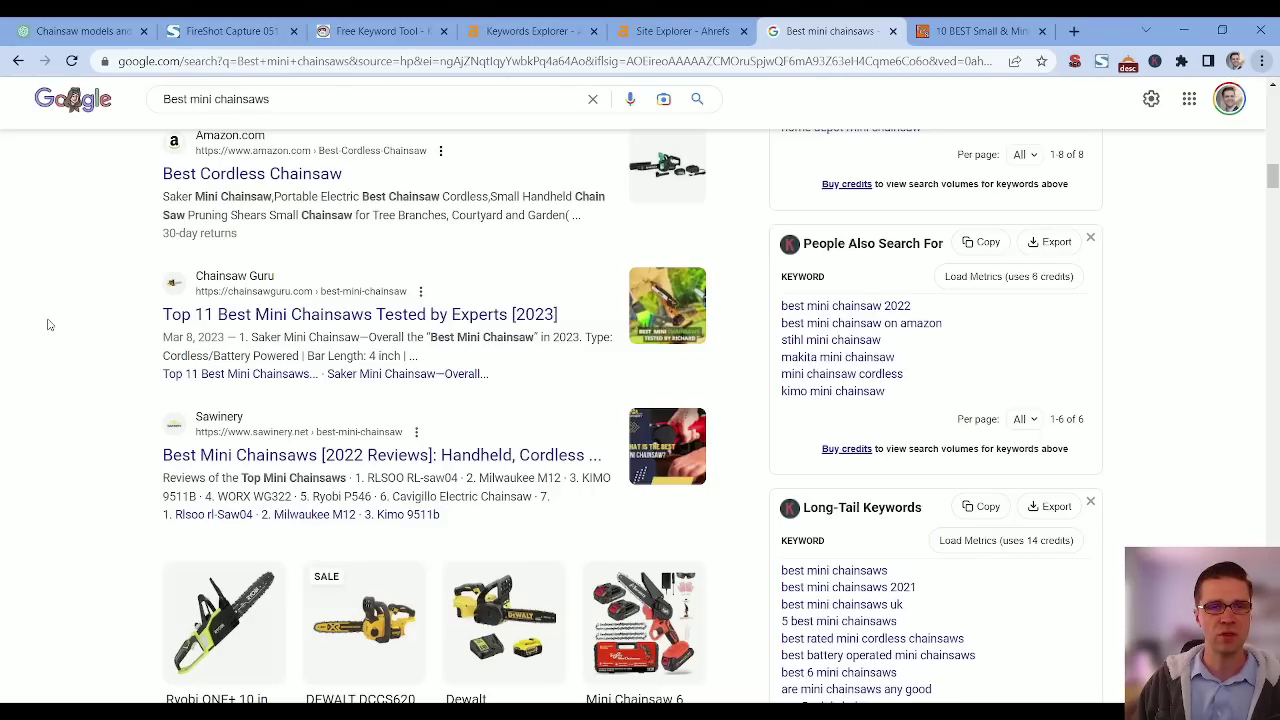
pyautogui.keyDown('ctrl'); pyautogui.keyDown('shift'); pyautogui.click(298, 316); pyautogui.keyUp('shift'); pyautogui.keyUp('ctrl')
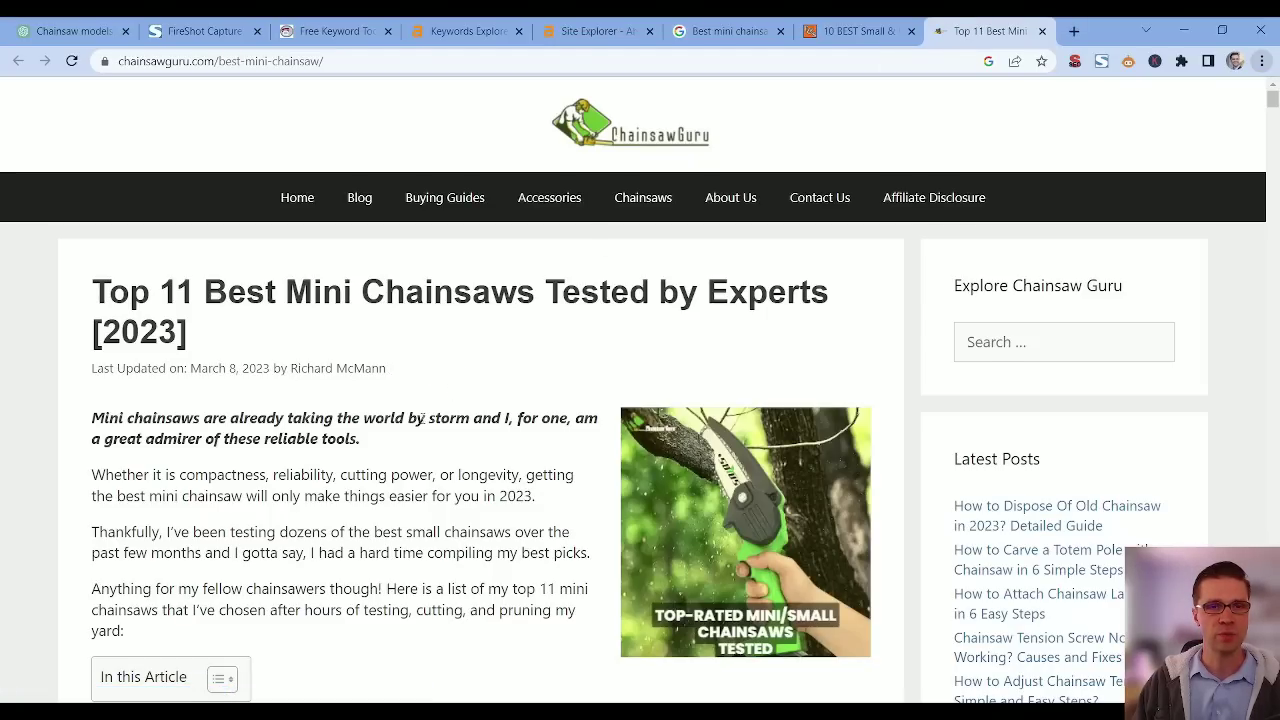
# - Skim the Chainsaw Guru article and compare it with the Google results, the ChatGPT keyword list and the Fire And Saw article
pyautogui.scroll(-20, 421, 418)
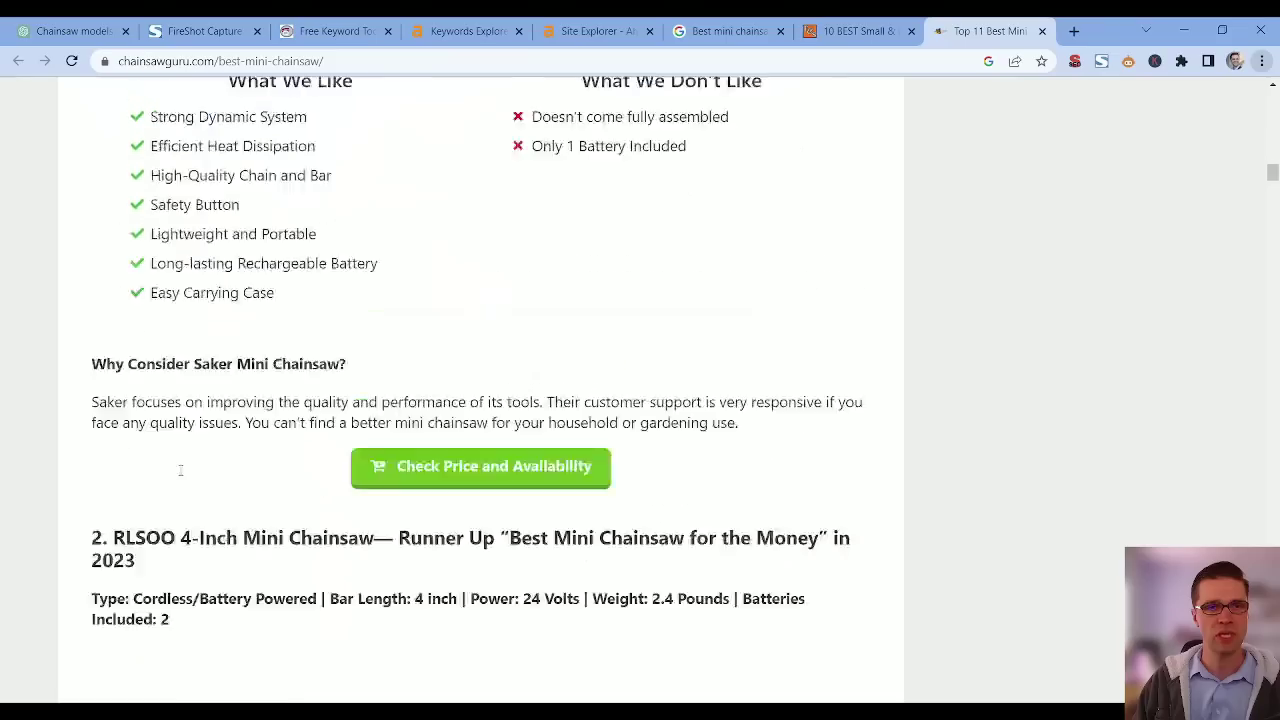
pyautogui.scroll(20, 49, 480)
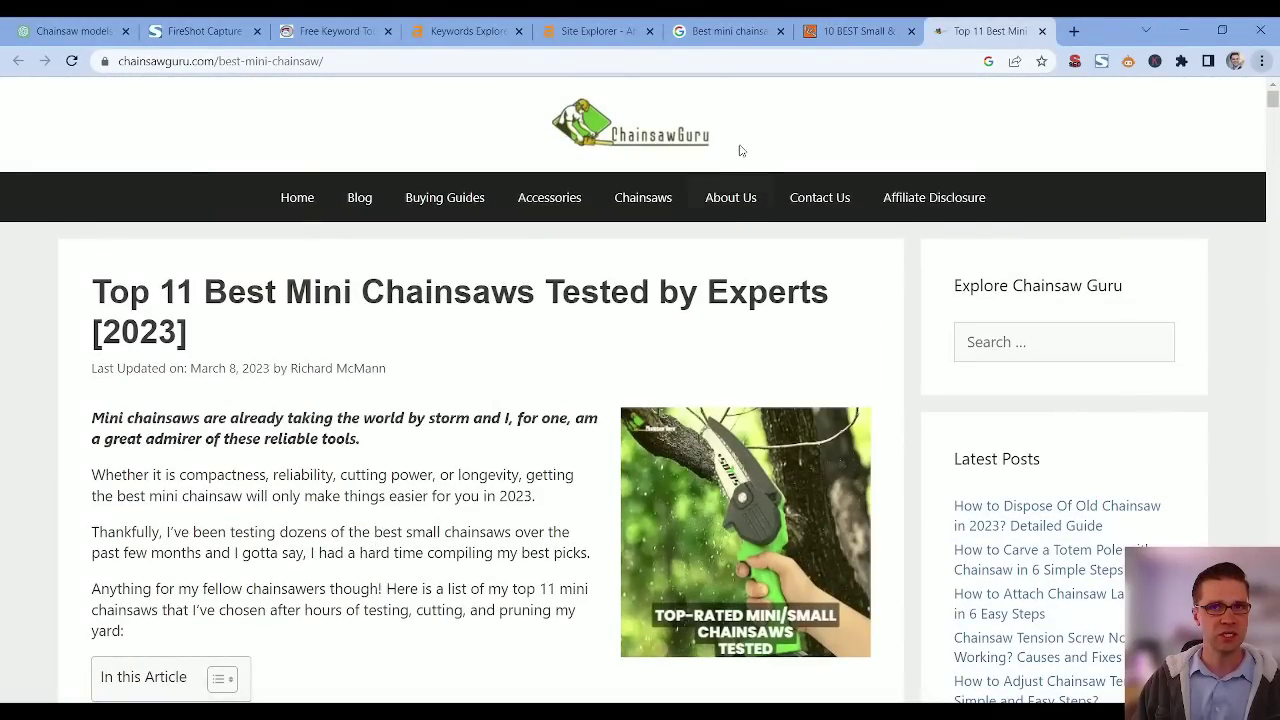
pyautogui.click(725, 31)
pyautogui.scroll(10, 213, 83)
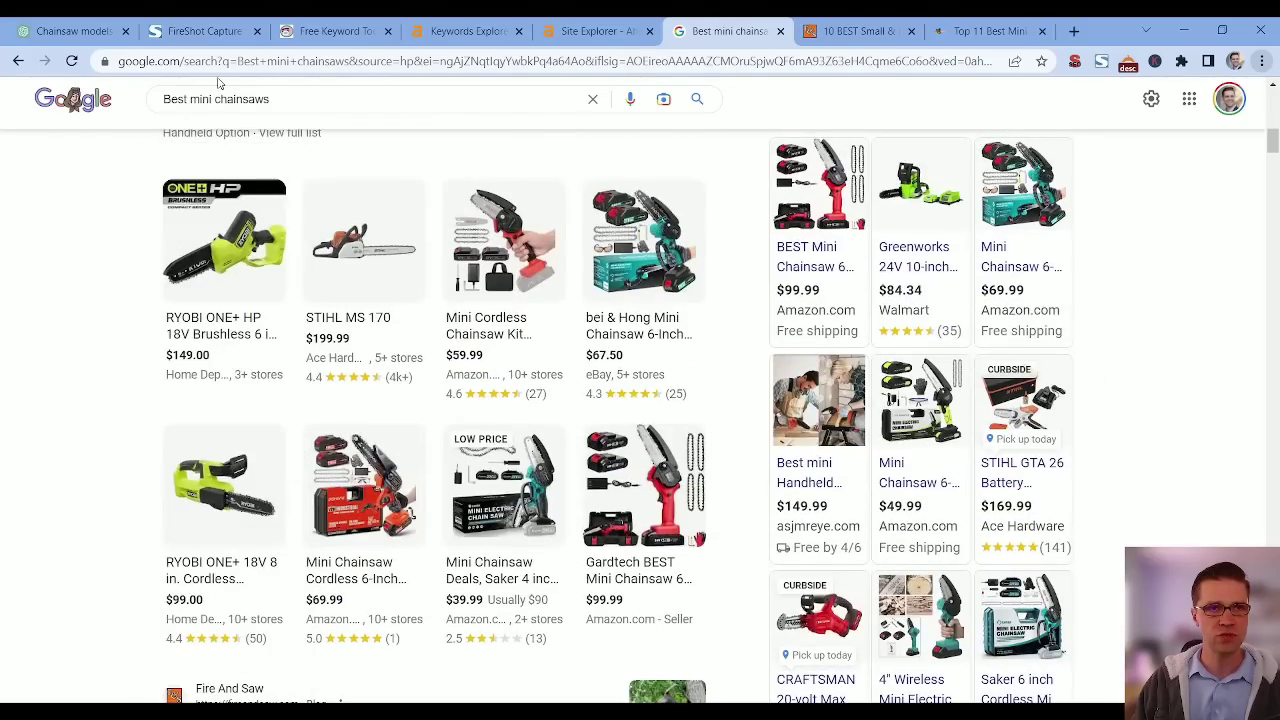
pyautogui.click(82, 27)
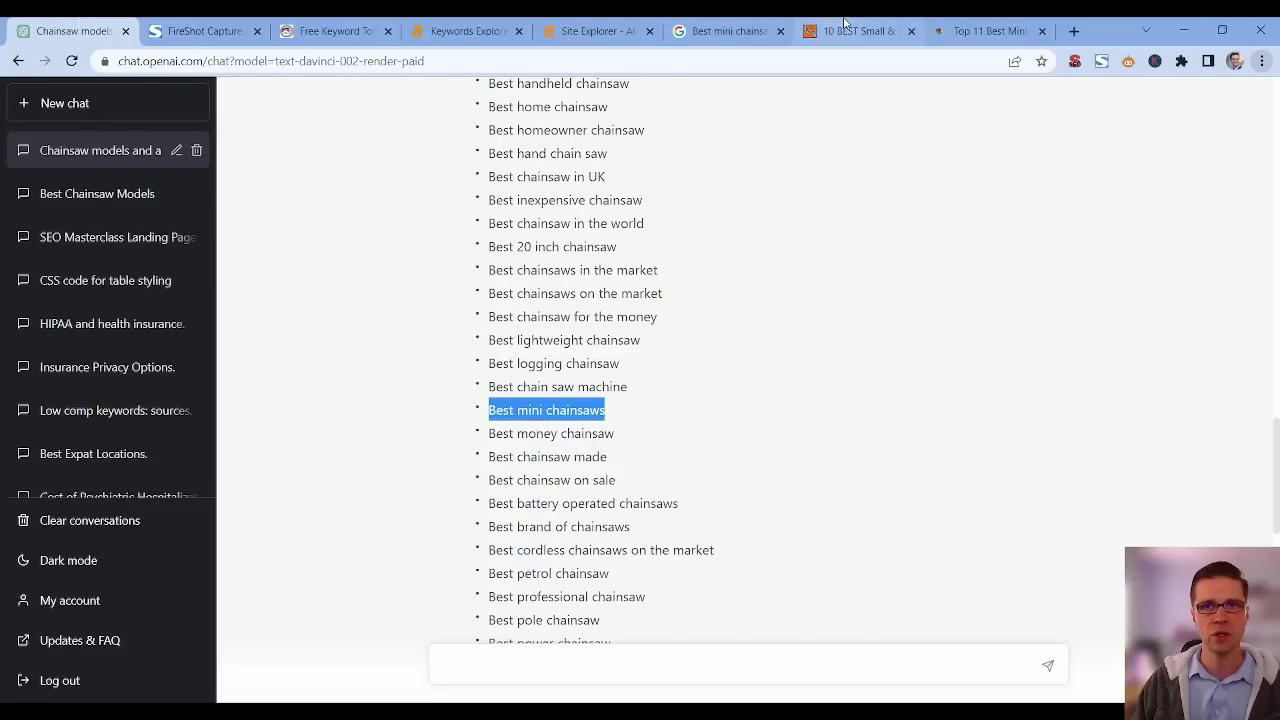
pyautogui.click(755, 27)
pyautogui.click(831, 22)
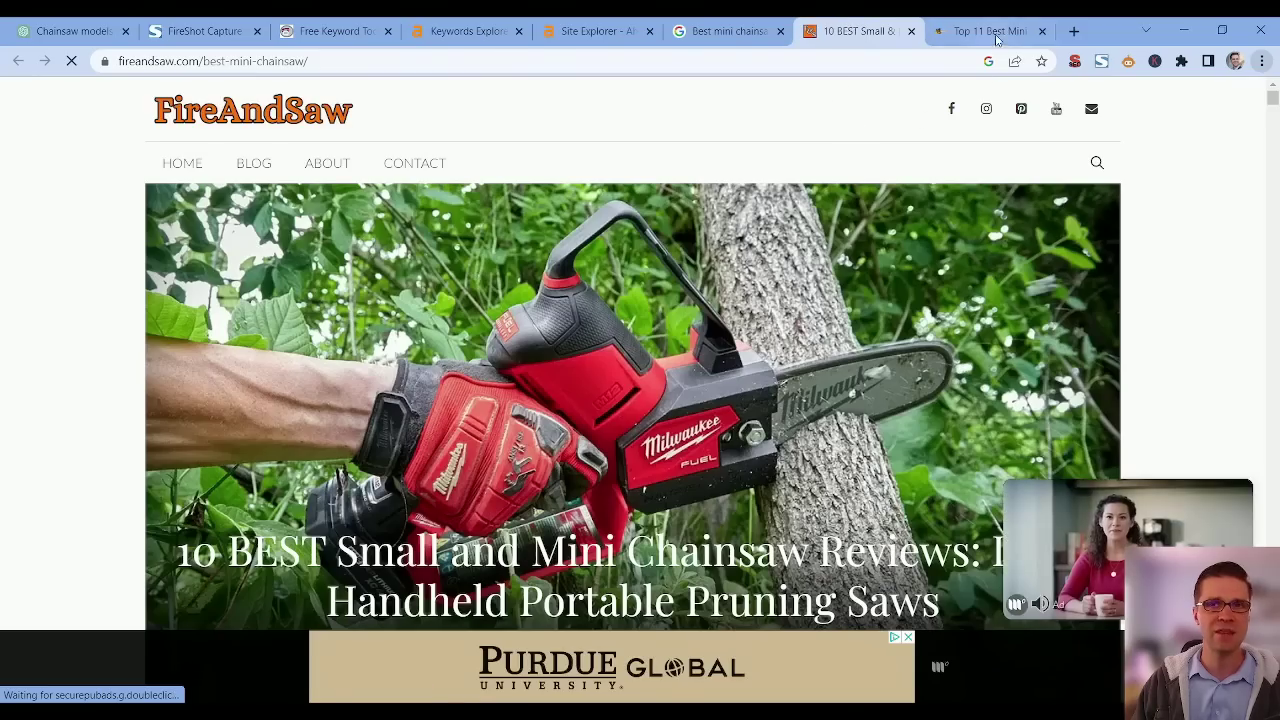
pyautogui.click(978, 27)
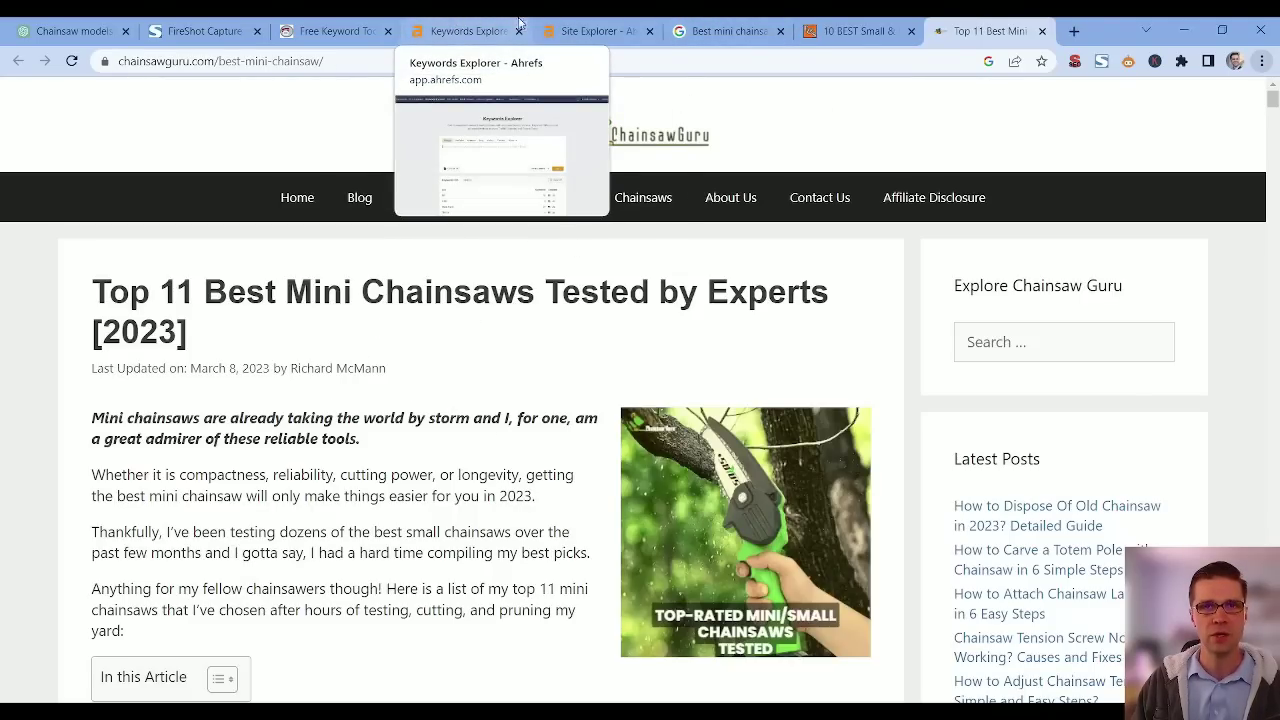
# - Look up "chainsaws" in Ahrefs Keywords Explorer and check its keyword difficulty and search volume
pyautogui.click(565, 27)
pyautogui.click(460, 26)
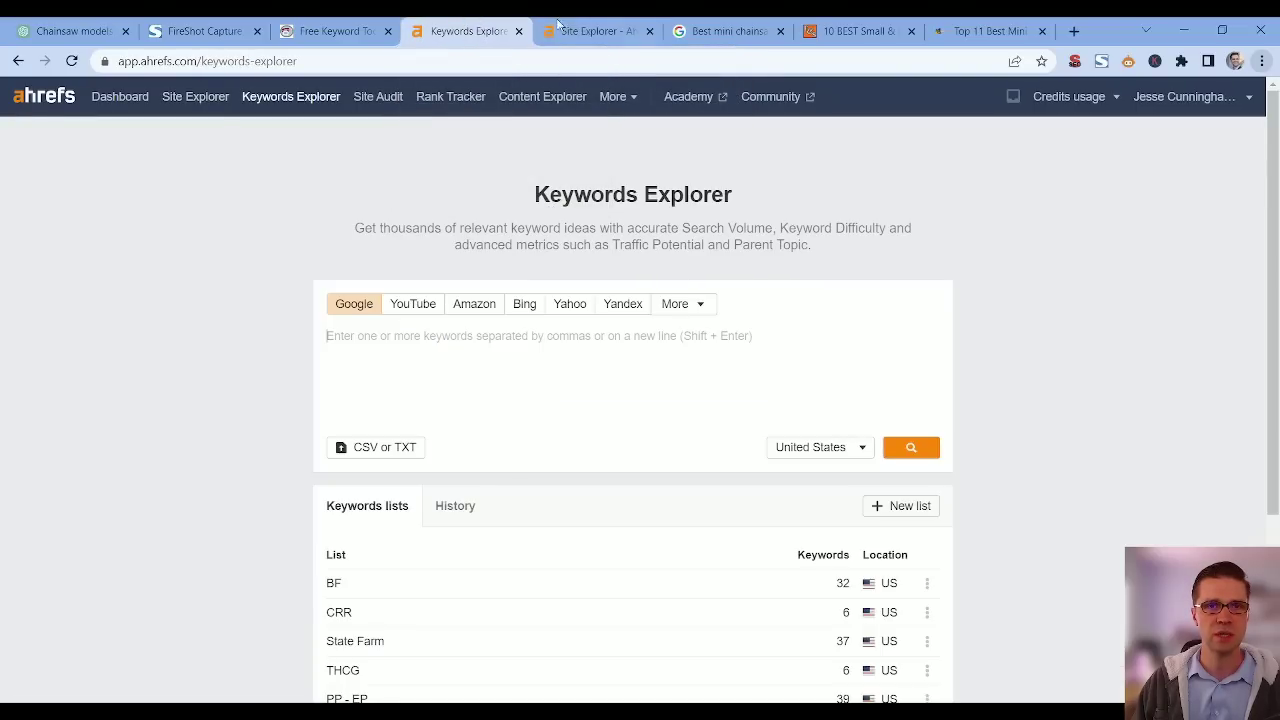
pyautogui.write('chainsaws')
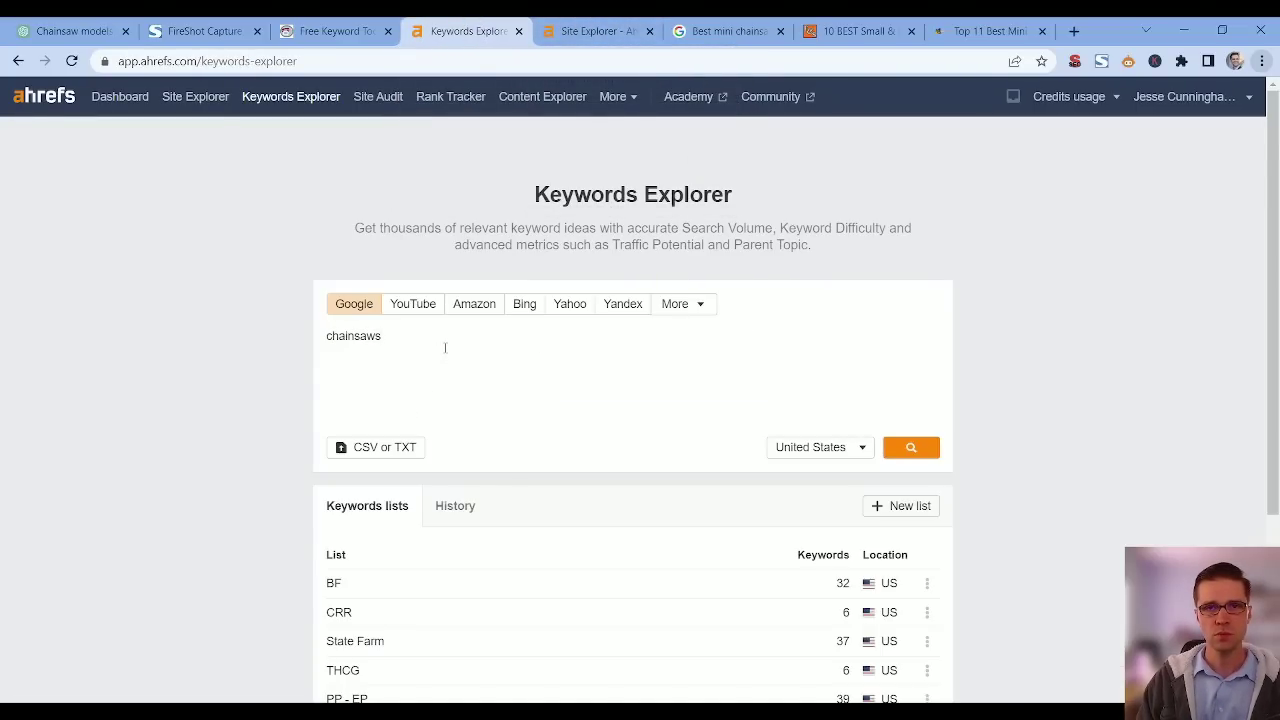
pyautogui.press('Return')
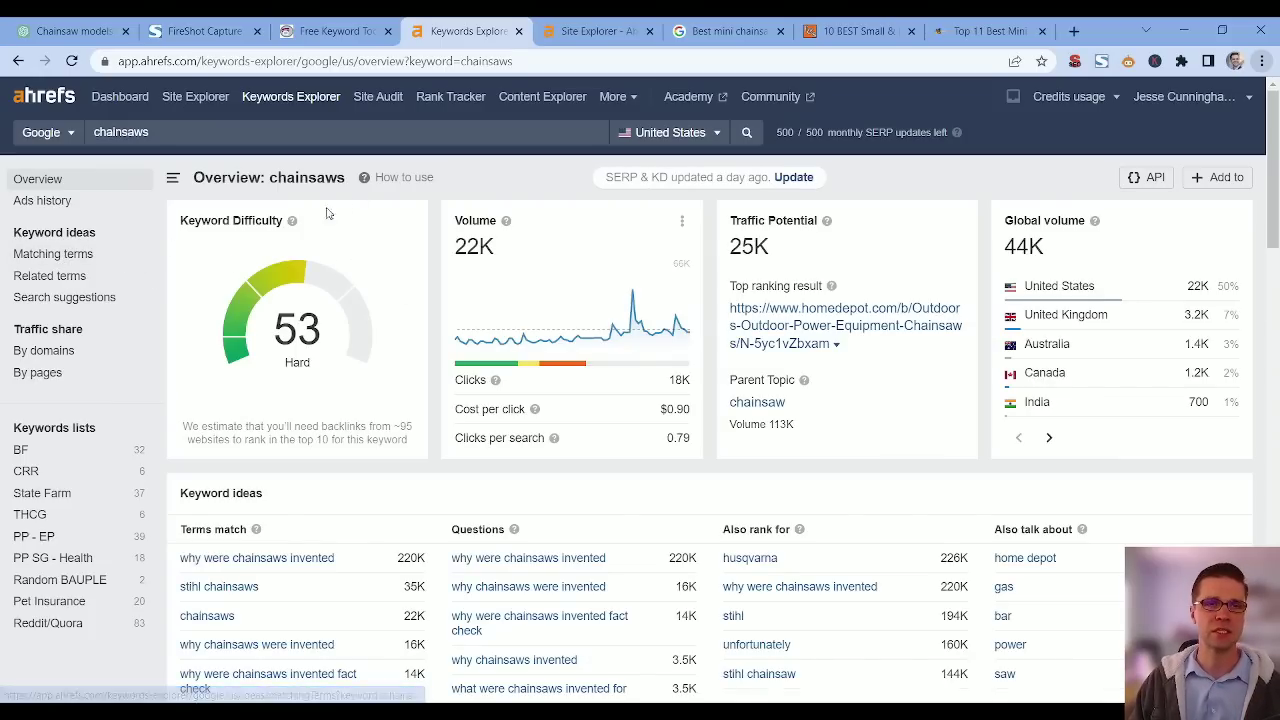
pyautogui.doubleClick(277, 330)
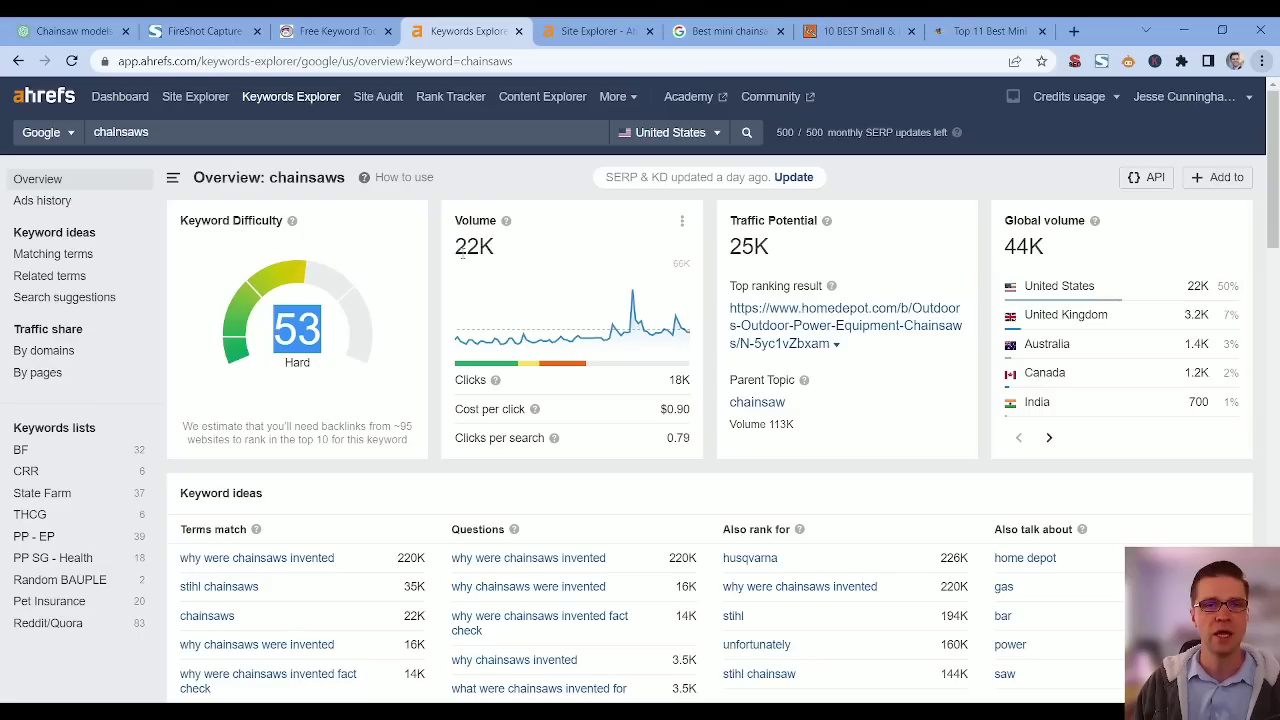
pyautogui.moveTo(462, 256); pyautogui.dragTo(493, 252)
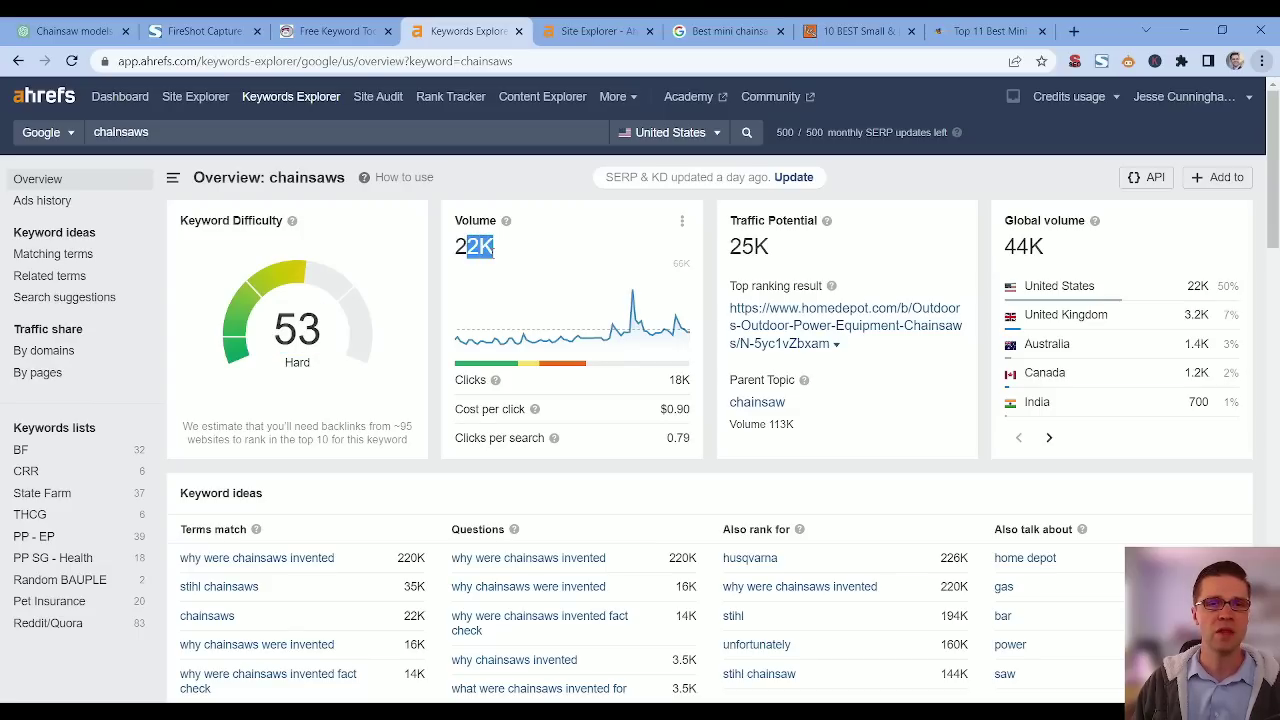
# - Show the matching terms for chainsaws and filter them to include any of the words best, versus, vs, top, worst
pyautogui.click(35, 254)
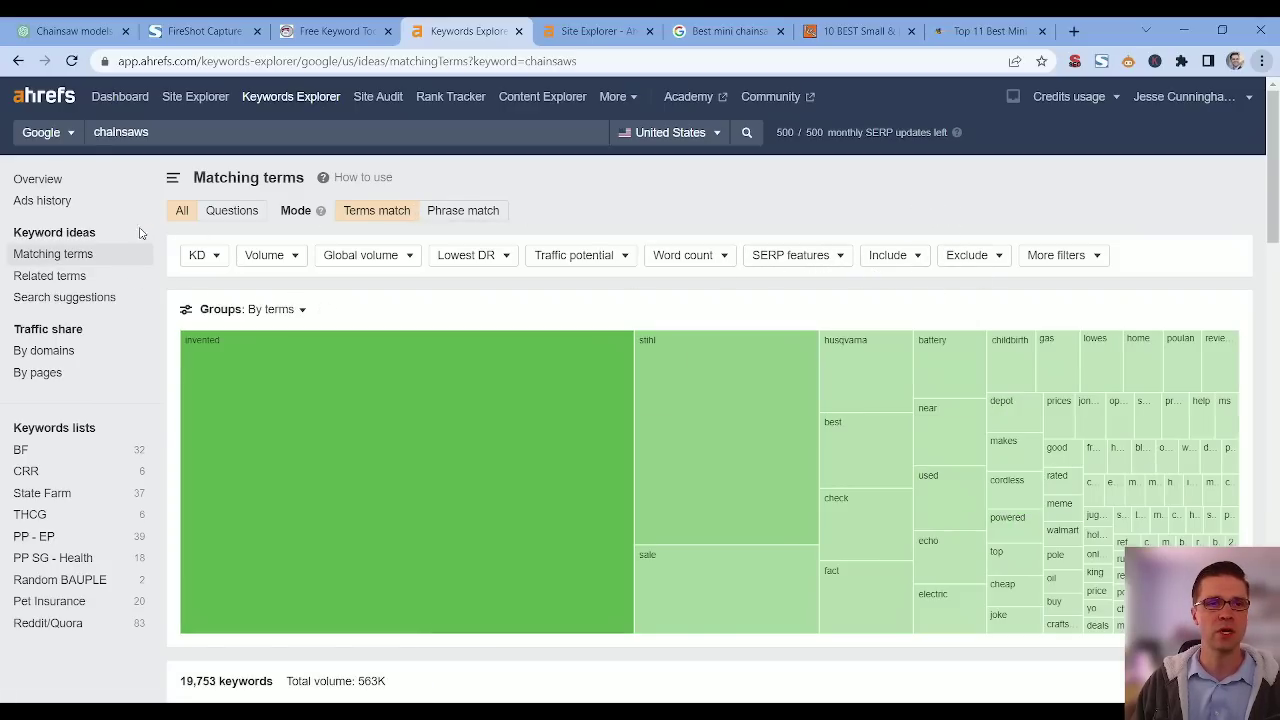
pyautogui.click(900, 258)
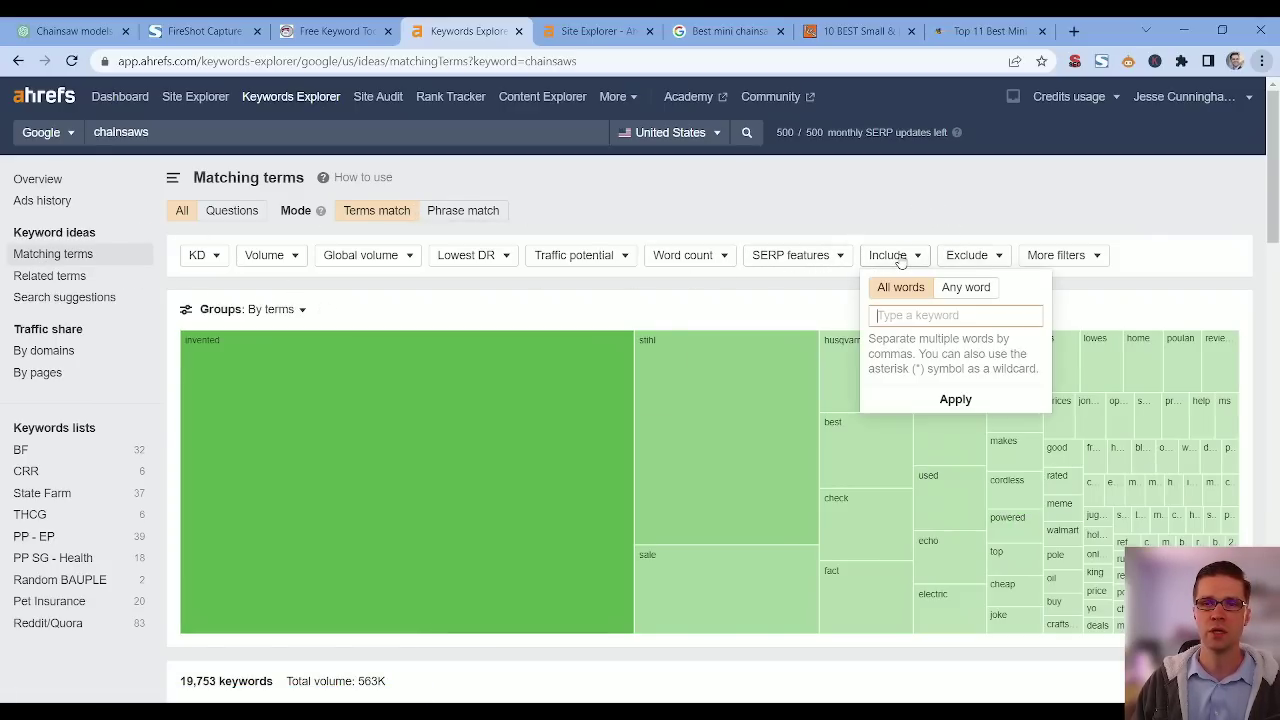
pyautogui.click(965, 289)
pyautogui.click(951, 316)
pyautogui.write('best, versus, vs, top, worst')
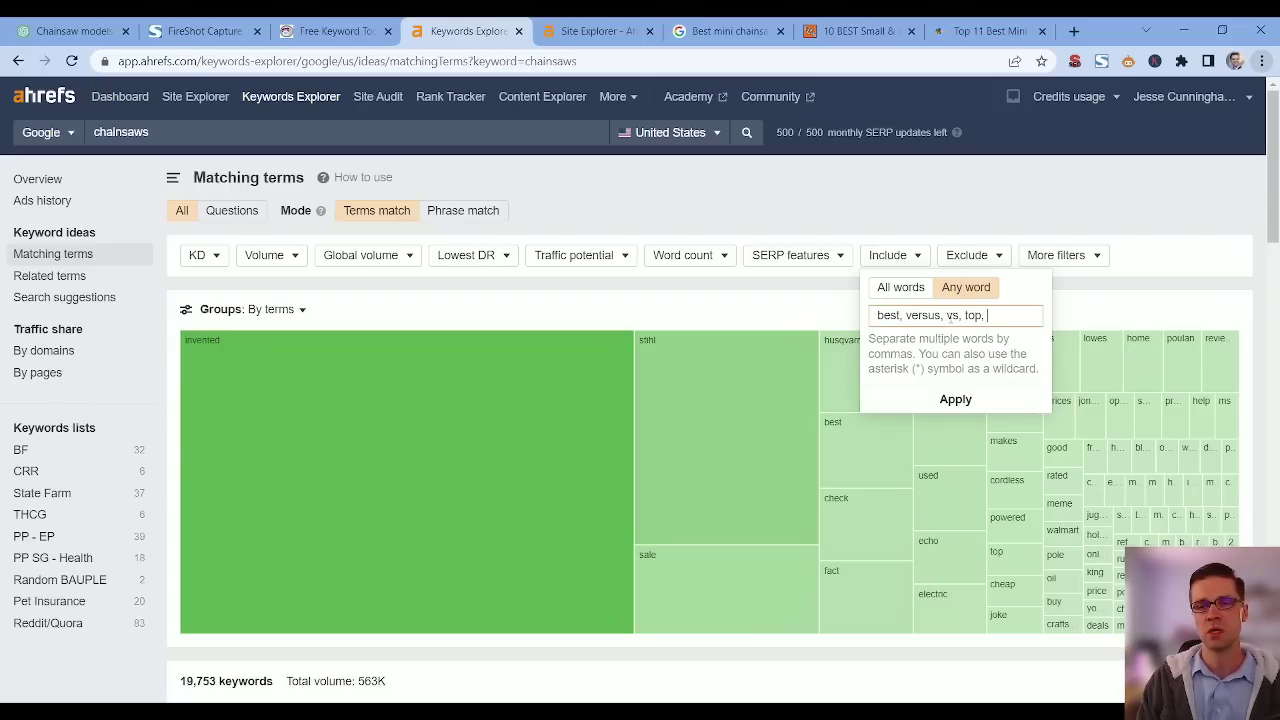
pyautogui.click(955, 399)
pyautogui.click(218, 295)
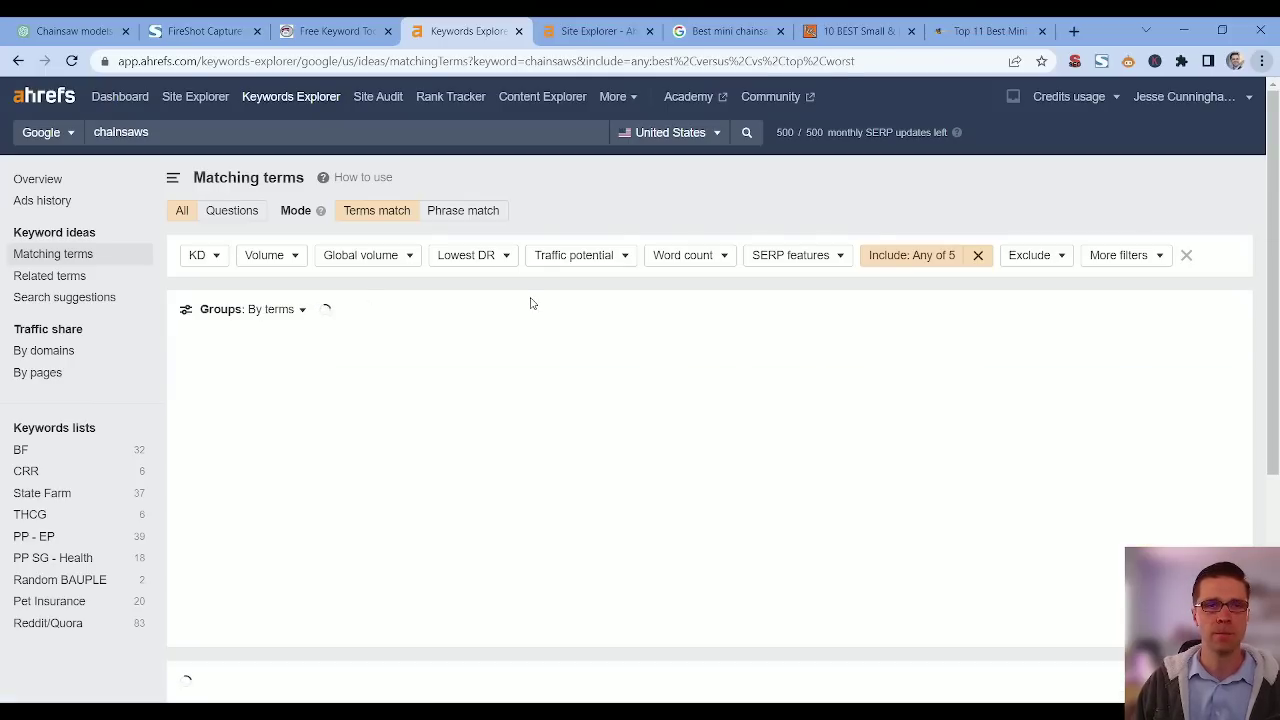
# - Examine the filtered chainsaw keywords, comparing their difficulty and volume figures across the list
pyautogui.scroll(-3, 531, 378)
pyautogui.scroll(-3, 531, 378)
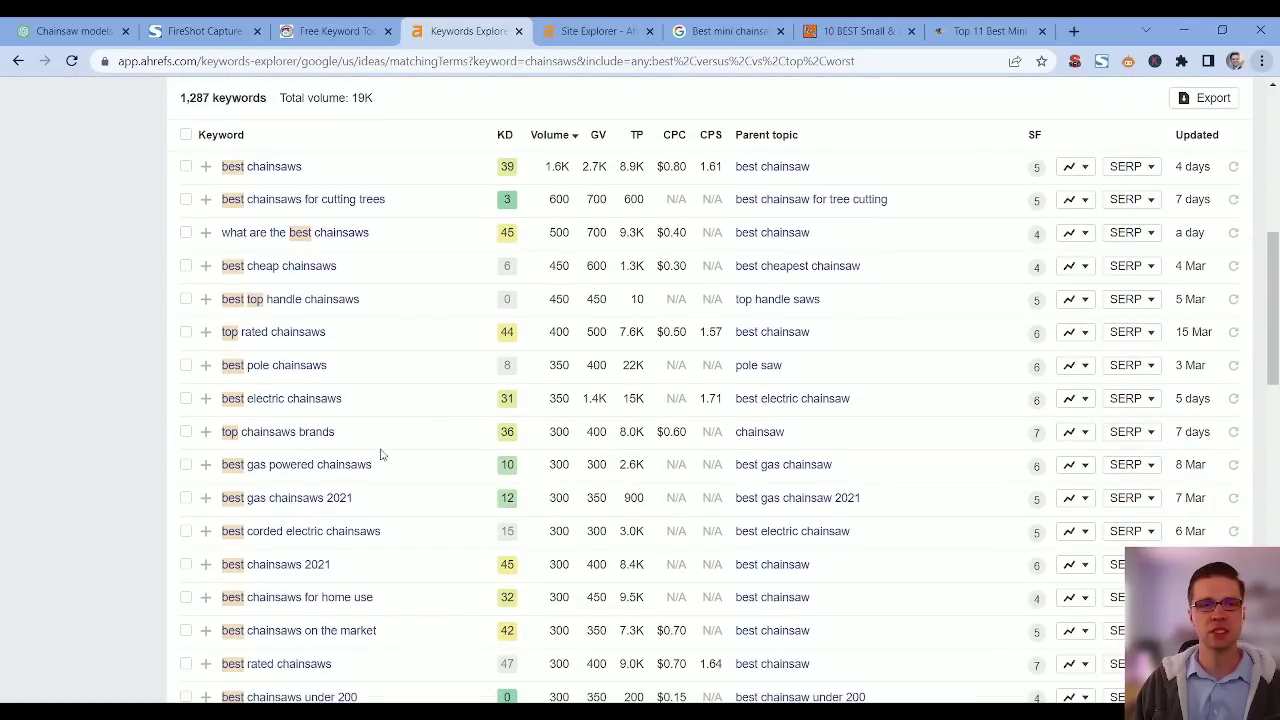
pyautogui.scroll(6, 390, 395)
pyautogui.scroll(-7, 434, 429)
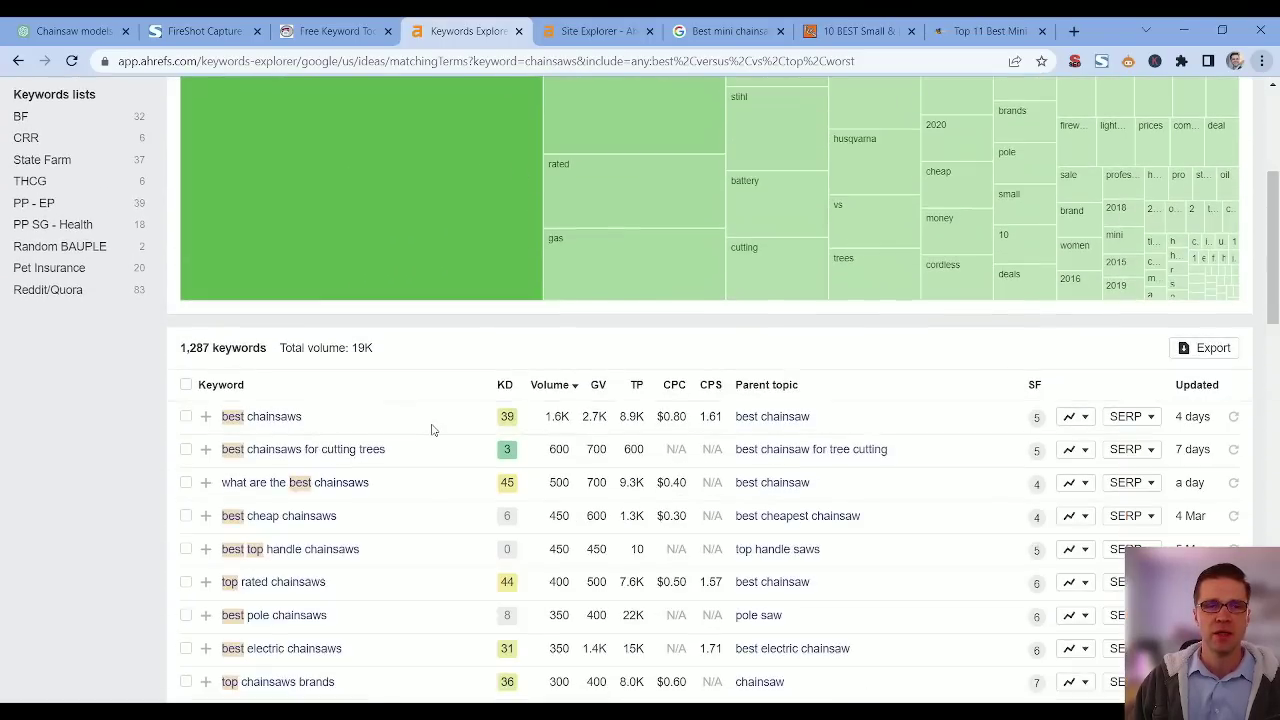
pyautogui.scroll(2, 390, 322)
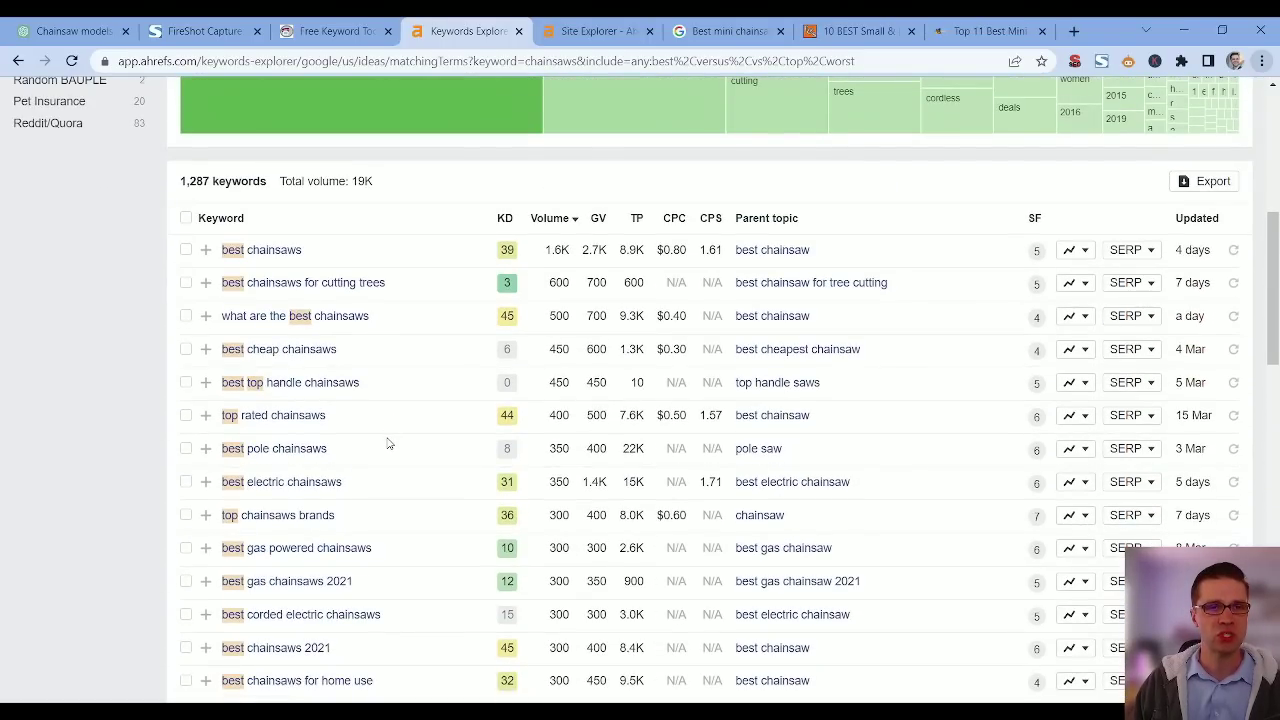
pyautogui.scroll(-10, 389, 443)
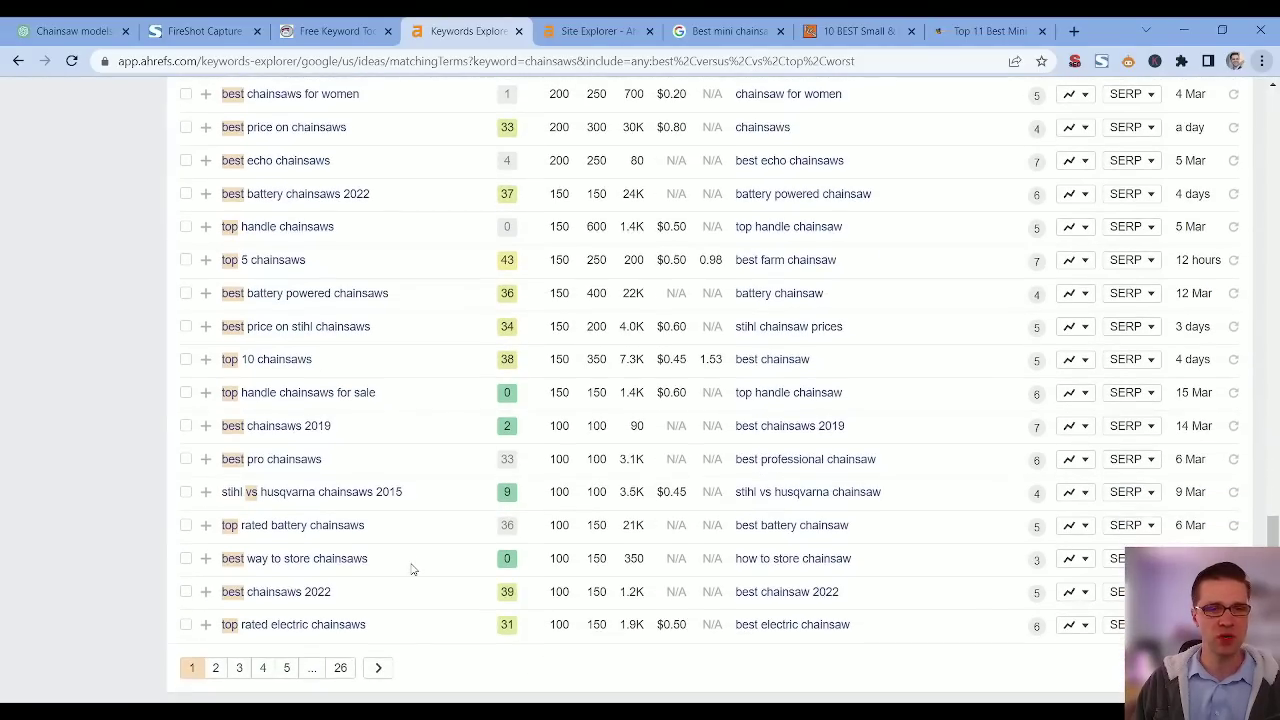
pyautogui.scroll(15, 419, 591)
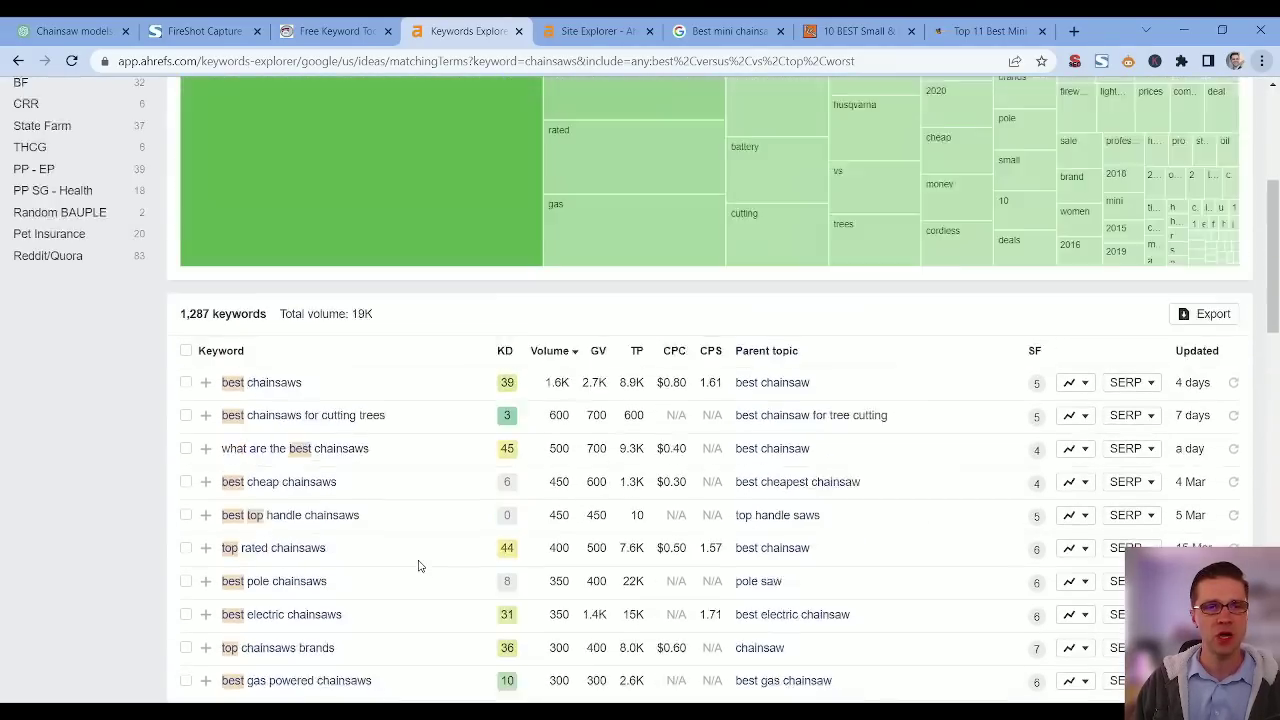
pyautogui.scroll(-2, 419, 566)
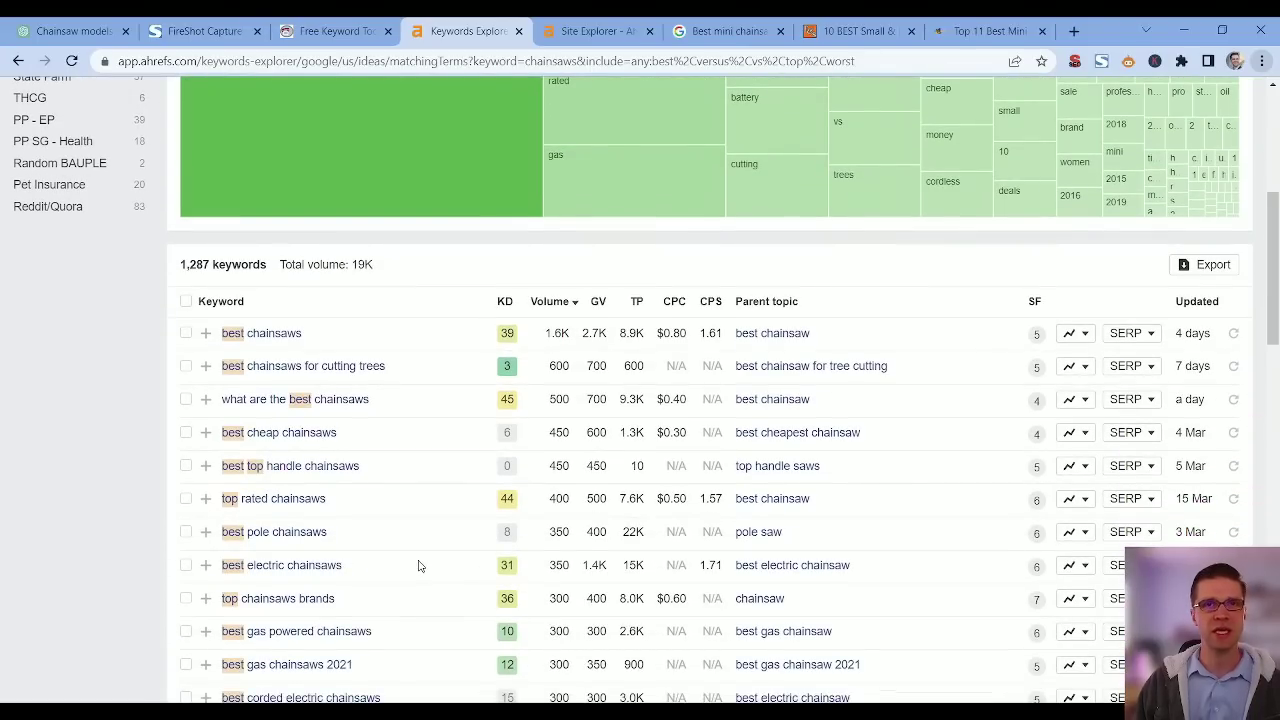
pyautogui.scroll(-2, 415, 566)
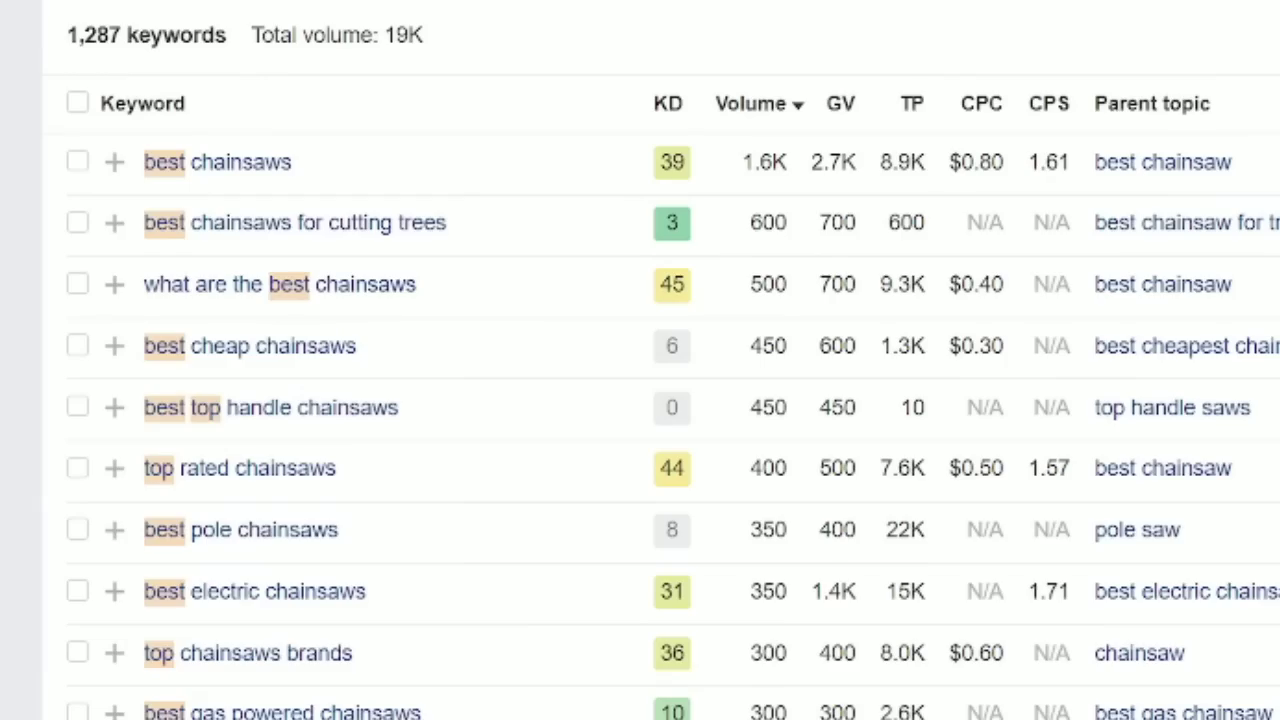
pyautogui.scroll(-8, 408, 510)
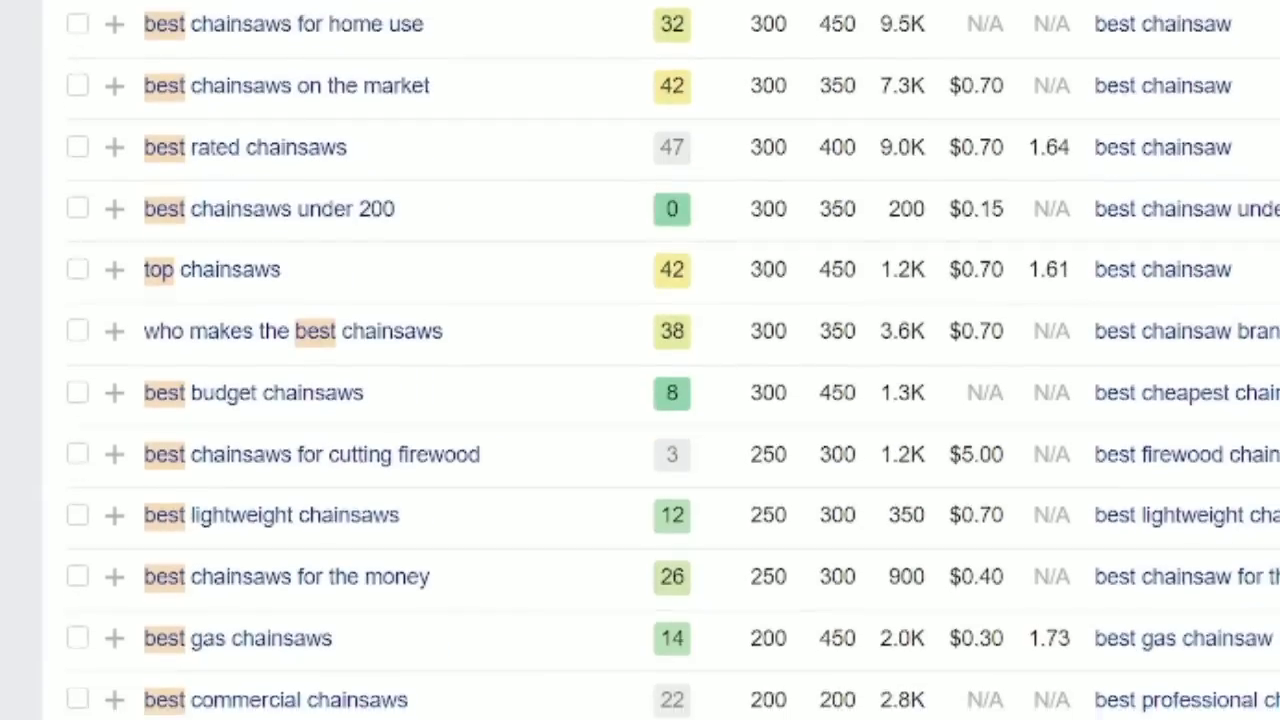
pyautogui.scroll(10, 590, 560)
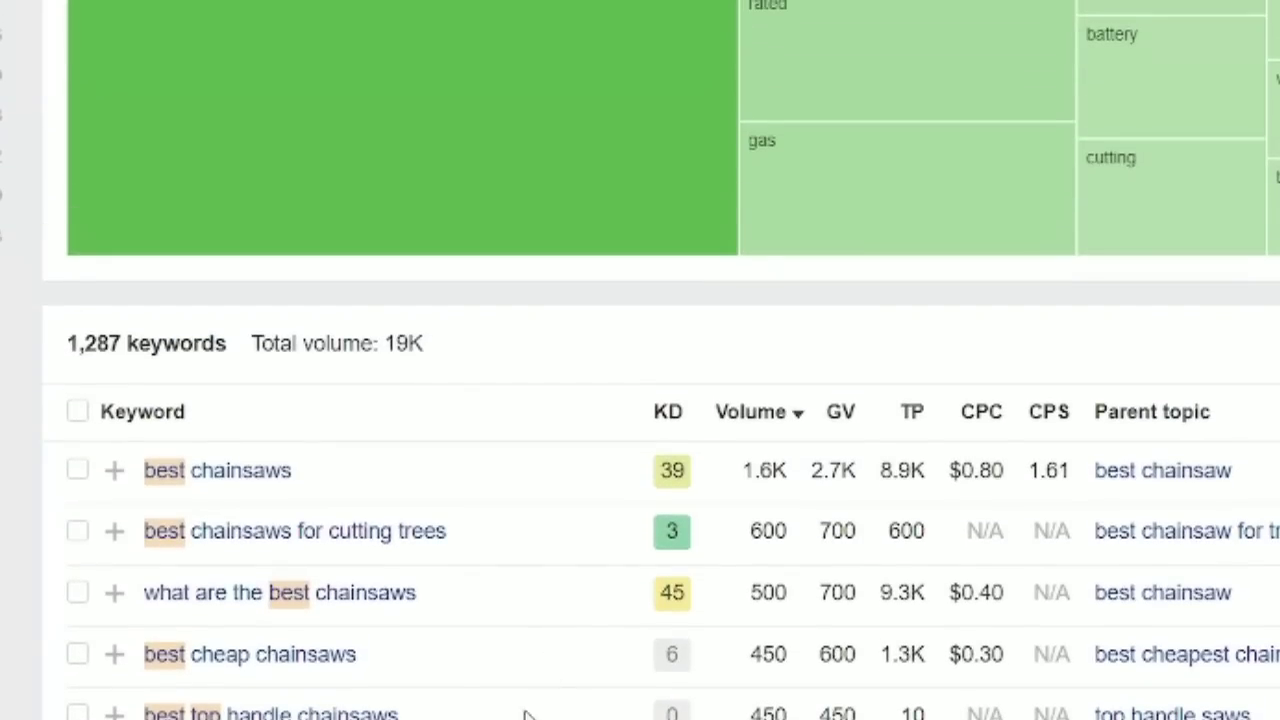
# - Sort the matching terms by highest keyword difficulty and search Google for "the best chainsaws" in a new tab
pyautogui.click(674, 411)
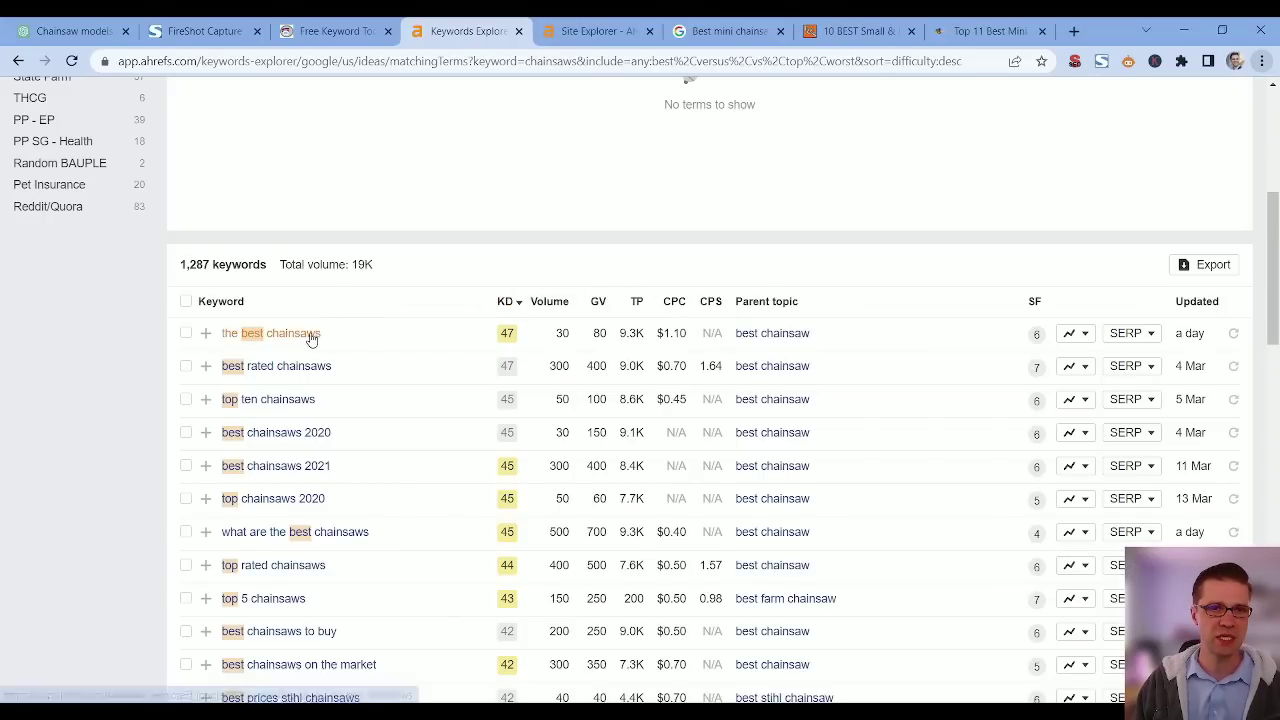
pyautogui.moveTo(330, 336); pyautogui.dragTo(212, 350)
pyautogui.hotkey('ctrl', 'c')
pyautogui.hotkey('ctrl', 't')
pyautogui.hotkey('ctrl', 'v')
pyautogui.press('Return')
# - Open The Spruce's article "The 10 Best Chainsaws of 2023" from the Google results in a new tab and view it
pyautogui.scroll(-5, 114, 475)
pyautogui.keyDown('ctrl'); pyautogui.click(255, 357); pyautogui.keyUp('ctrl')
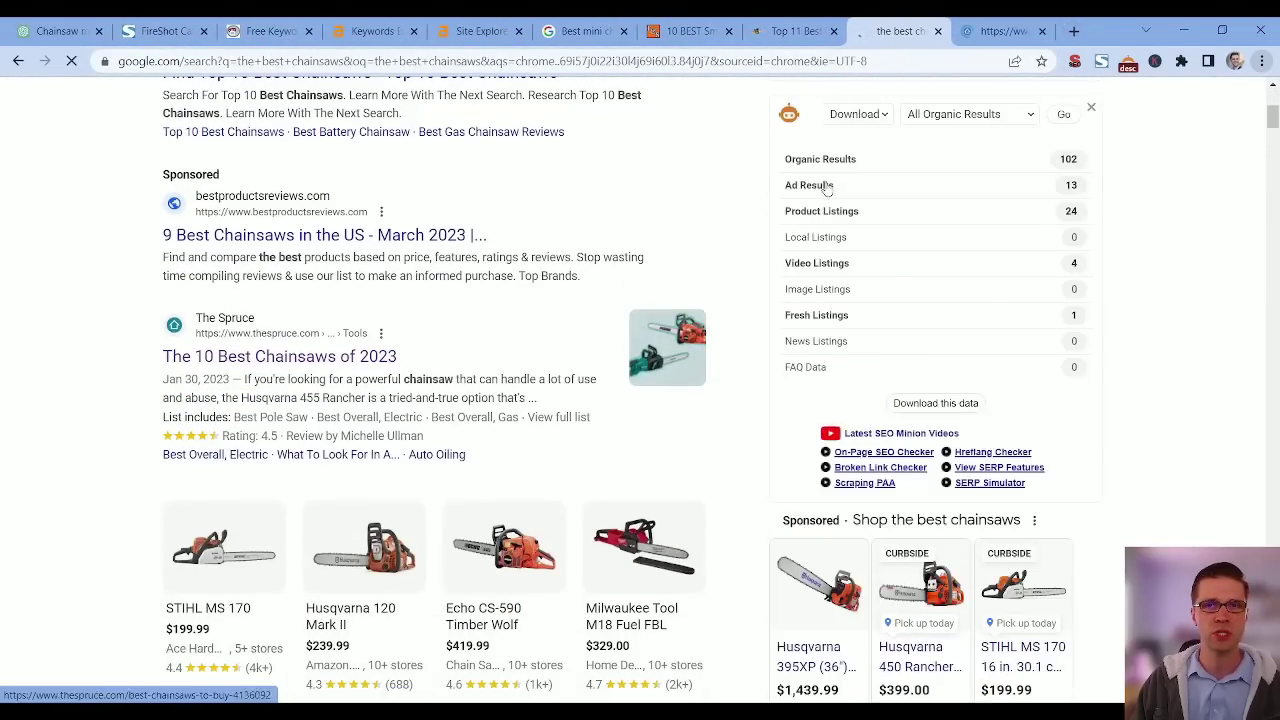
pyautogui.hotkey('ctrl', 'Tab')
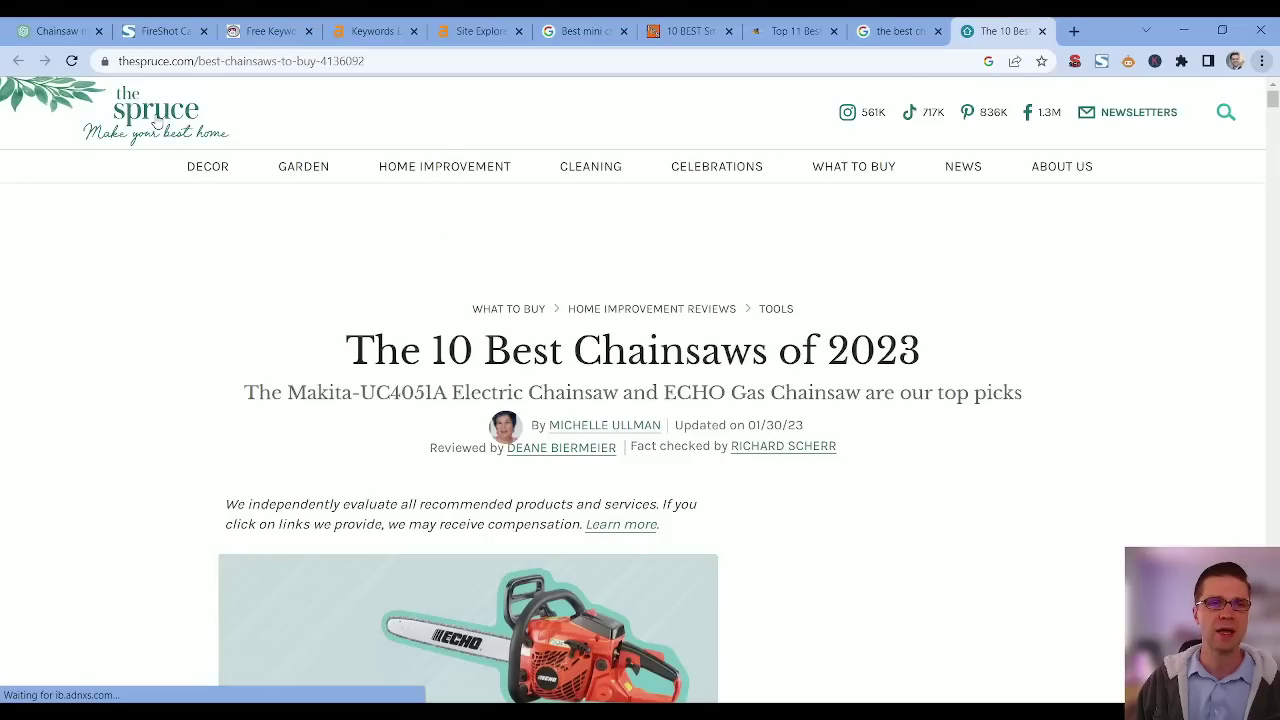
# - Return to Ahrefs, sort the matching terms by lowest keyword difficulty, and review Google's results for "top 5 name brand chainsaws"
pyautogui.click(466, 31)
pyautogui.click(378, 31)
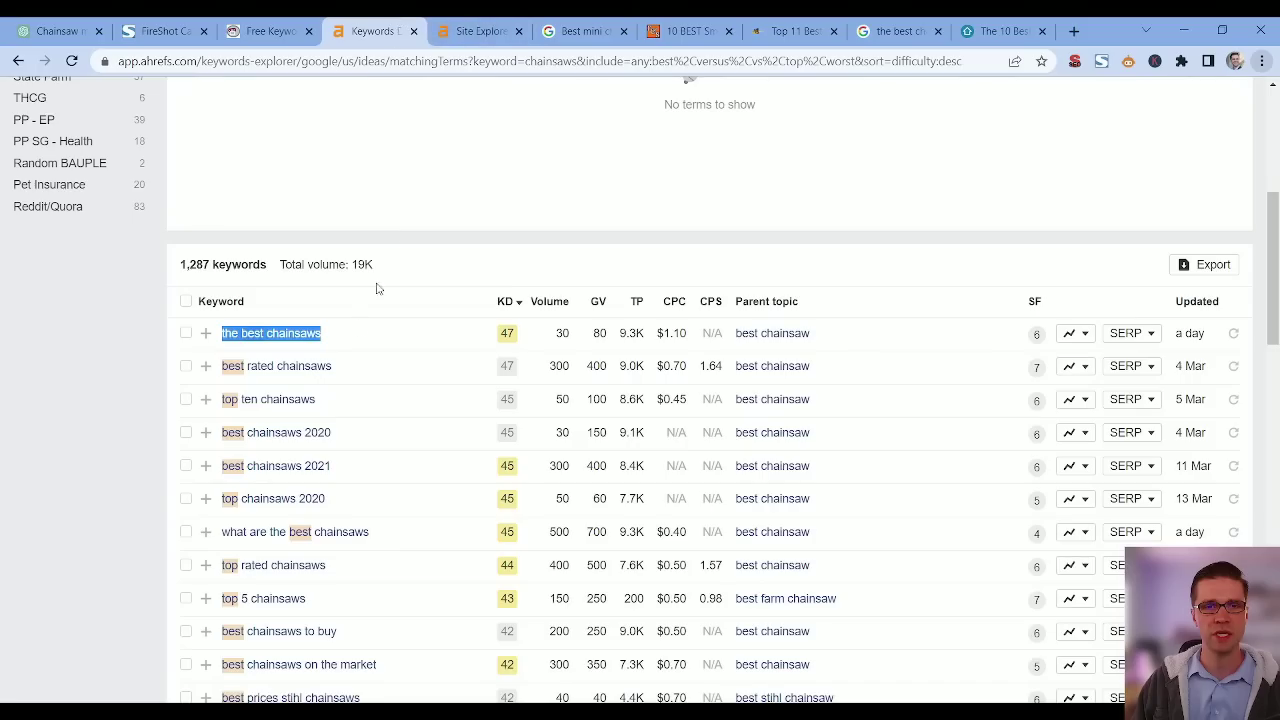
pyautogui.click(513, 302)
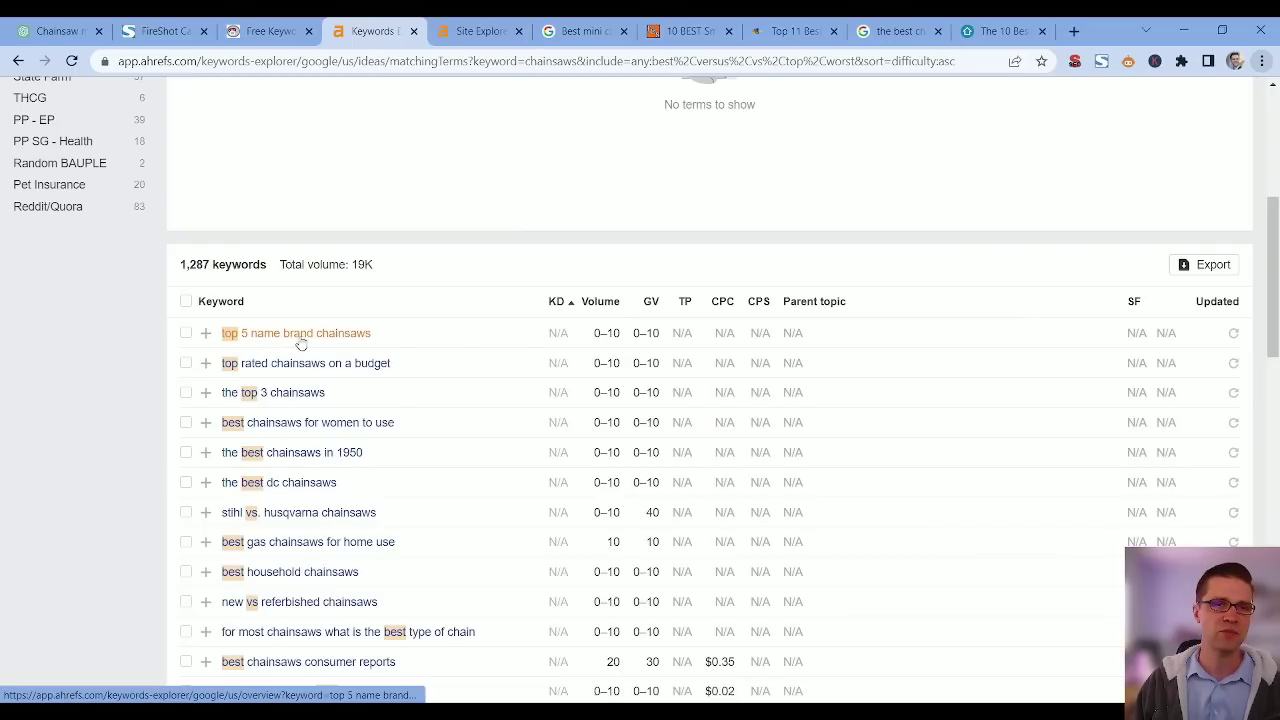
pyautogui.moveTo(410, 344); pyautogui.dragTo(231, 340)
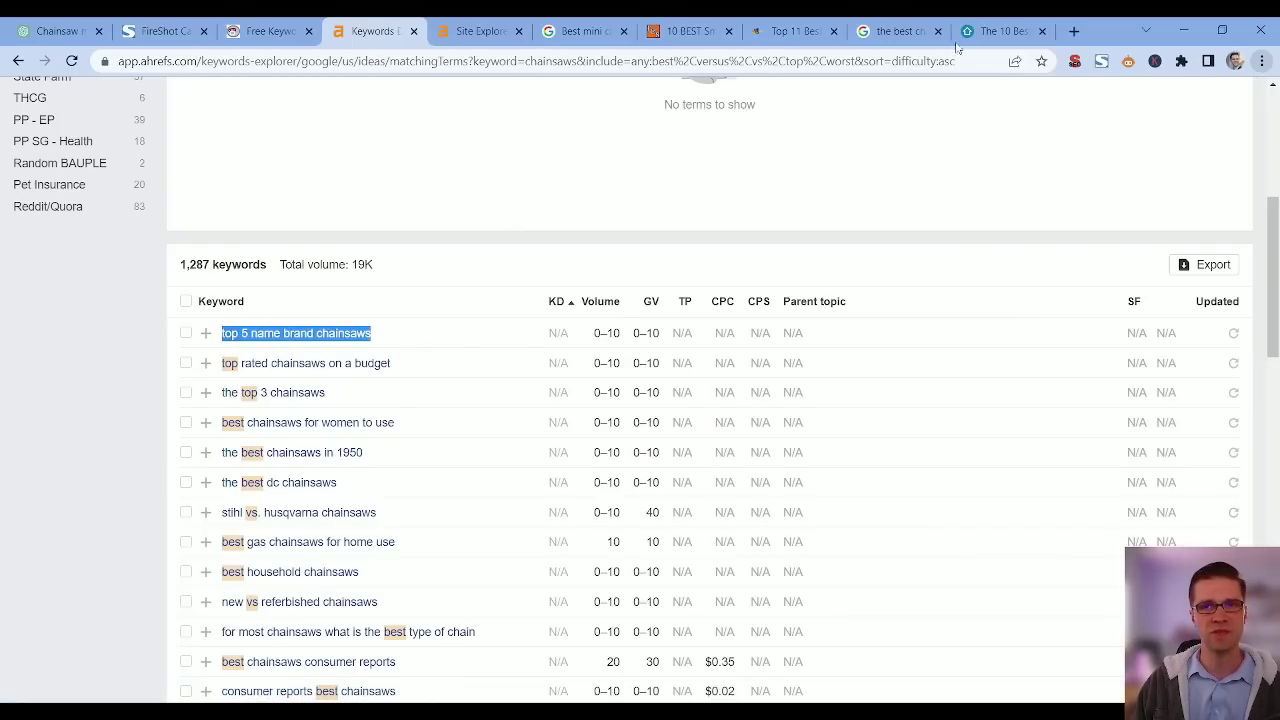
pyautogui.moveTo(992, 22); pyautogui.dragTo(1002, 24)
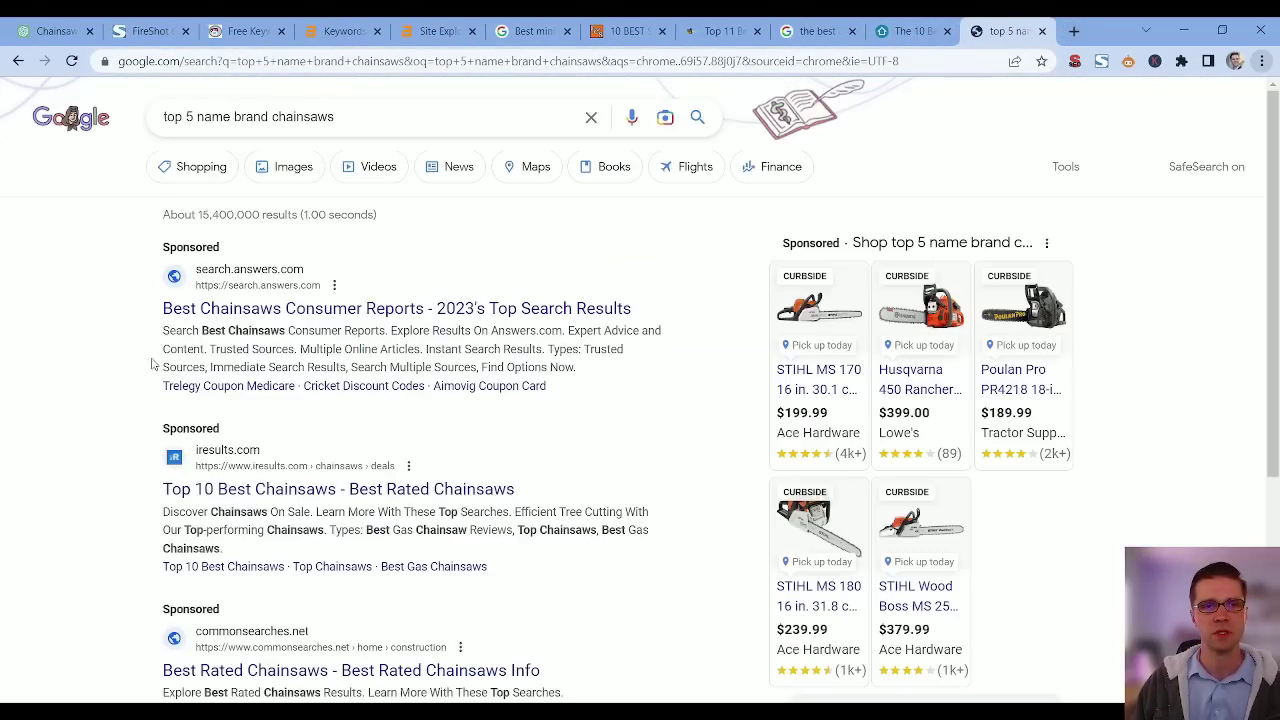
pyautogui.scroll(-7, 84, 352)
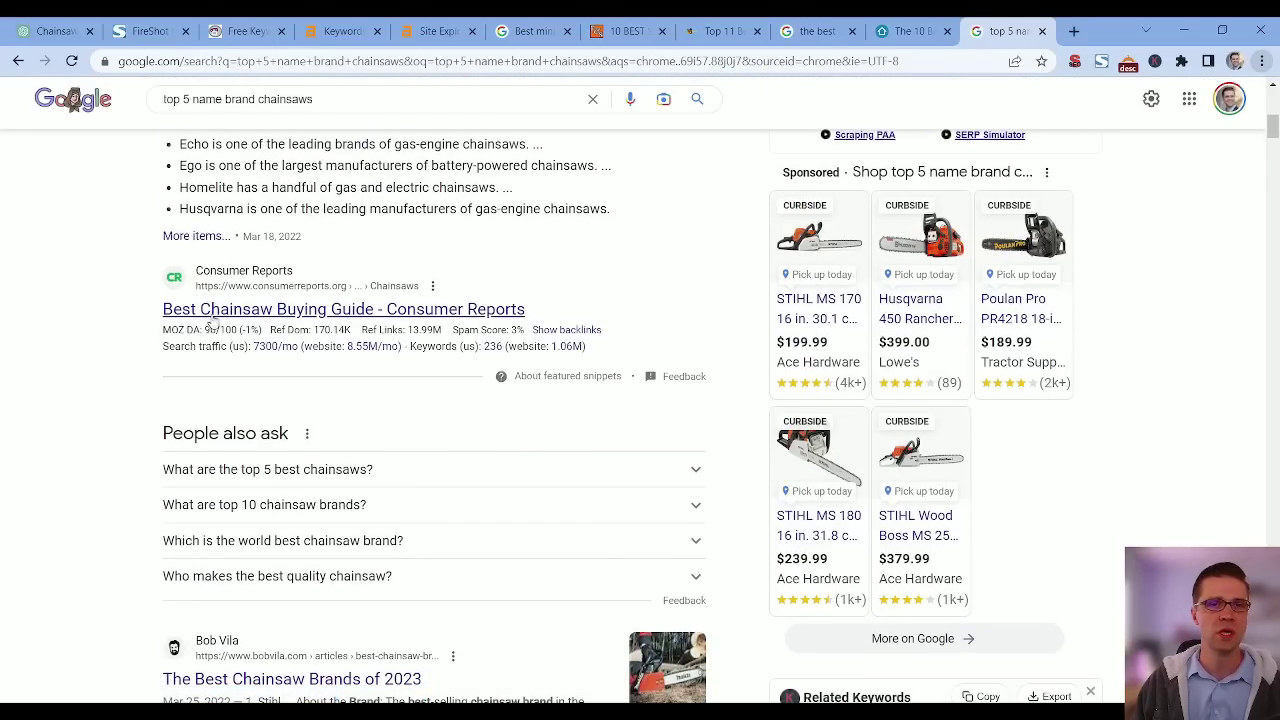
# - Switch back to the Ahrefs matching terms and browse the keywords at the low-difficulty end of the list
pyautogui.click(437, 31)
pyautogui.click(343, 31)
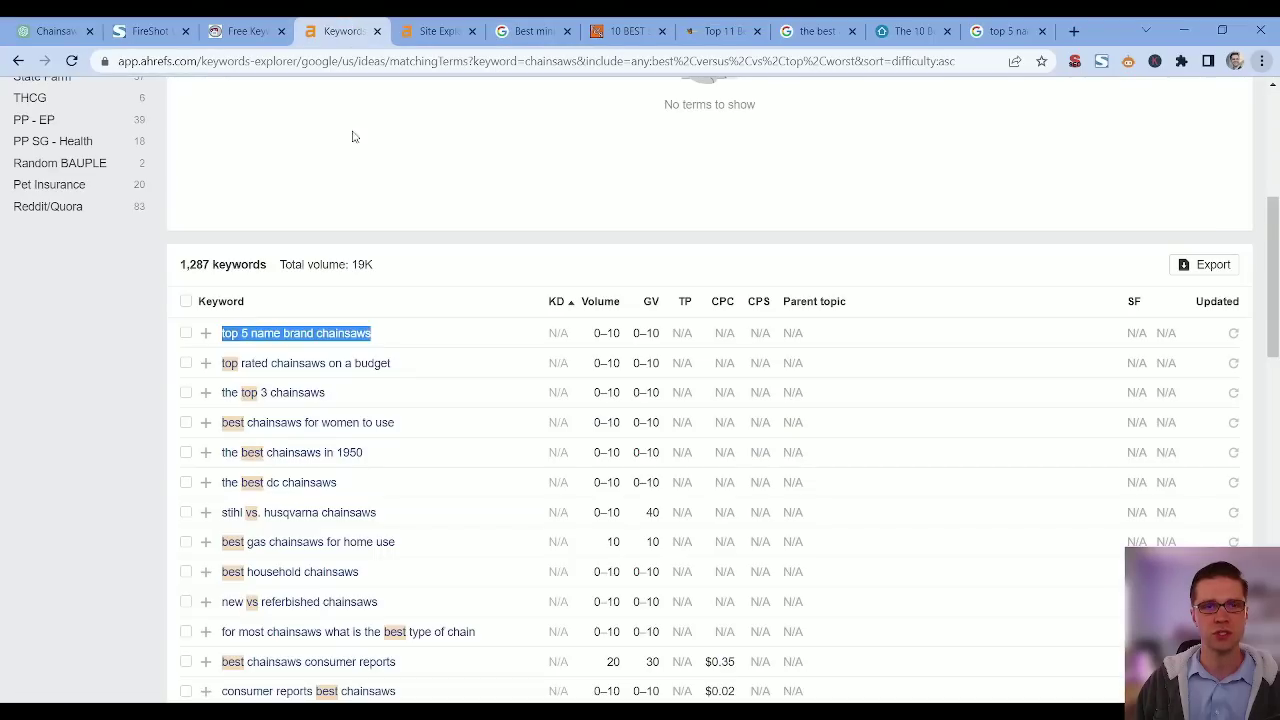
pyautogui.click(131, 404)
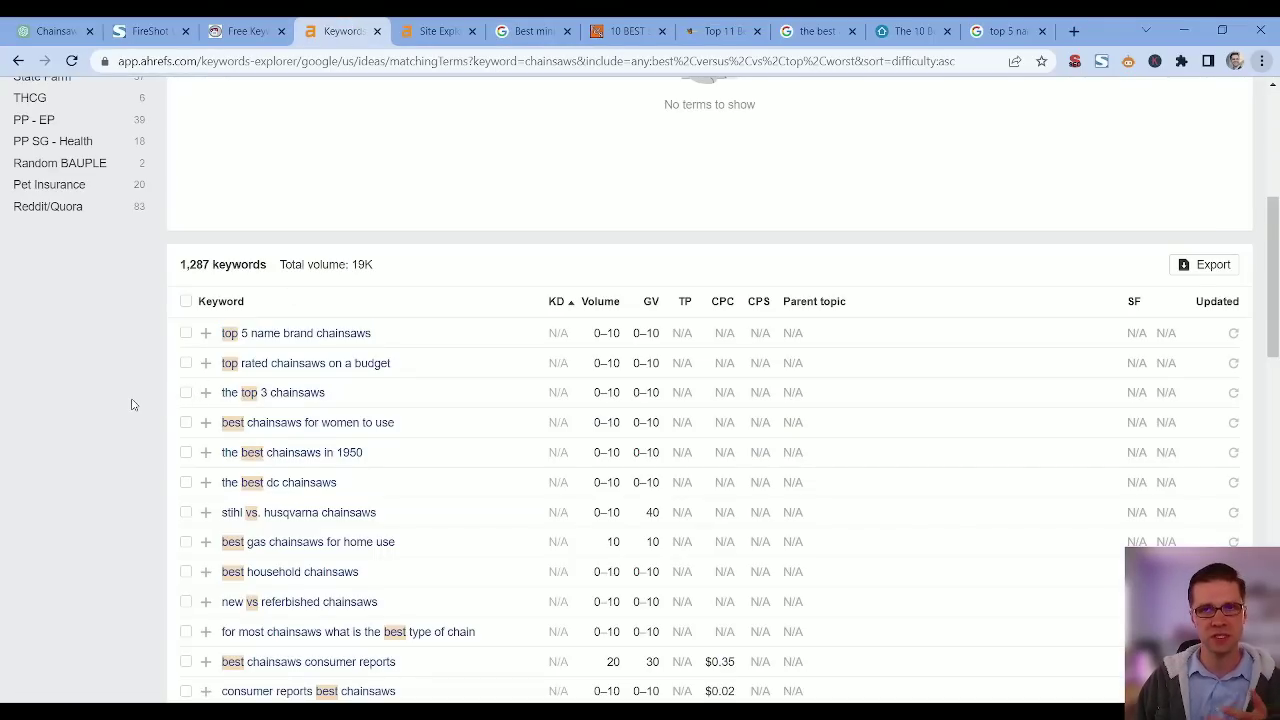
pyautogui.scroll(-1, 136, 404)
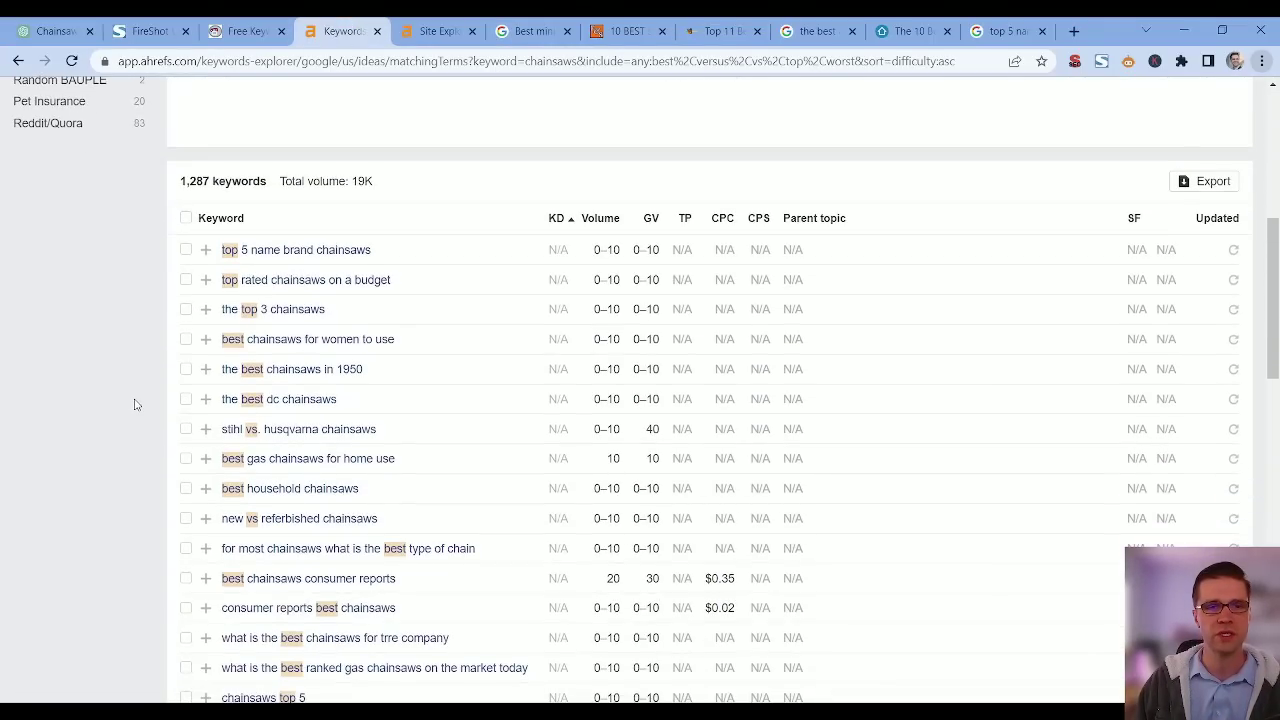
pyautogui.scroll(-2, 136, 404)
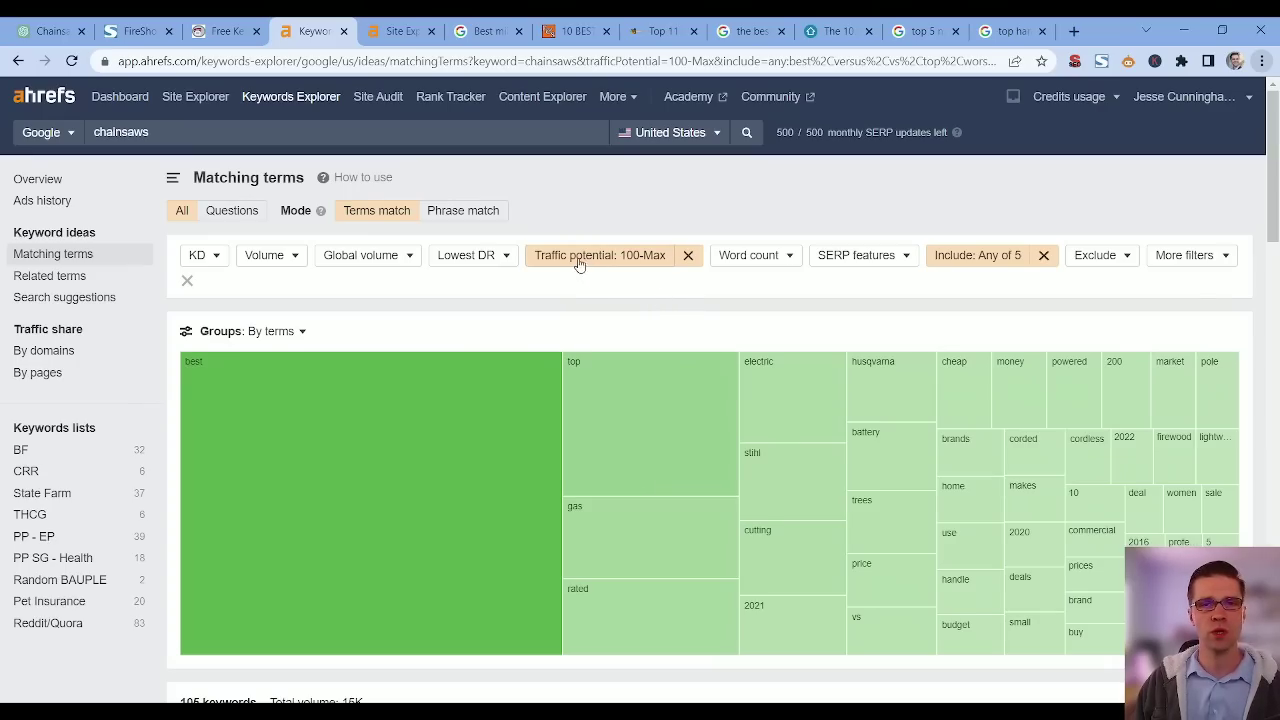
# - Inspect the 100-Max traffic potential filter and browse the lowest-difficulty keywords that match it
pyautogui.click(590, 268)
pyautogui.click(629, 317)
pyautogui.scroll(-6, 400, 430)
pyautogui.scroll(6, 527, 507)
pyautogui.scroll(-5, 534, 337)
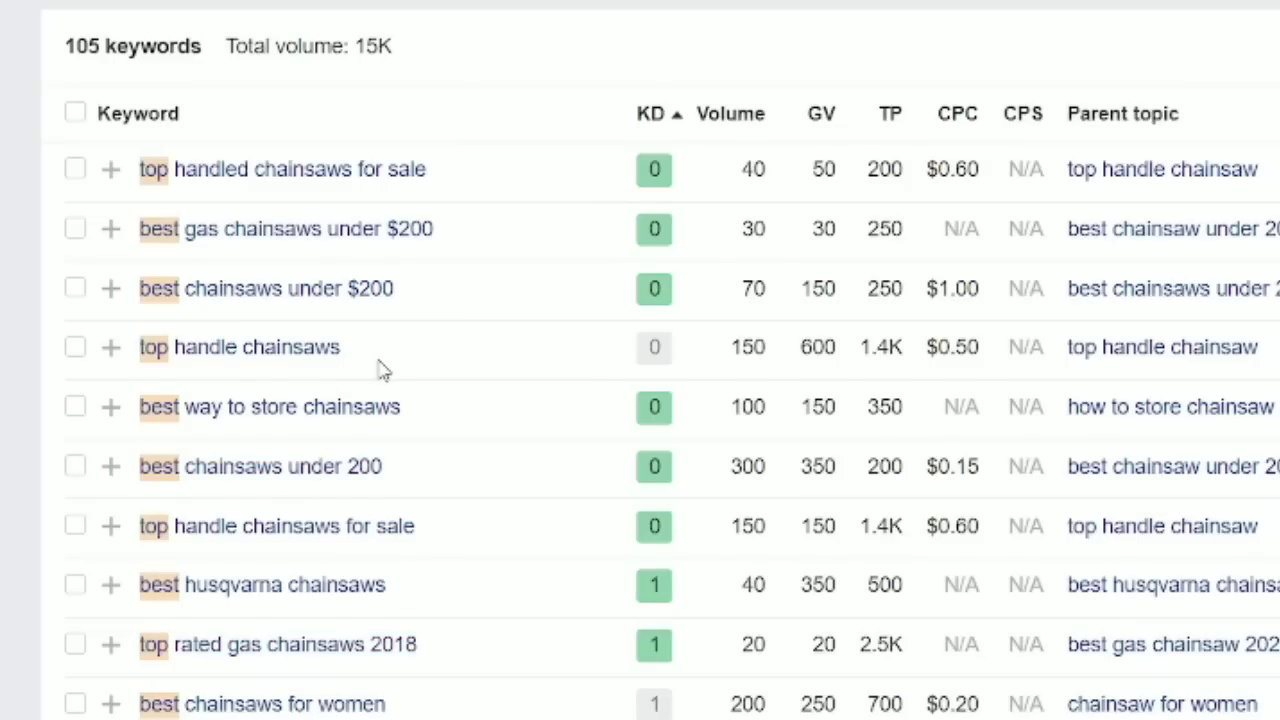
# - Highlight "top handle chainsaws", review its Google results, and expand the question "What is the advantage of a top handle chainsaw?"
pyautogui.moveTo(357, 294); pyautogui.dragTo(221, 302)
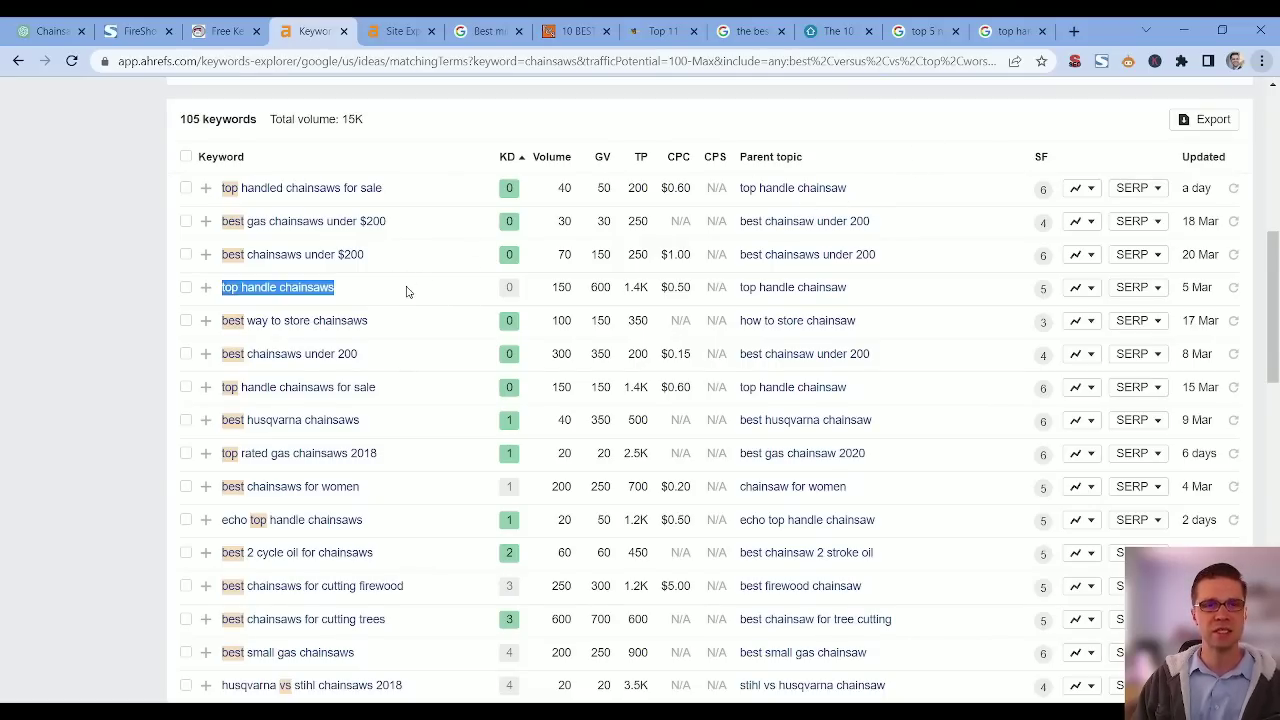
pyautogui.click(1000, 22)
pyautogui.scroll(1, 70, 323)
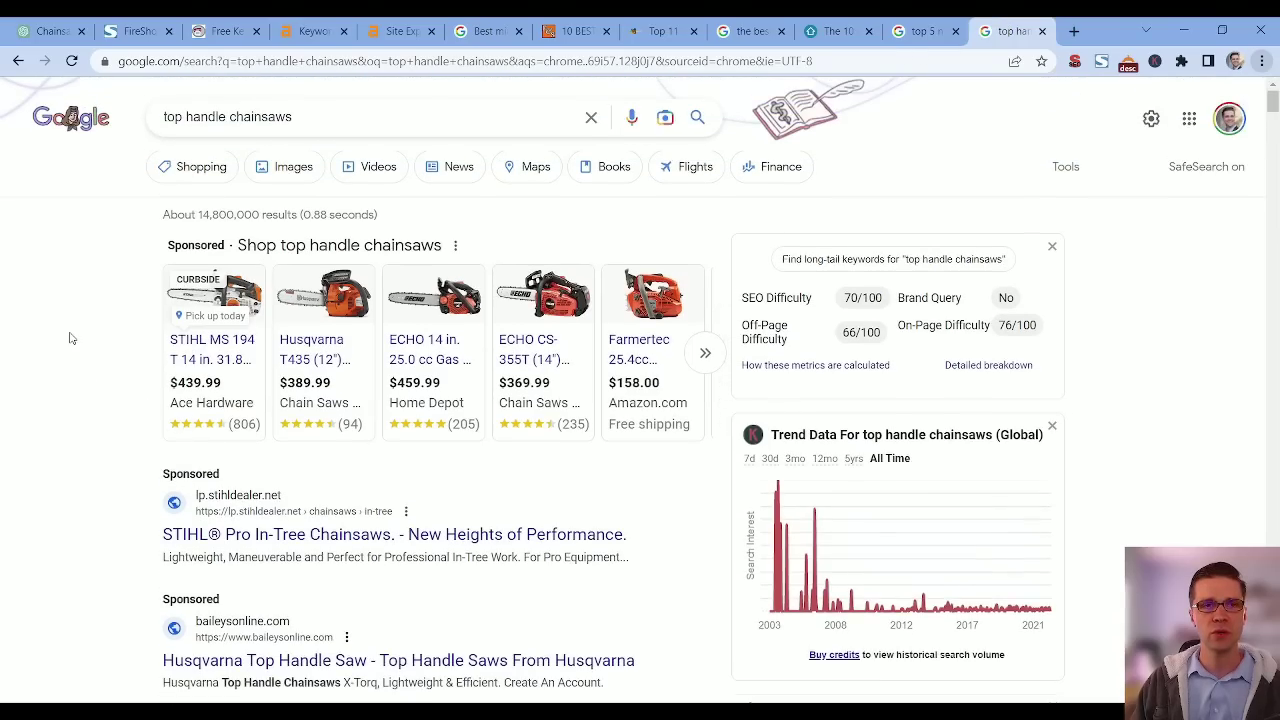
pyautogui.scroll(-5, 69, 357)
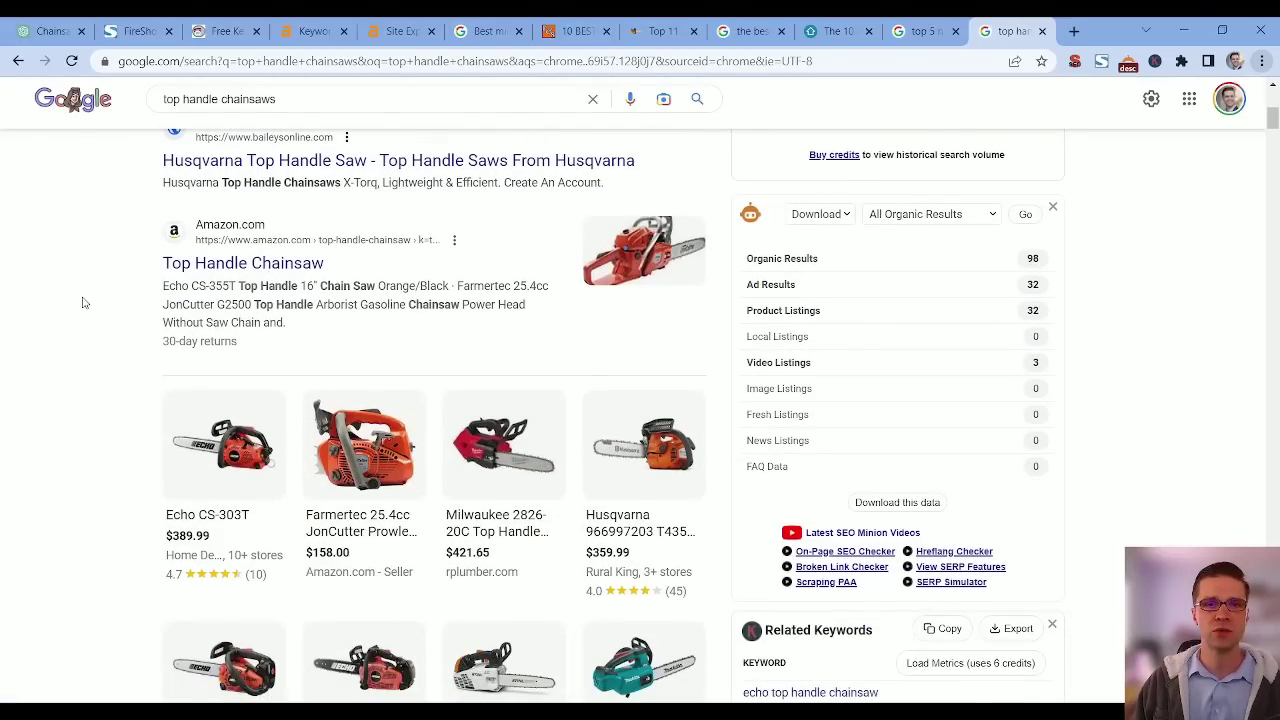
pyautogui.scroll(-6, 84, 302)
pyautogui.click(329, 338)
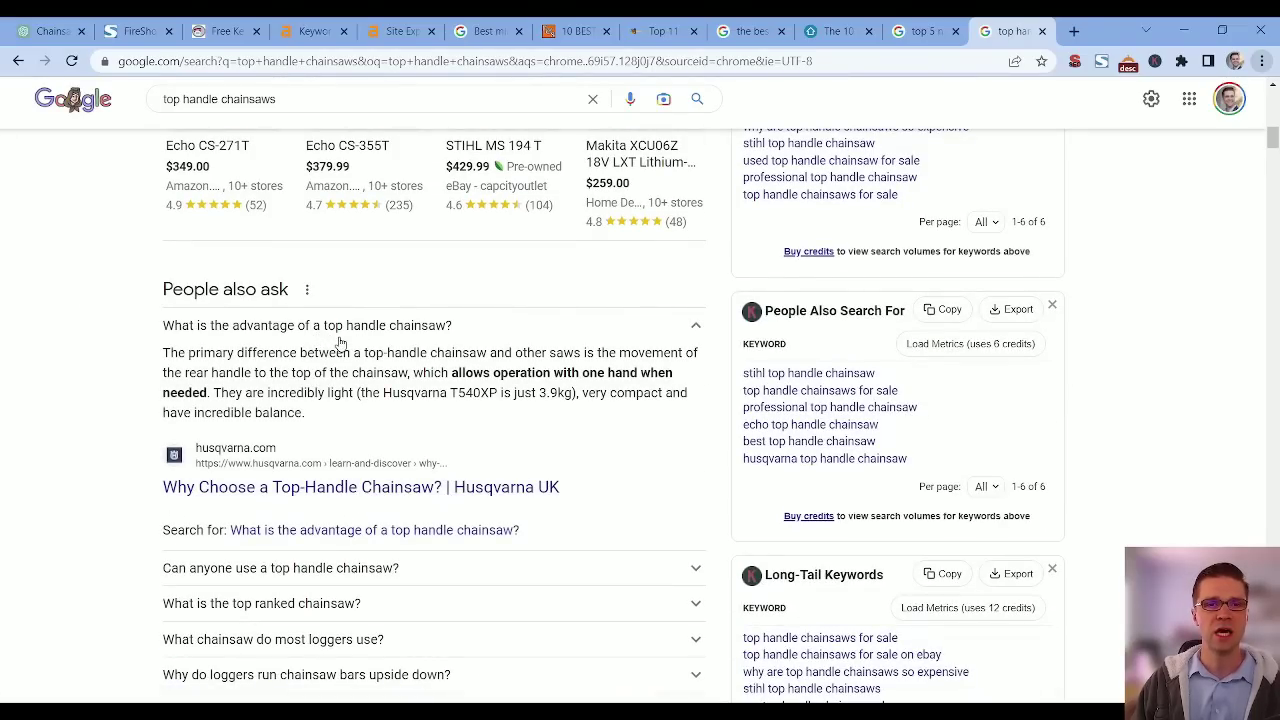
# - Examine the organic listings and related questions in Google's results for "top handle chainsaws" to judge the competition
pyautogui.scroll(-5, 91, 466)
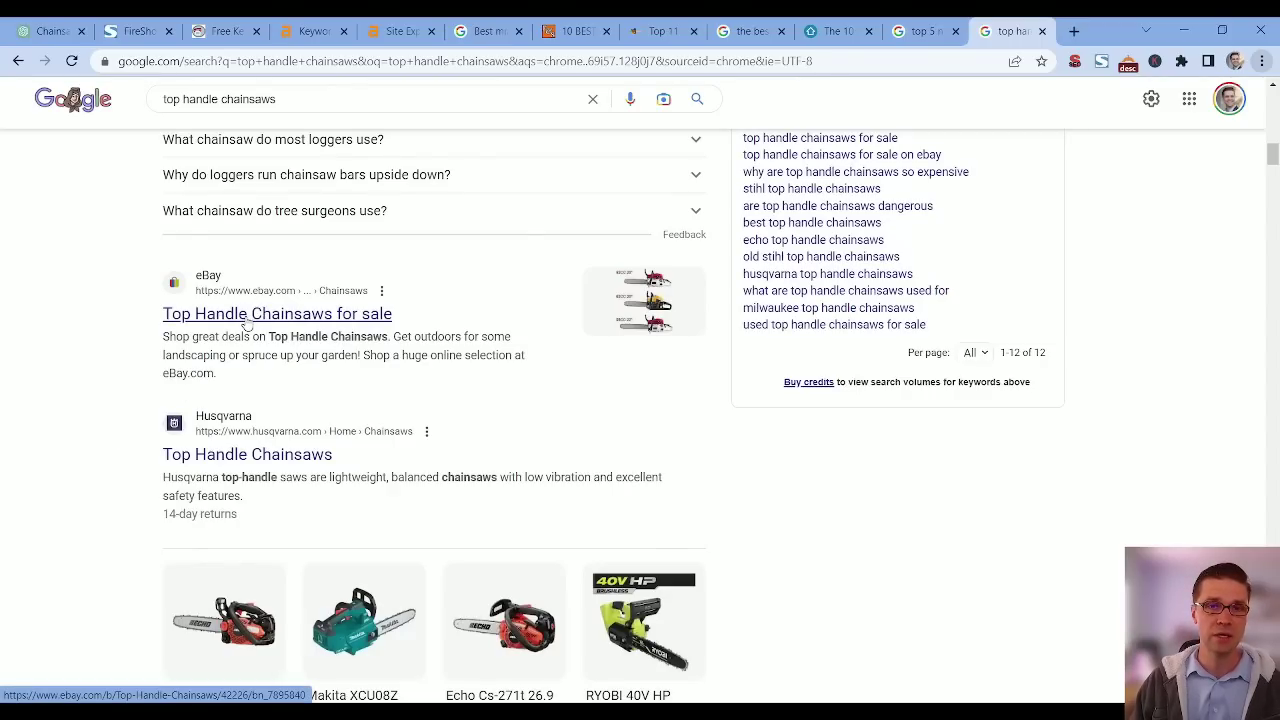
pyautogui.scroll(-10, 83, 374)
pyautogui.scroll(3, 83, 374)
pyautogui.scroll(3, 83, 379)
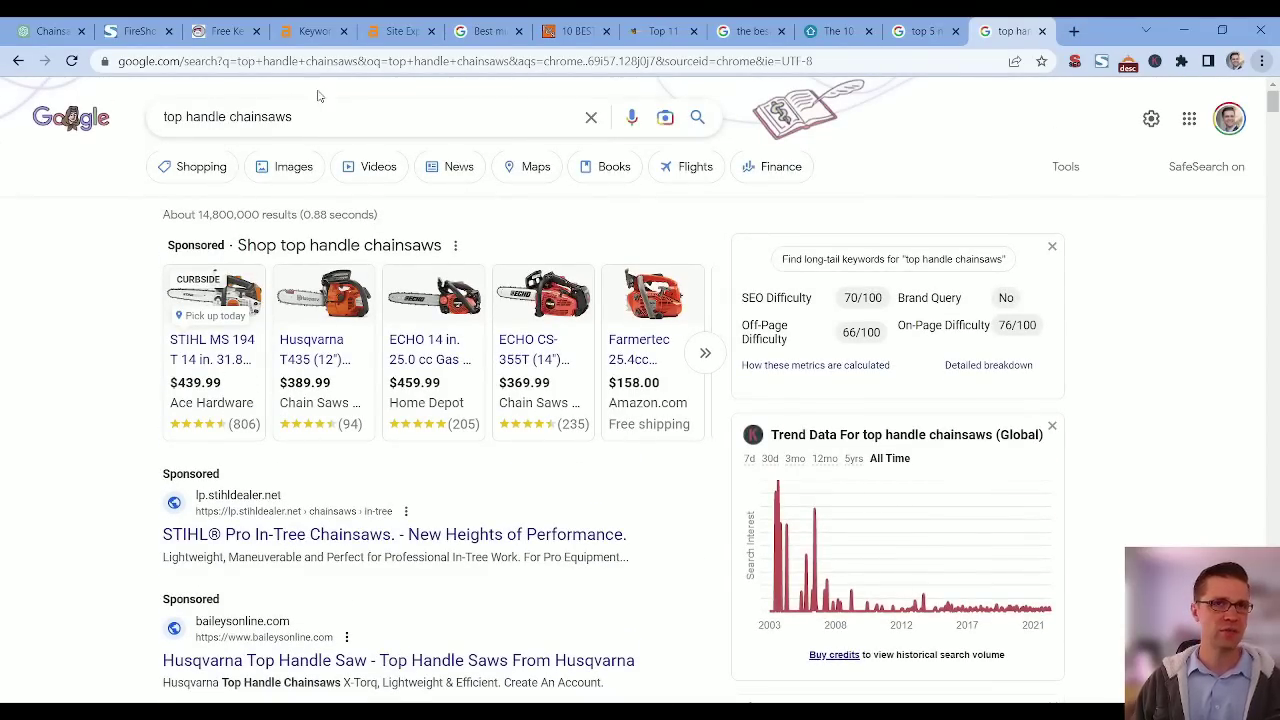
pyautogui.moveTo(314, 117); pyautogui.dragTo(148, 120)
pyautogui.click(240, 114)
pyautogui.click(48, 330)
pyautogui.scroll(-1, 99, 375)
pyautogui.scroll(-8, 99, 375)
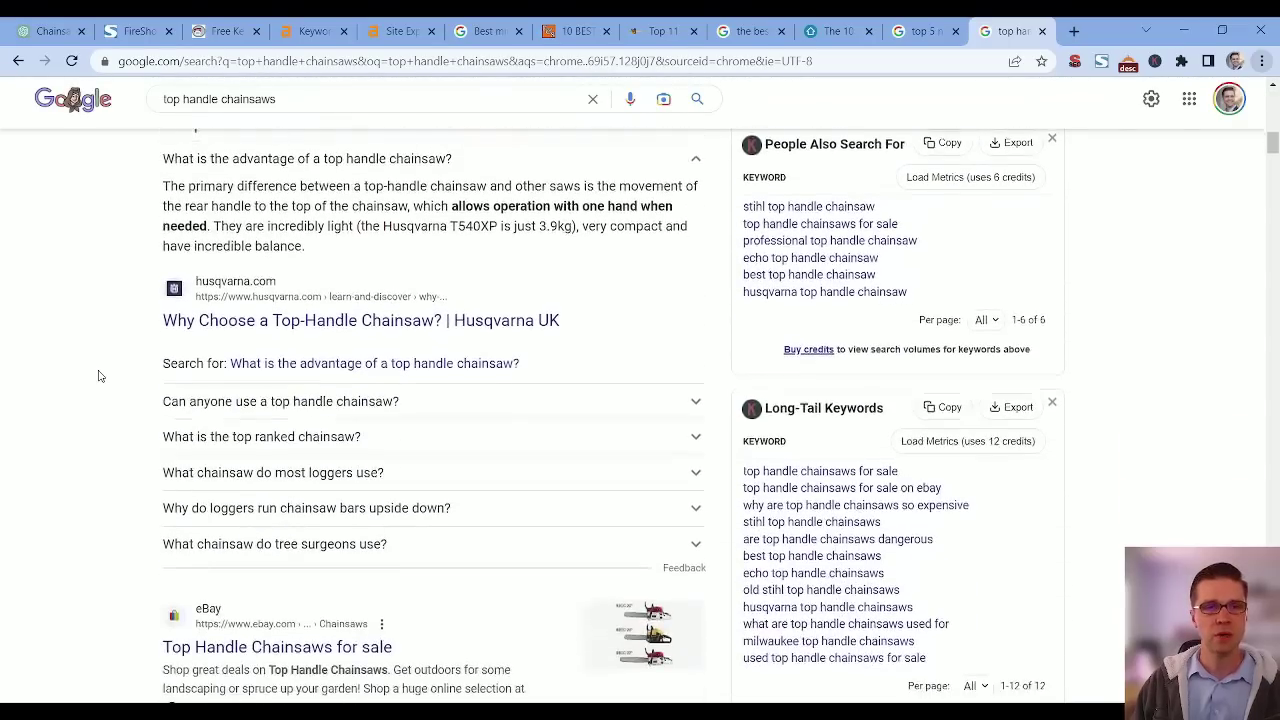
pyautogui.scroll(-8, 105, 388)
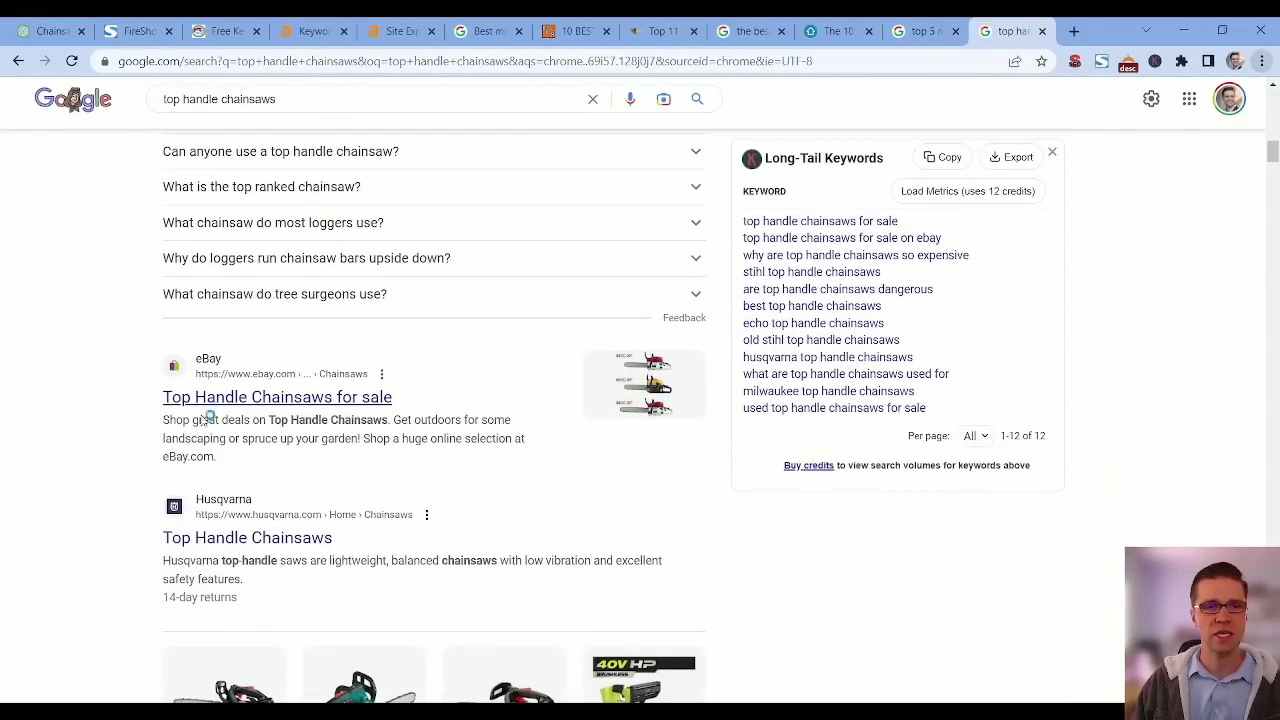
pyautogui.scroll(15, 48, 463)
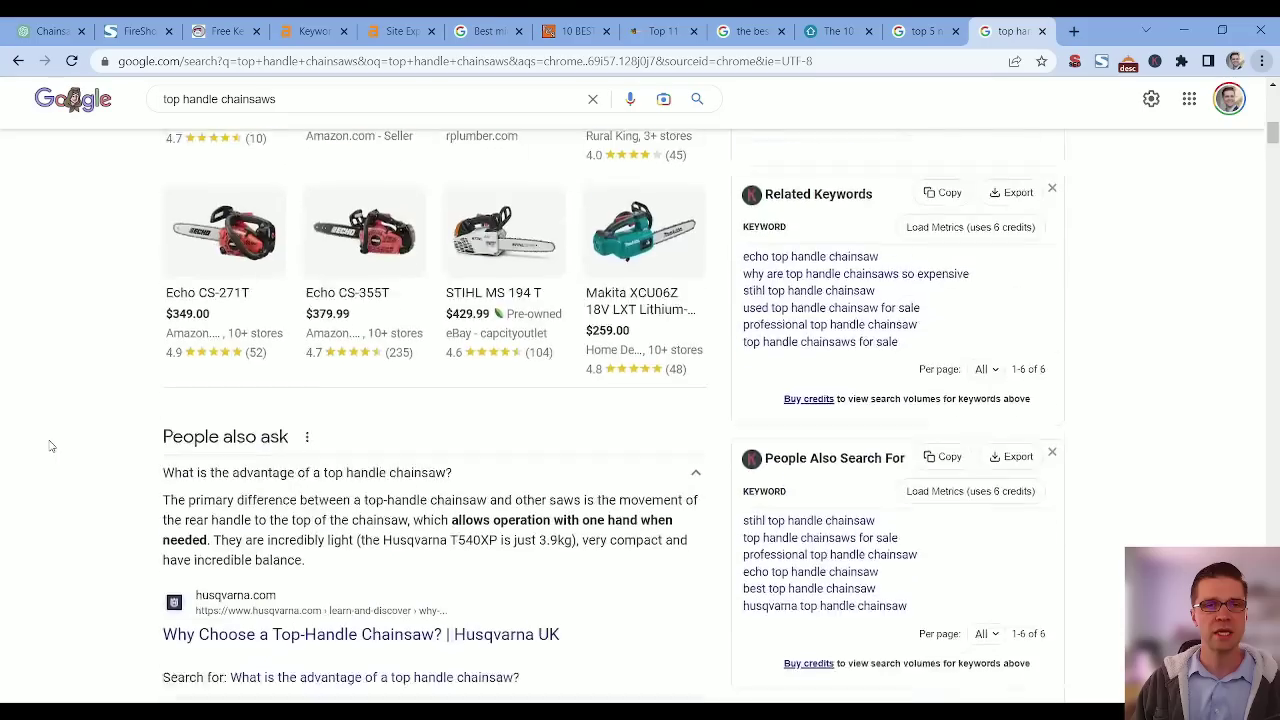
# - Return to Ahrefs' matching terms and check the search volume of "top handle chainsaws"
pyautogui.click(398, 31)
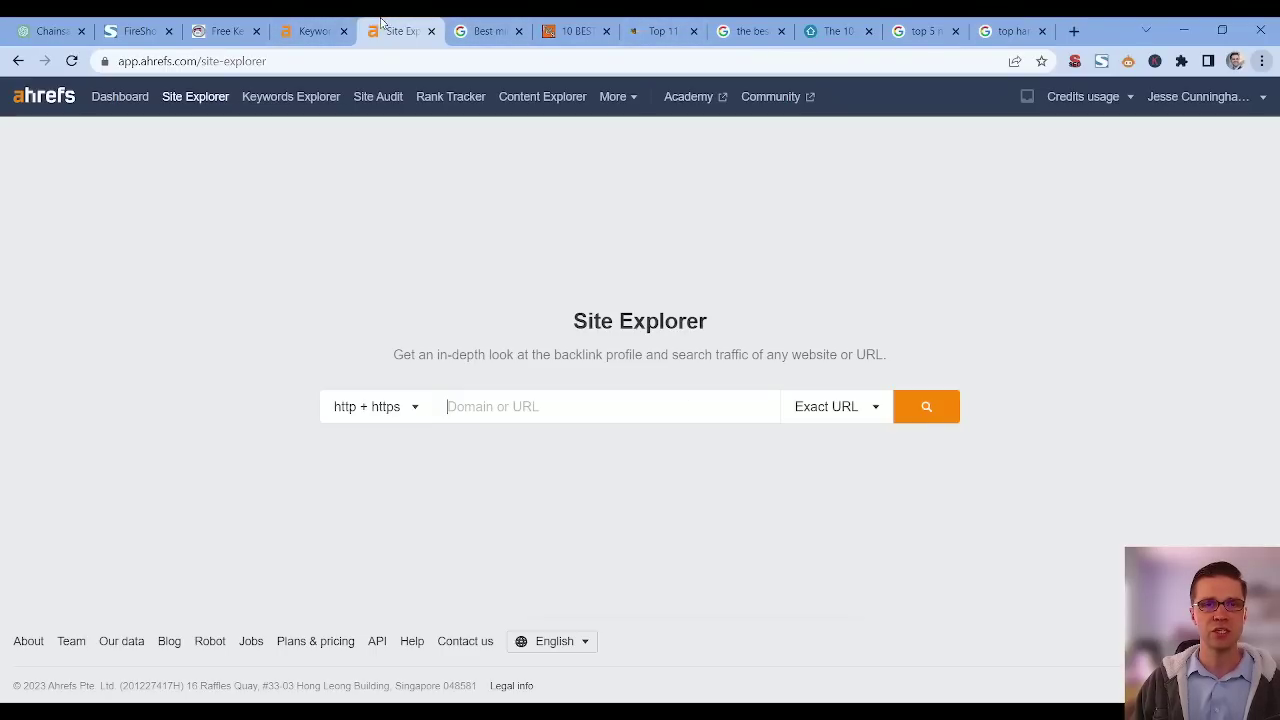
pyautogui.click(320, 31)
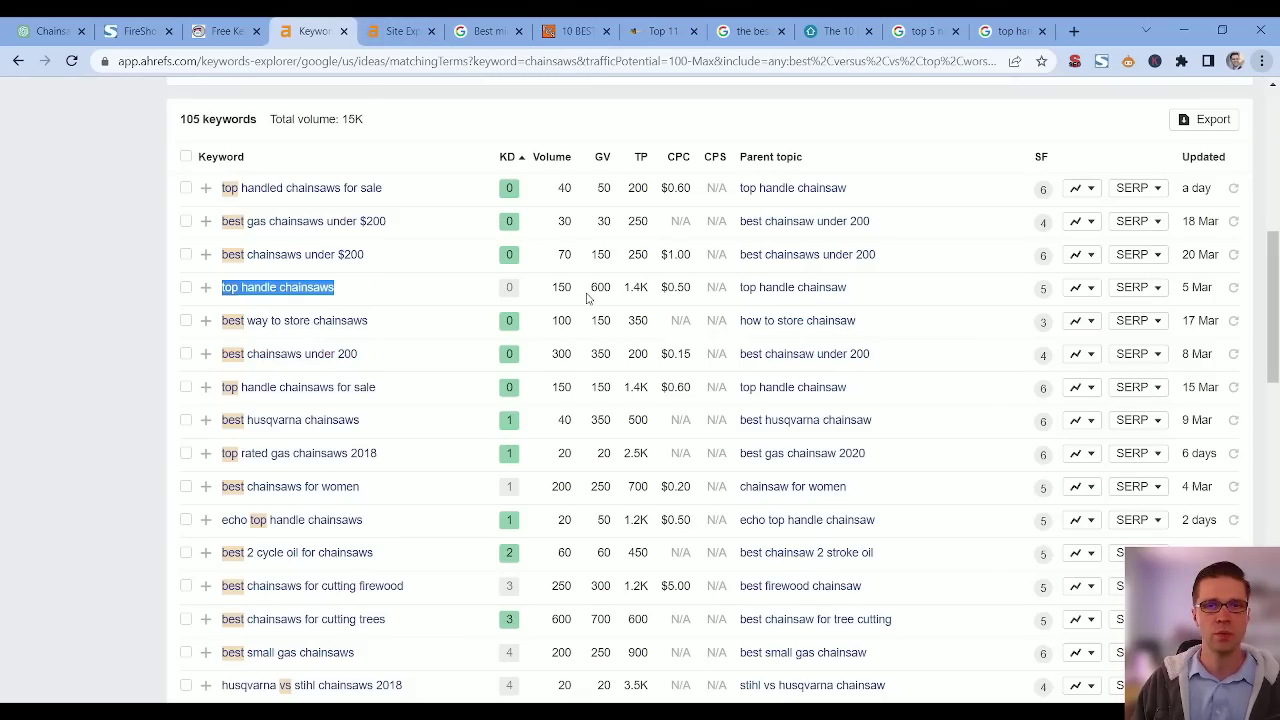
pyautogui.moveTo(552, 289); pyautogui.dragTo(577, 291)
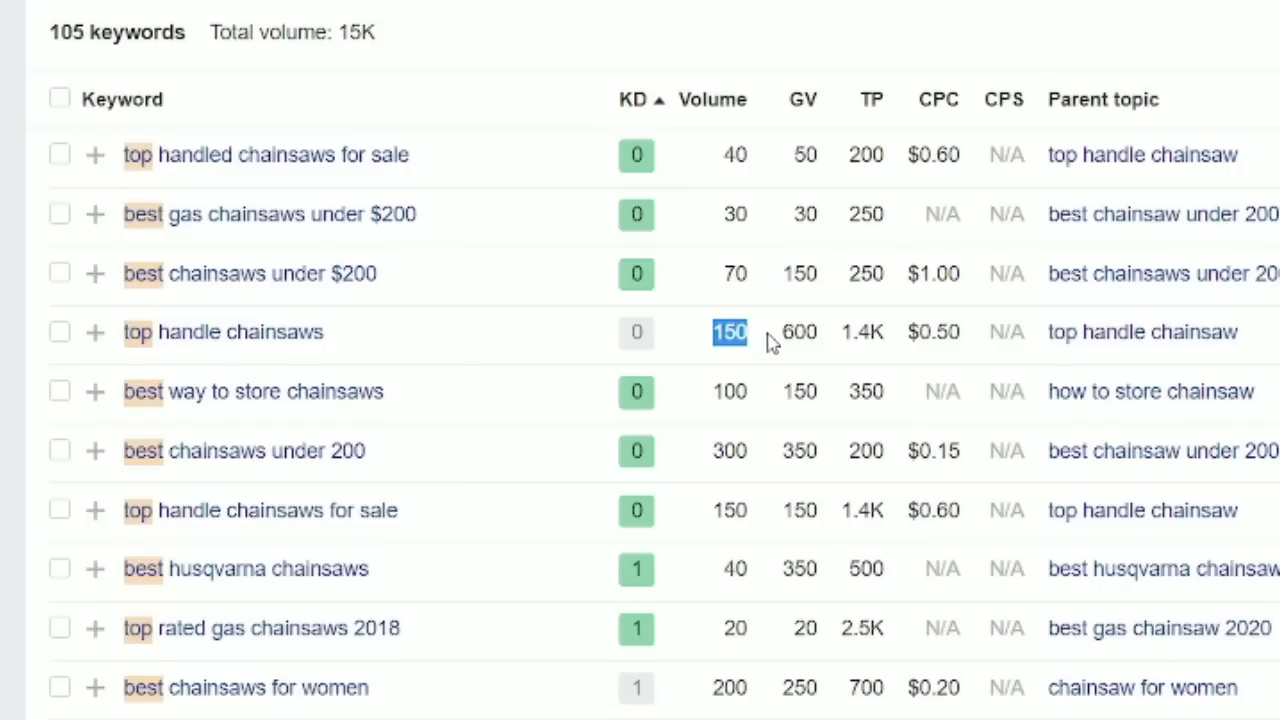
pyautogui.click(786, 340)
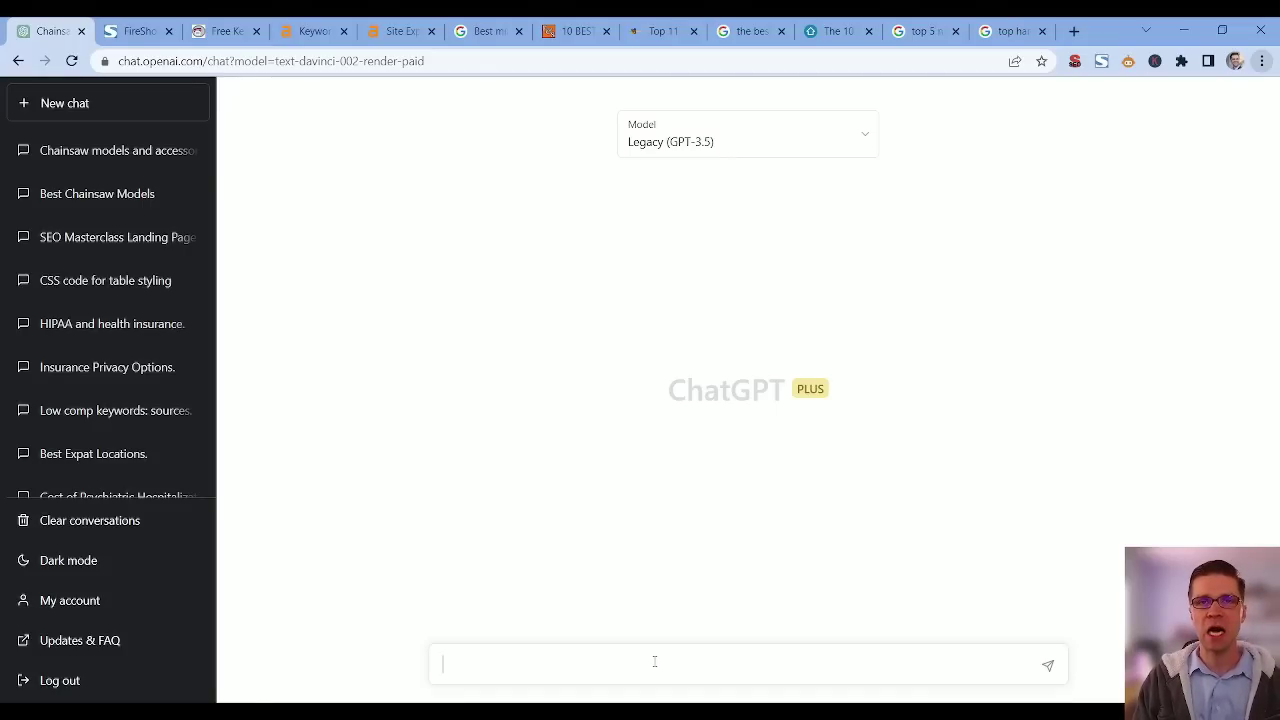
# - In a new ChatGPT chat, write "I need to write an article on: top handle chainsaws. What are some specific things about this topic?"
pyautogui.write('I need to write ana rti')
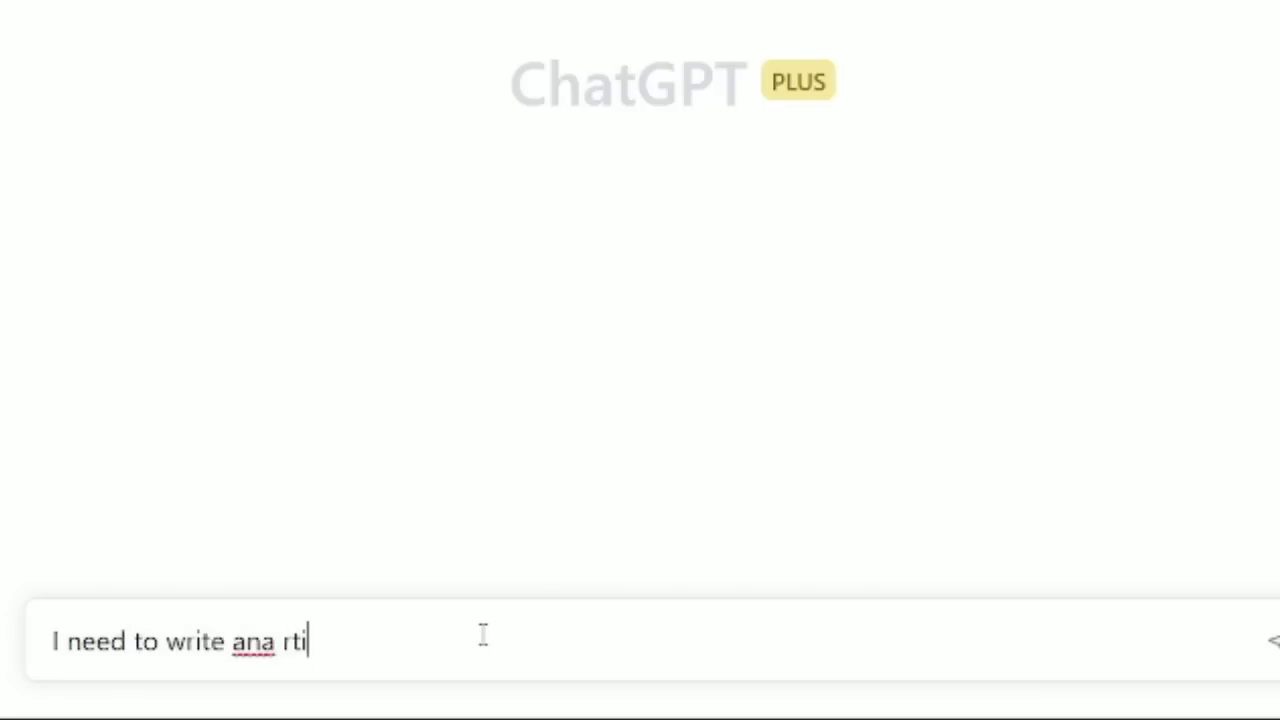
pyautogui.press('BackSpace')
pyautogui.press('BackSpace')
pyautogui.press('BackSpace')
pyautogui.press('BackSpace')
pyautogui.press('BackSpace')
pyautogui.write('article on: top handle chainsaws')
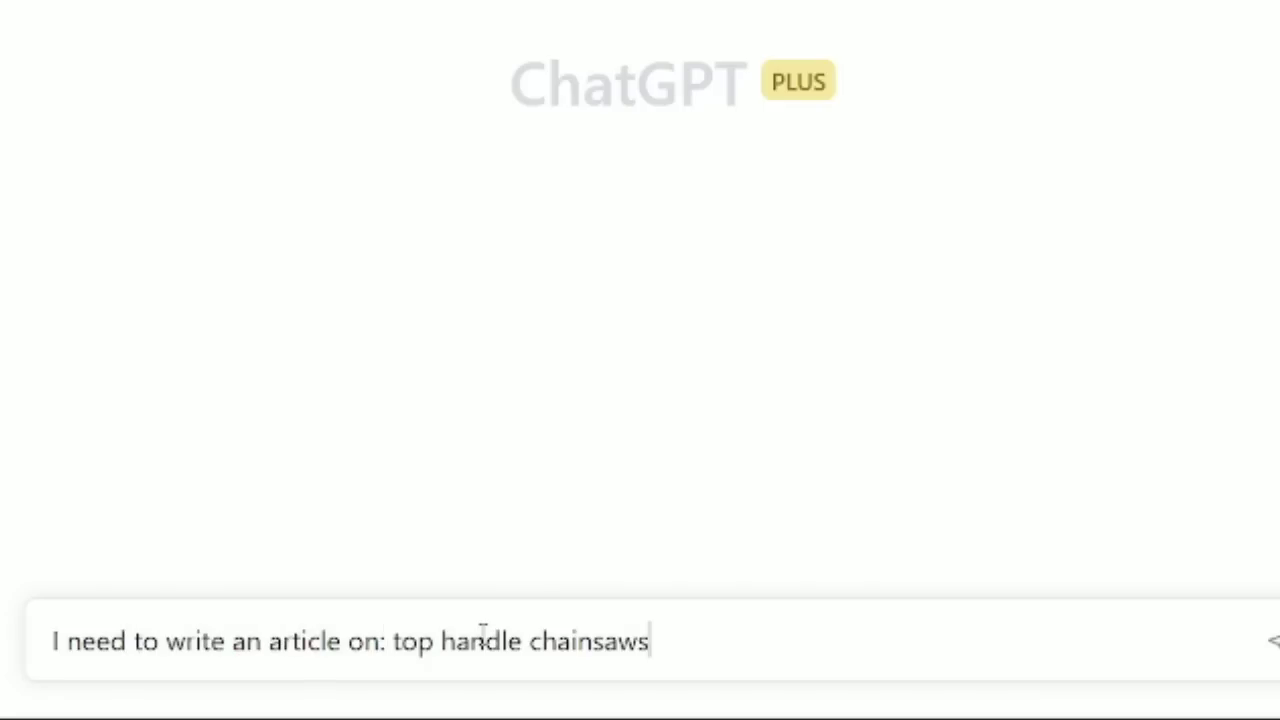
pyautogui.write('. What are some s')
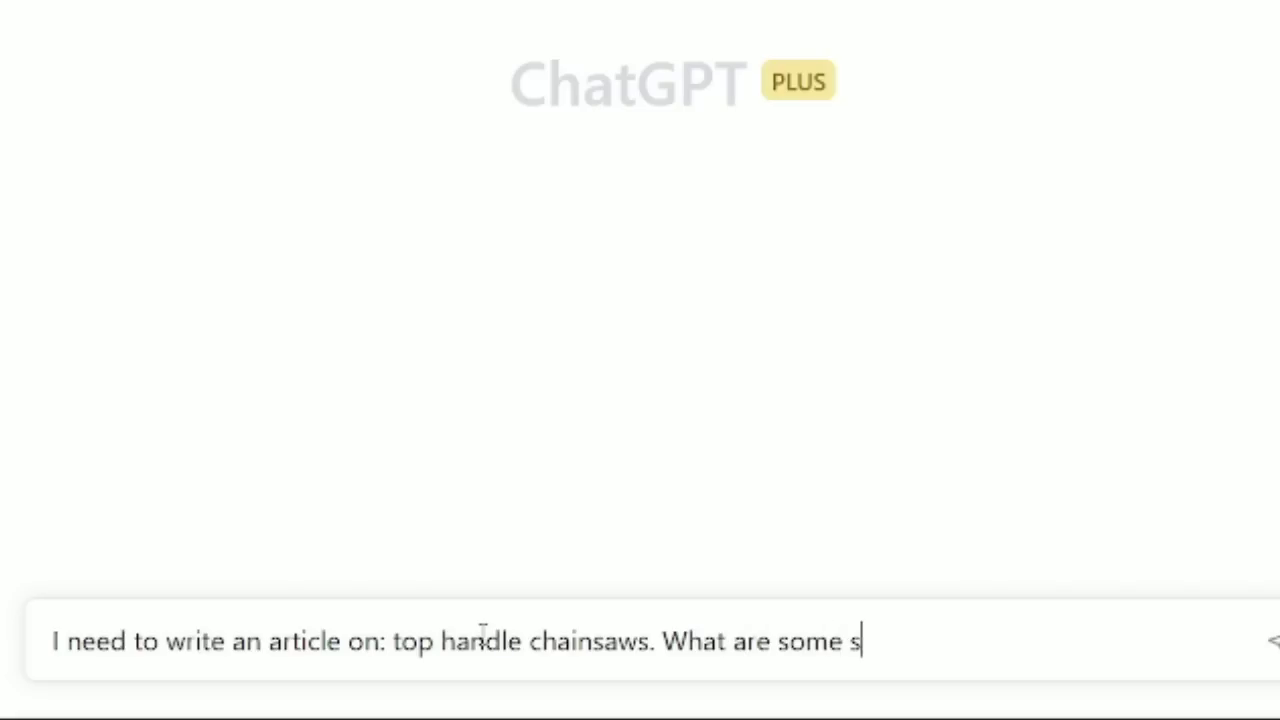
pyautogui.write('pecific things about thi')
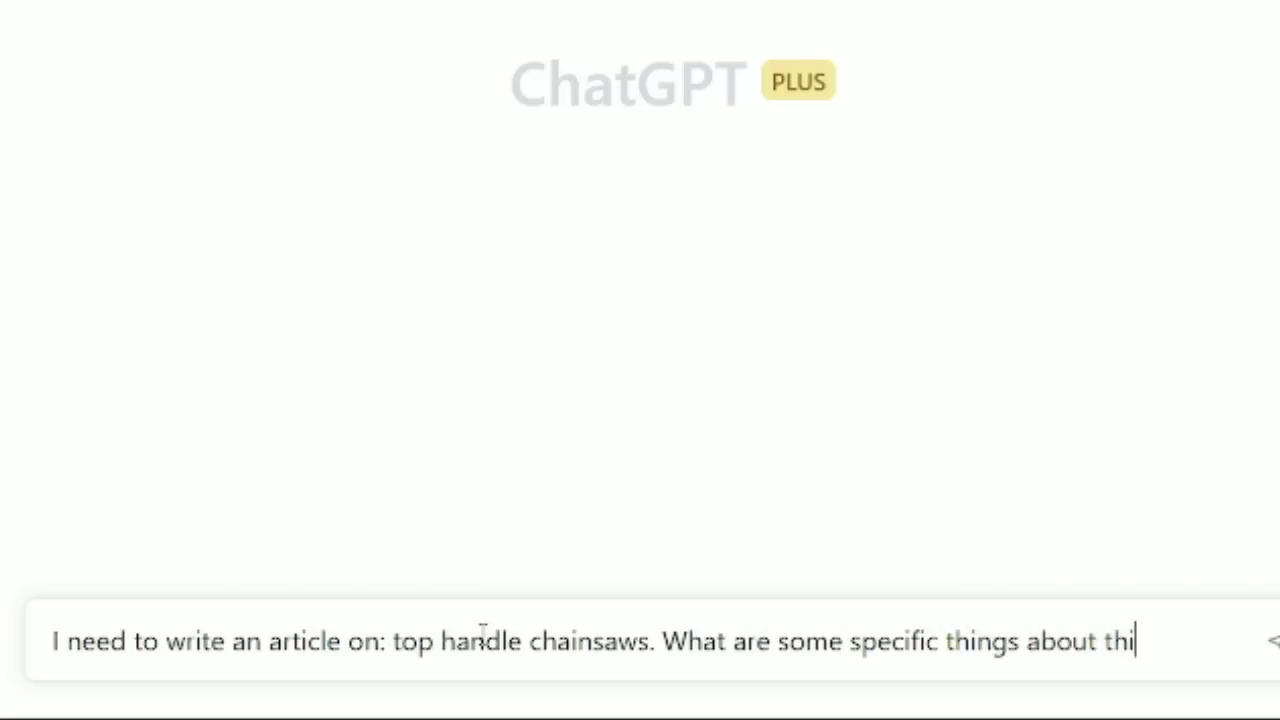
pyautogui.write('s topic?')
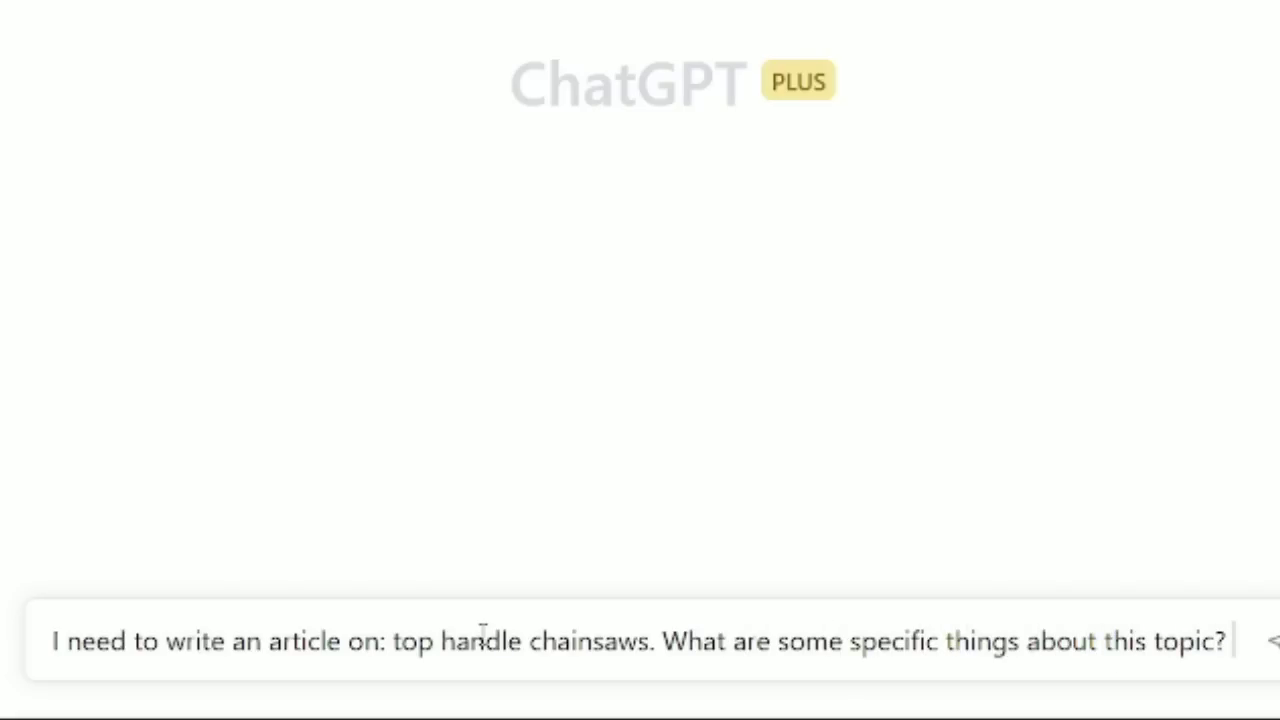
# - Add "Focus on the "top handle" aspect of a chainsaw. include safety and other considerations a consumer may have." on a new line and send the prompt
pyautogui.hotkey('shift', 'Return')
pyautogui.write('Focus on the "to')
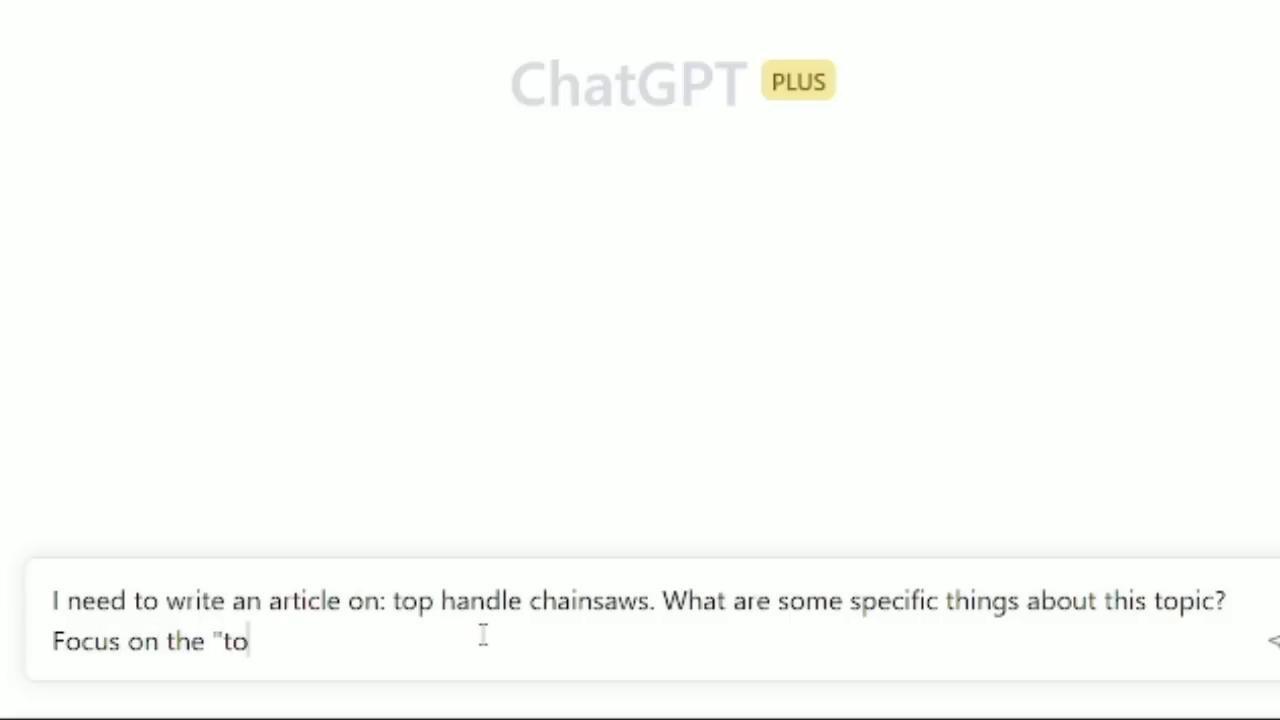
pyautogui.write('p handle" aspect of')
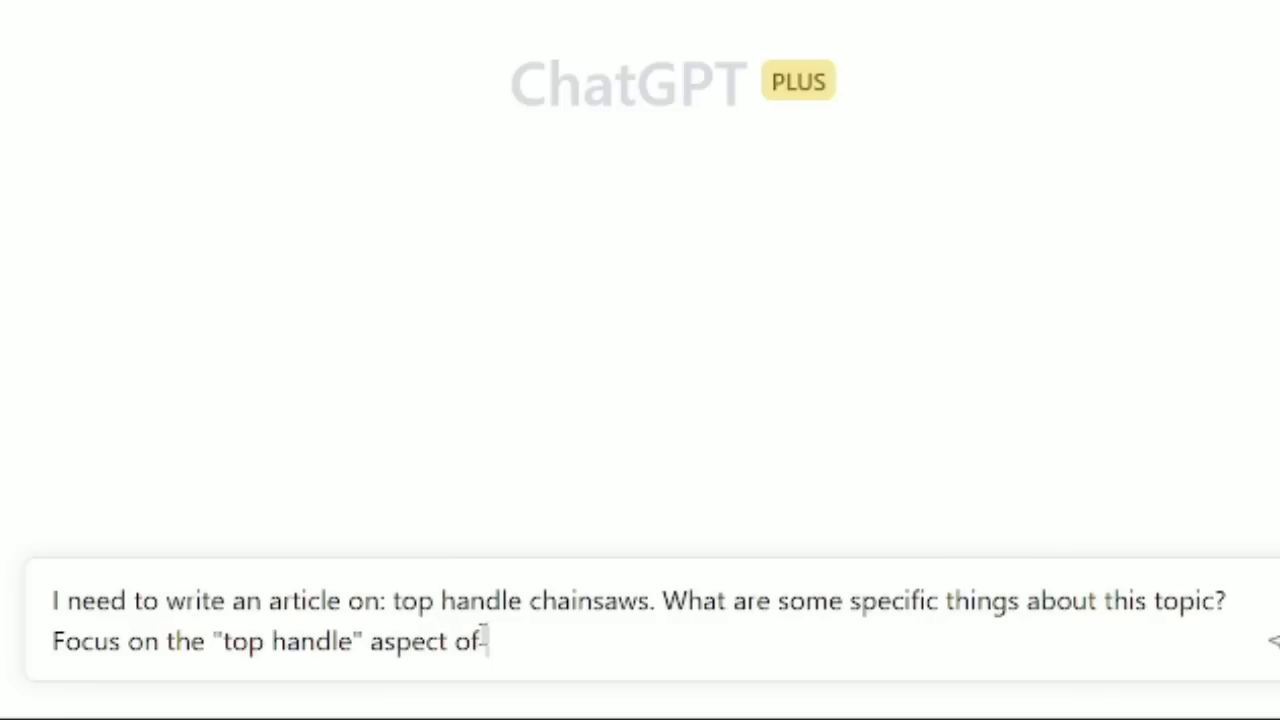
pyautogui.write(' a chainsaw. include safety,')
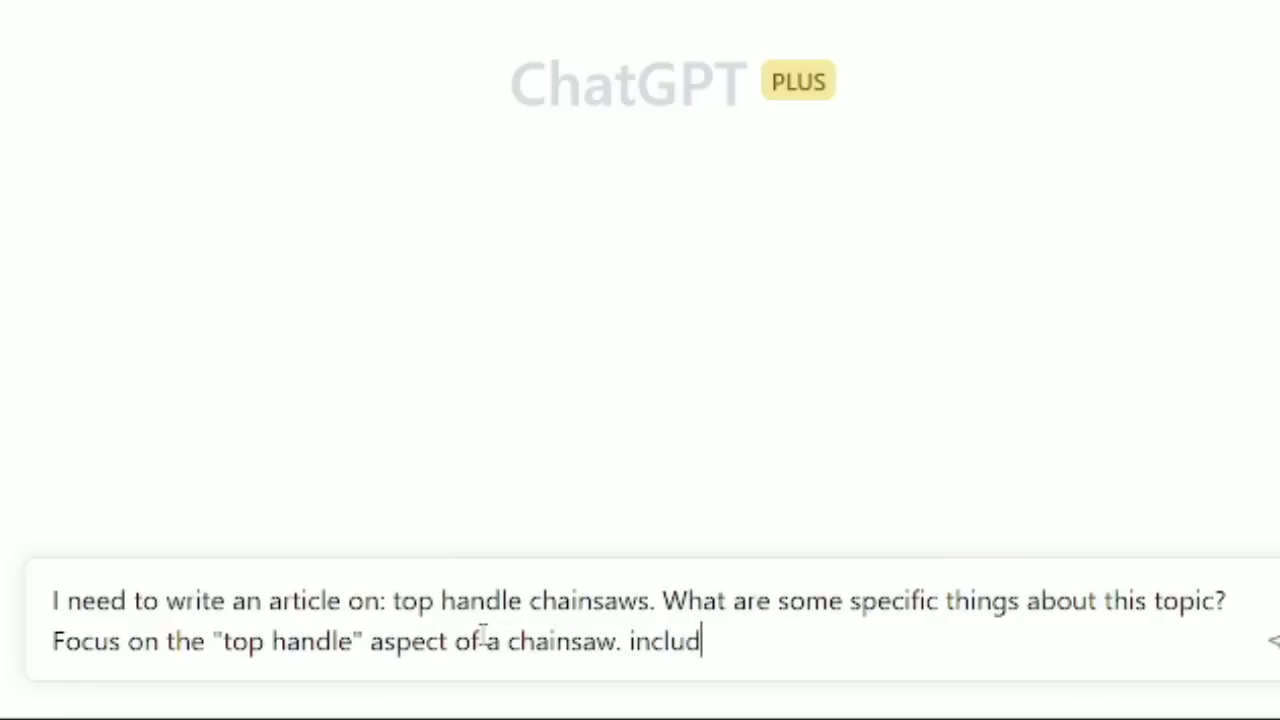
pyautogui.write('and other considerations a co')
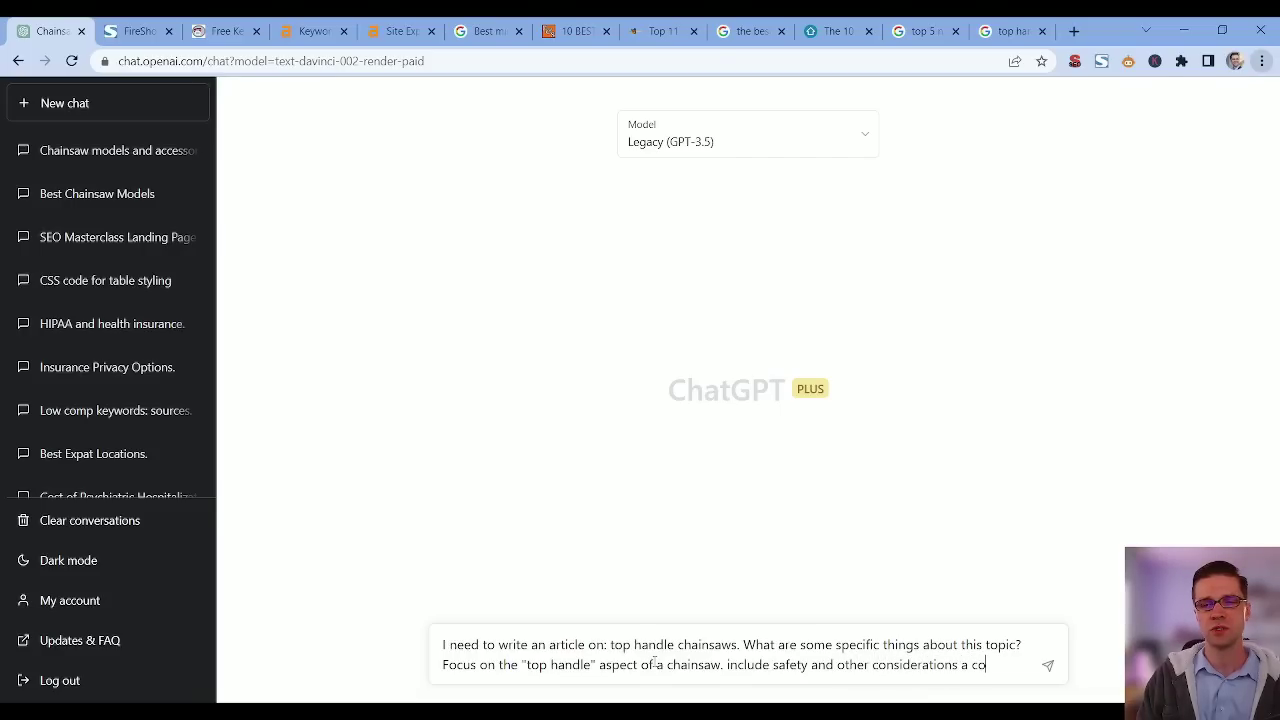
pyautogui.write('r may have.')
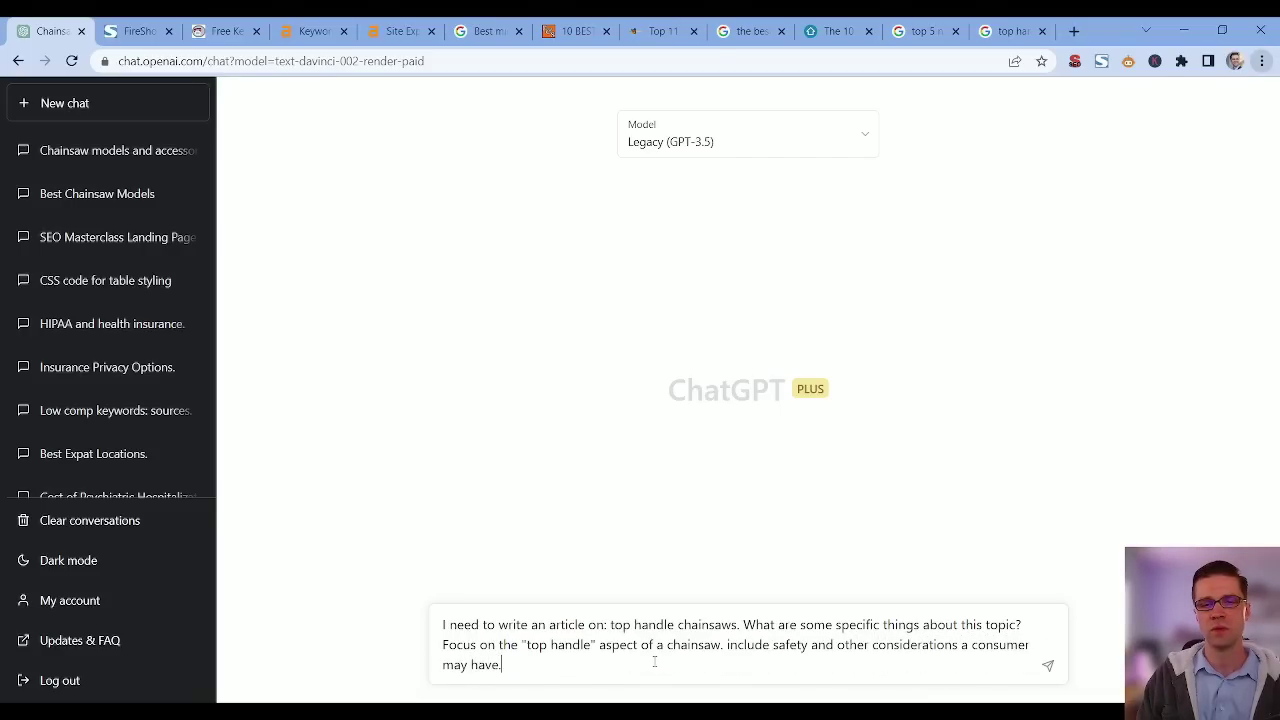
pyautogui.press('Return')
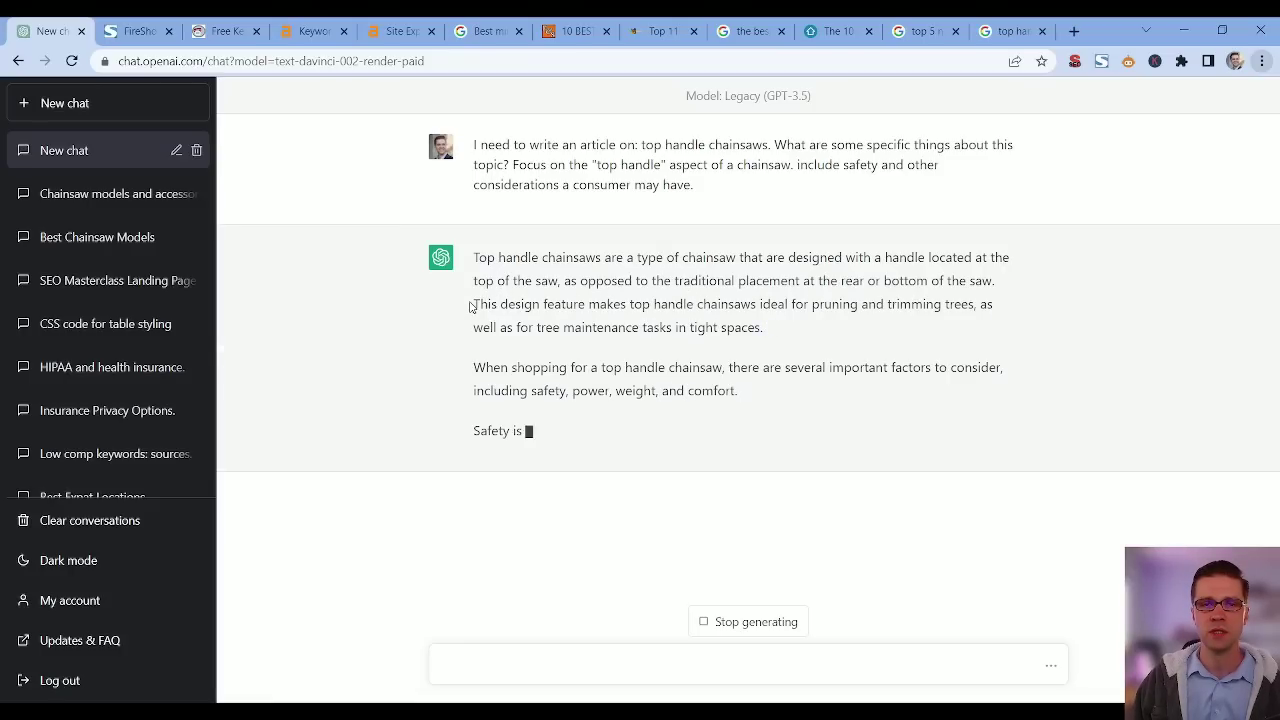
# - Read the reply's opening paragraphs, highlighting the passages on what top handle chainsaws suit and which factors matter when shopping
pyautogui.moveTo(471, 307); pyautogui.dragTo(922, 324)
pyautogui.click(922, 324)
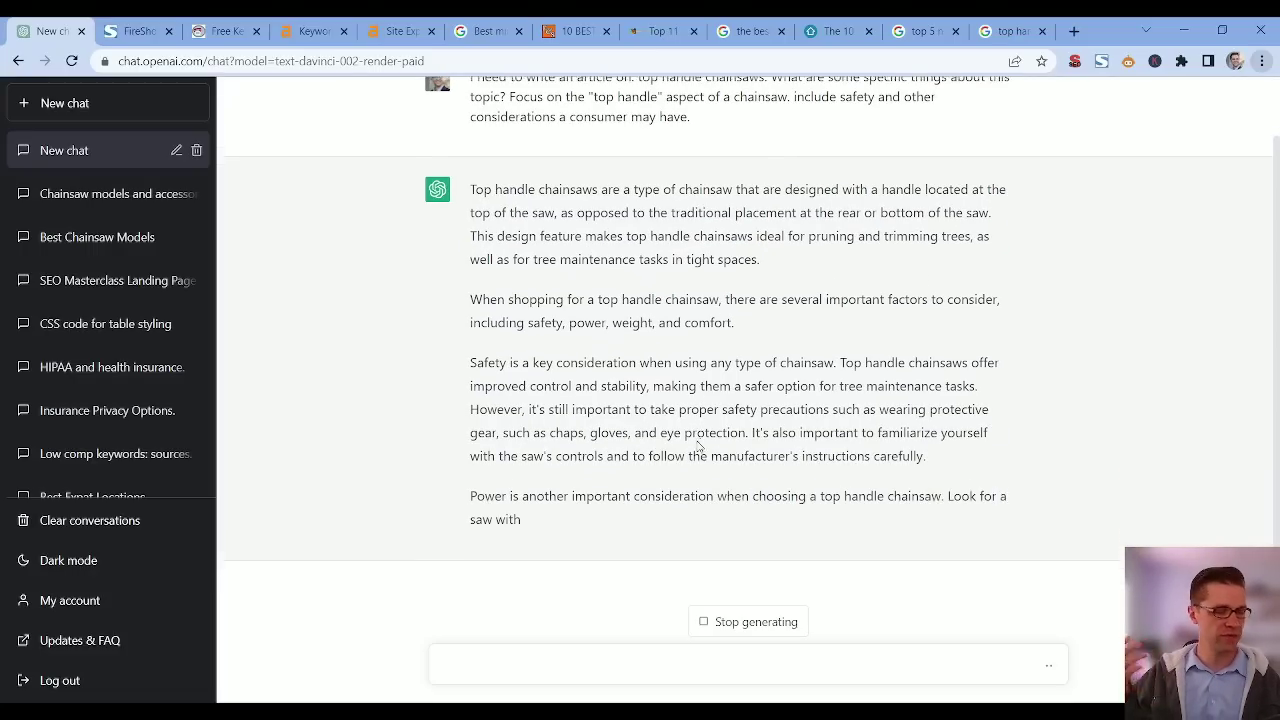
pyautogui.moveTo(759, 260); pyautogui.dragTo(760, 302)
pyautogui.click(760, 302)
pyautogui.scroll(2, 678, 410)
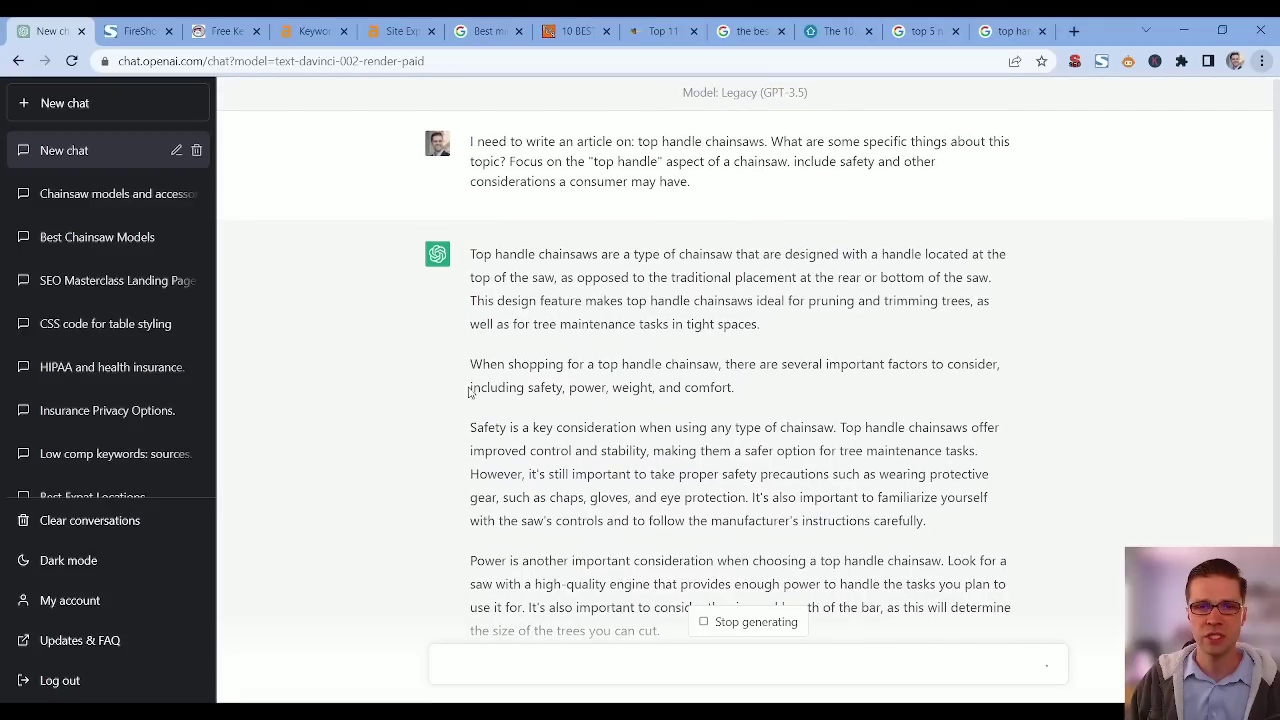
pyautogui.moveTo(468, 392); pyautogui.dragTo(702, 389)
pyautogui.click(775, 402)
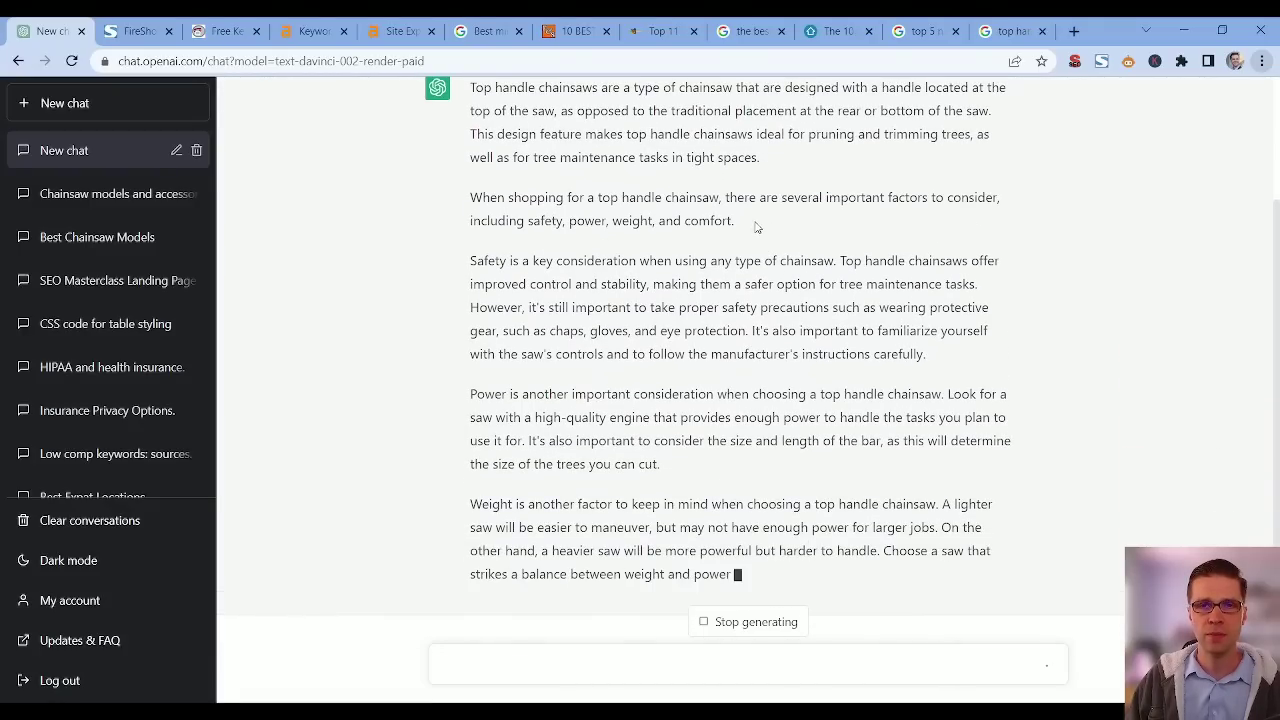
pyautogui.moveTo(742, 224); pyautogui.dragTo(472, 198)
pyautogui.click(720, 277)
# - Review the rest of the reply, covering safety, power, weight, comfort and the conclusion
pyautogui.scroll(2, 556, 390)
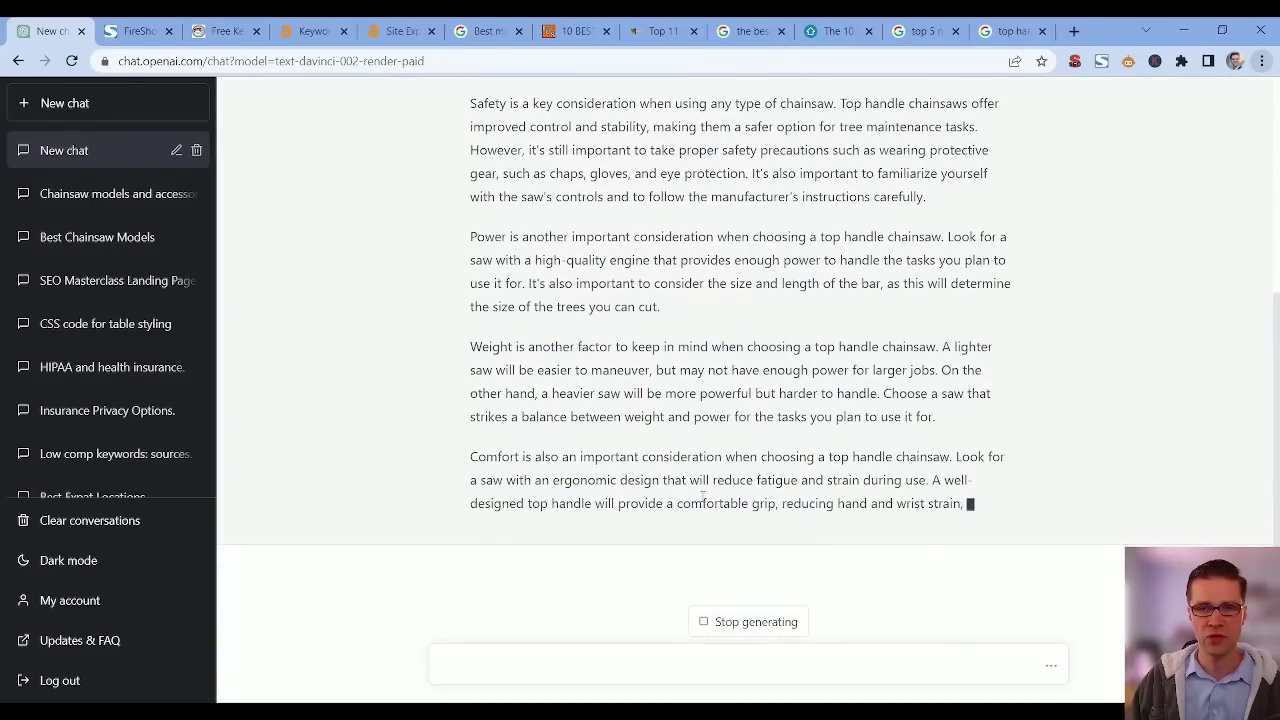
pyautogui.scroll(4, 640, 470)
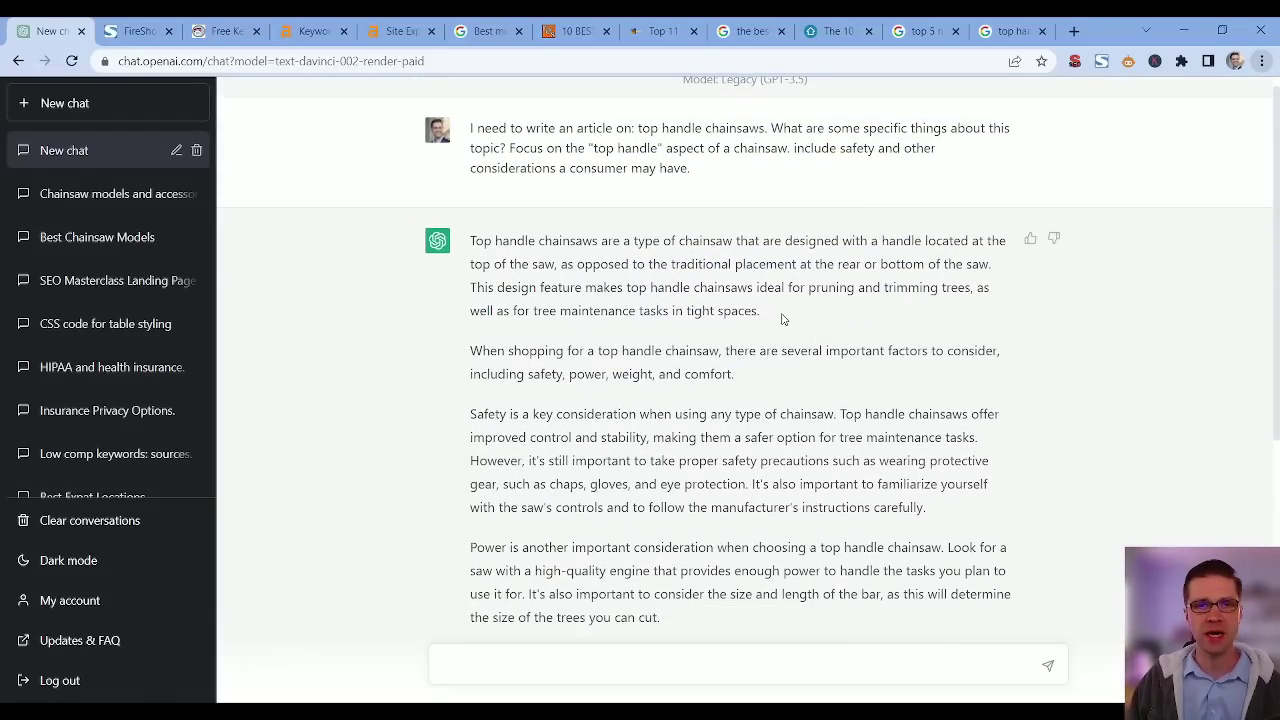
pyautogui.scroll(-5, 750, 380)
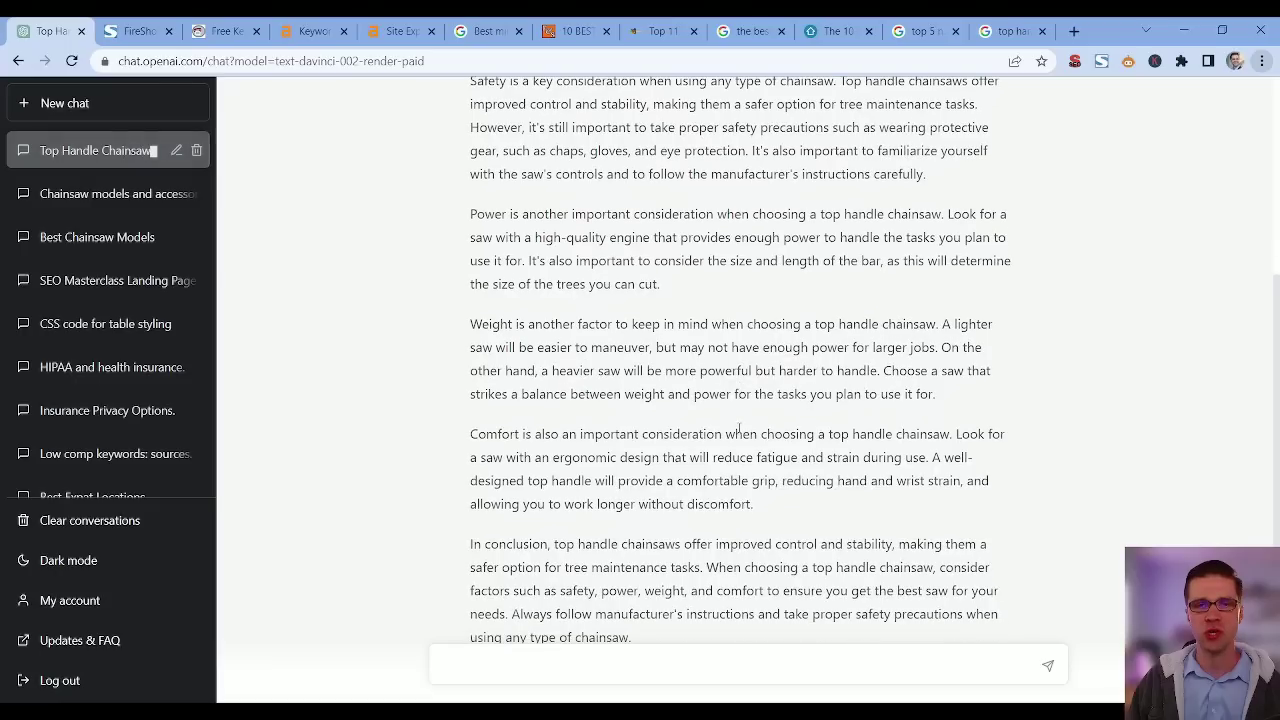
pyautogui.scroll(1, 740, 443)
pyautogui.scroll(1, 740, 443)
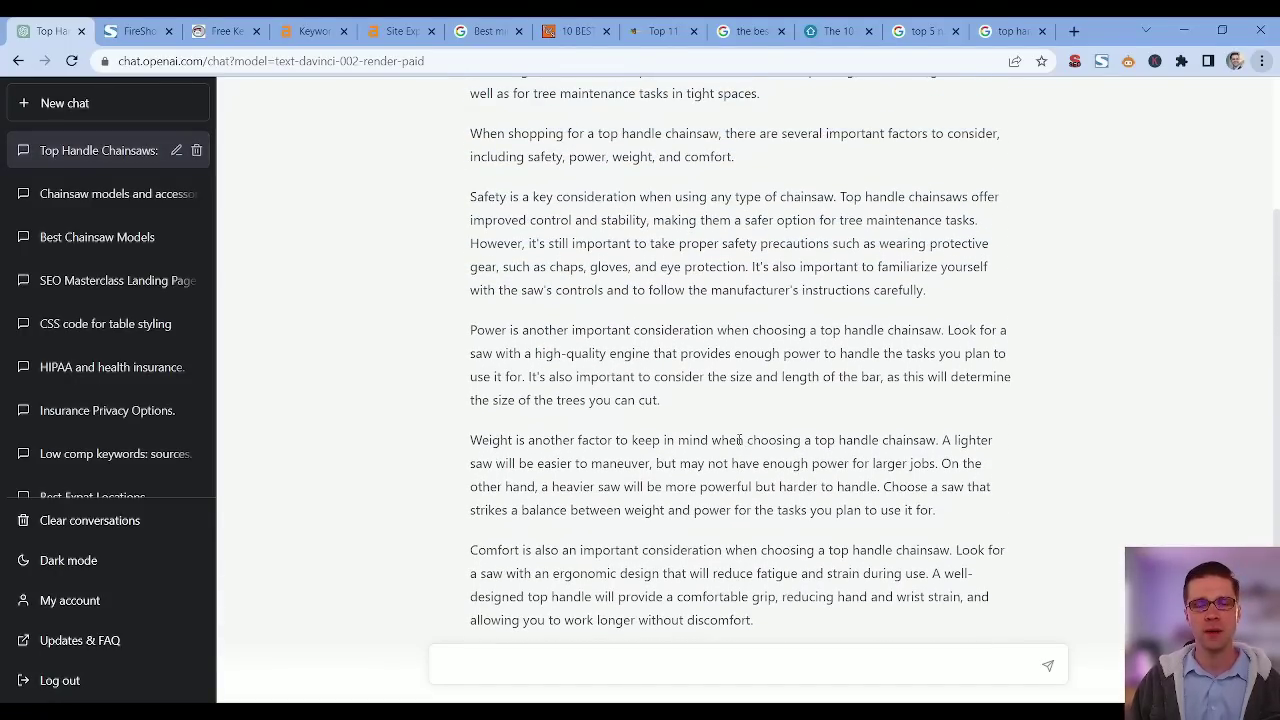
pyautogui.scroll(2, 740, 443)
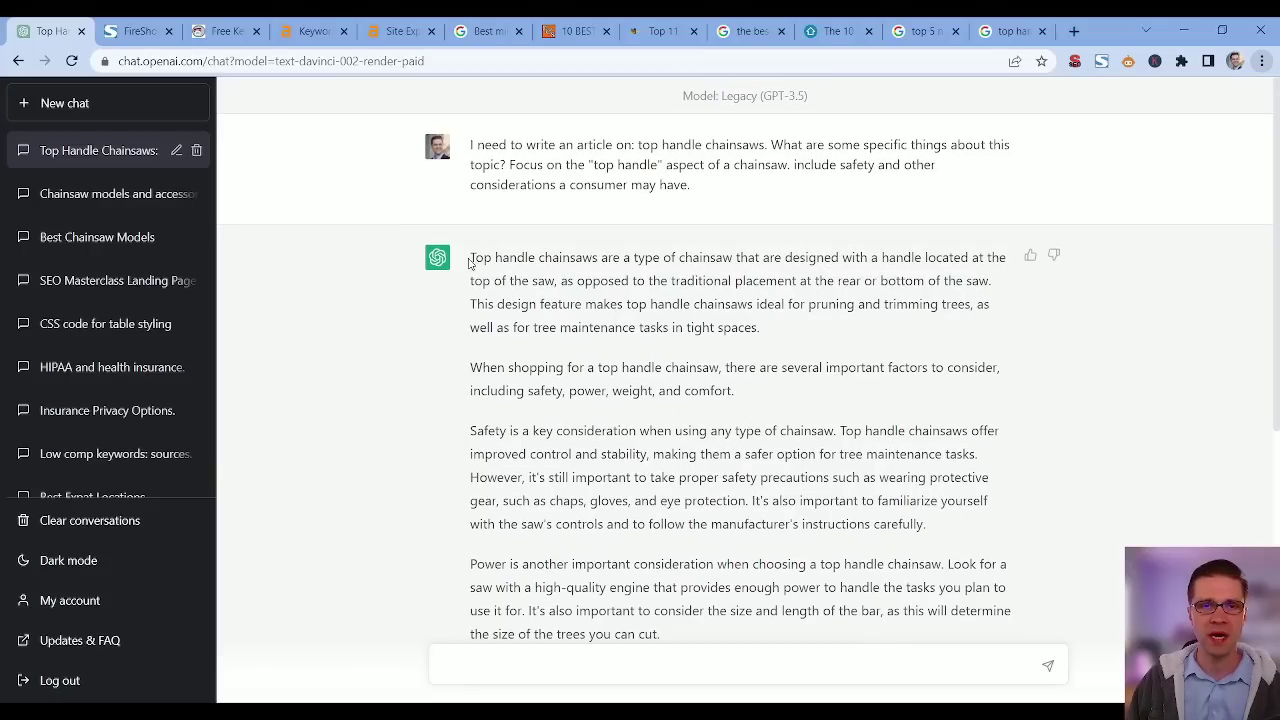
# - Copy "Top handle chainsaws" from the reply into A1 of a new Google Sheets spreadsheet, widening column A and clearing the pasted formatting
pyautogui.moveTo(471, 257); pyautogui.dragTo(603, 258)
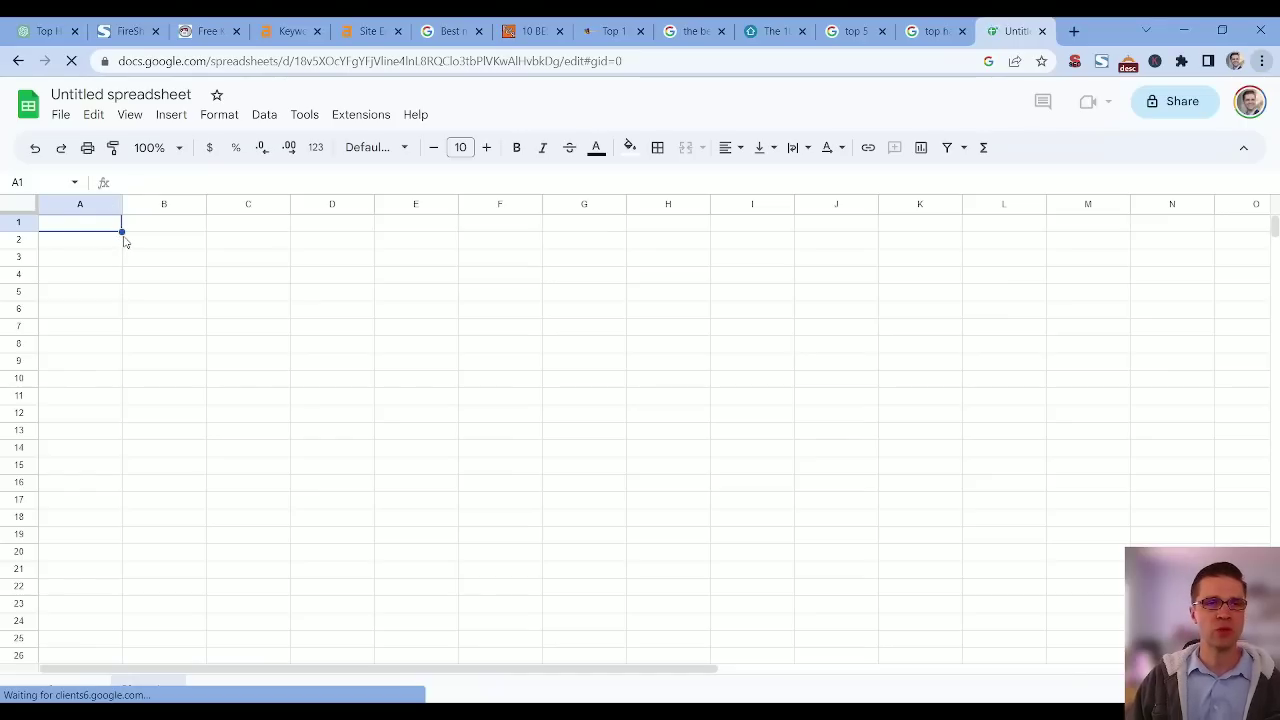
pyautogui.write('Top handle chainsaws')
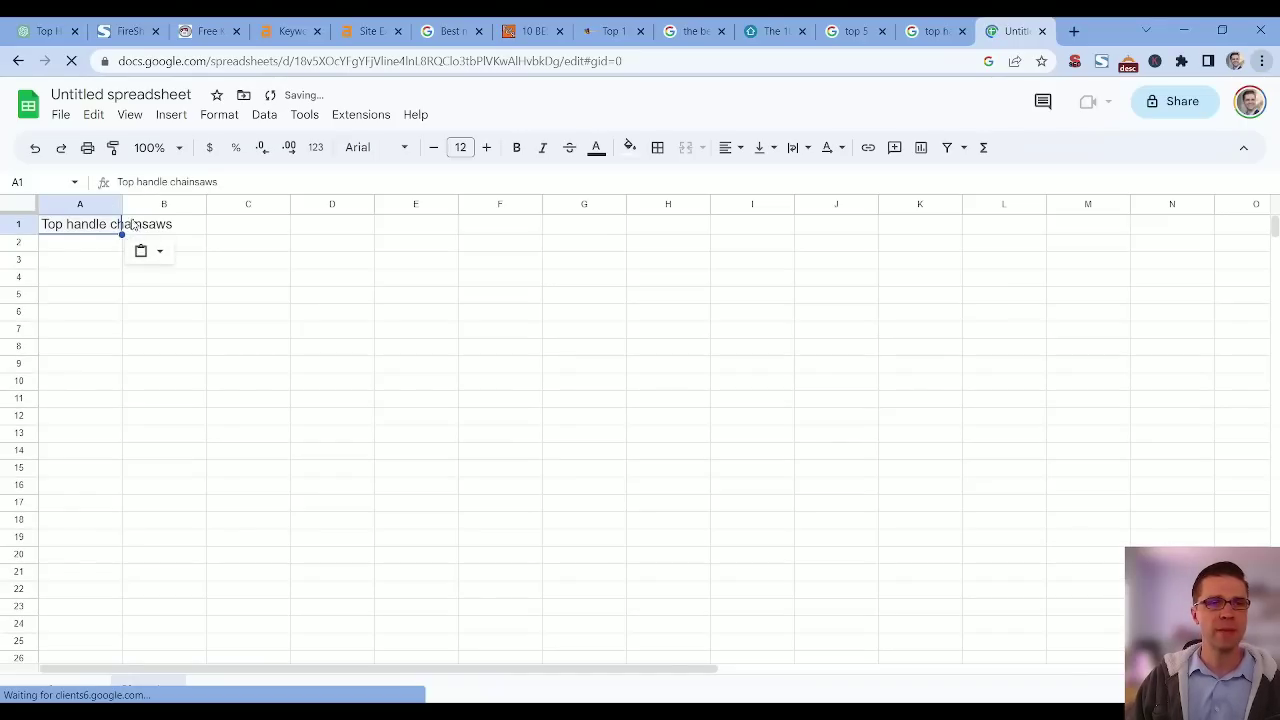
pyautogui.moveTo(121, 204); pyautogui.dragTo(224, 208)
pyautogui.hotkey('ctrl', '\\')
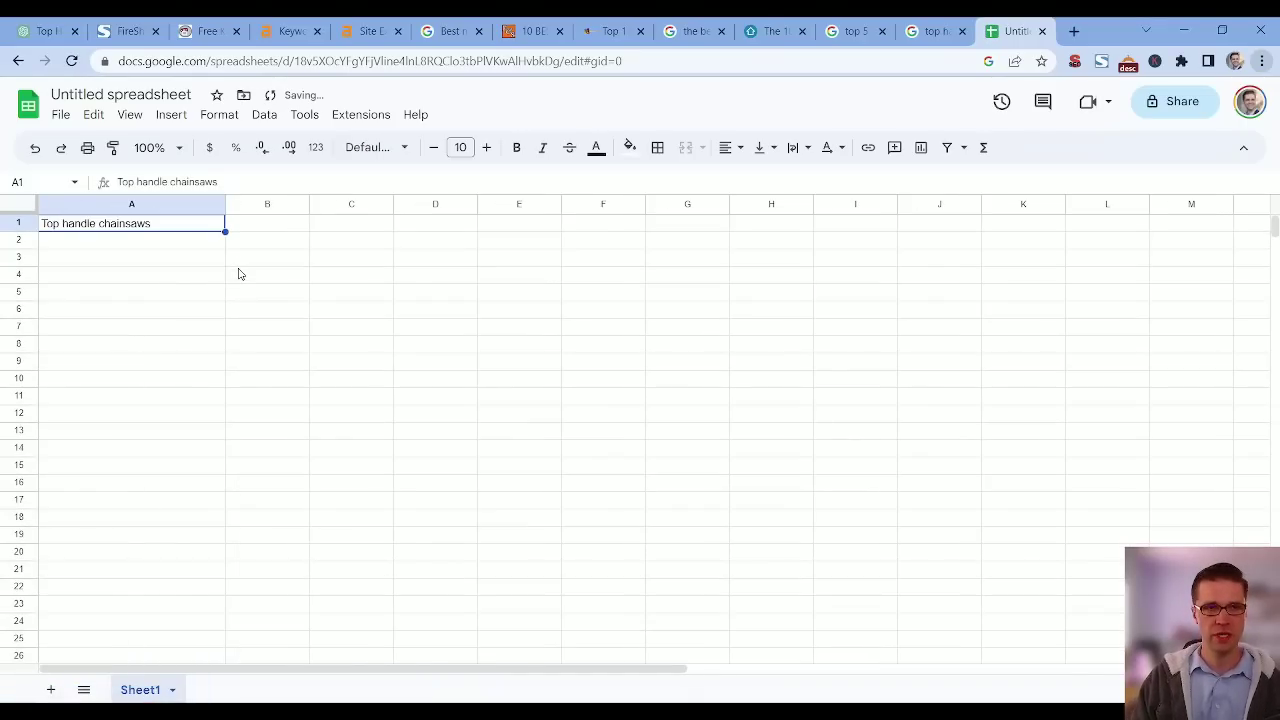
# - Change the text in cell A1 to "The 10 Best Top Handle Chainsaws"
pyautogui.click(240, 257)
pyautogui.click(150, 223)
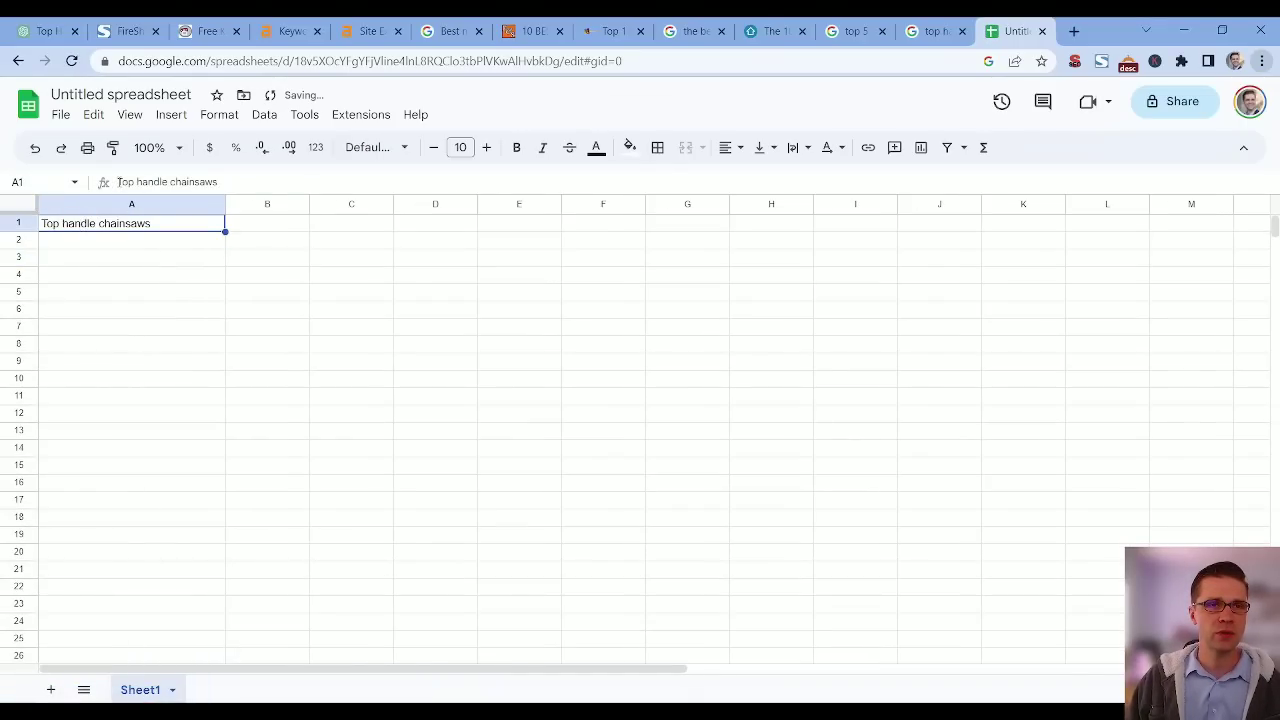
pyautogui.click(118, 182)
pyautogui.write('The 10 Be')
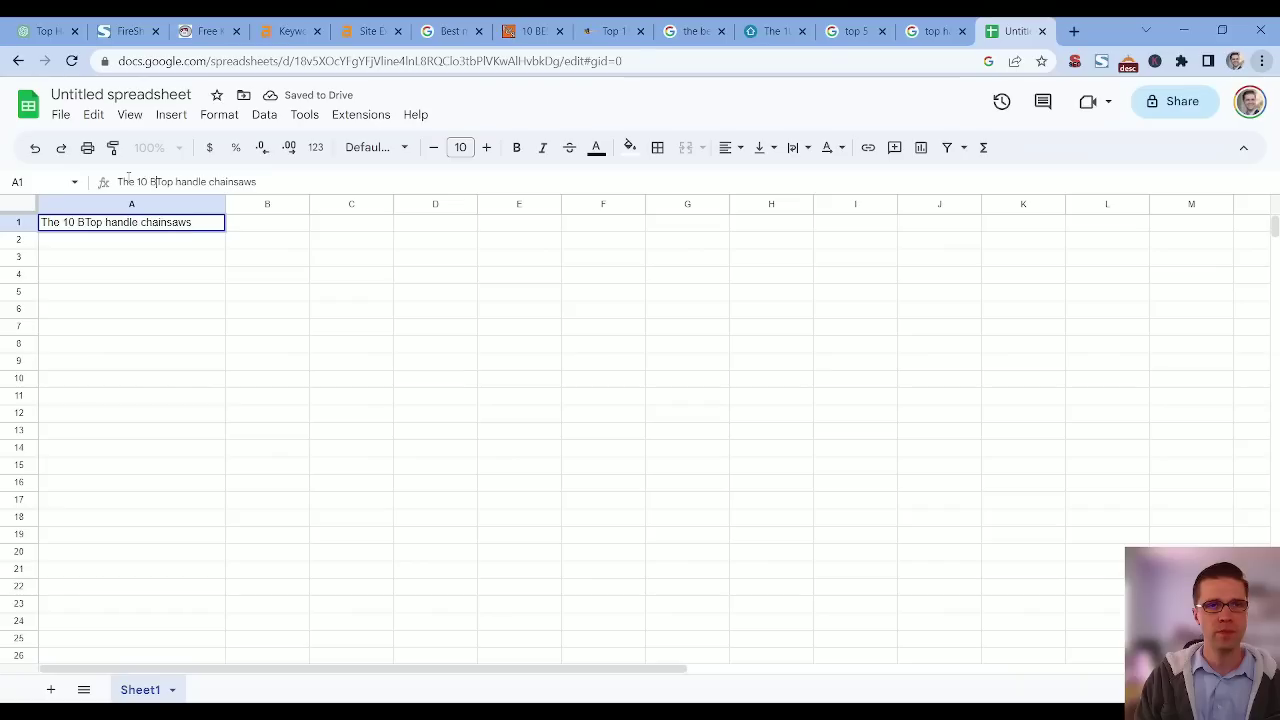
pyautogui.write('st Top ')
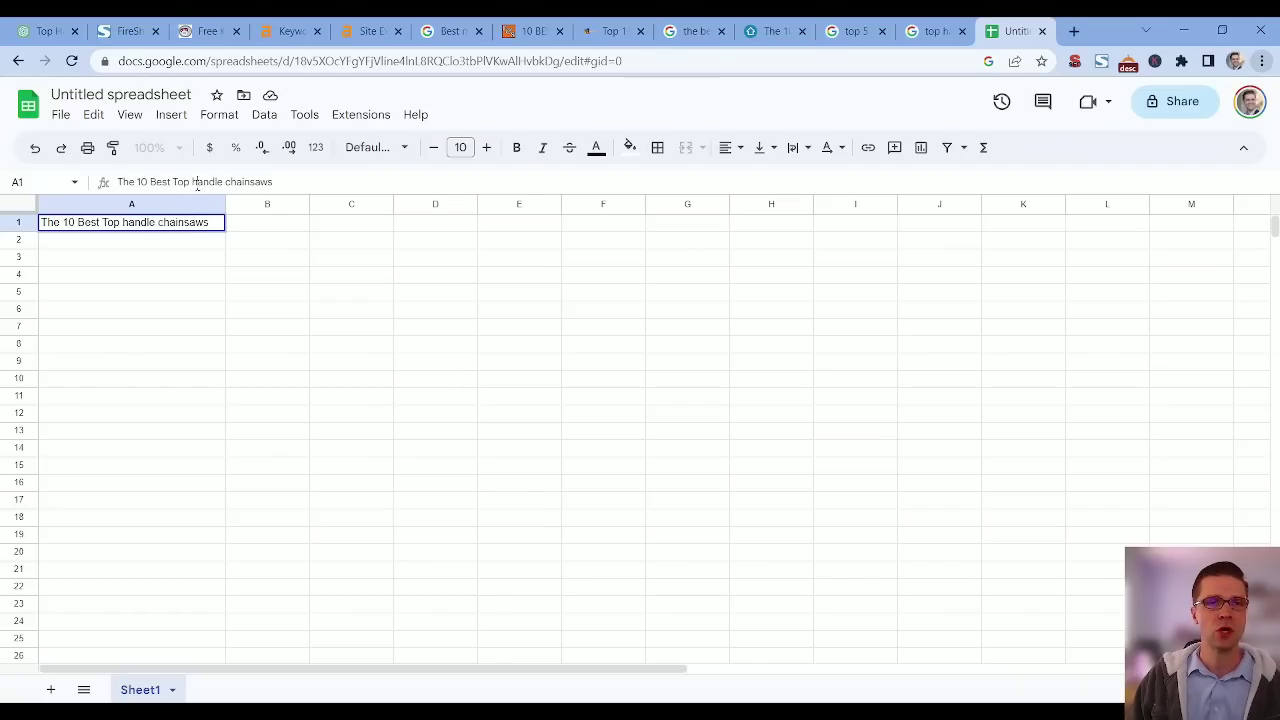
pyautogui.write('Handle')
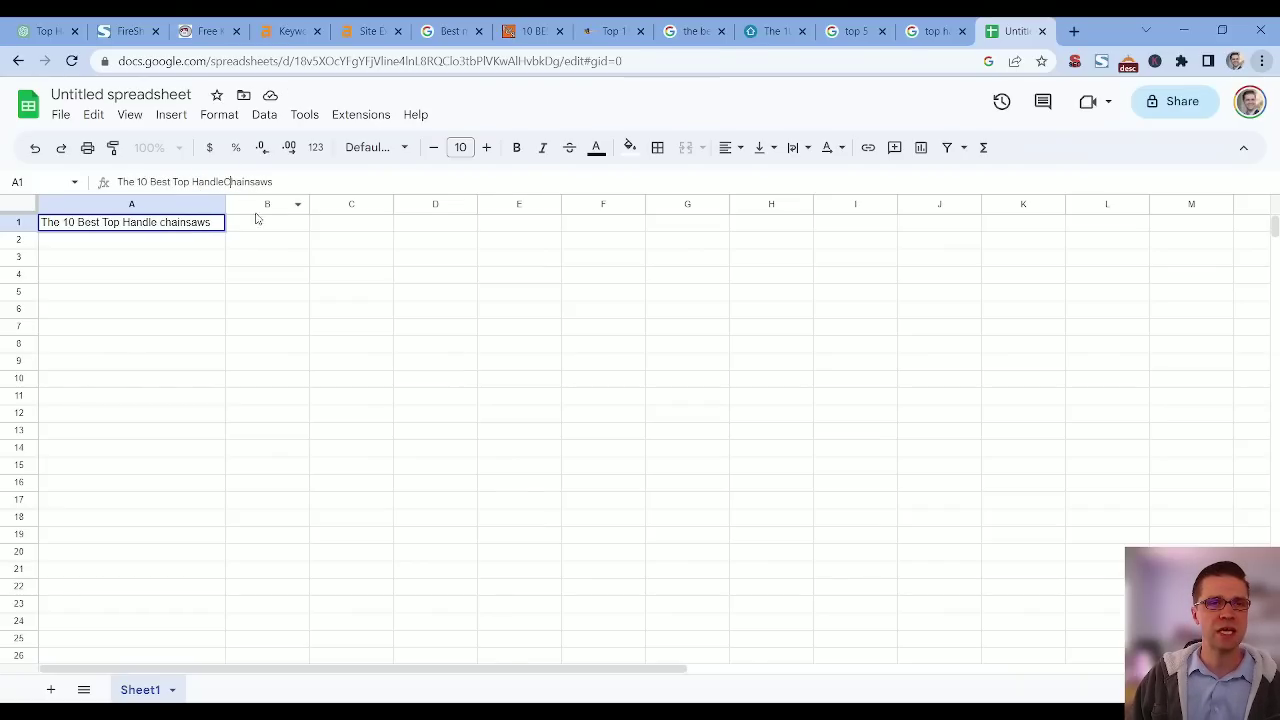
pyautogui.write('C')
pyautogui.click(264, 224)
pyautogui.click(192, 226)
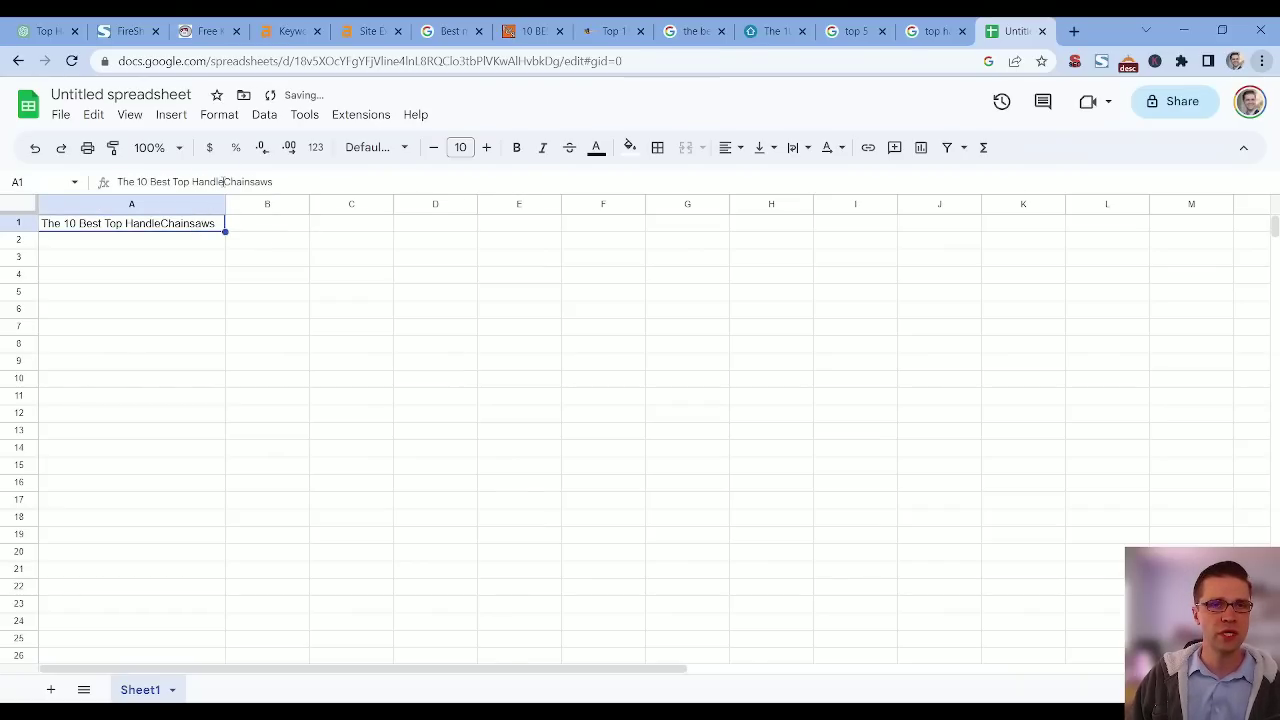
pyautogui.click(277, 264)
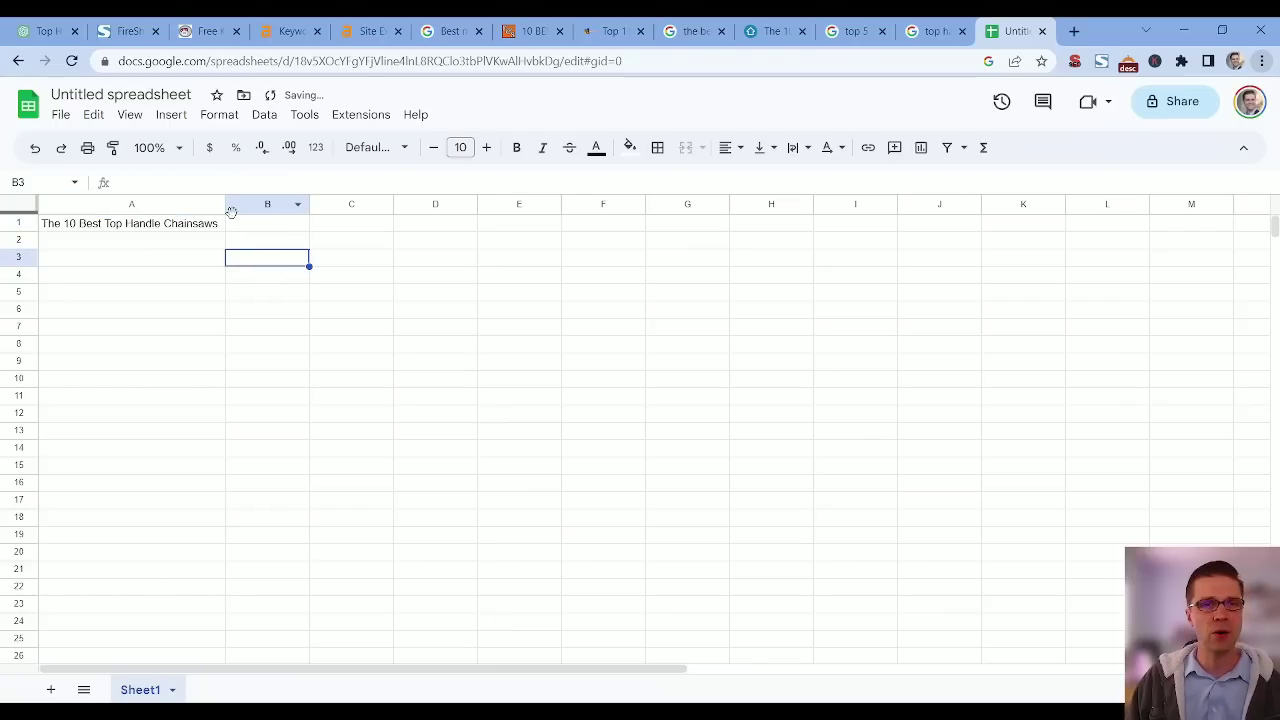
# - Widen column A slightly and column B to well over twice its width, and select cell B2
pyautogui.moveTo(231, 212); pyautogui.dragTo(280, 278)
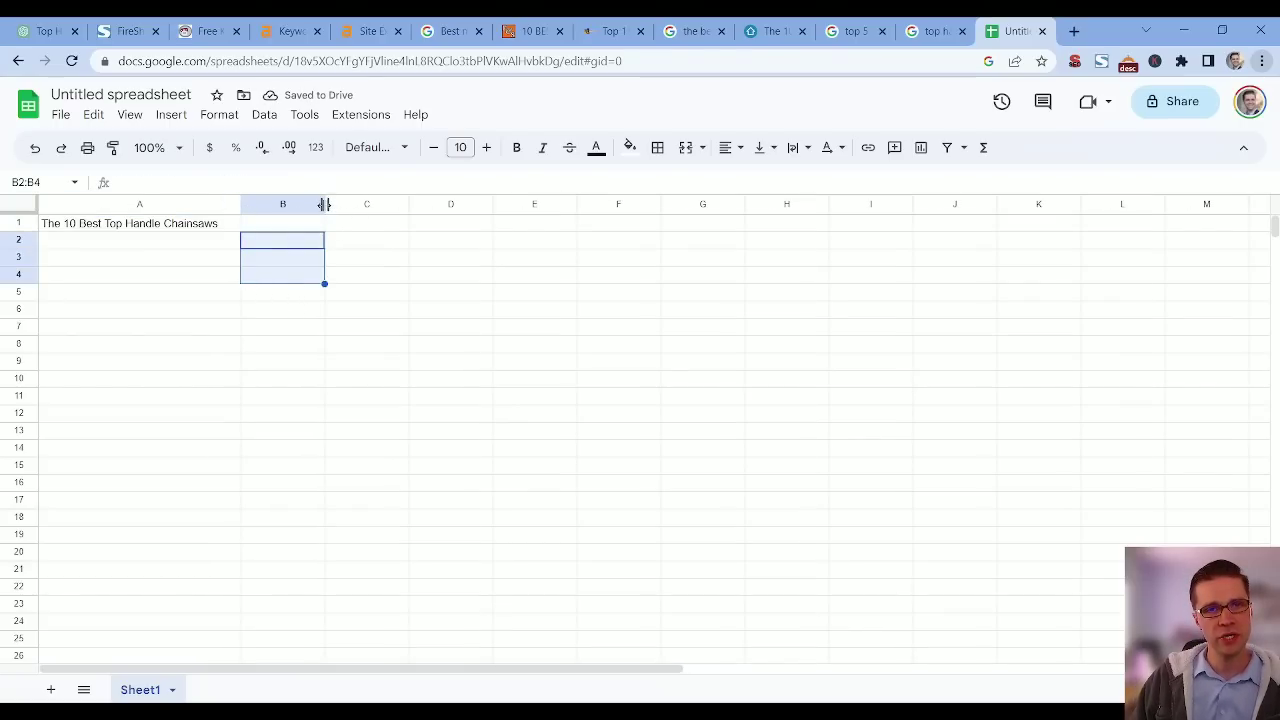
pyautogui.moveTo(324, 204); pyautogui.dragTo(456, 204)
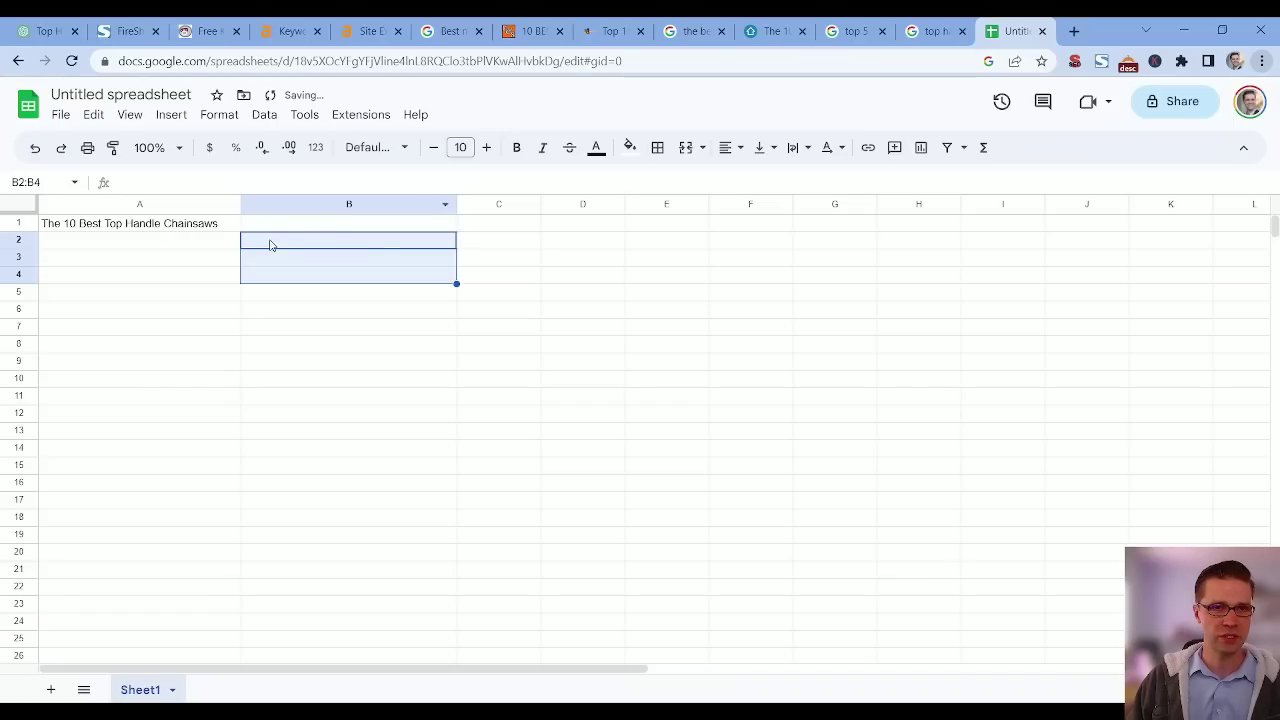
pyautogui.click(270, 245)
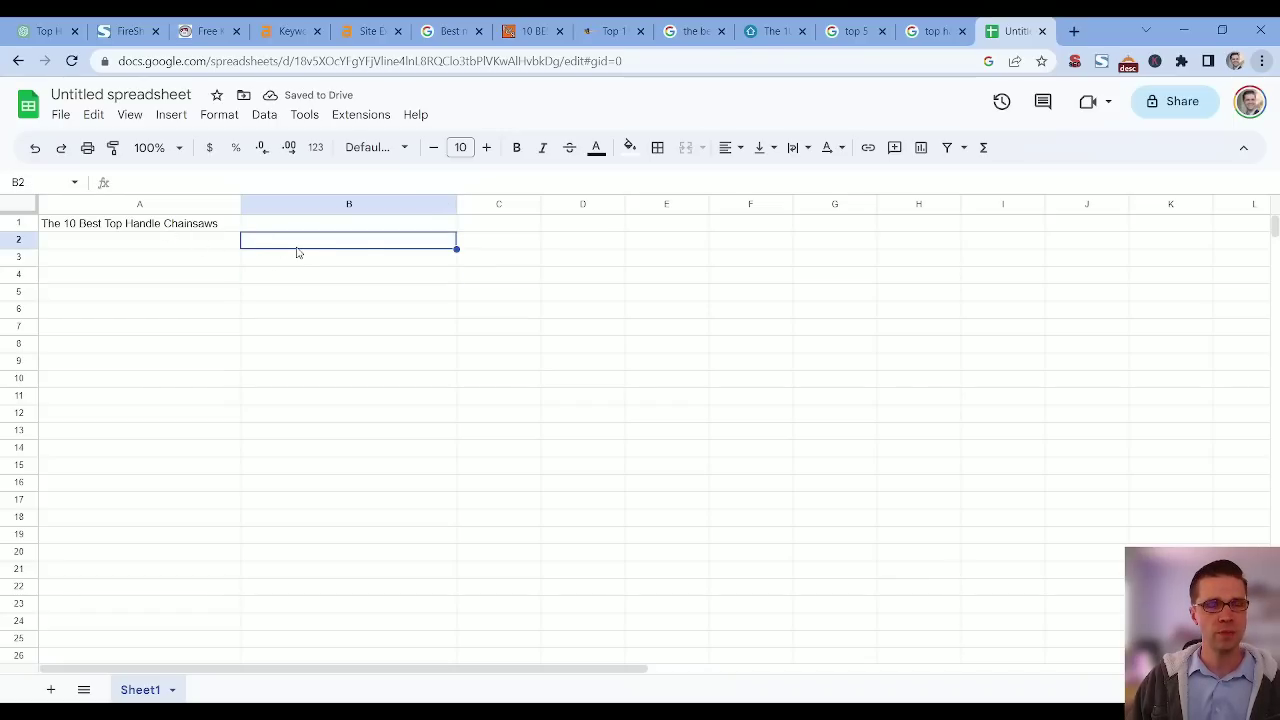
# - Switch to Ahrefs Keywords Explorer, search matching terms for "top handle chainsaws" and look through the keyword list
pyautogui.hotkey('ctrl', '1')
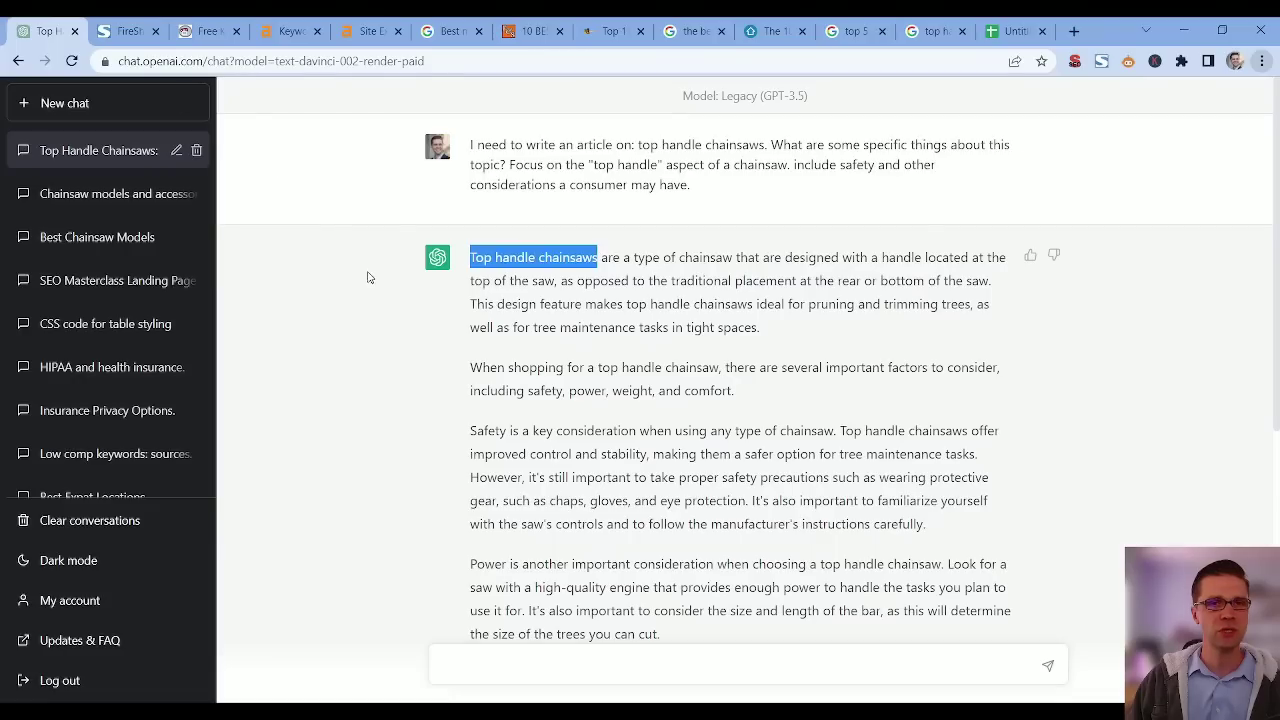
pyautogui.click(1000, 24)
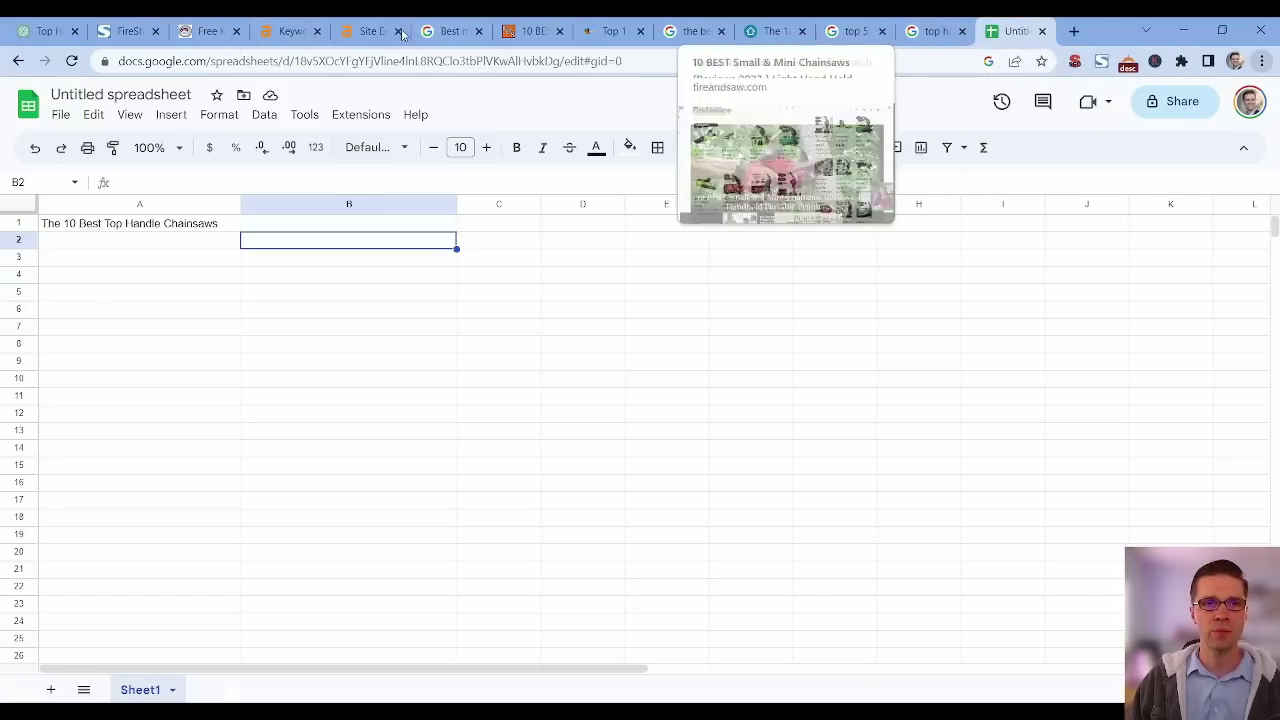
pyautogui.click(288, 24)
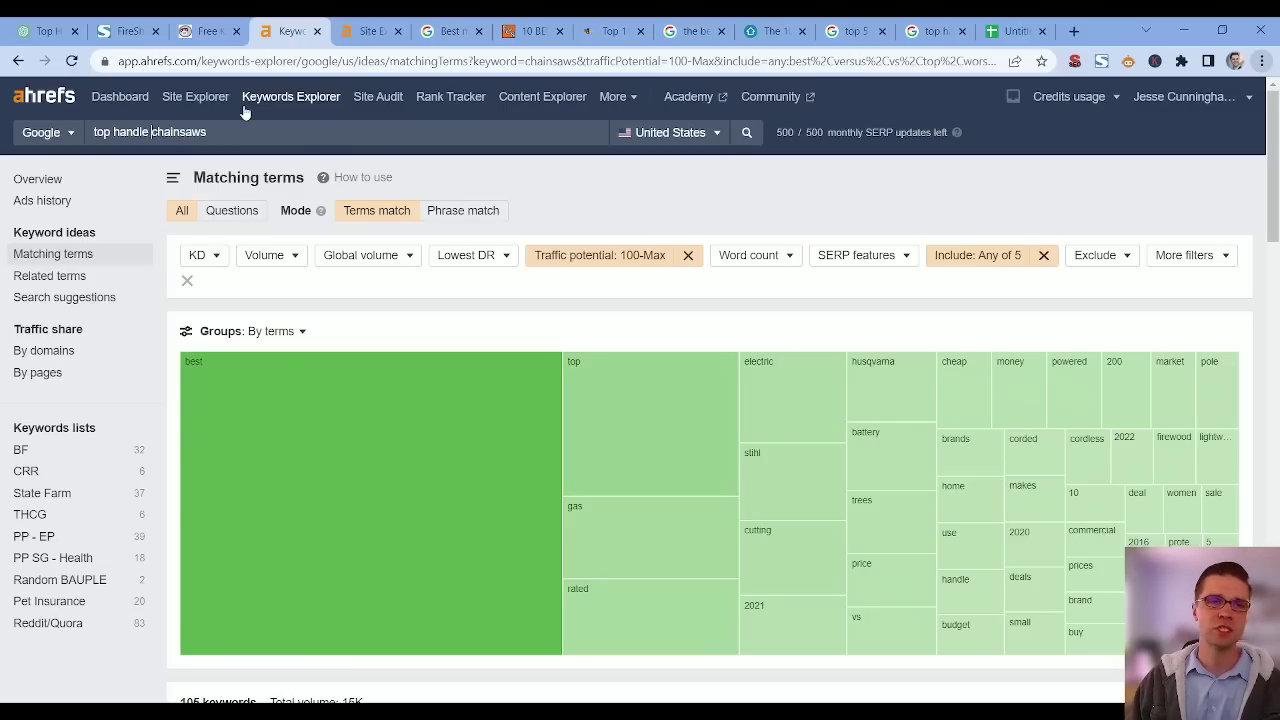
pyautogui.press('Return')
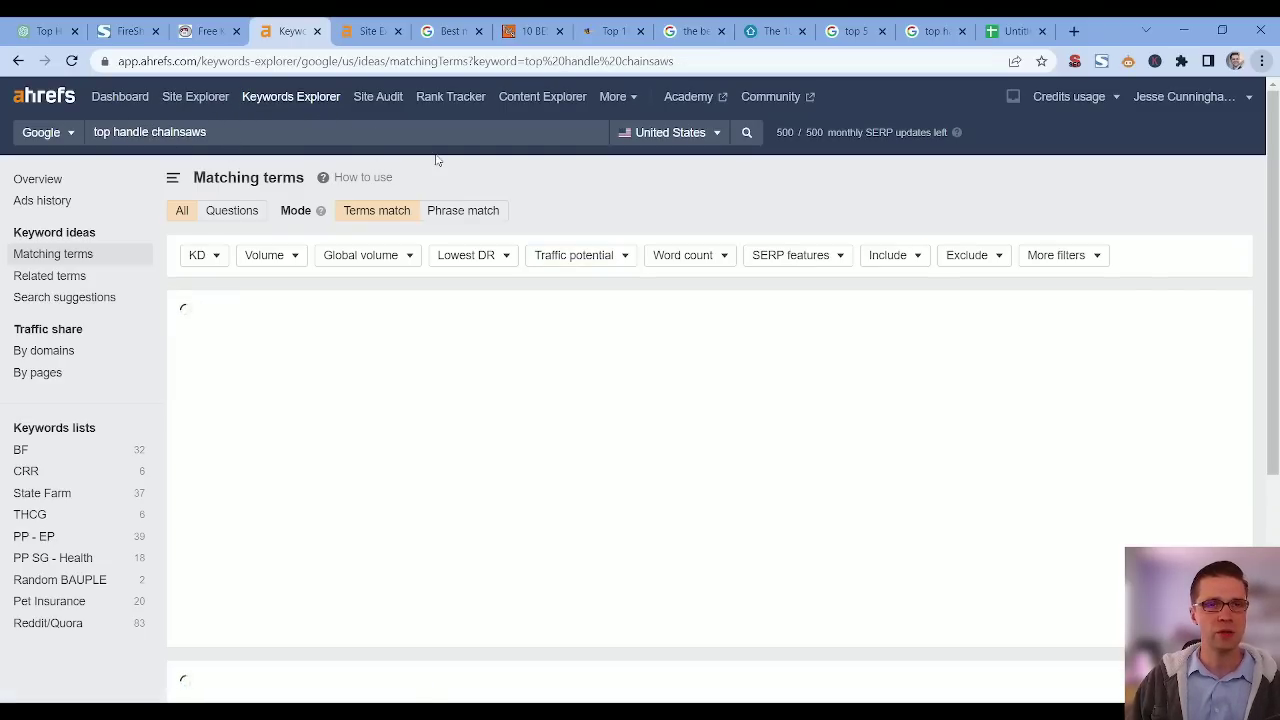
pyautogui.scroll(-5, 220, 350)
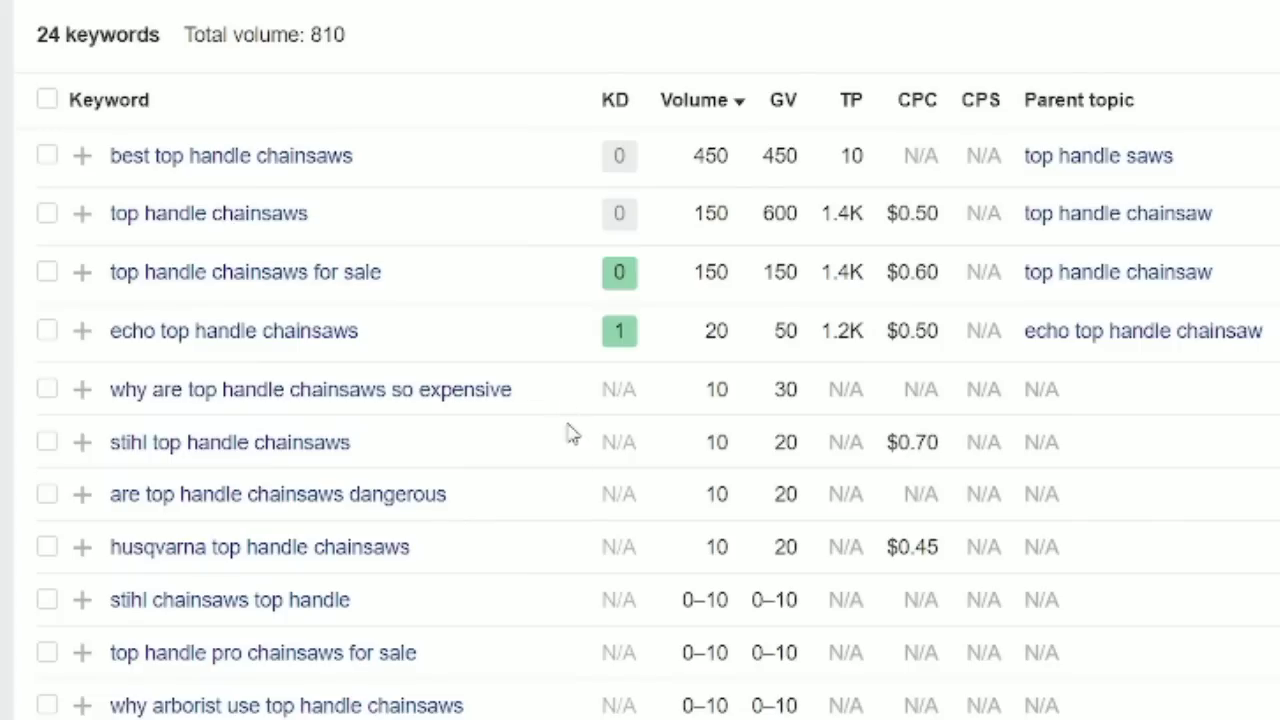
pyautogui.scroll(-3, 487, 515)
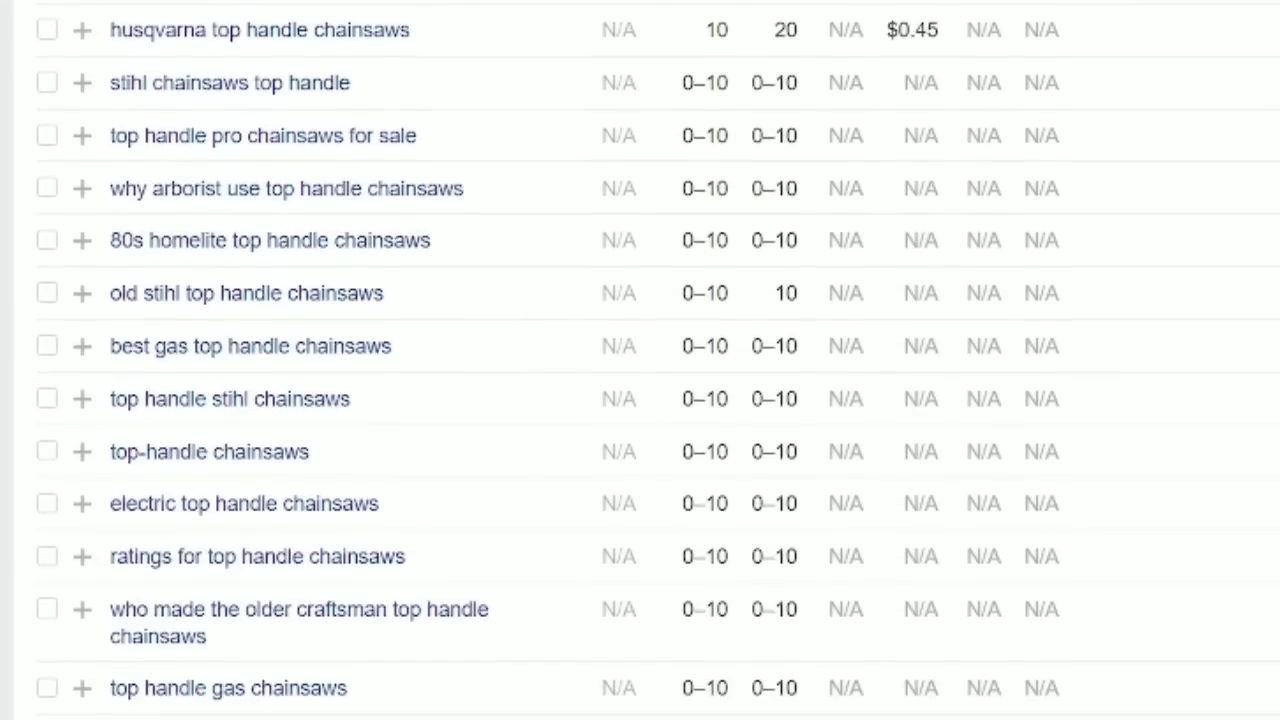
pyautogui.scroll(6, 571, 700)
pyautogui.scroll(-3, 640, 660)
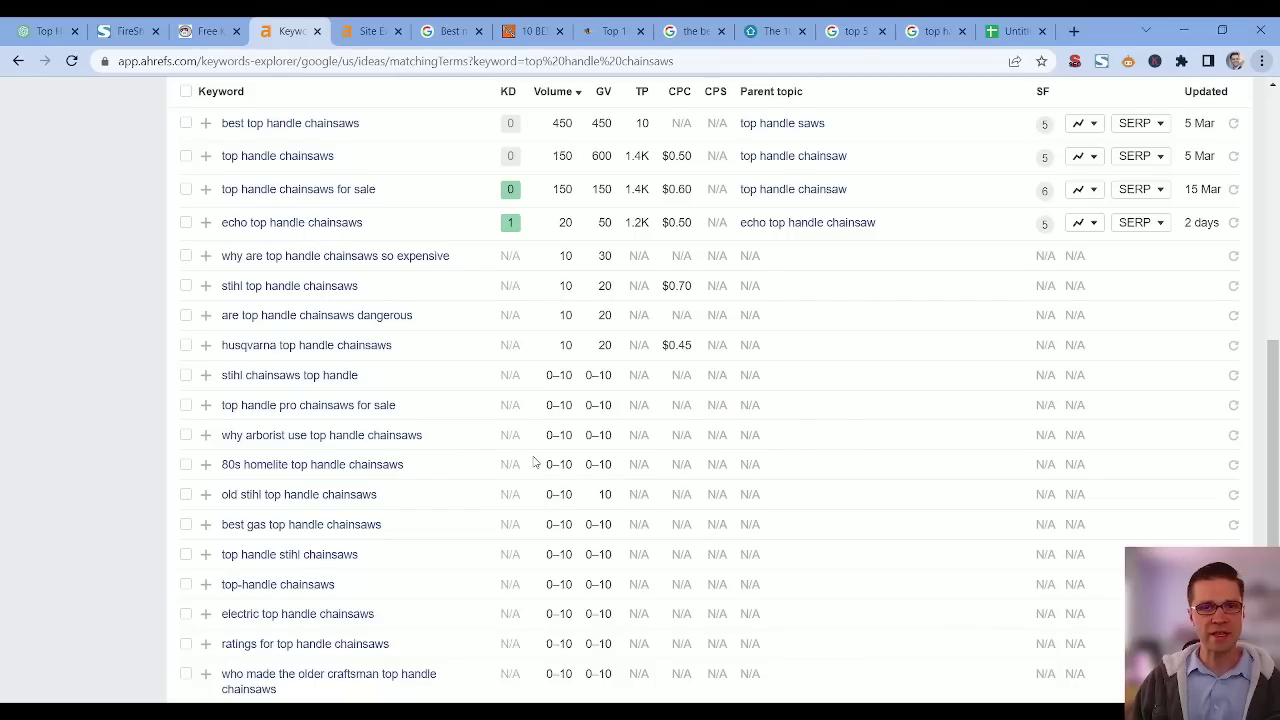
pyautogui.scroll(1, 545, 490)
pyautogui.scroll(-2, 573, 512)
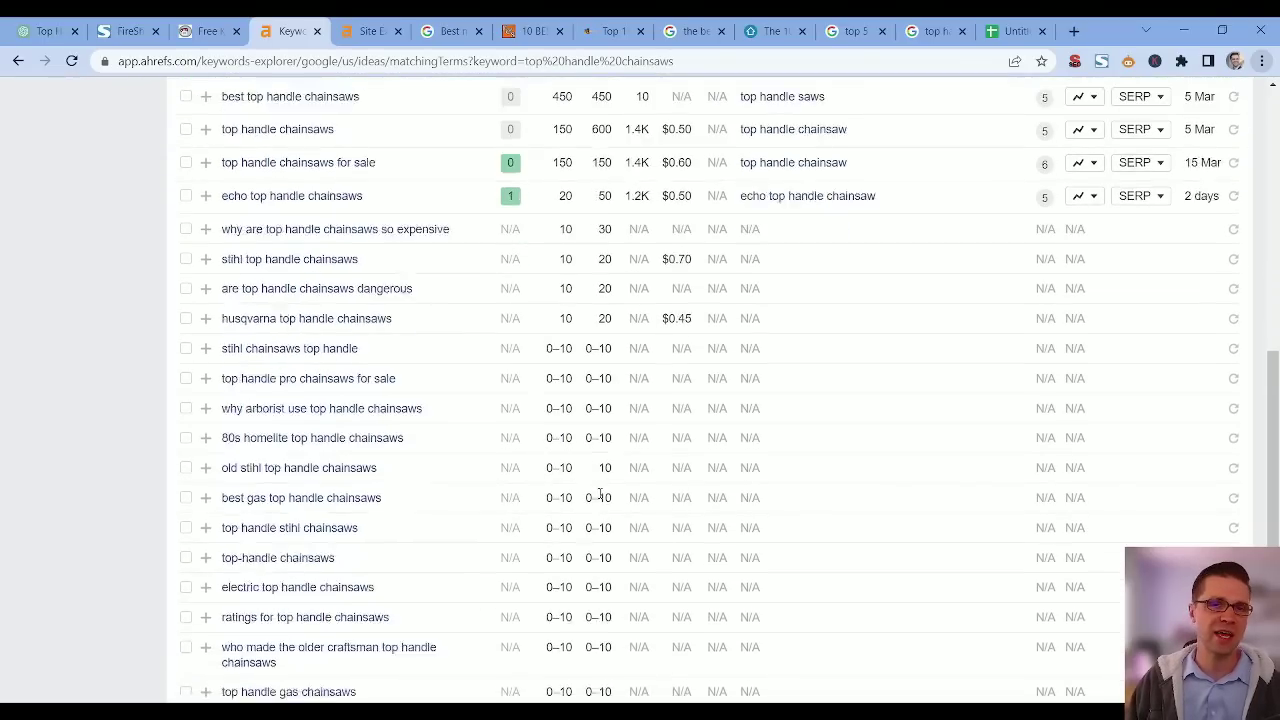
pyautogui.scroll(2, 500, 460)
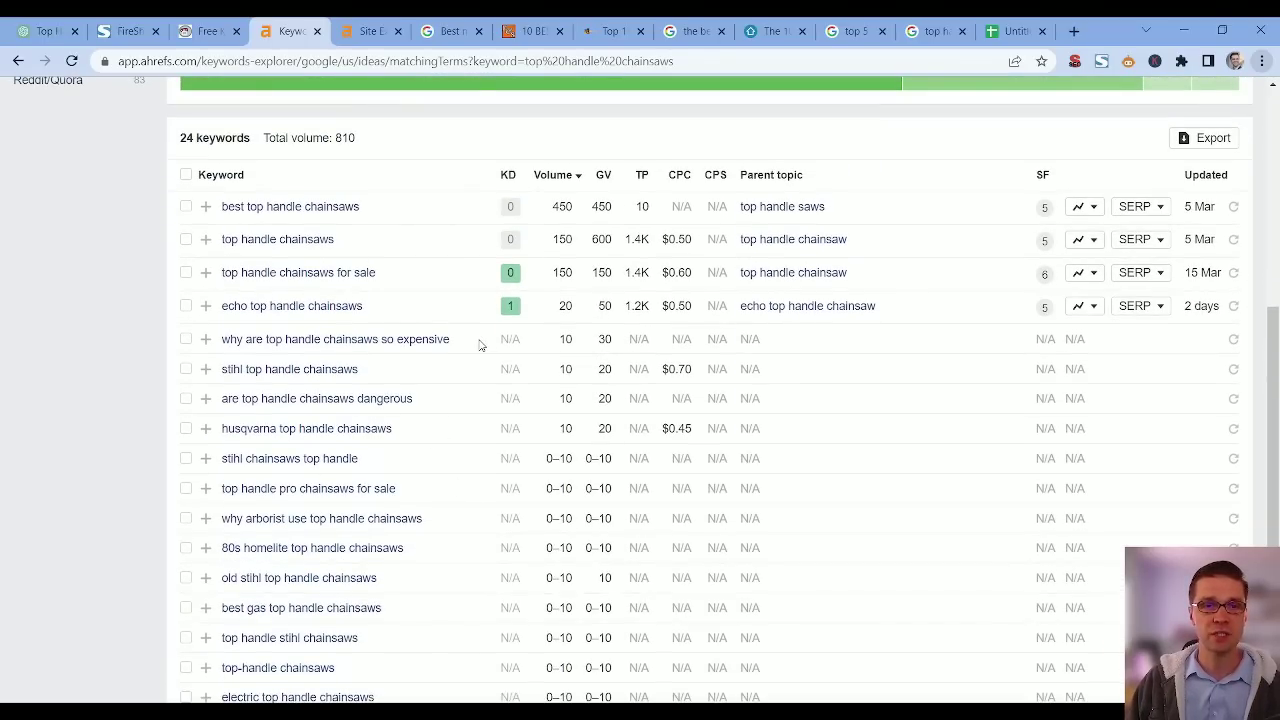
# - Copy the keyword "why are top handle chainsaws so expensive" from Ahrefs into cell B2 of the spreadsheet
pyautogui.moveTo(480, 345); pyautogui.dragTo(223, 348)
pyautogui.hotkey('ctrl', 'c')
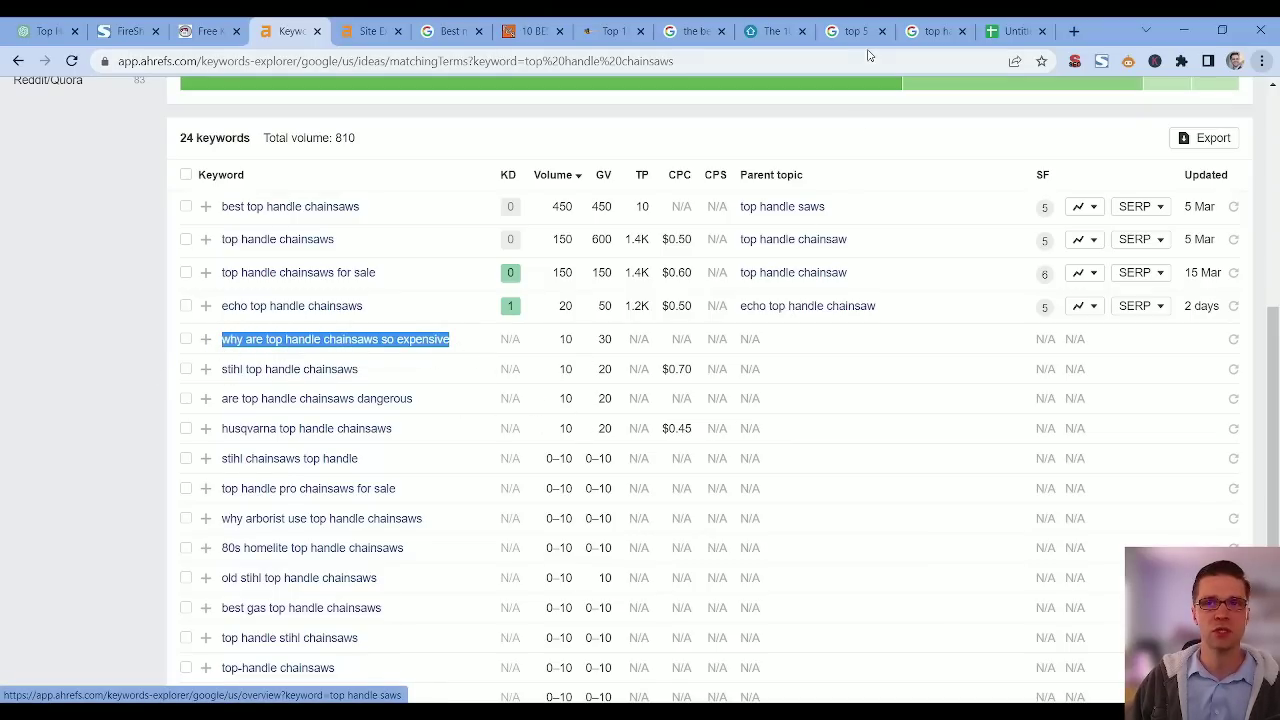
pyautogui.click(1012, 31)
pyautogui.hotkey('ctrl', 'v')
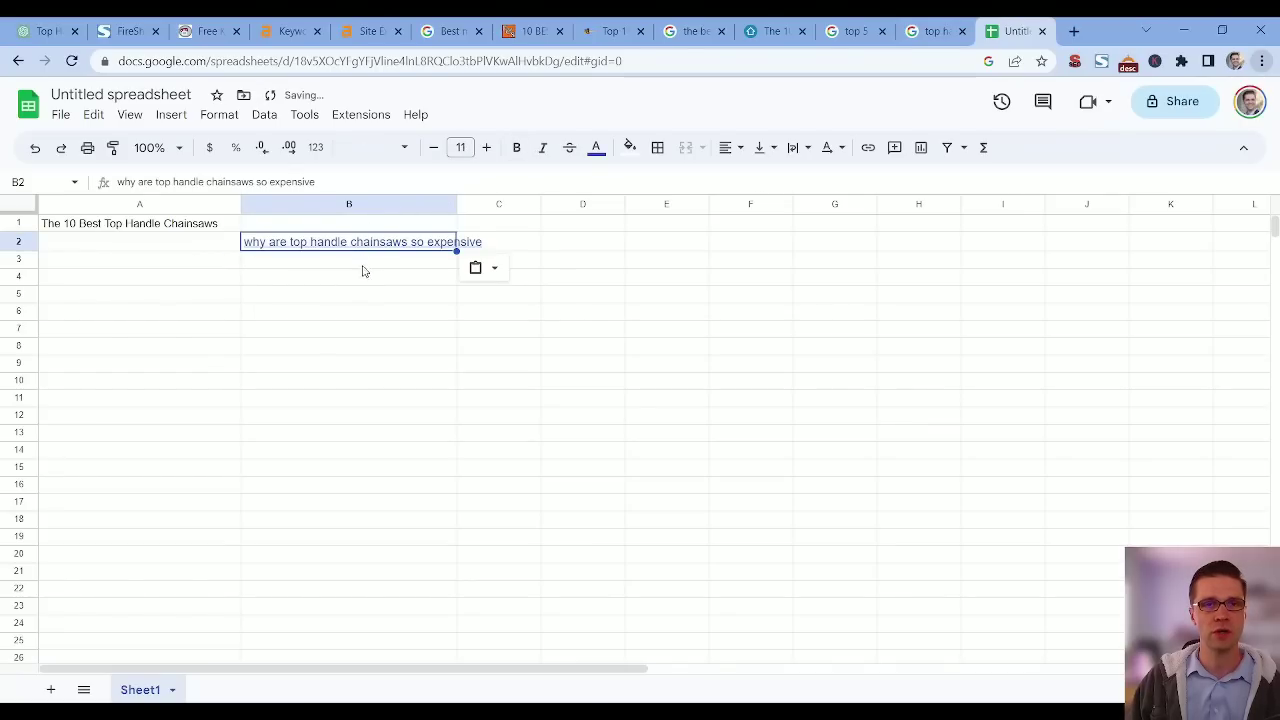
# - Copy the keyword "are top handle chainsaws dangerous" from the Ahrefs list into cell B3 of the spreadsheet
pyautogui.click(295, 31)
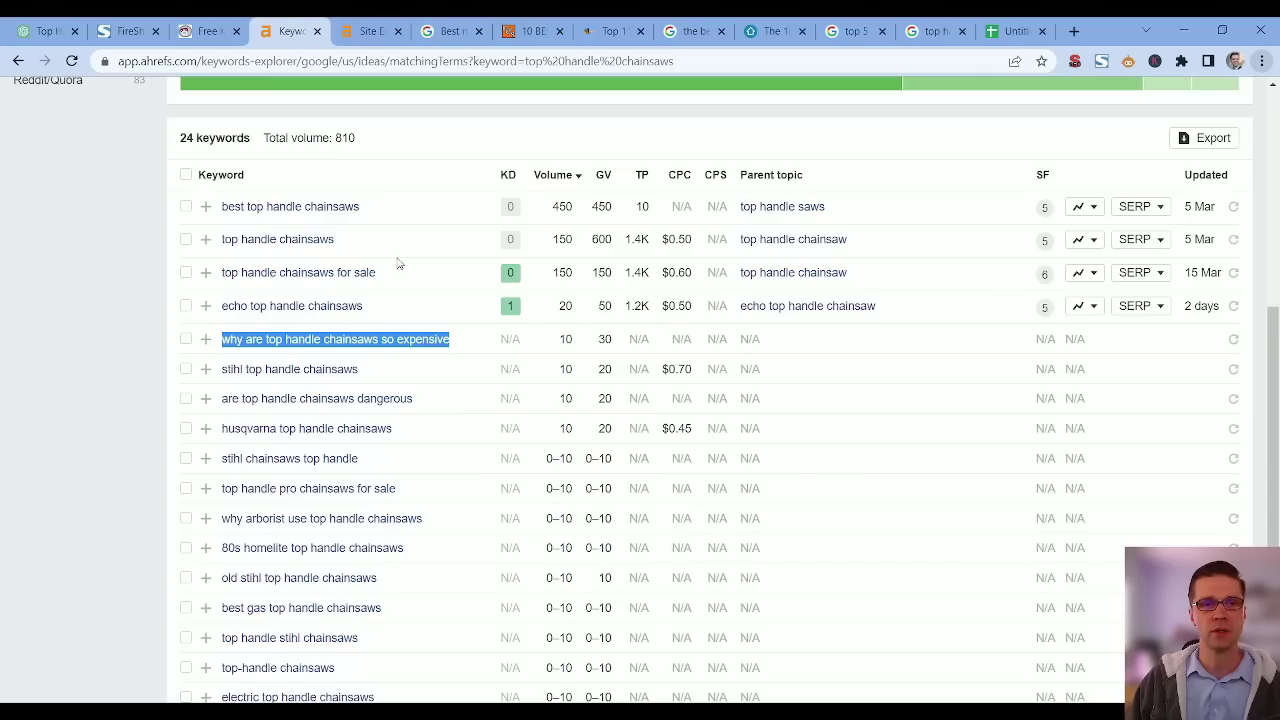
pyautogui.click(95, 384)
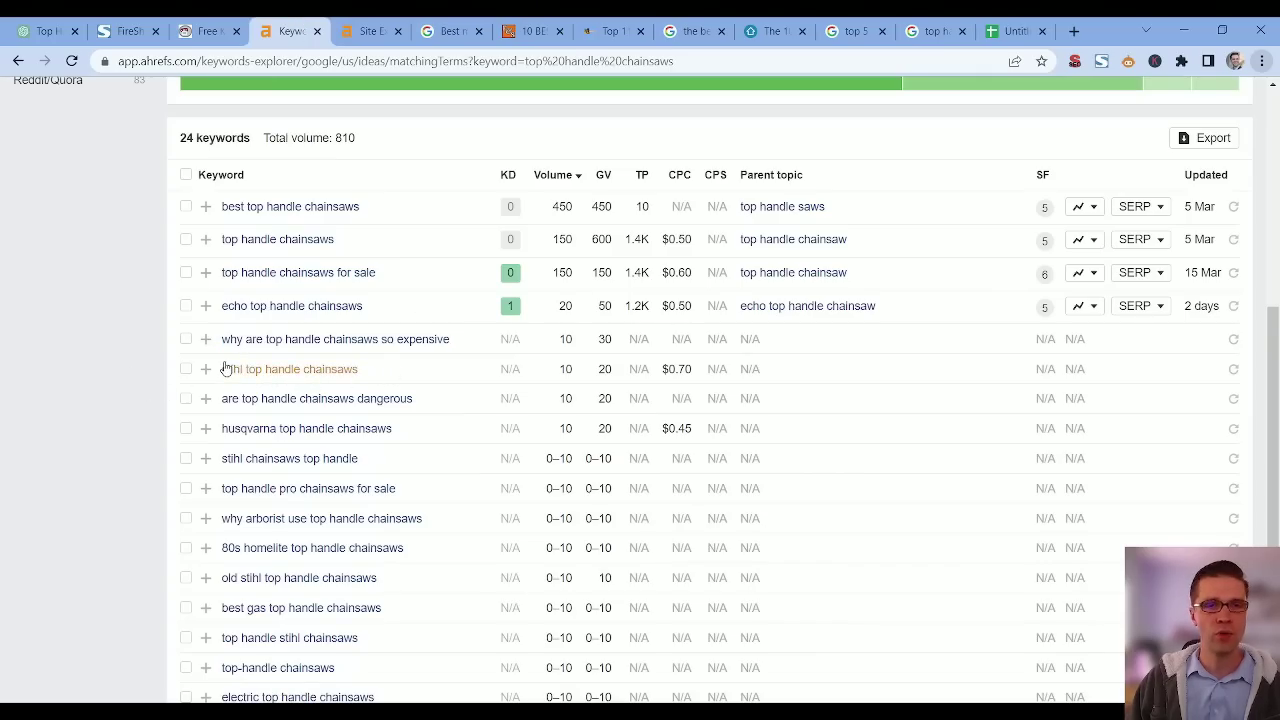
pyautogui.moveTo(471, 406); pyautogui.dragTo(221, 410)
pyautogui.hotkey('ctrl', 'c')
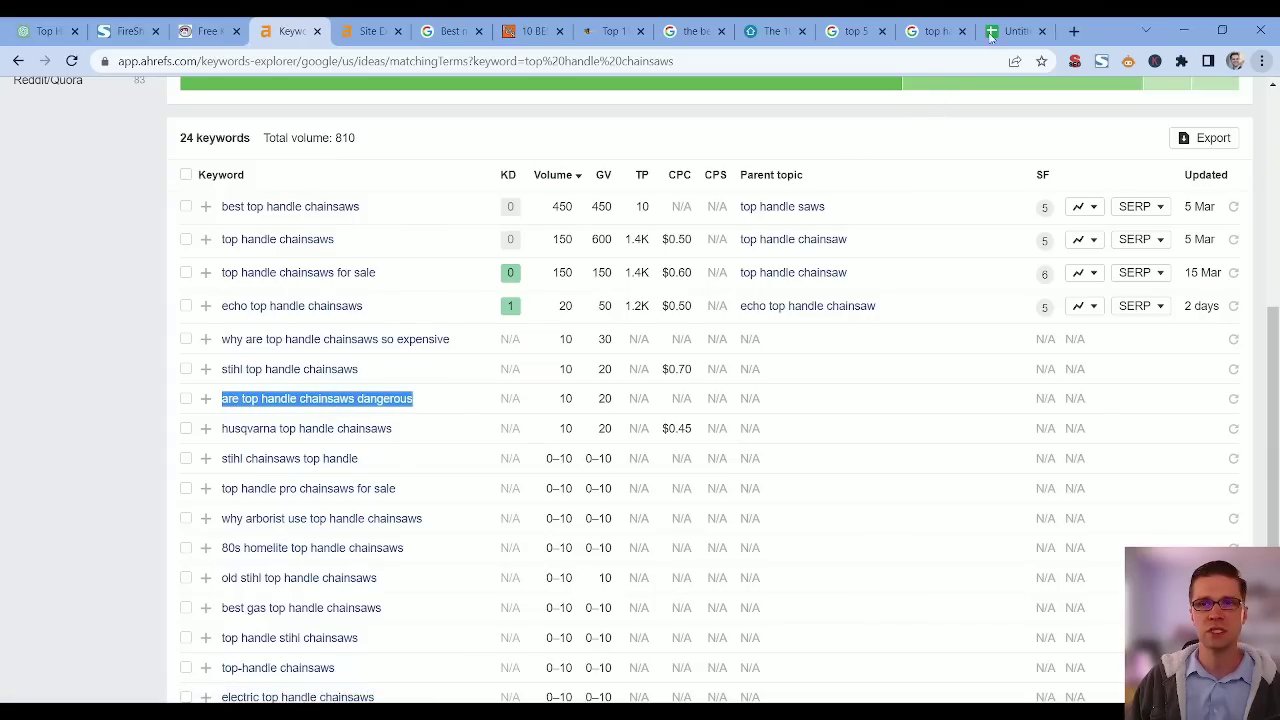
pyautogui.hotkey('ctrl', '9')
pyautogui.click(297, 263)
pyautogui.hotkey('ctrl', 'v')
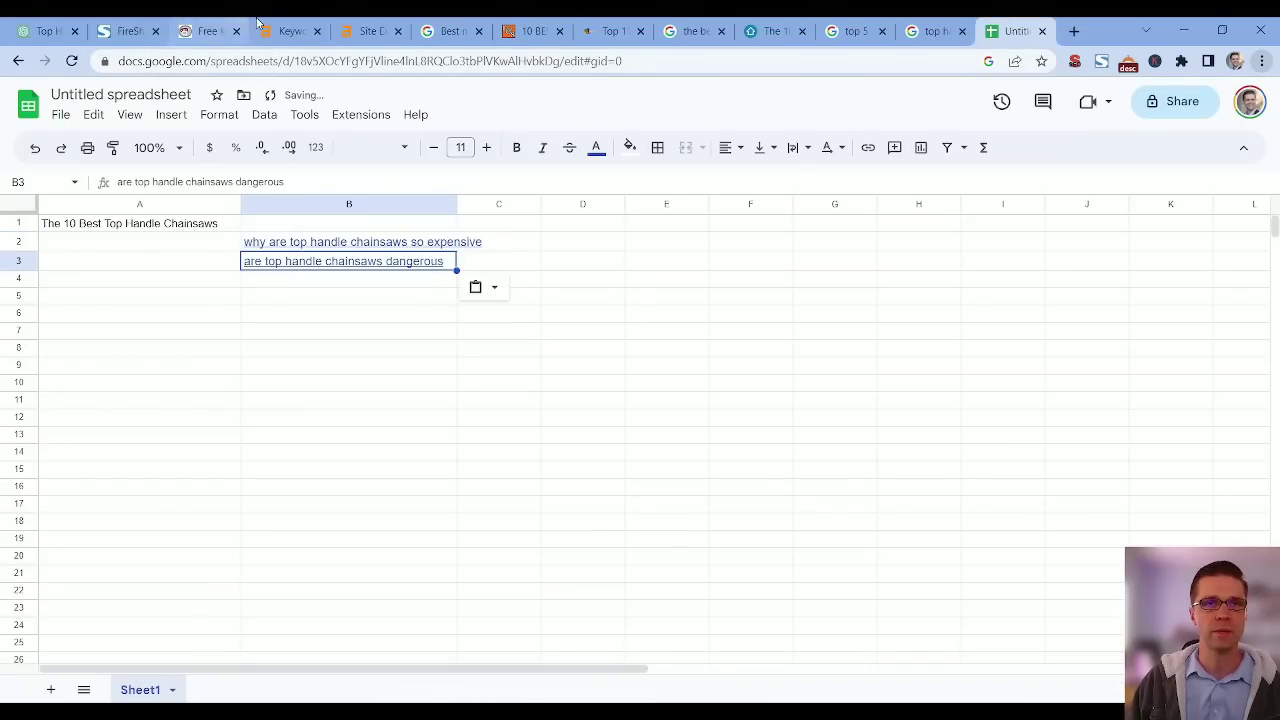
# - Look over the lower-volume keywords in Ahrefs and review the main title and supporting questions in the spreadsheet
pyautogui.hotkey('ctrl', '4')
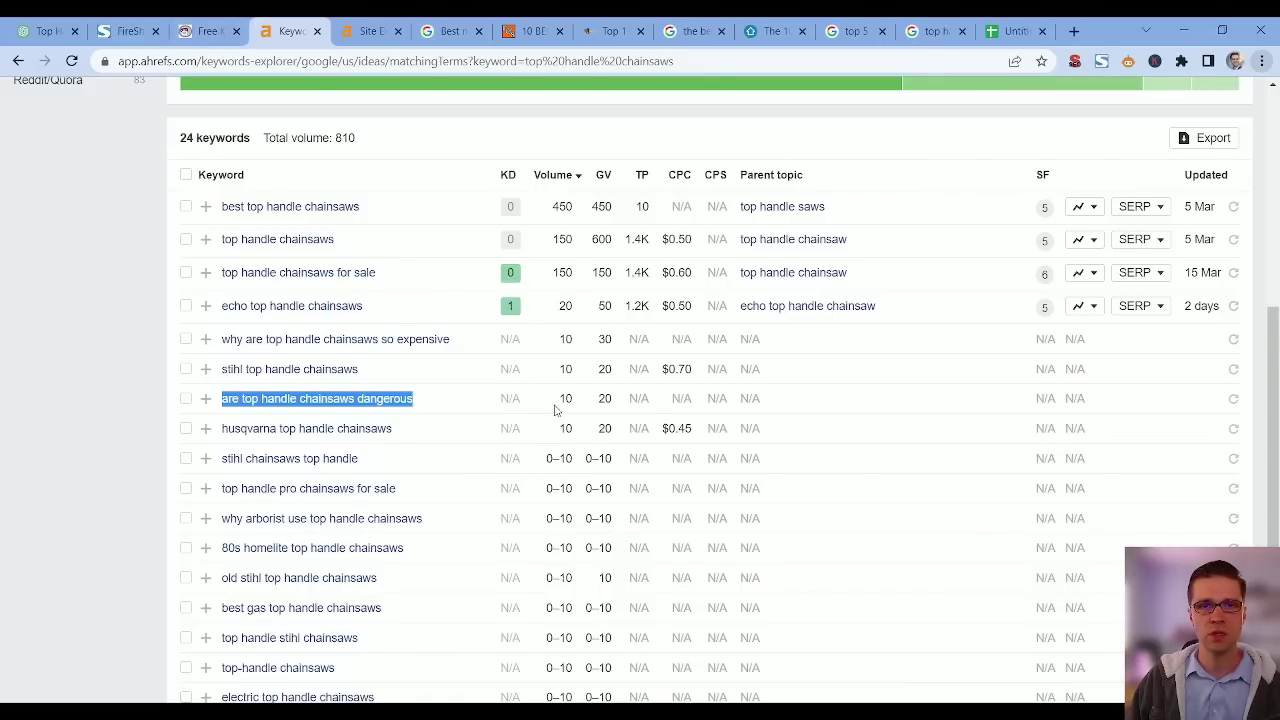
pyautogui.scroll(-1, 560, 420)
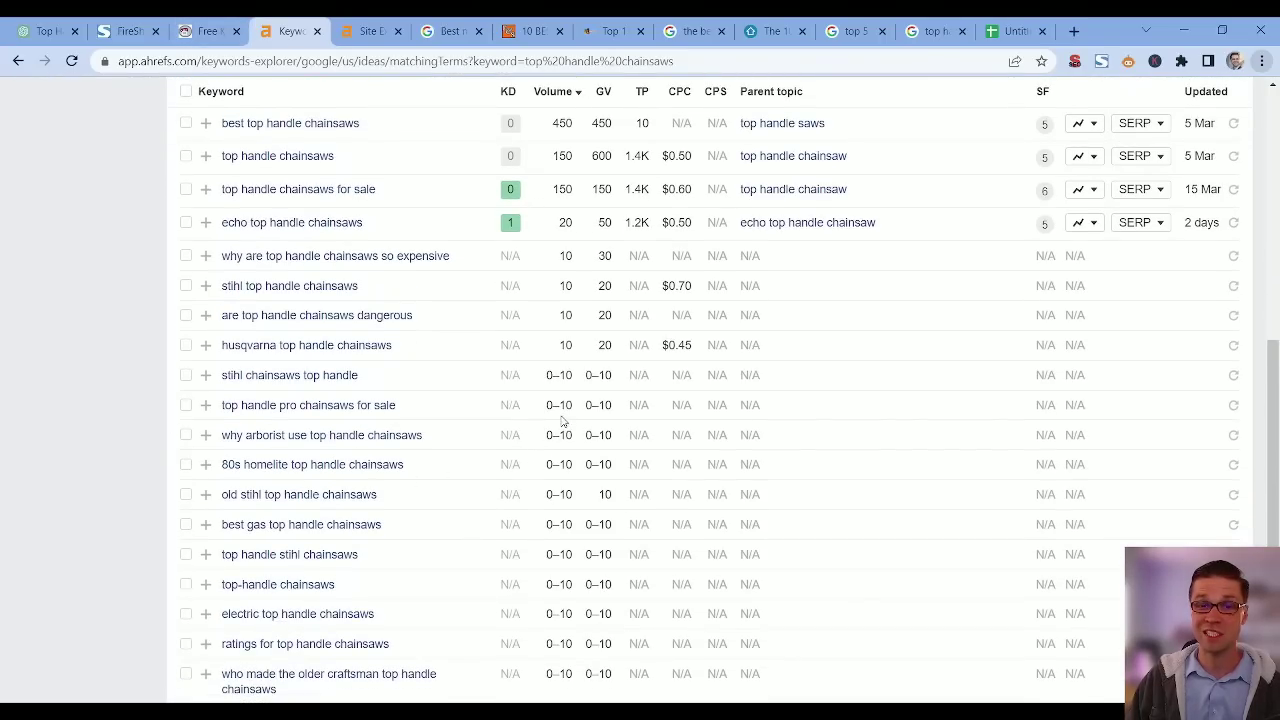
pyautogui.scroll(-1, 120, 356)
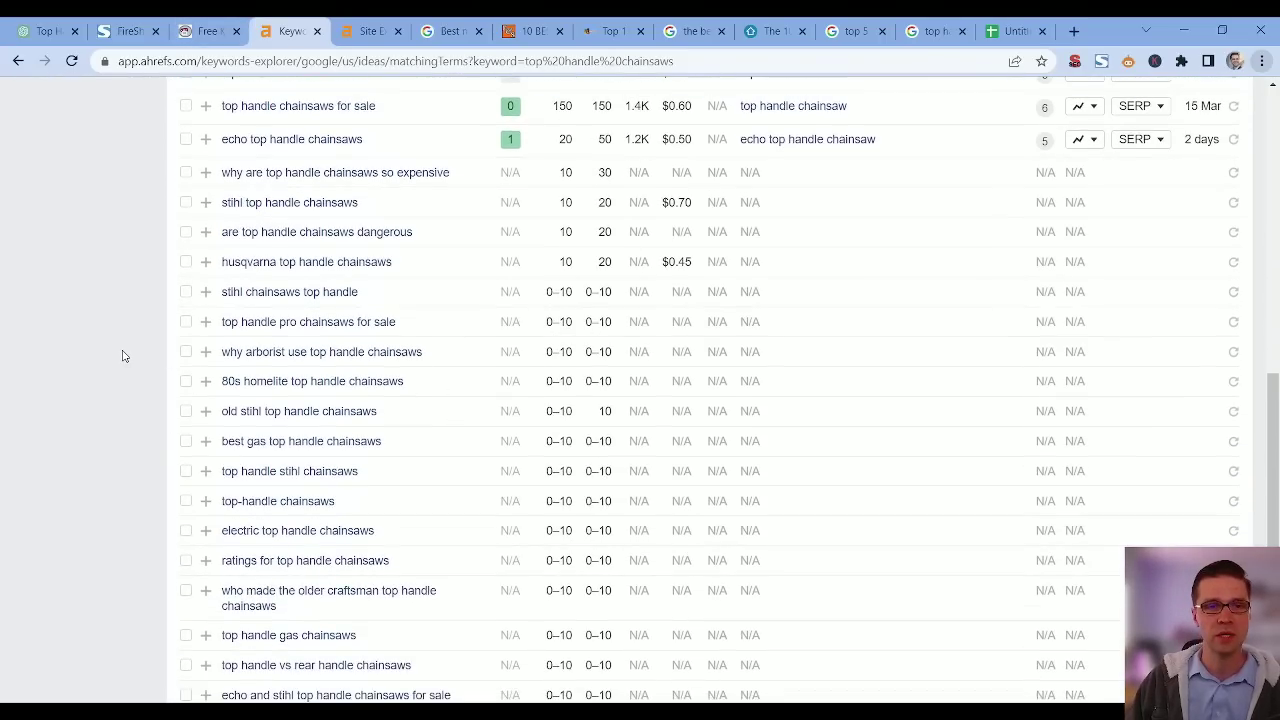
pyautogui.scroll(2, 105, 424)
pyautogui.click(1010, 31)
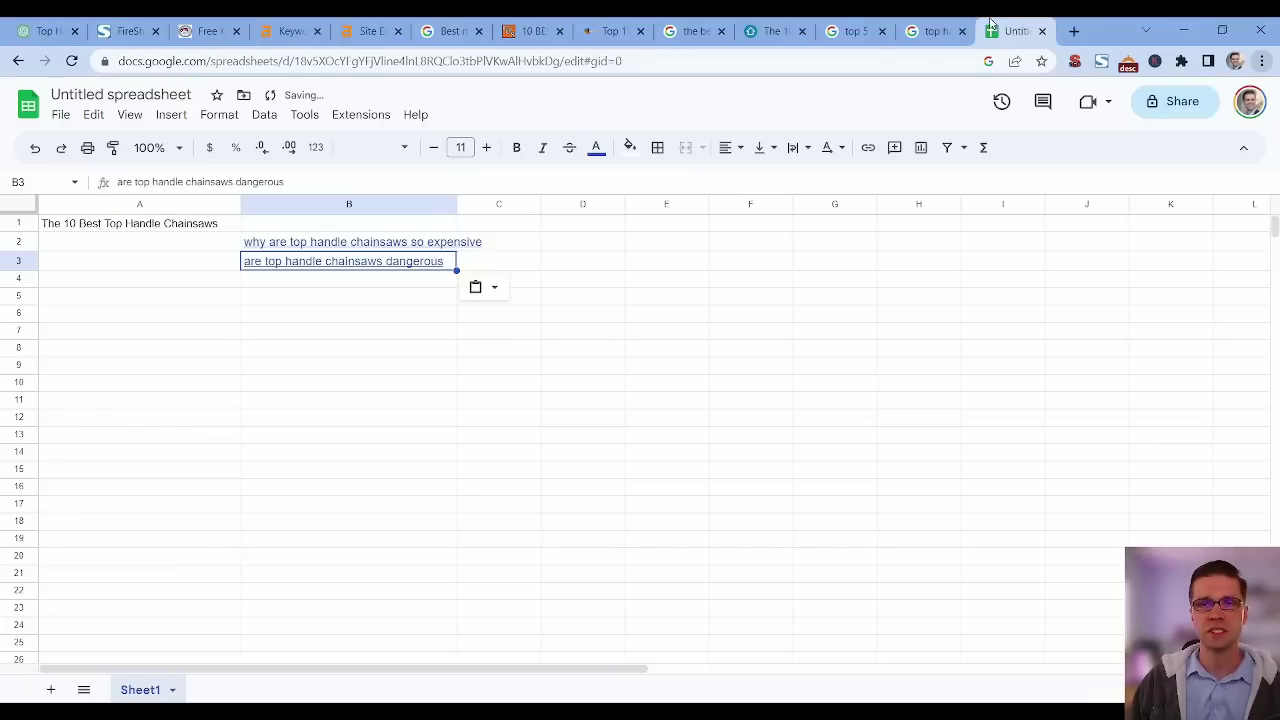
pyautogui.click(163, 230)
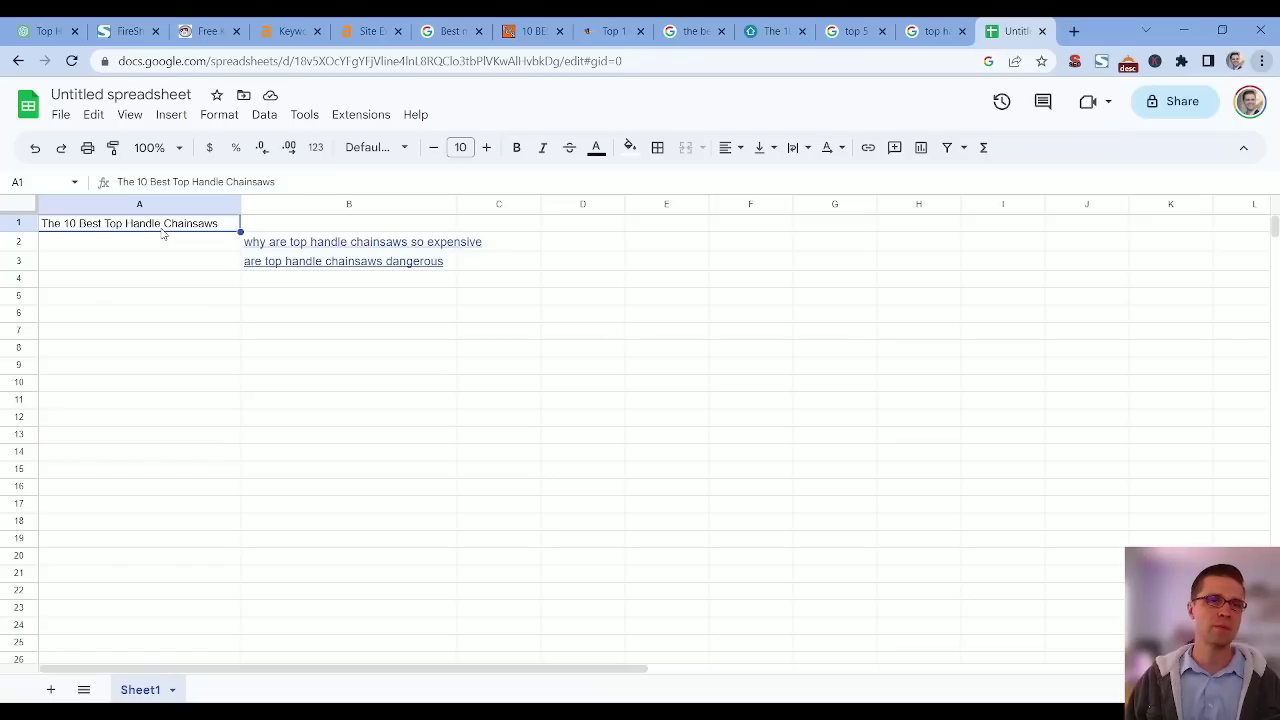
pyautogui.moveTo(312, 257)
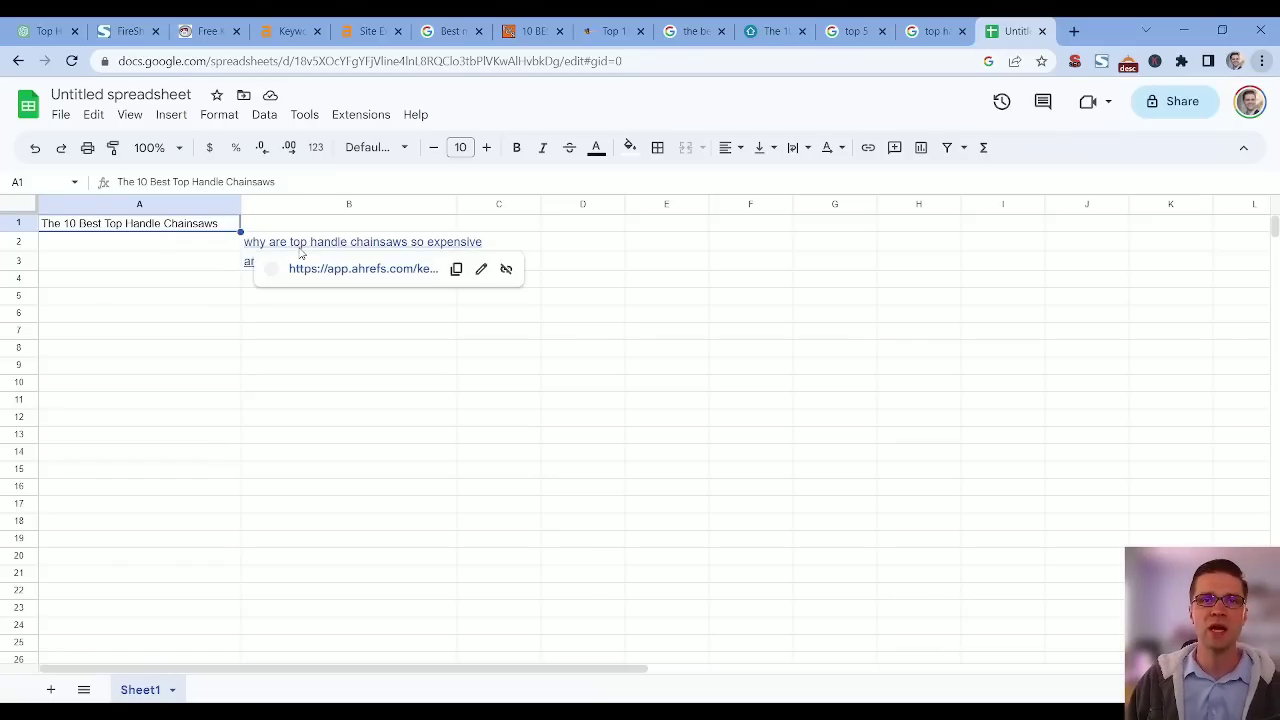
pyautogui.click(305, 337)
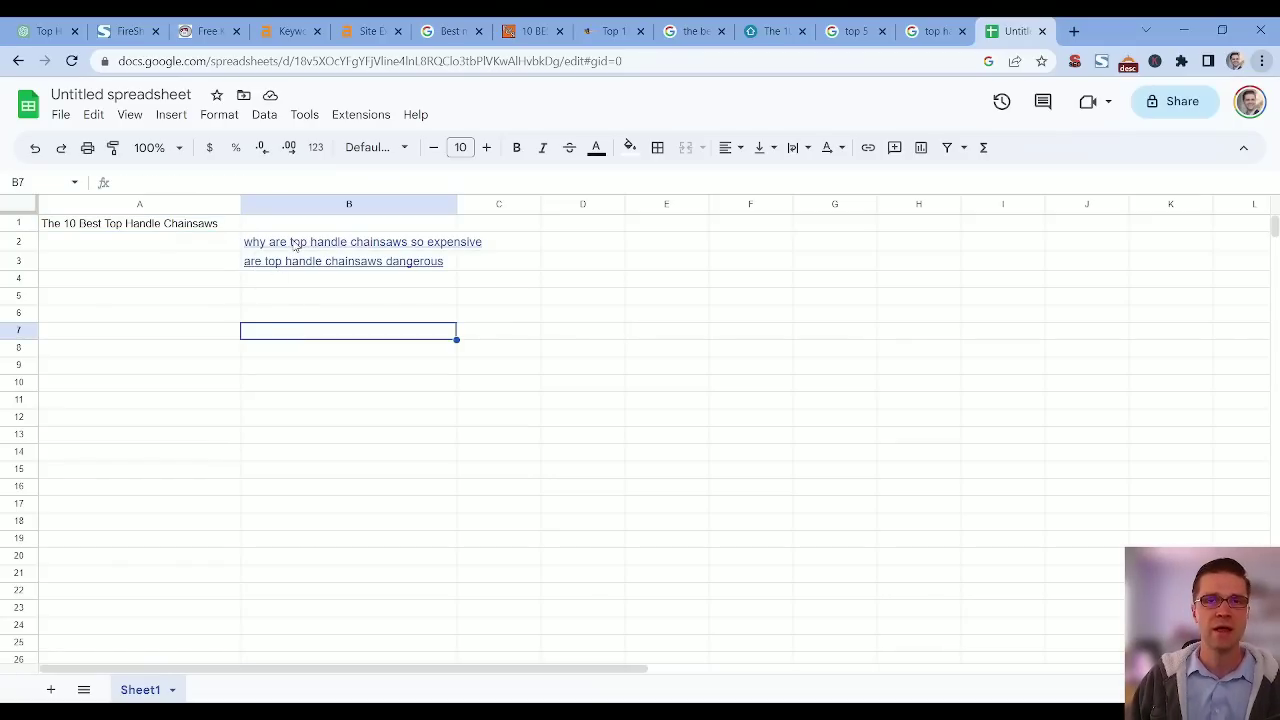
# - Copy the keyword "why arborist use top handle chainsaws" from the Ahrefs list into cell B4 of the spreadsheet
pyautogui.click(277, 24)
pyautogui.scroll(-3, 163, 471)
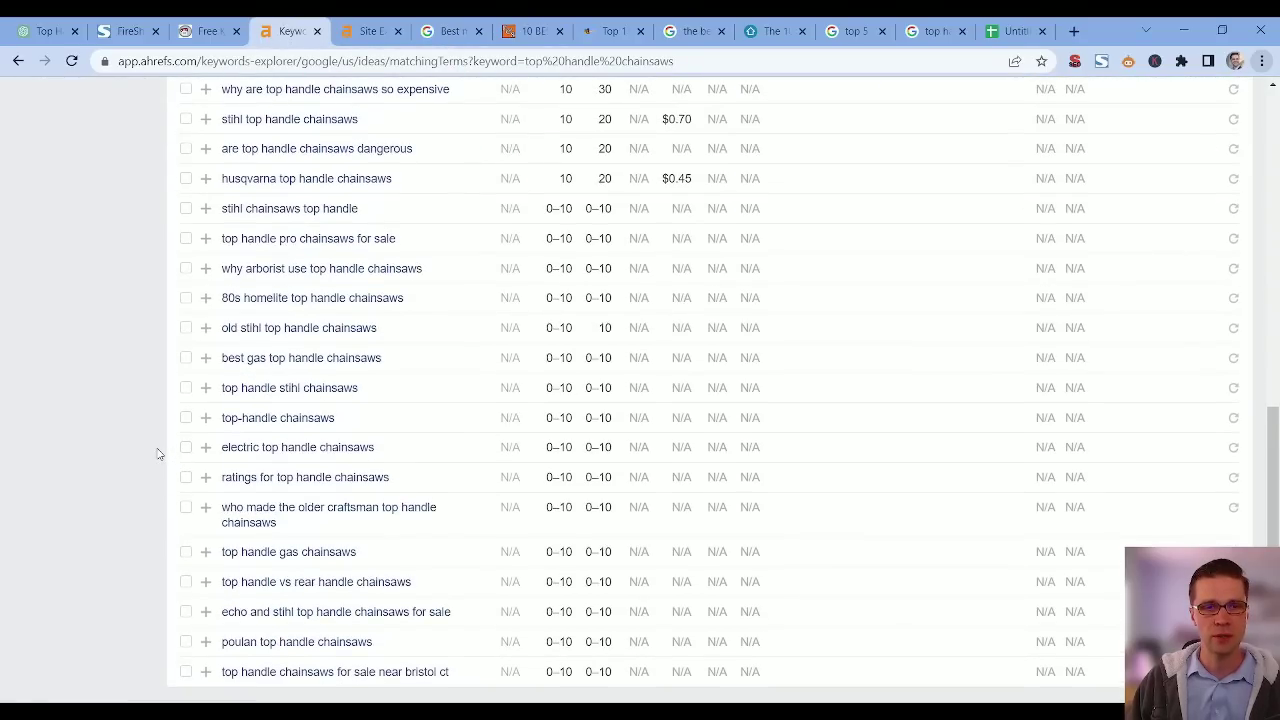
pyautogui.scroll(2, 157, 454)
pyautogui.moveTo(430, 435); pyautogui.dragTo(220, 437)
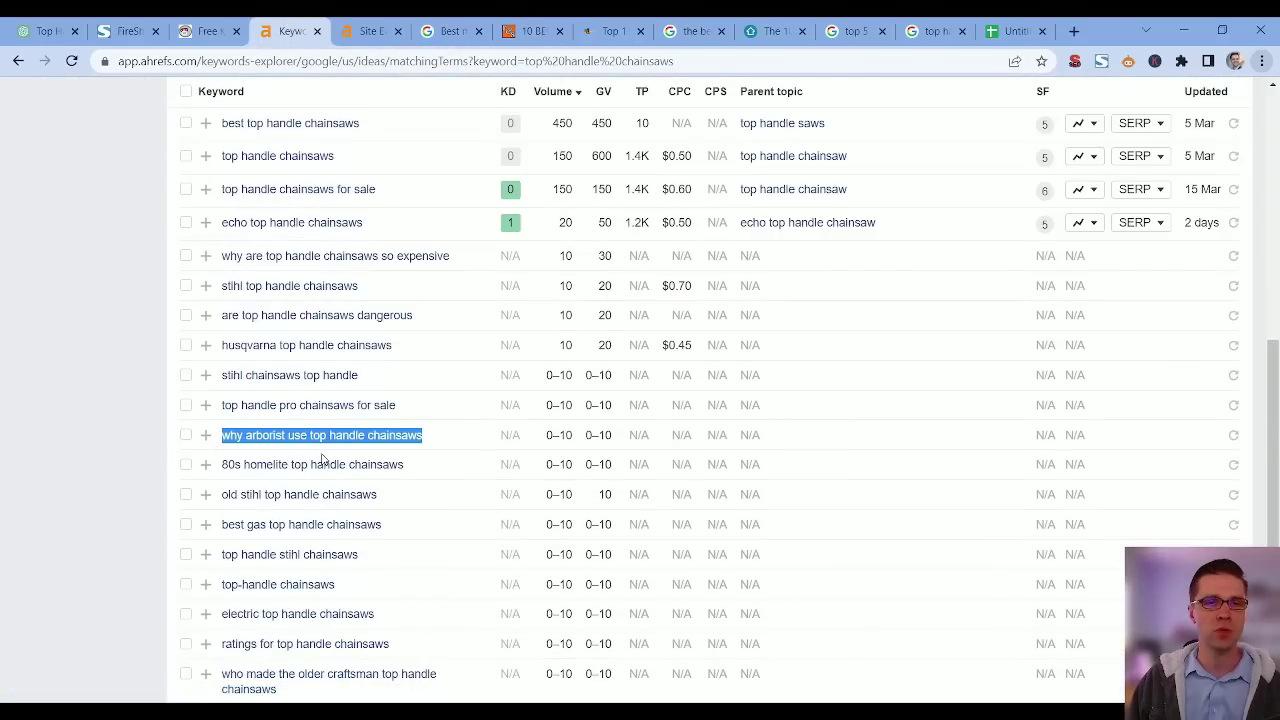
pyautogui.hotkey('ctrl', 'c')
pyautogui.click(1010, 31)
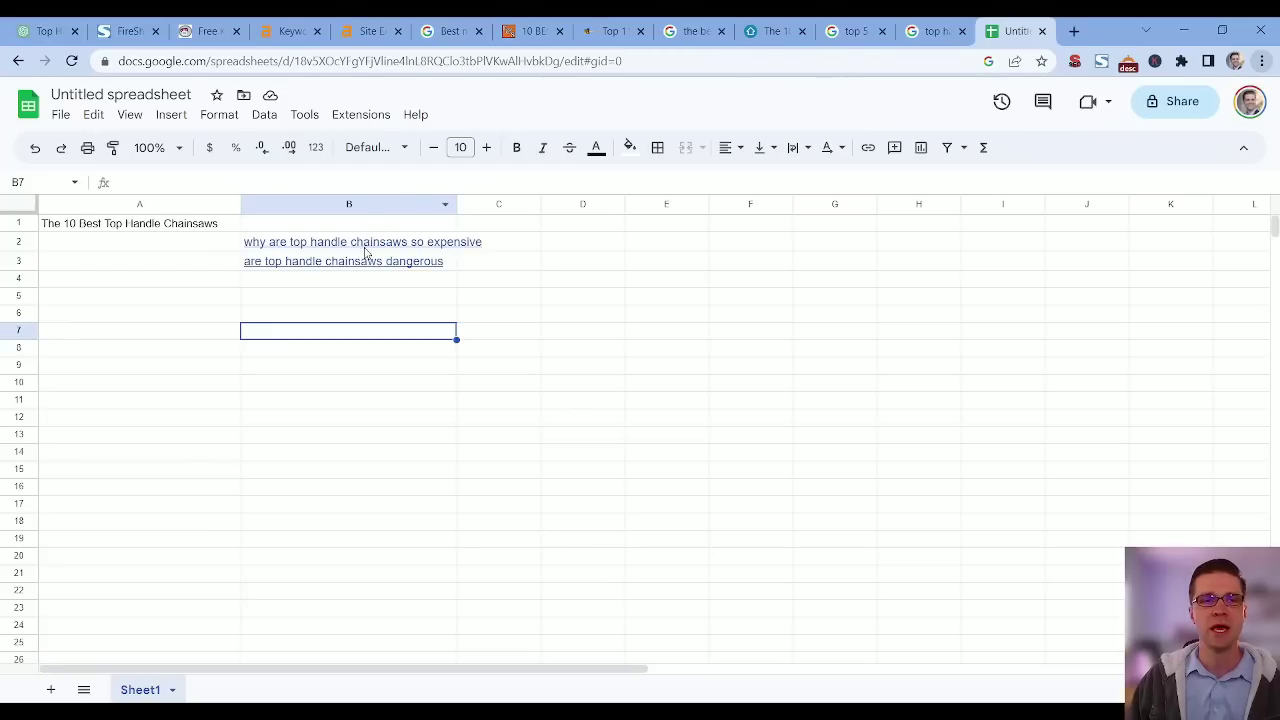
pyautogui.click(337, 280)
pyautogui.hotkey('ctrl', 'v')
pyautogui.click(340, 402)
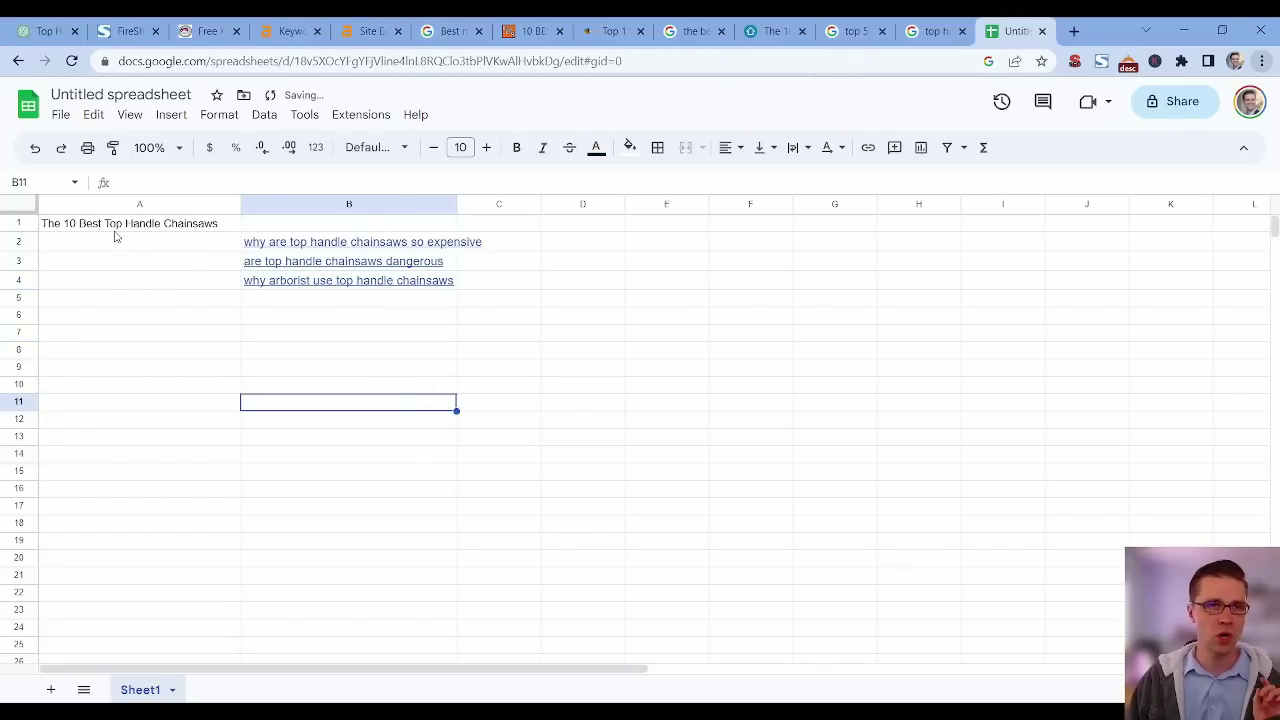
# - Give all cells of the sheet the same font size of 10
pyautogui.click(262, 352)
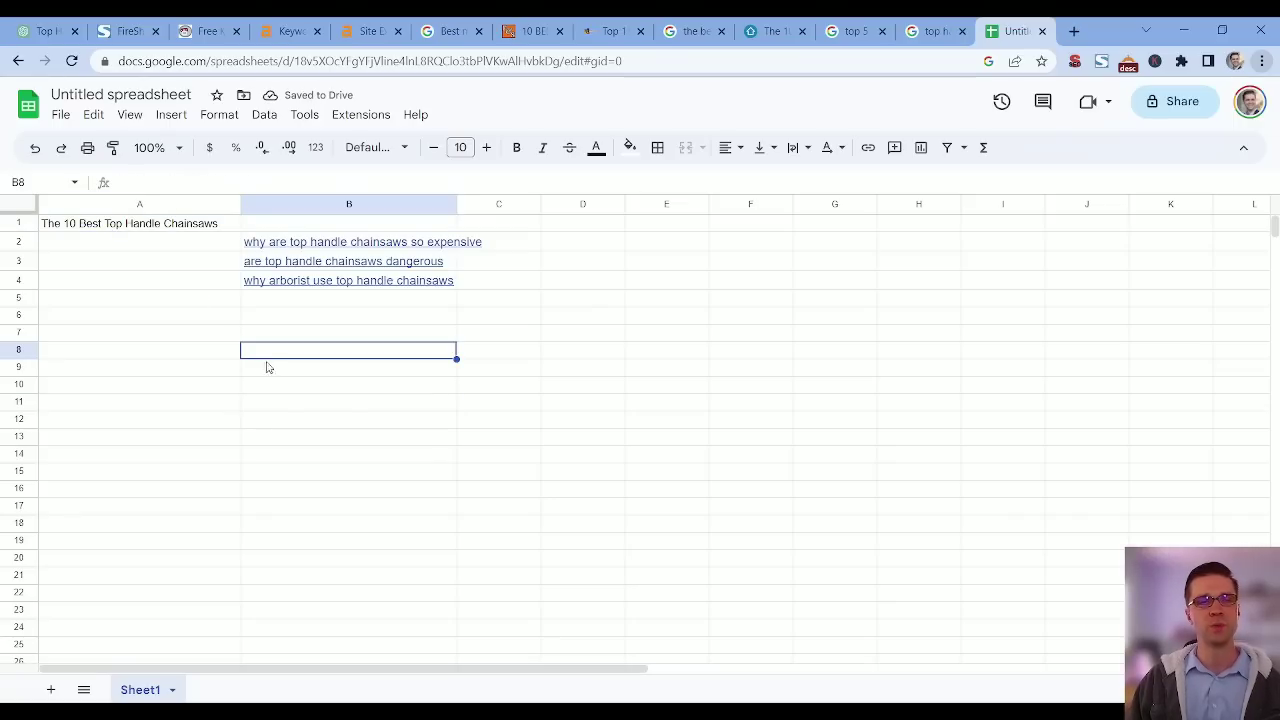
pyautogui.click(163, 300)
pyautogui.click(136, 224)
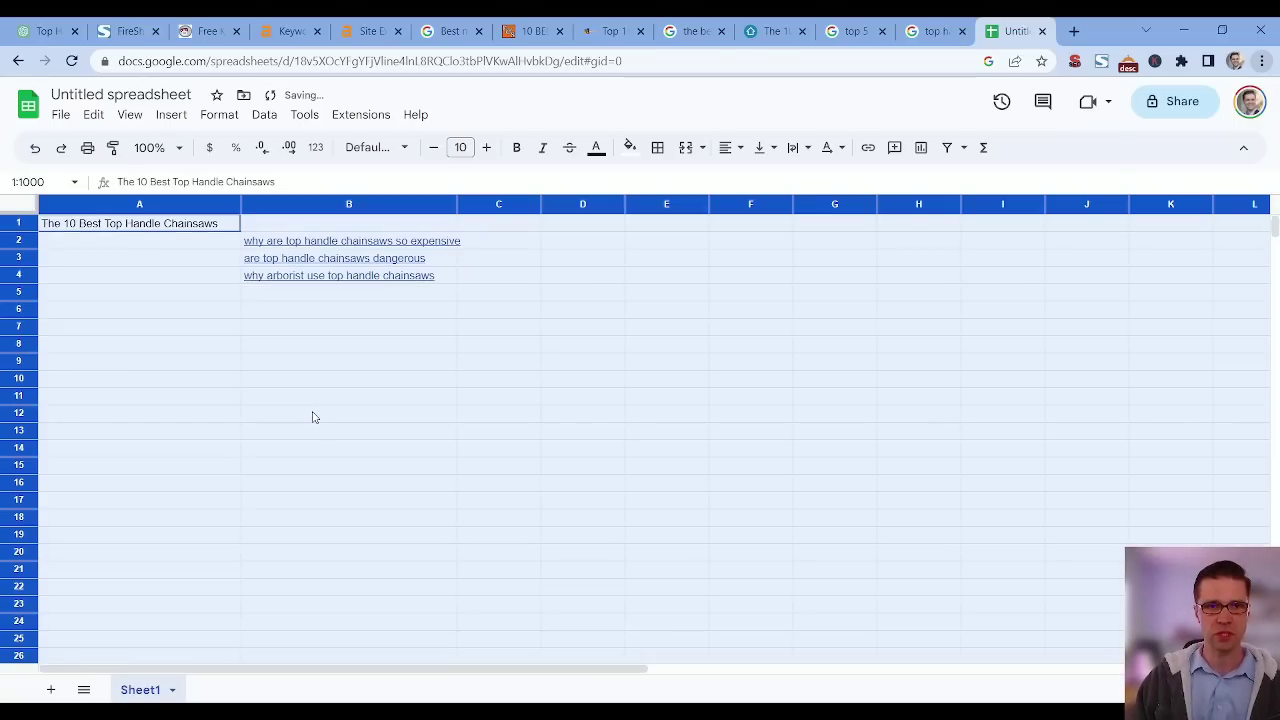
pyautogui.click(312, 417)
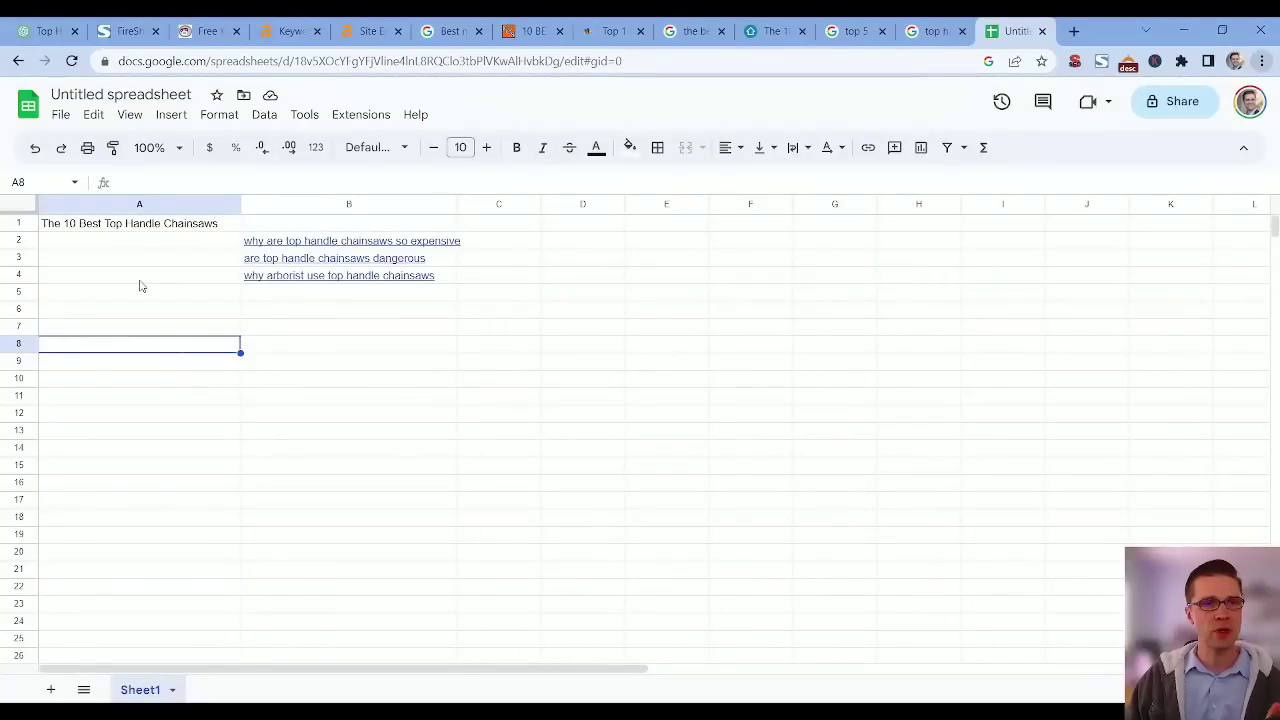
# - Review how the main title in cell A1 relates to the supporting question in cell B2
pyautogui.click(136, 229)
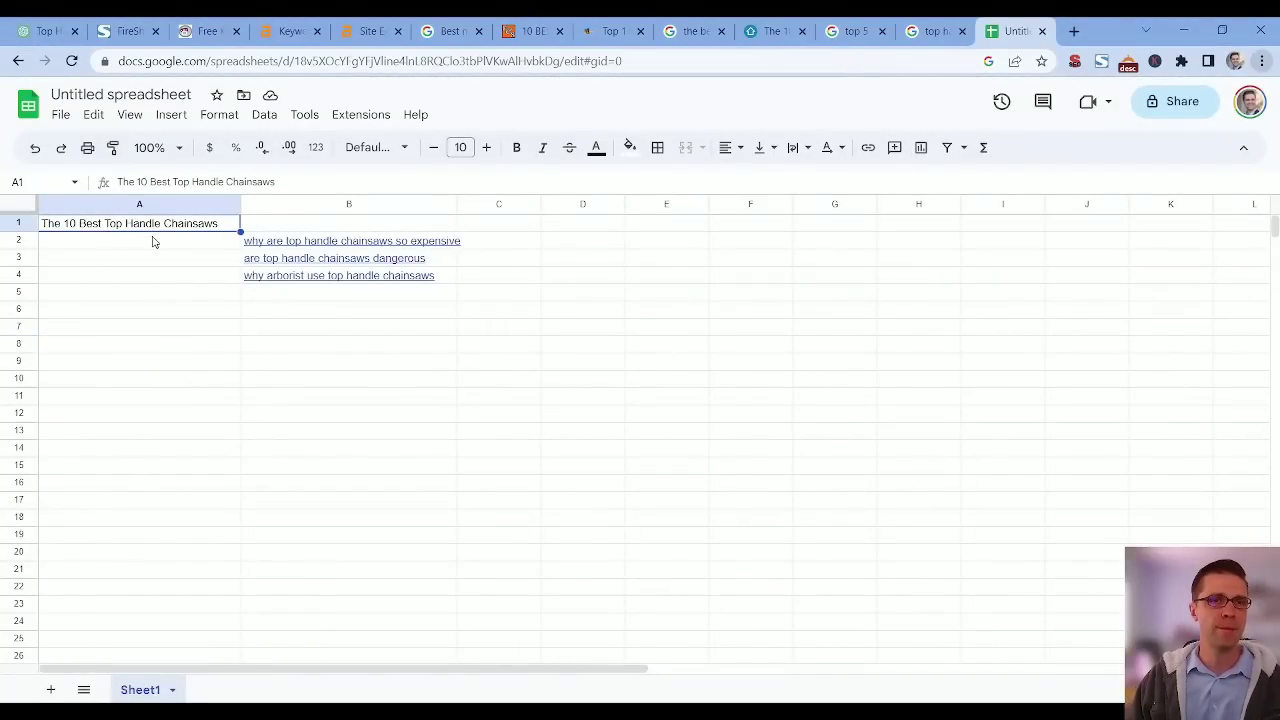
pyautogui.click(279, 247)
pyautogui.click(182, 246)
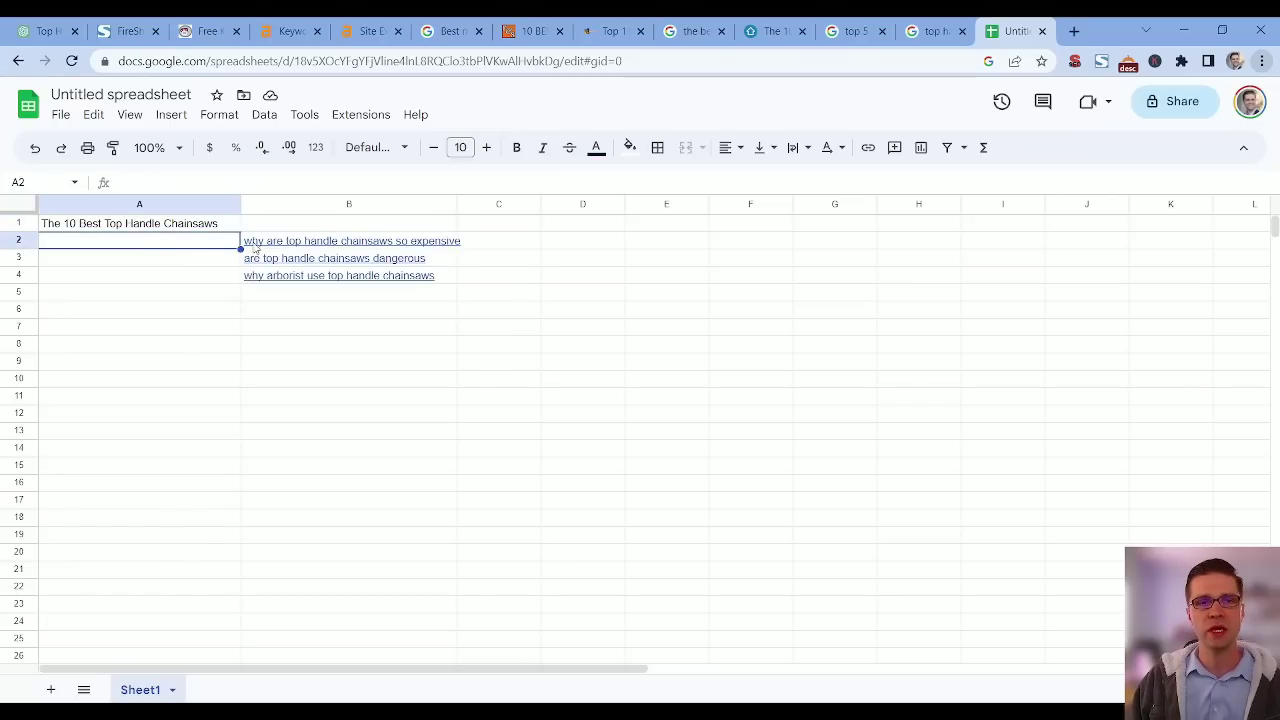
pyautogui.click(193, 226)
pyautogui.click(314, 244)
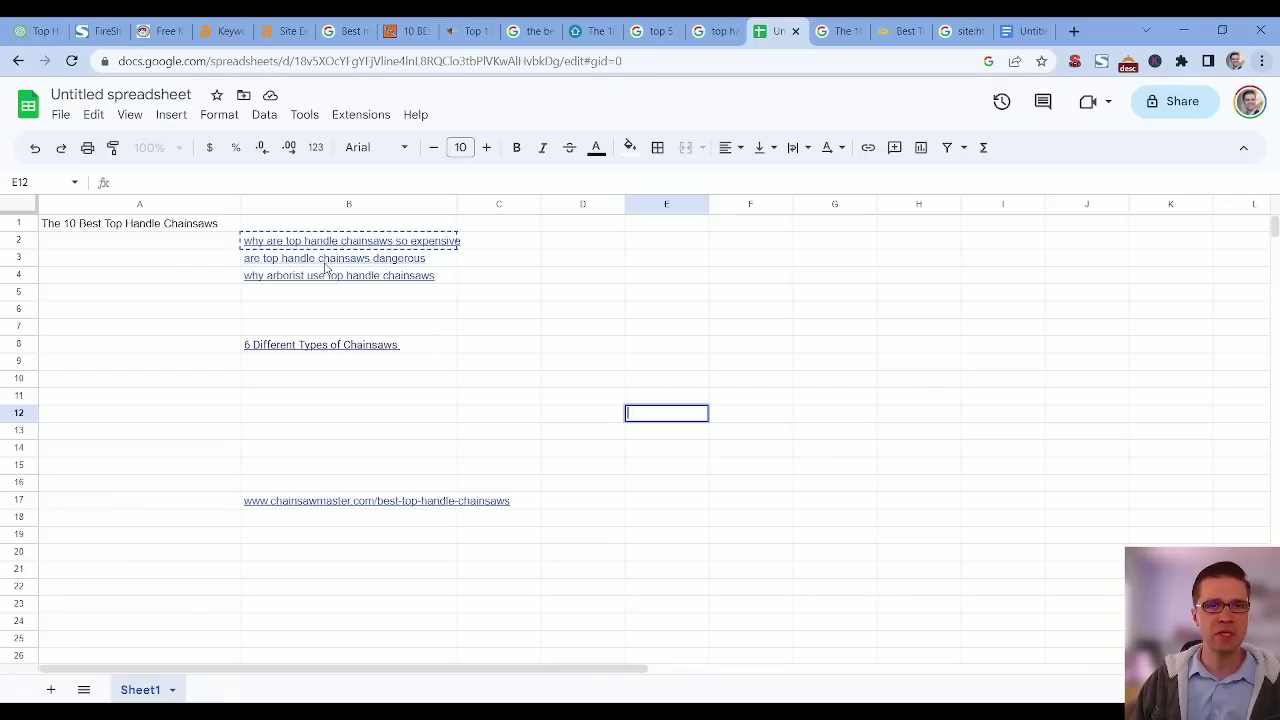
pyautogui.click(310, 246)
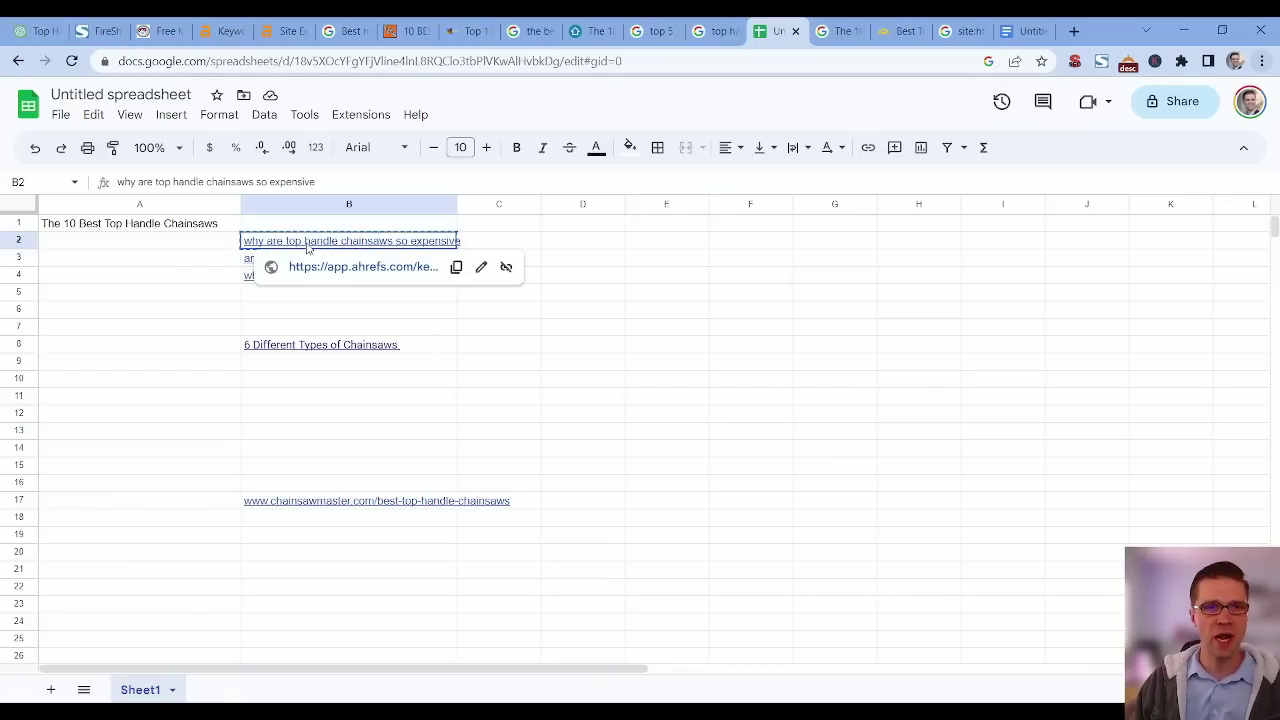
pyautogui.click(22, 222)
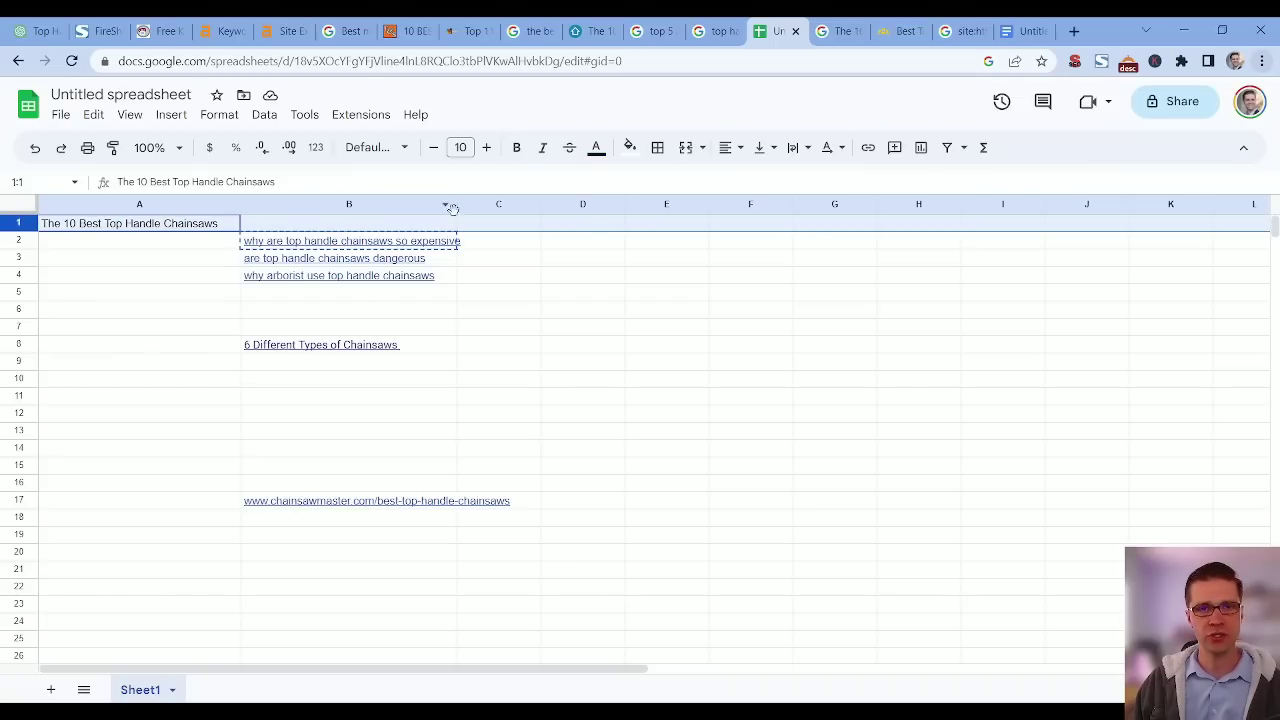
# - Ask ChatGPT for an outline of an article on "why are top handle chainsaws so expensive", using the question from cell B2
pyautogui.click(367, 245)
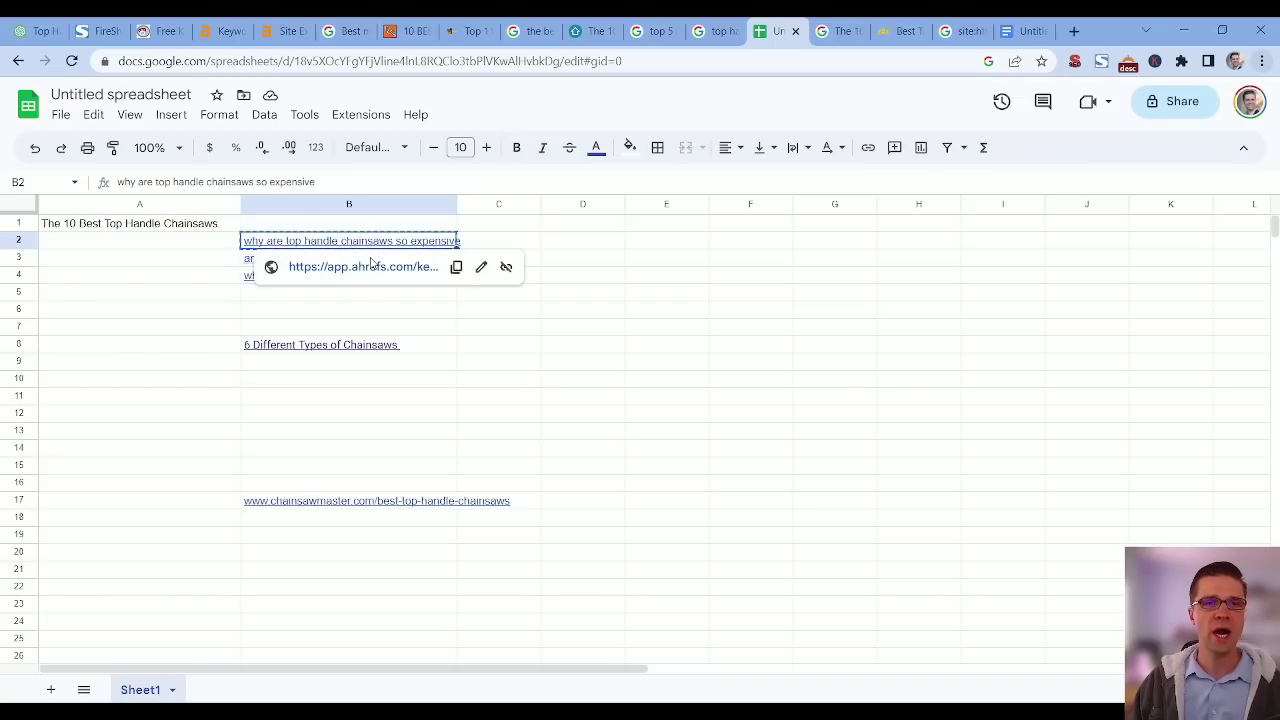
pyautogui.hotkey('ctrl', '1')
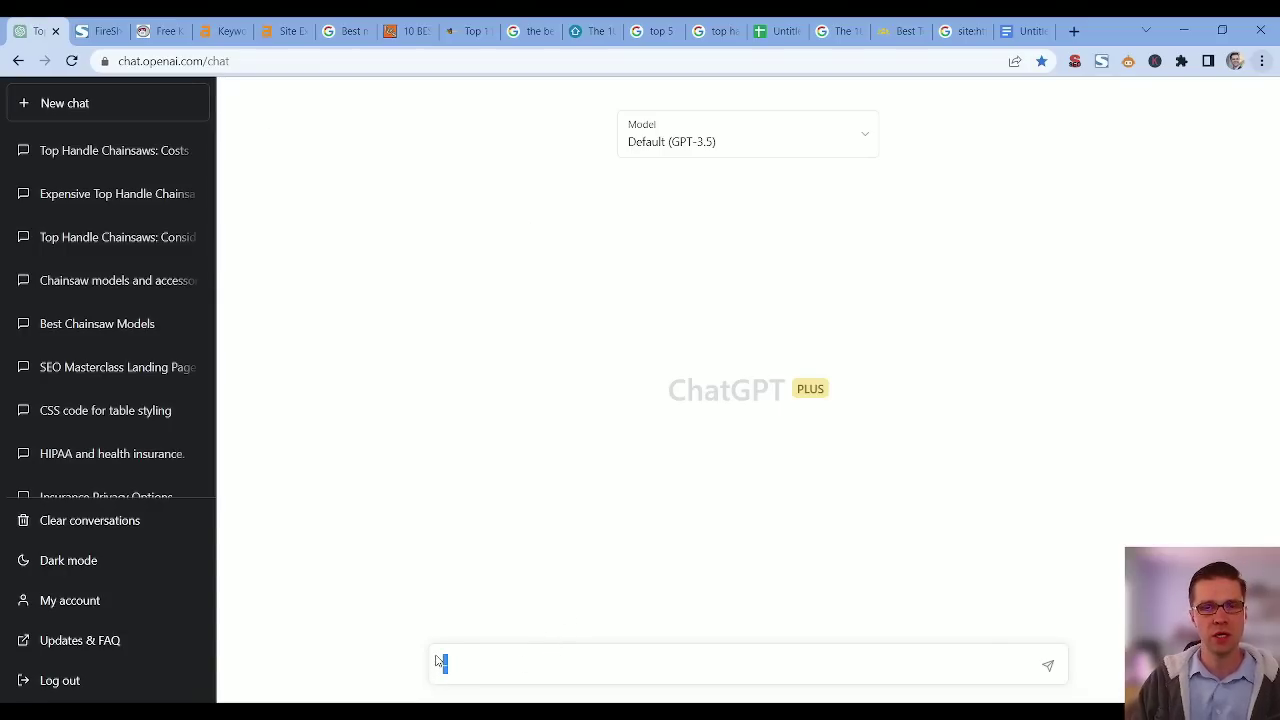
pyautogui.write('Write')
pyautogui.write('I am writing an article on:')
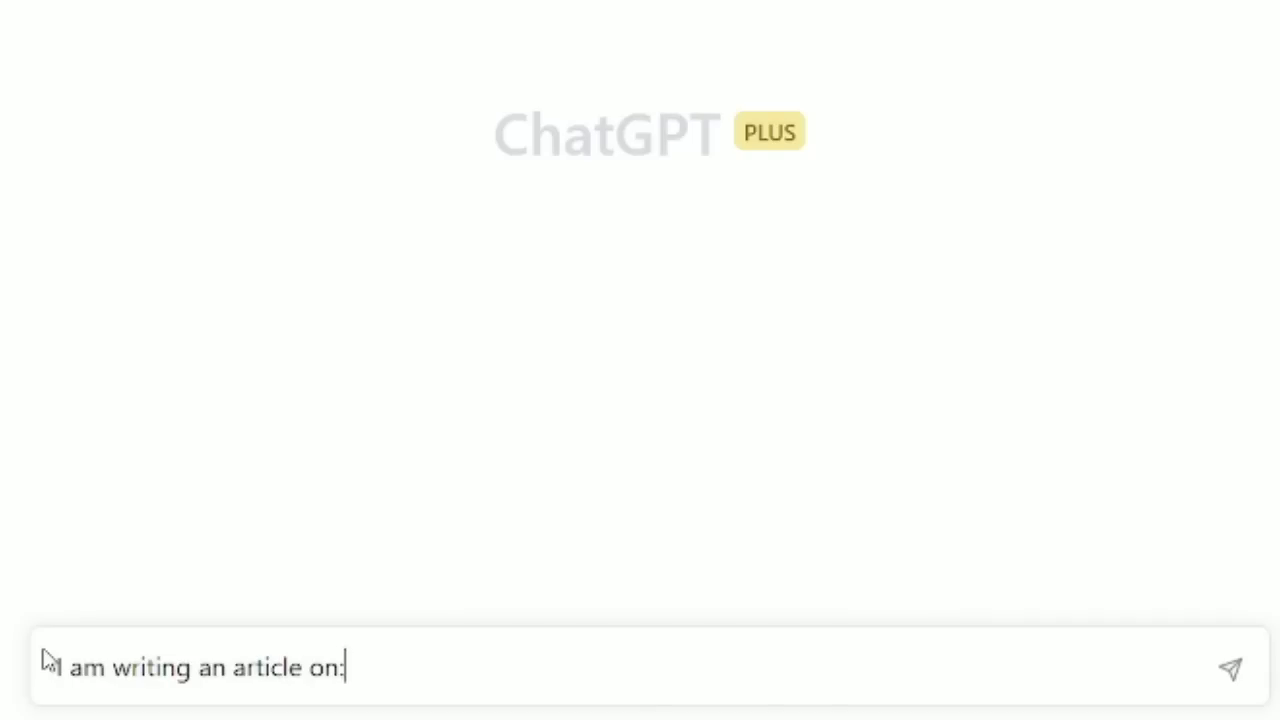
pyautogui.write('why are top handle chainsaws so expensive')
pyautogui.write('. Provide ')
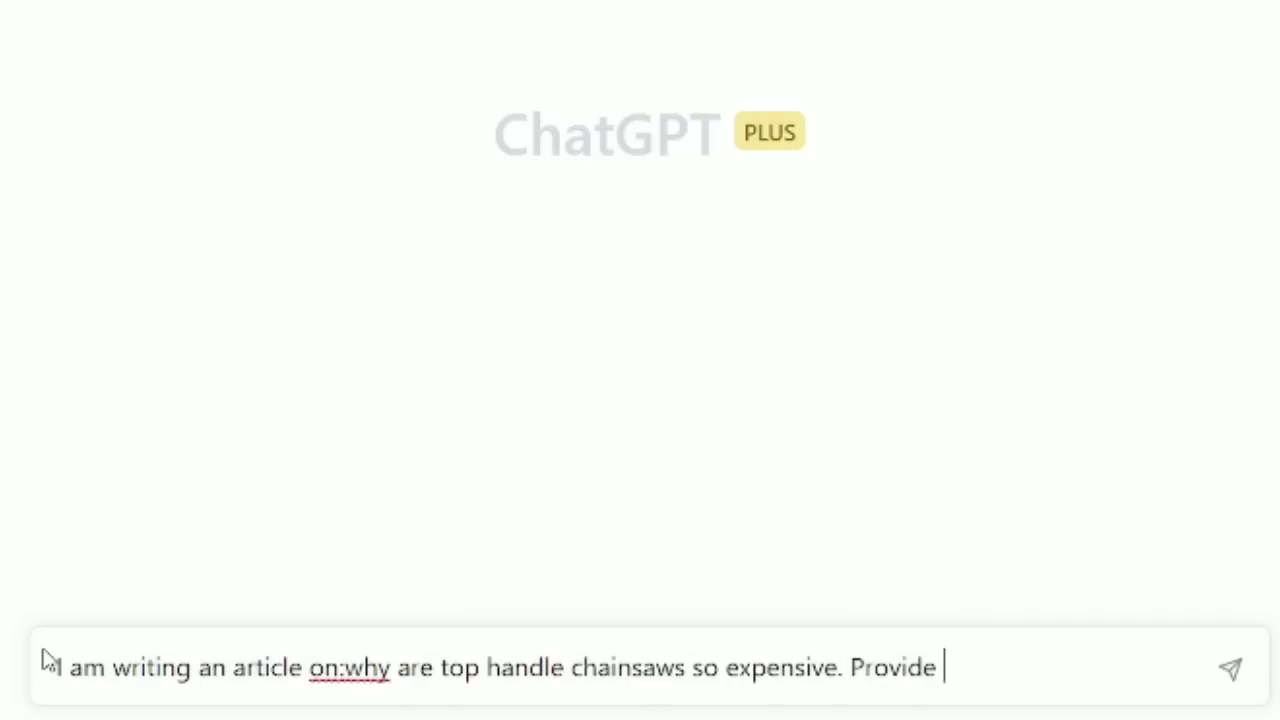
pyautogui.write('an outline for thi')
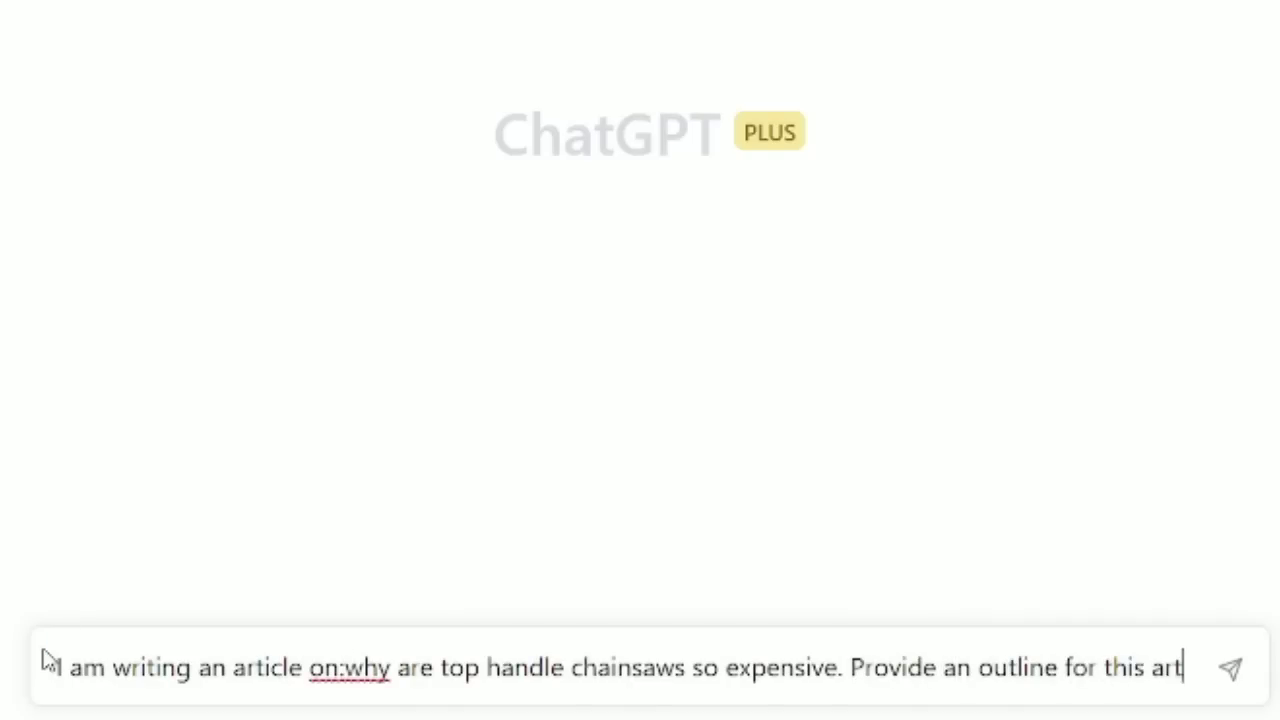
pyautogui.write('s art')
pyautogui.press('Return')
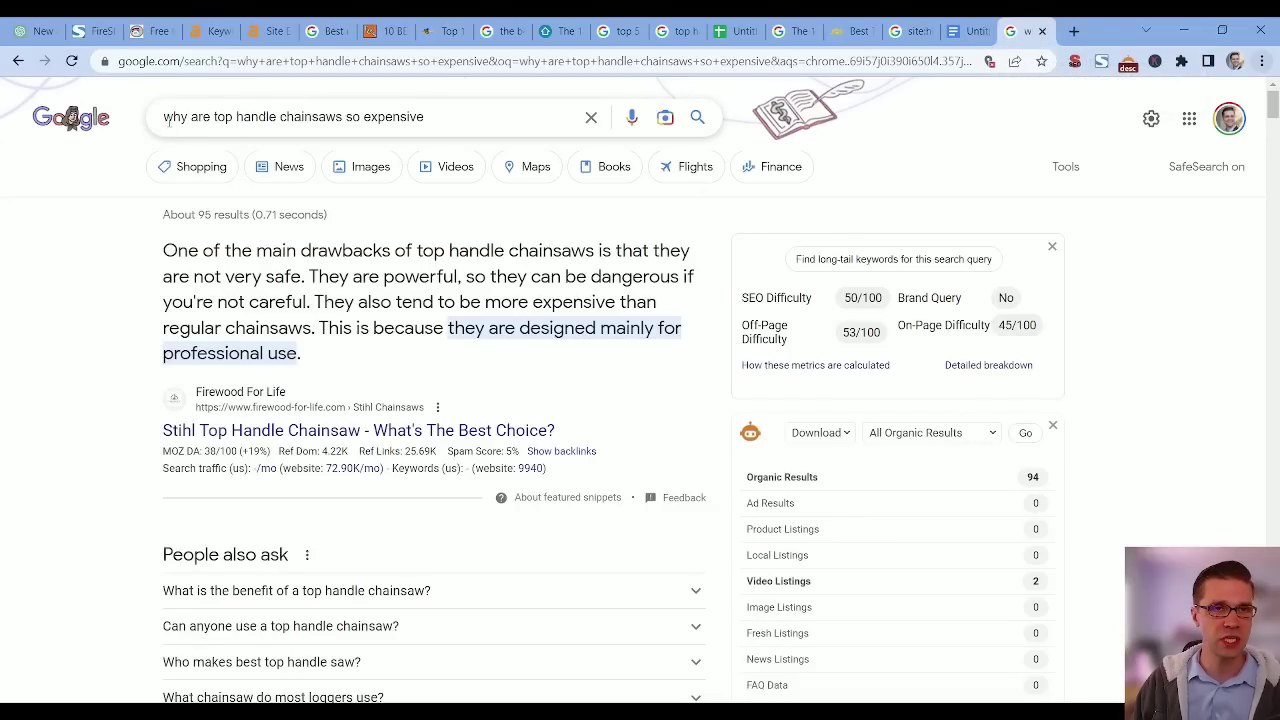
# - Search Google for "why are top handle chainsaws so expensive" and examine the featured snippet and the page it comes from
pyautogui.moveTo(166, 117); pyautogui.dragTo(437, 108)
pyautogui.click(437, 108)
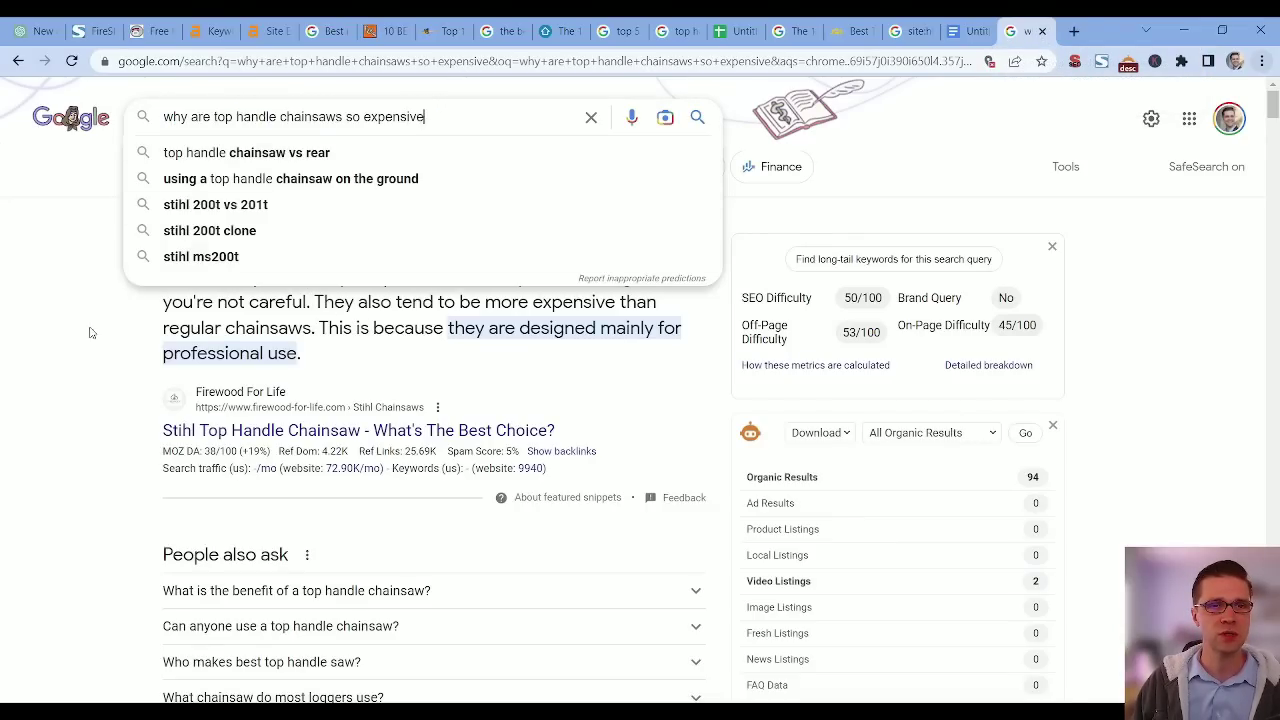
pyautogui.click(22, 360)
pyautogui.moveTo(163, 250); pyautogui.dragTo(310, 277)
pyautogui.click(318, 278)
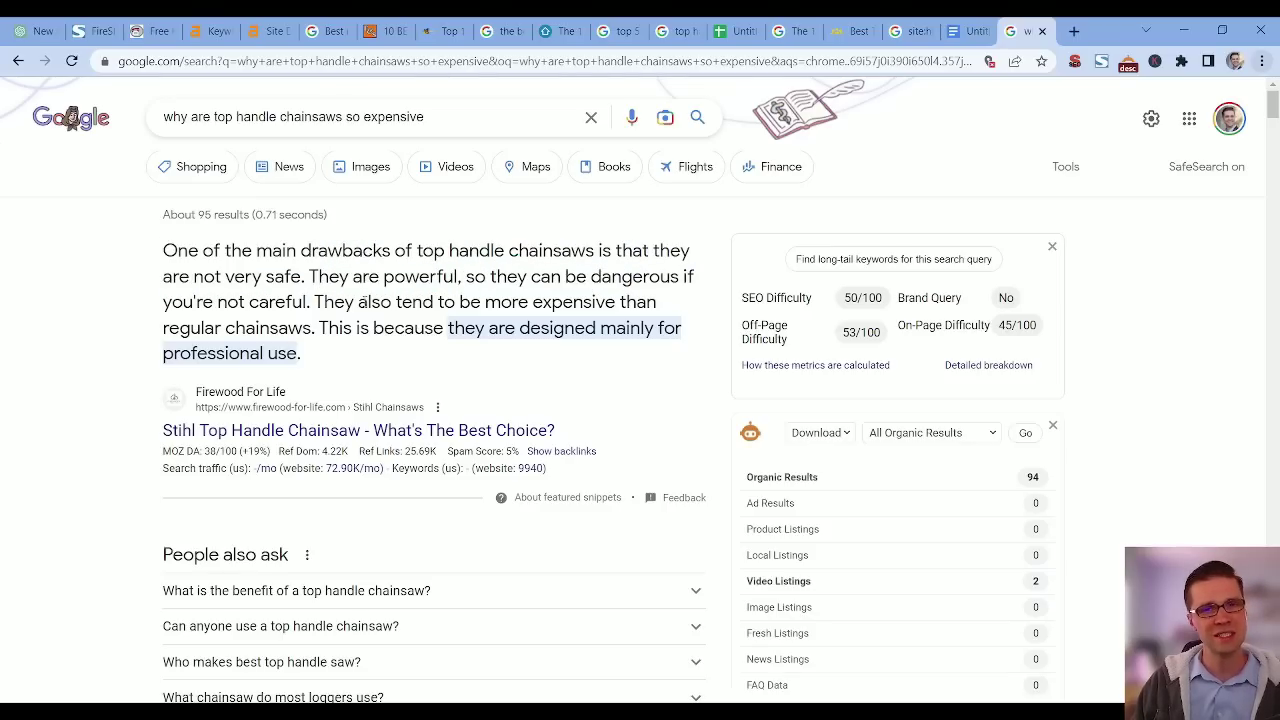
pyautogui.moveTo(331, 316); pyautogui.dragTo(357, 352)
pyautogui.click(363, 364)
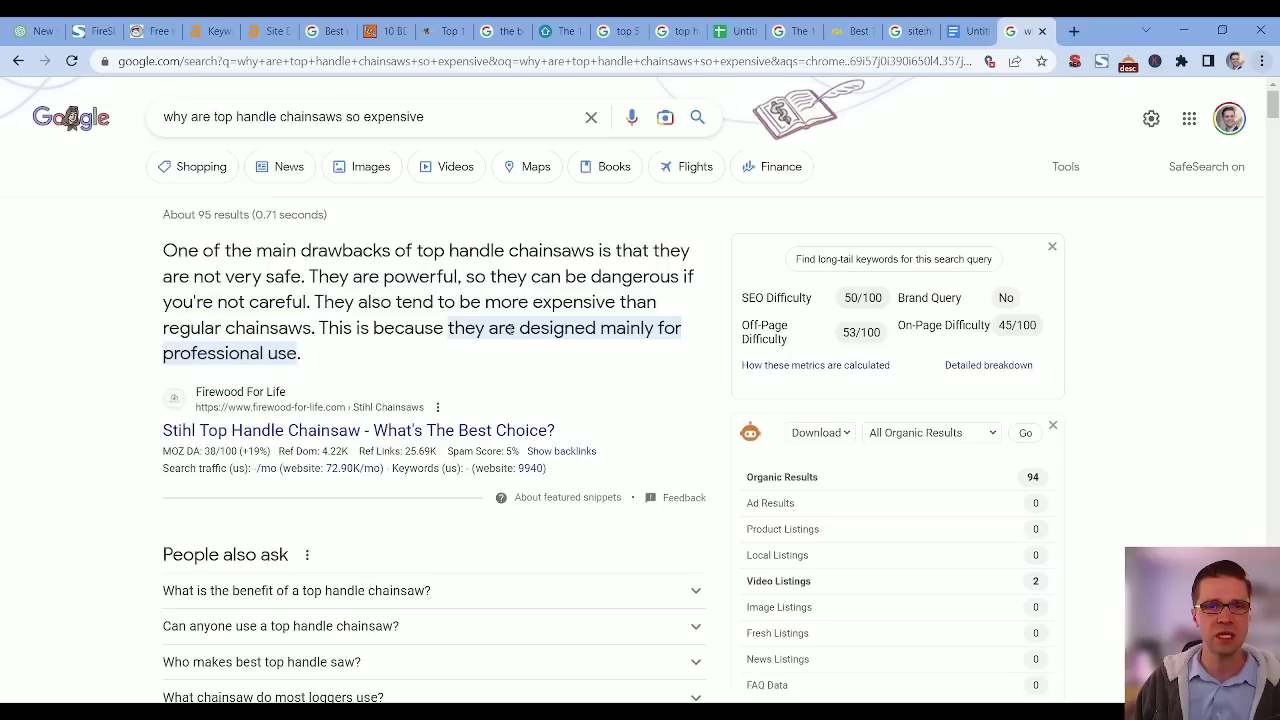
pyautogui.moveTo(437, 333); pyautogui.dragTo(480, 354)
pyautogui.click(470, 354)
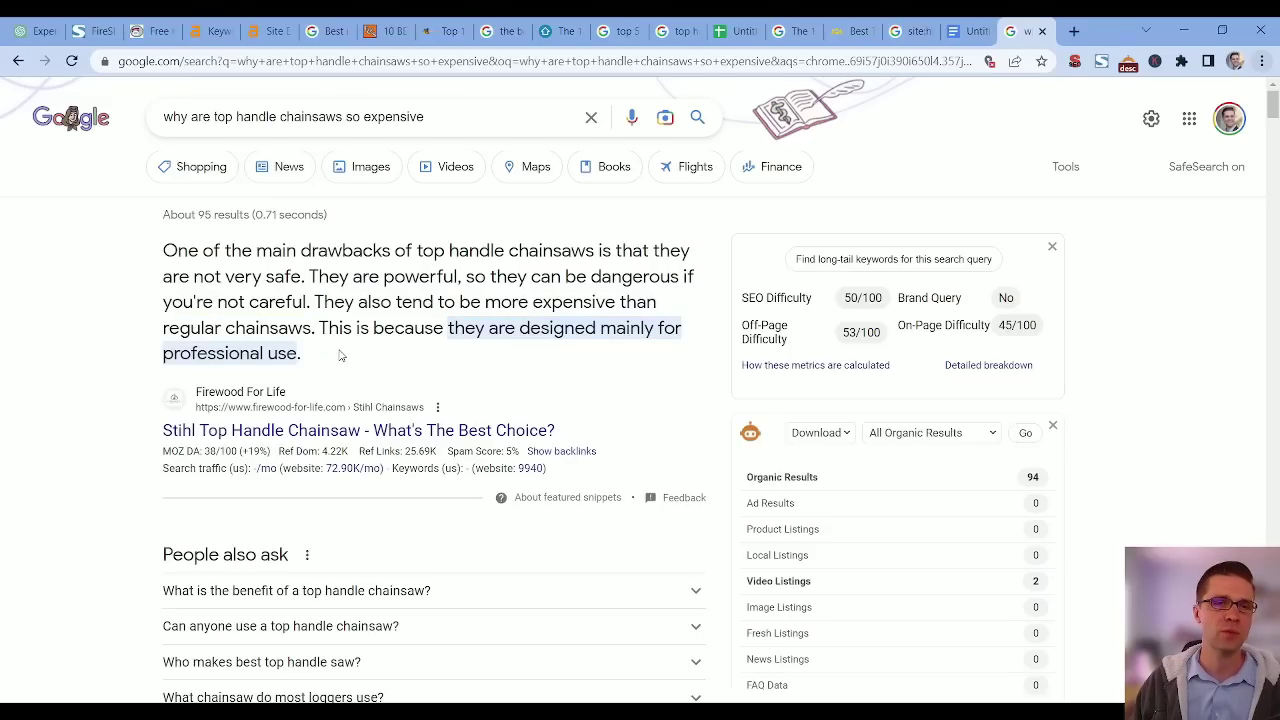
pyautogui.scroll(-1, 339, 337)
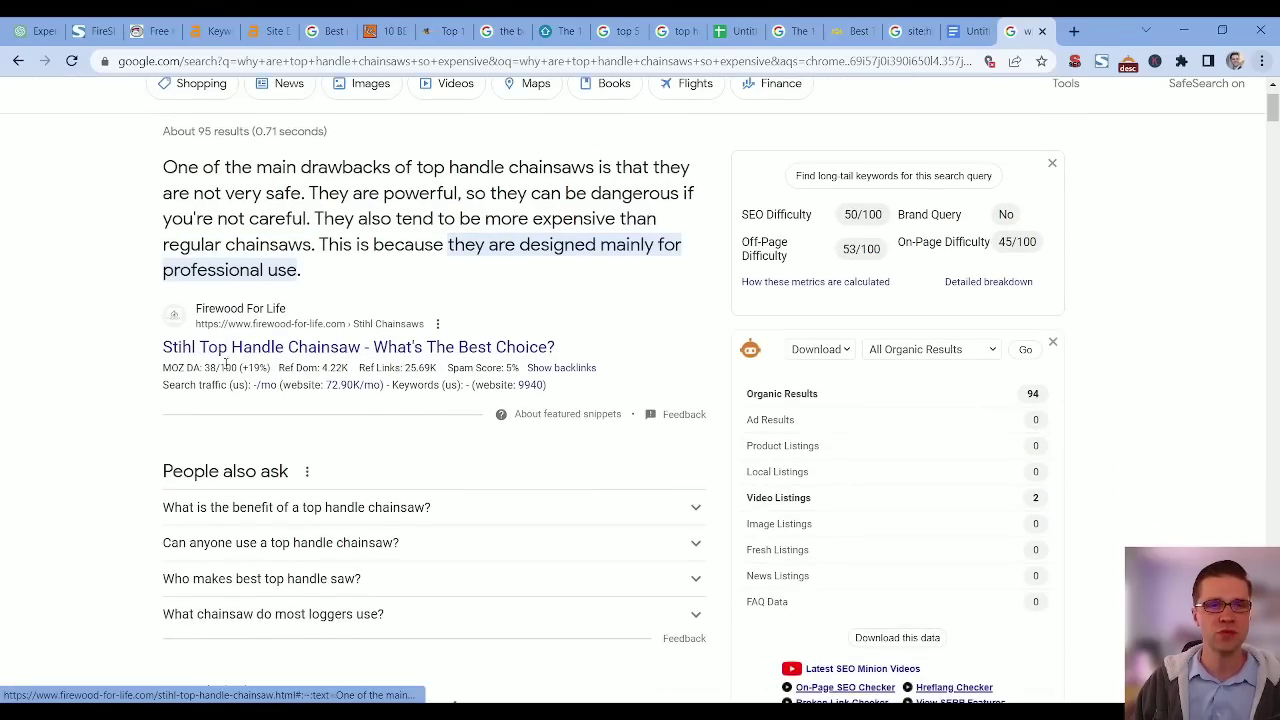
pyautogui.moveTo(194, 364)
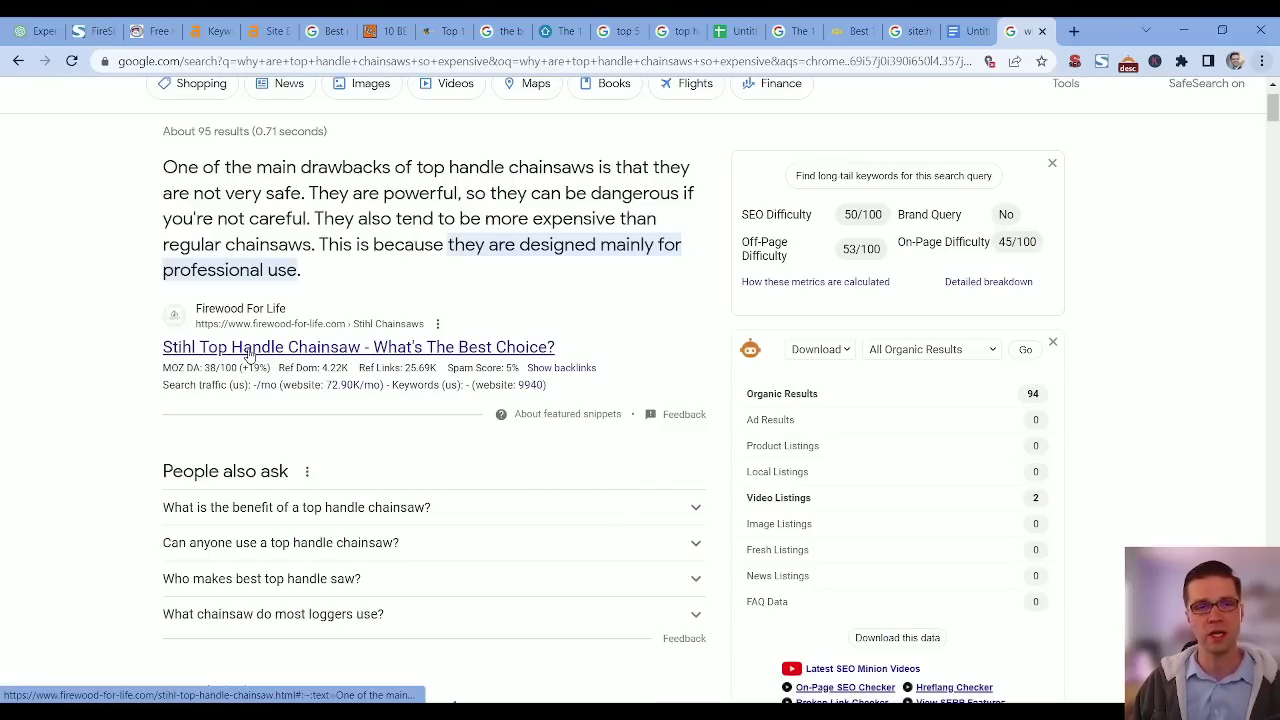
# - Expand the related questions on the benefit and permitted users of top handle chainsaws, and look through the organic results
pyautogui.scroll(-3, 128, 345)
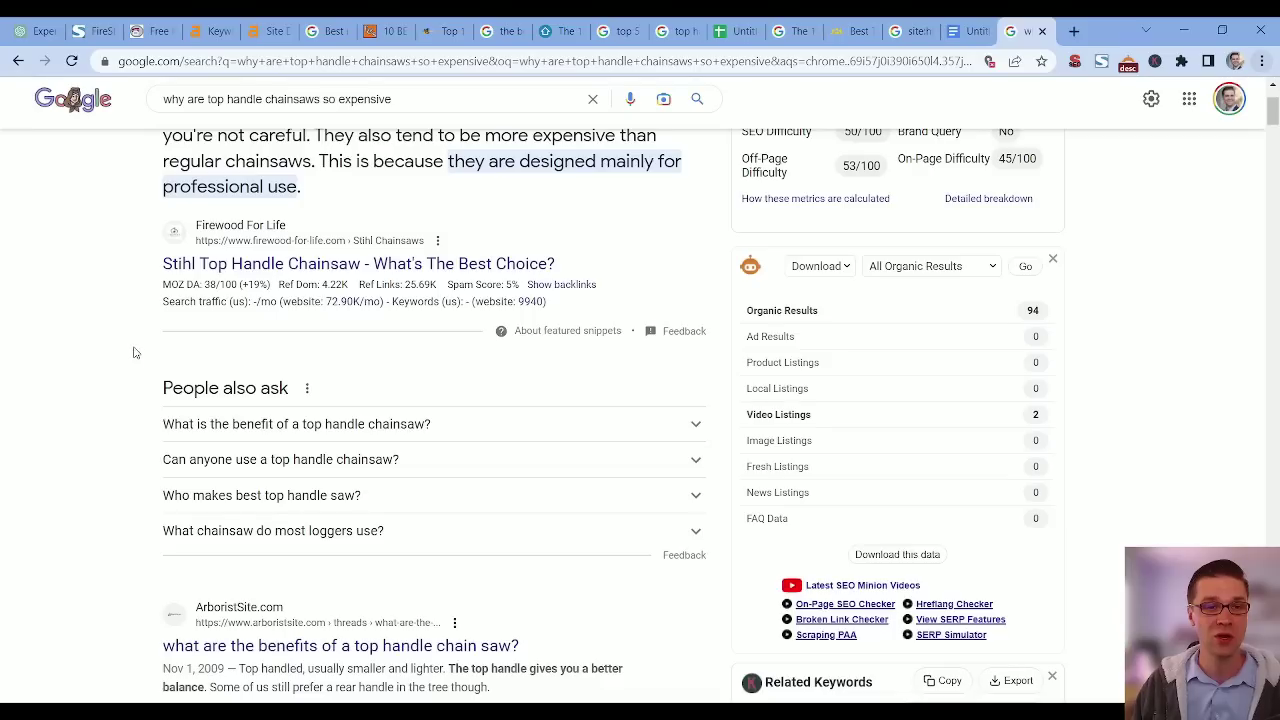
pyautogui.click(310, 345)
pyautogui.scroll(-1, 100, 406)
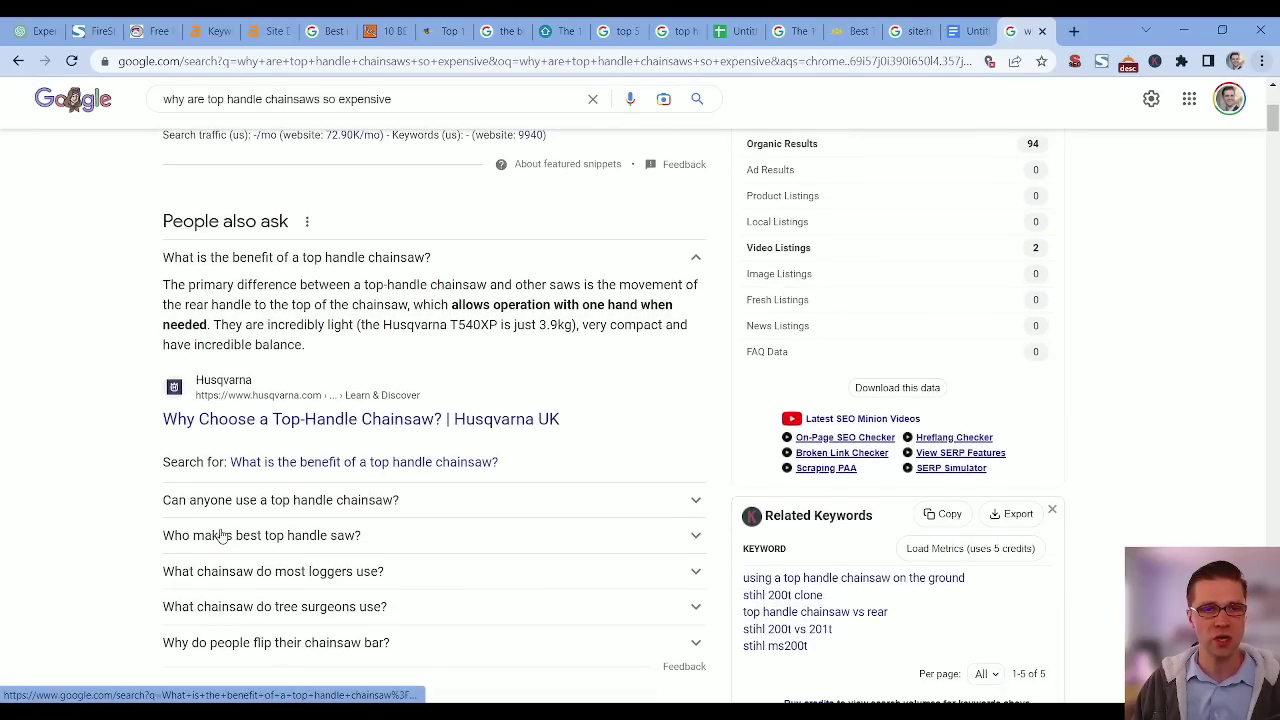
pyautogui.click(220, 500)
pyautogui.scroll(-1, 206, 466)
pyautogui.scroll(-2, 205, 467)
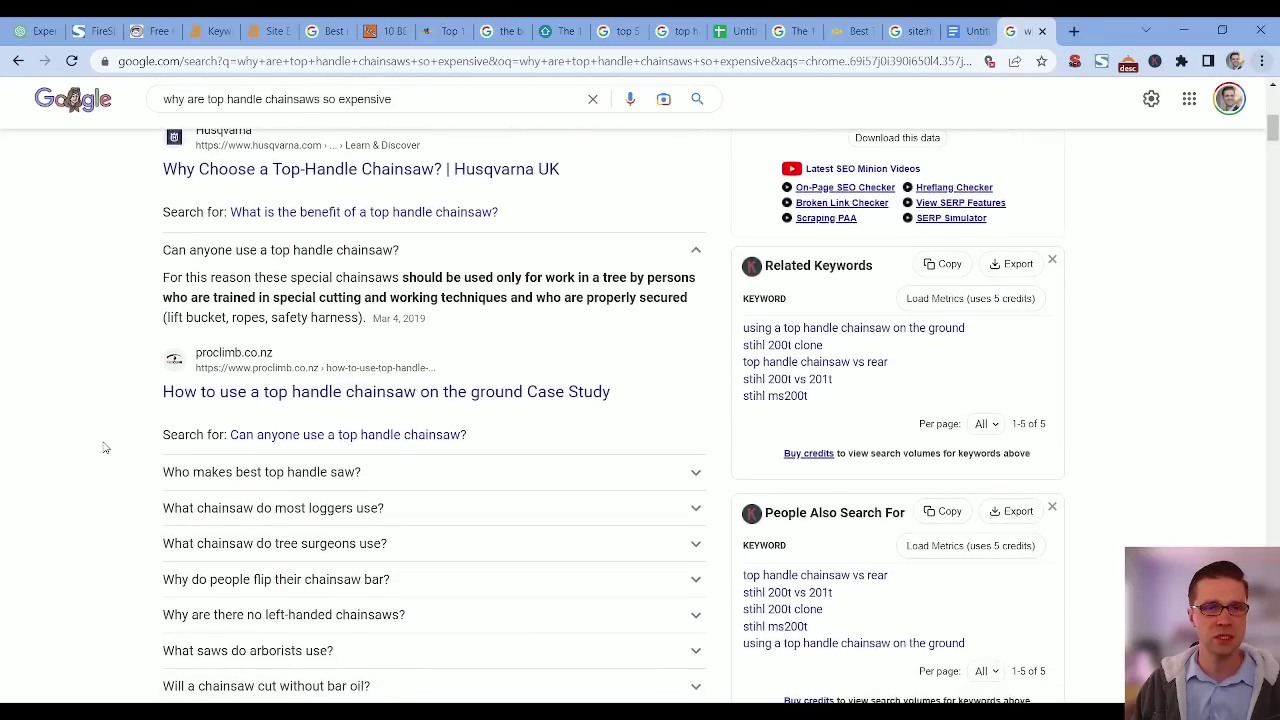
pyautogui.scroll(-6, 104, 447)
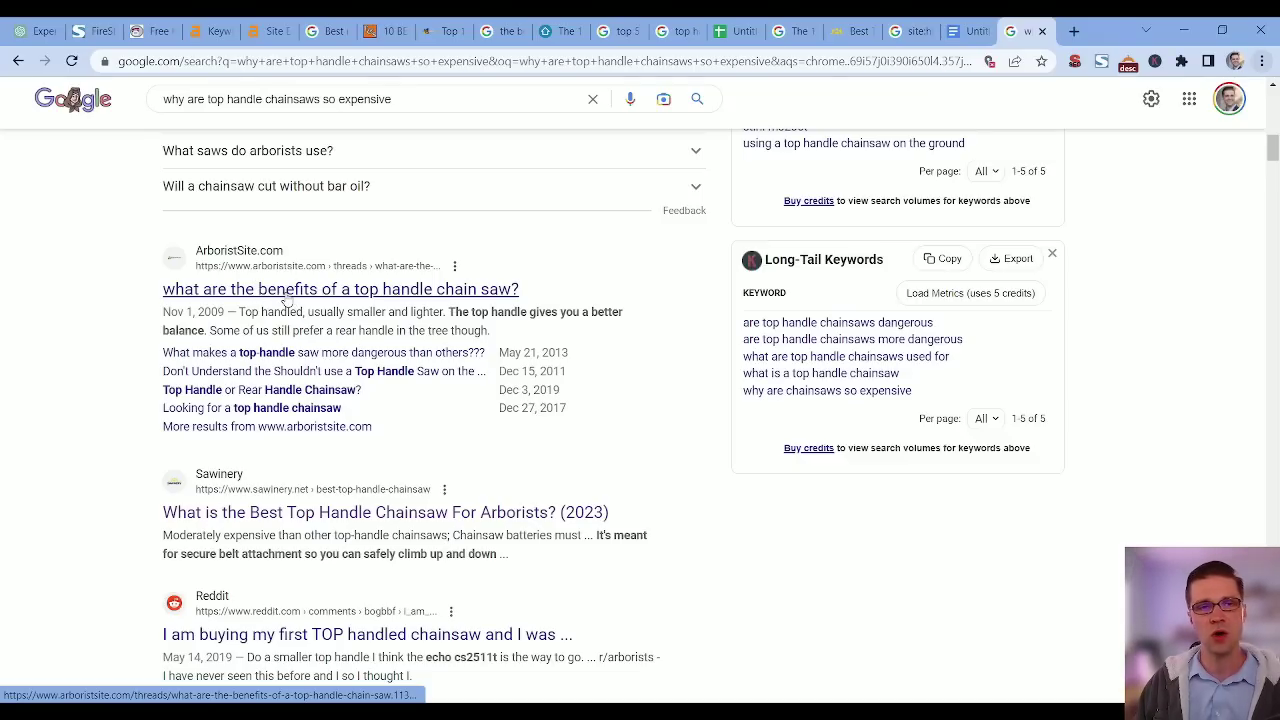
# - Return to ChatGPT and copy the complete article outline from the Introduction to the Conclusion
pyautogui.click(34, 32)
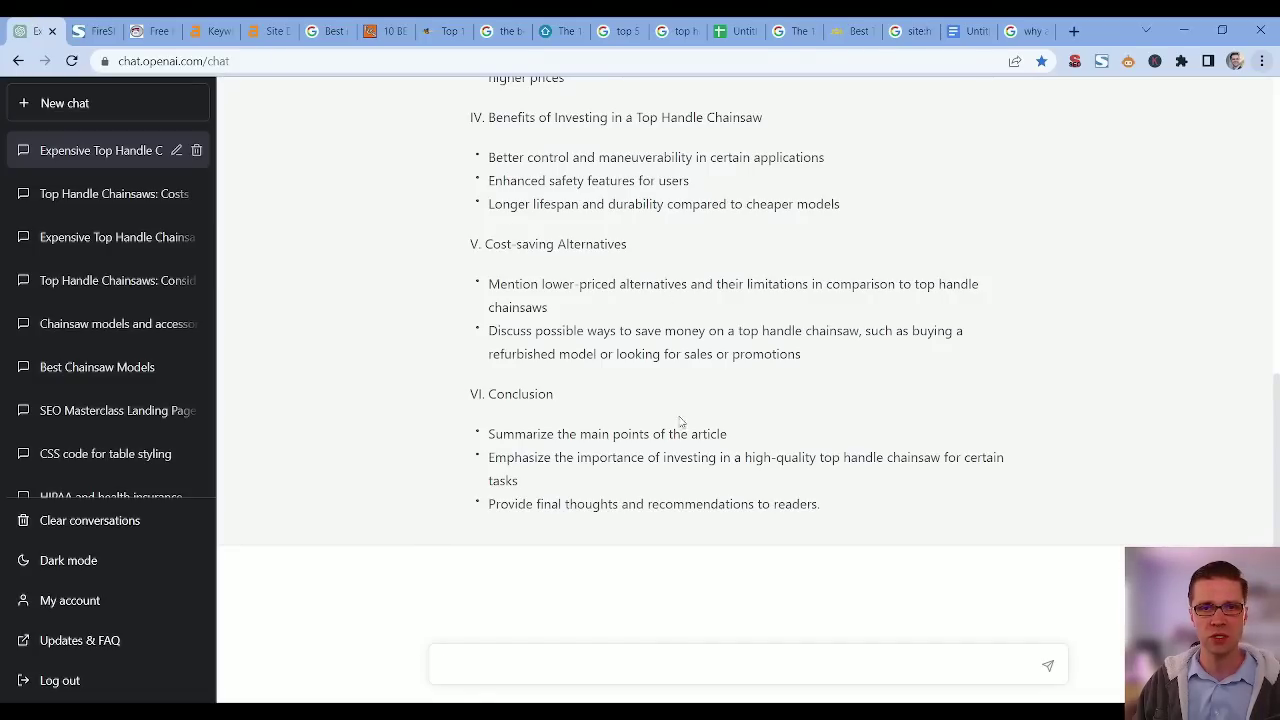
pyautogui.scroll(6, 685, 430)
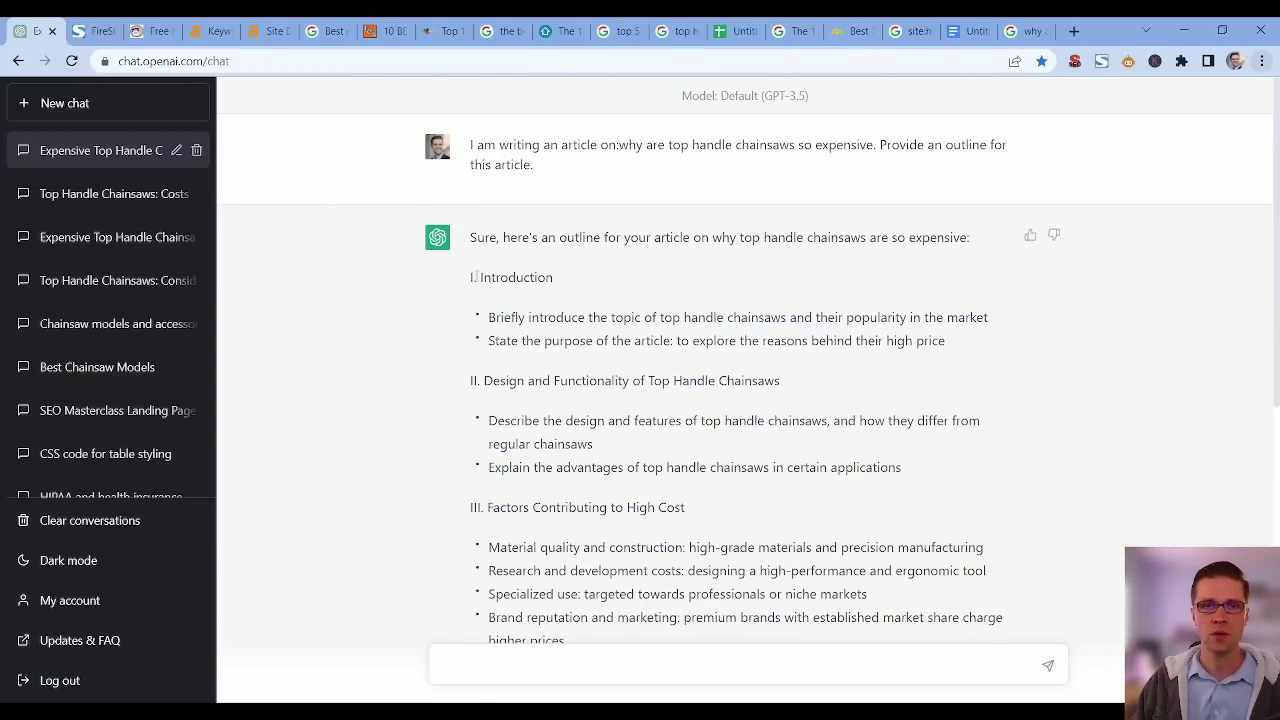
pyautogui.moveTo(471, 278); pyautogui.dragTo(810, 479)
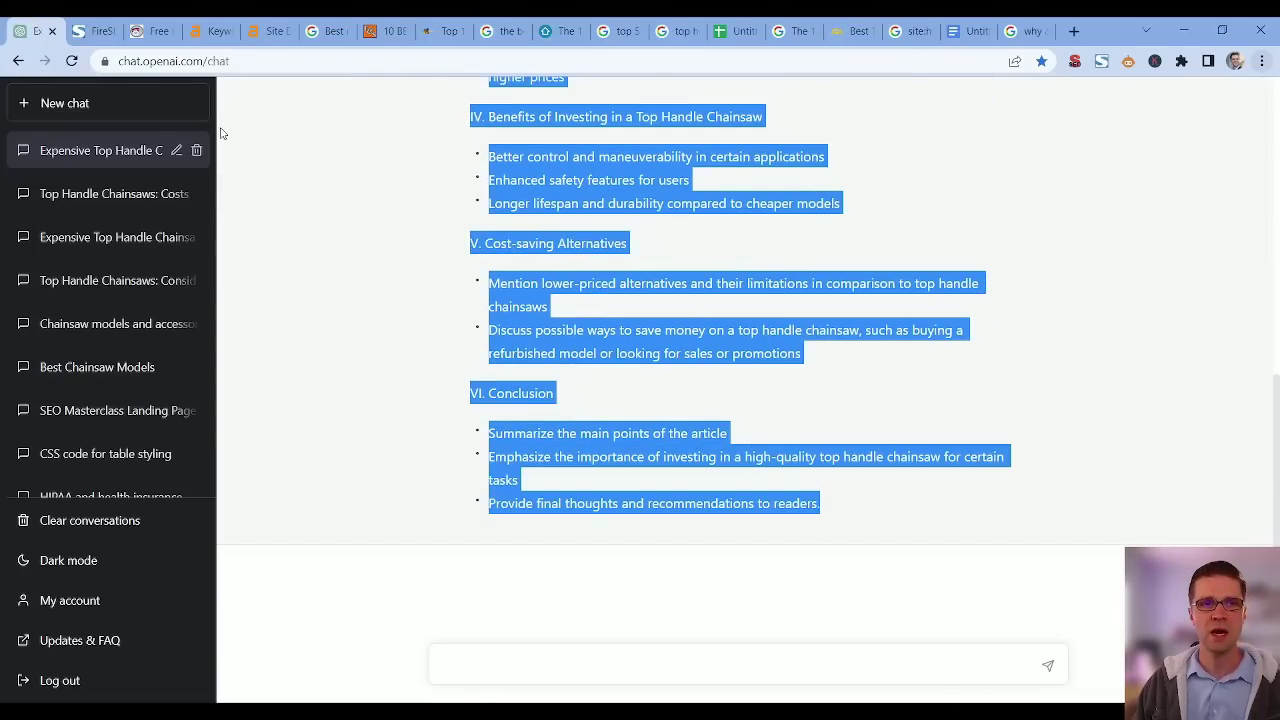
# - Start a new ChatGPT conversation with the GPT-4 model
pyautogui.click(200, 103)
pyautogui.click(650, 140)
pyautogui.click(660, 251)
# - Begin the prompt with "I am writing an article oN:" and paste the copied outline a few lines below it
pyautogui.click(622, 670)
pyautogui.write('I am writing an')
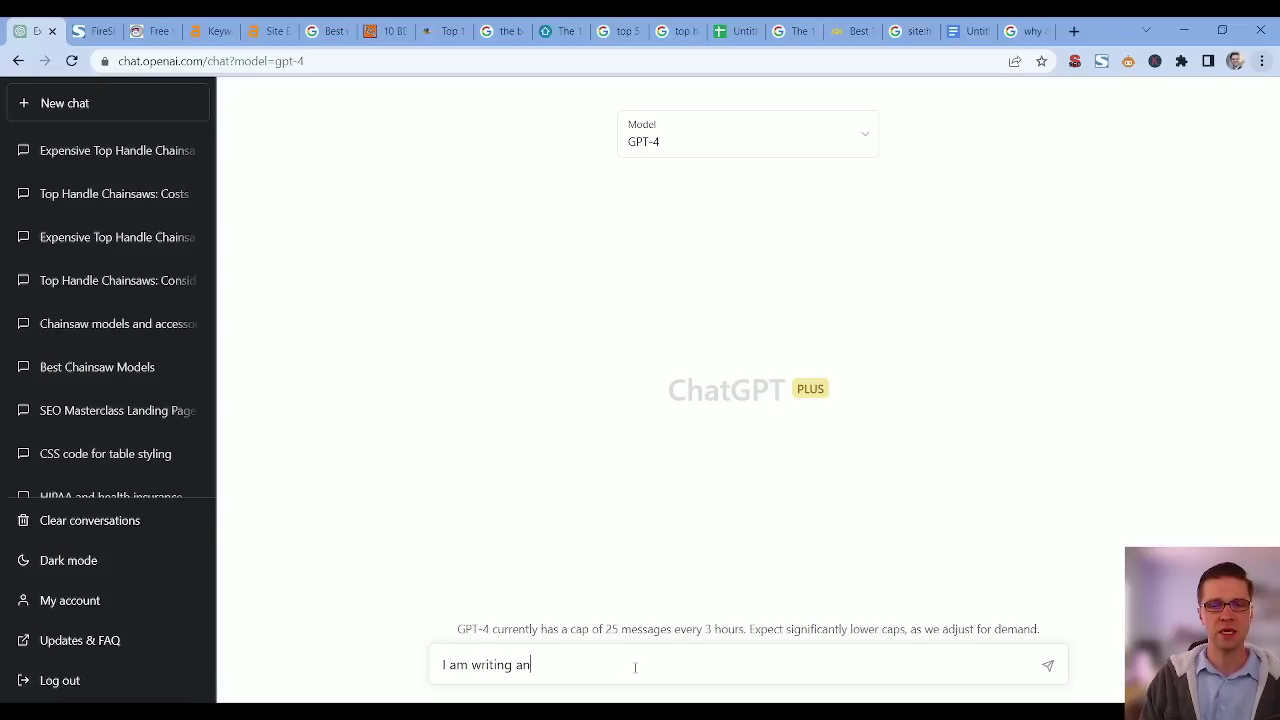
pyautogui.write(' article oN:')
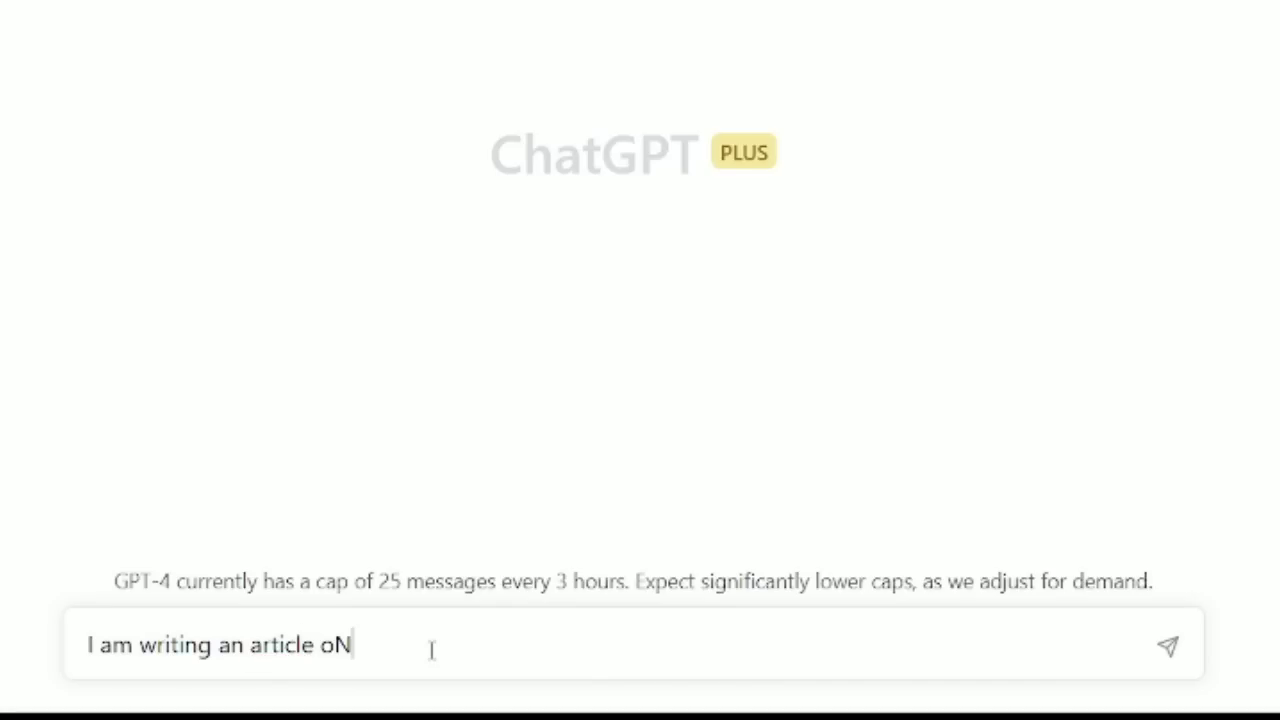
pyautogui.hotkey('shift', 'Return')
pyautogui.hotkey('shift', 'Return')
pyautogui.hotkey('shift', 'Return')
pyautogui.hotkey('ctrl', 'v')
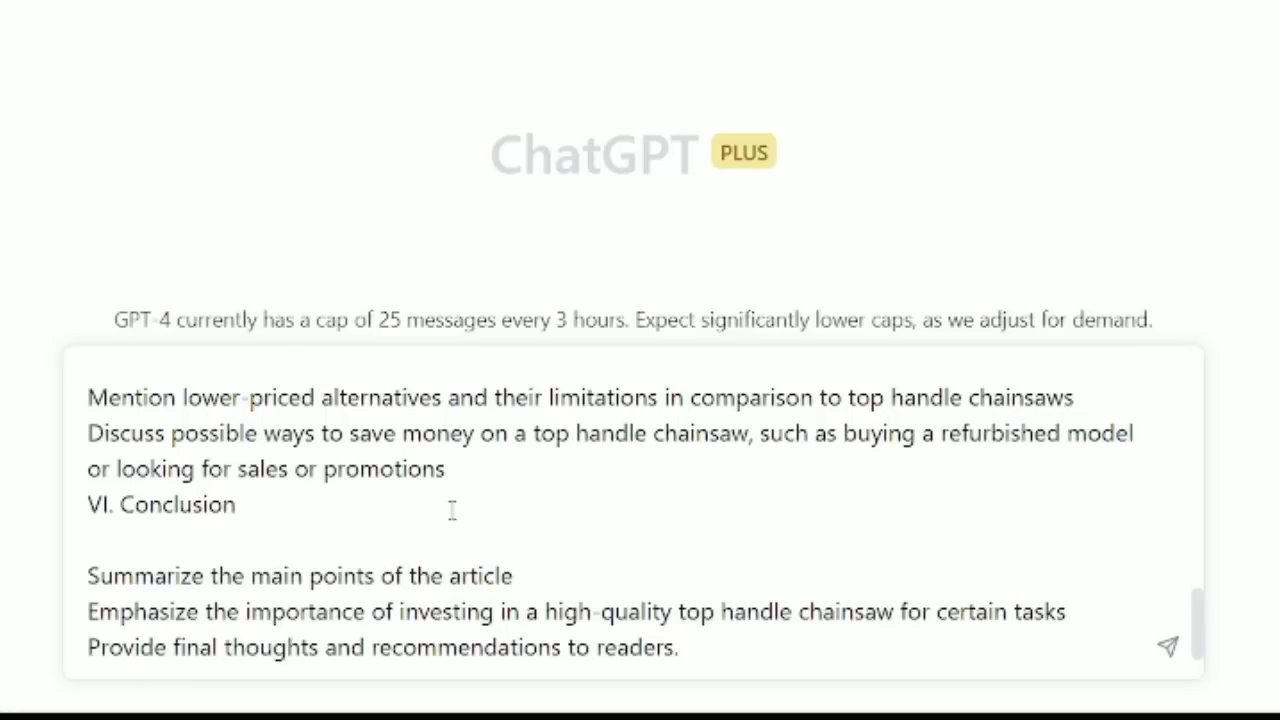
# - Complete the opening line with "why are top handle chainsaws so expensive" and introduce the outline with "Here's the article outline:"
pyautogui.scroll(10, 440, 494)
pyautogui.click(425, 378)
pyautogui.write('why are top handle chainsaws so expensive')
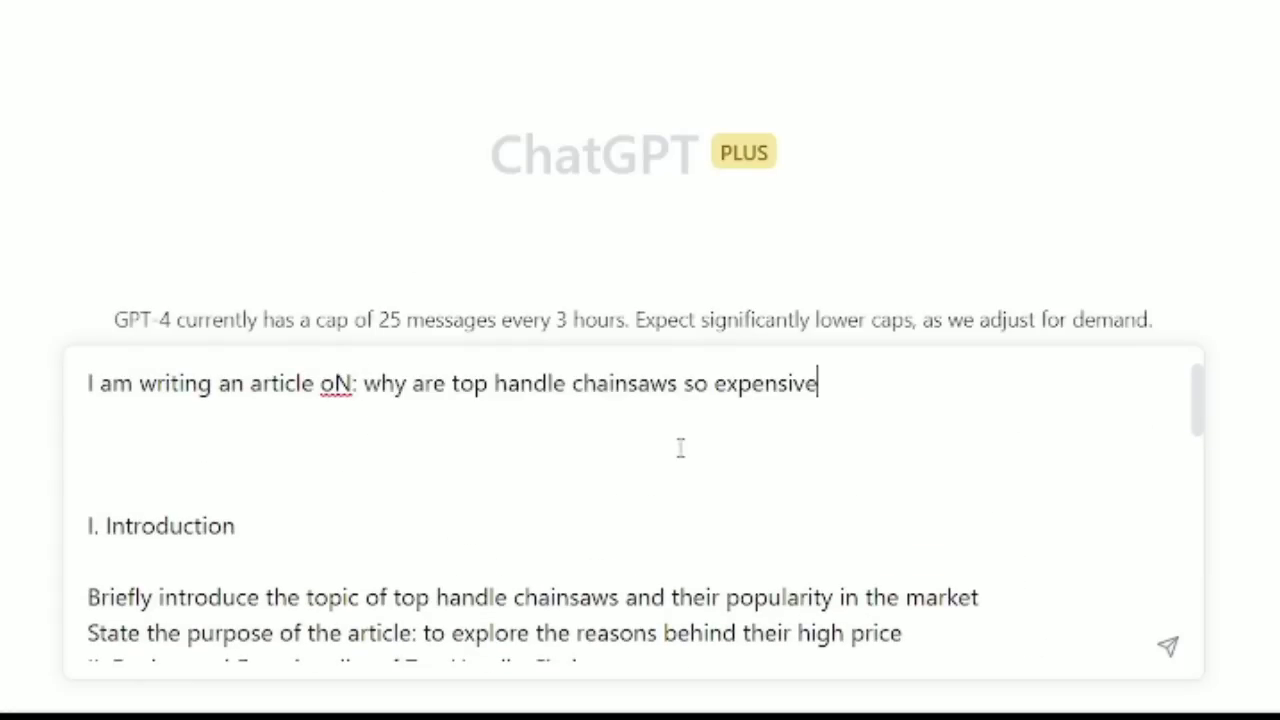
pyautogui.click(370, 480)
pyautogui.write("Here's the article outli")
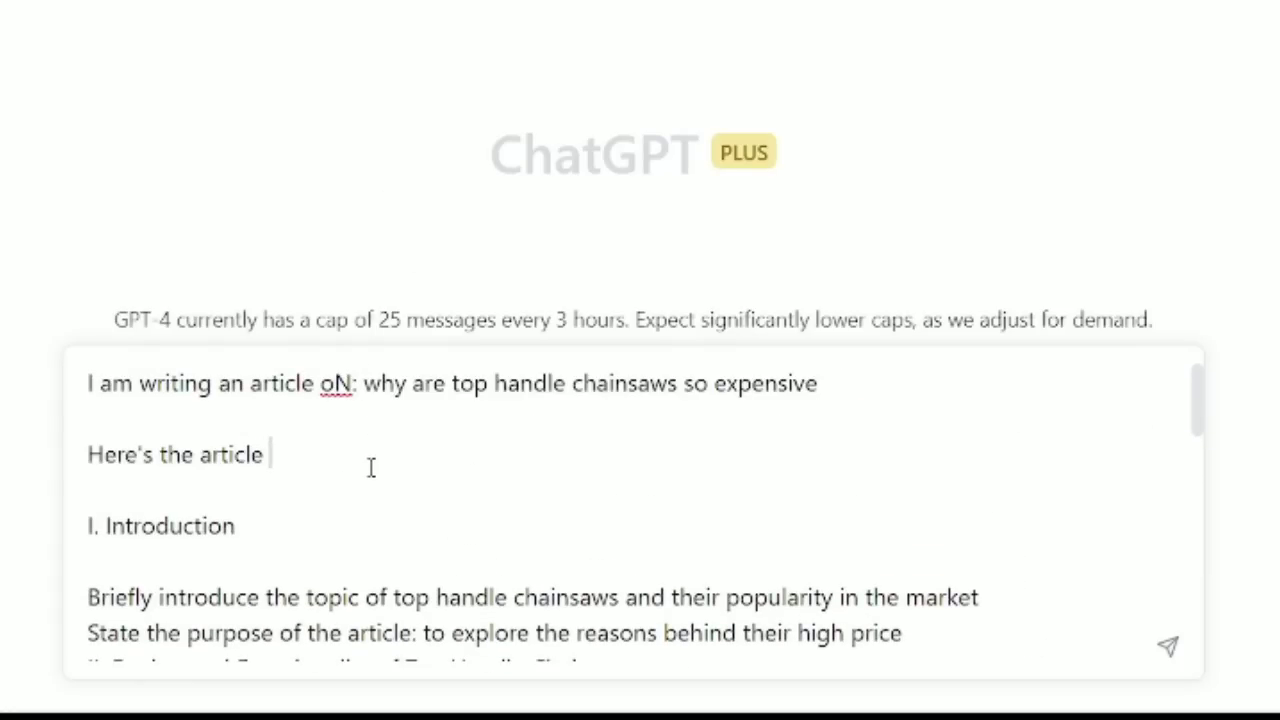
pyautogui.write('ne:')
# - Add the question "DO YOU UNERSTAND?" on a separate line after the outline's end
pyautogui.scroll(-10, 737, 600)
pyautogui.click(794, 664)
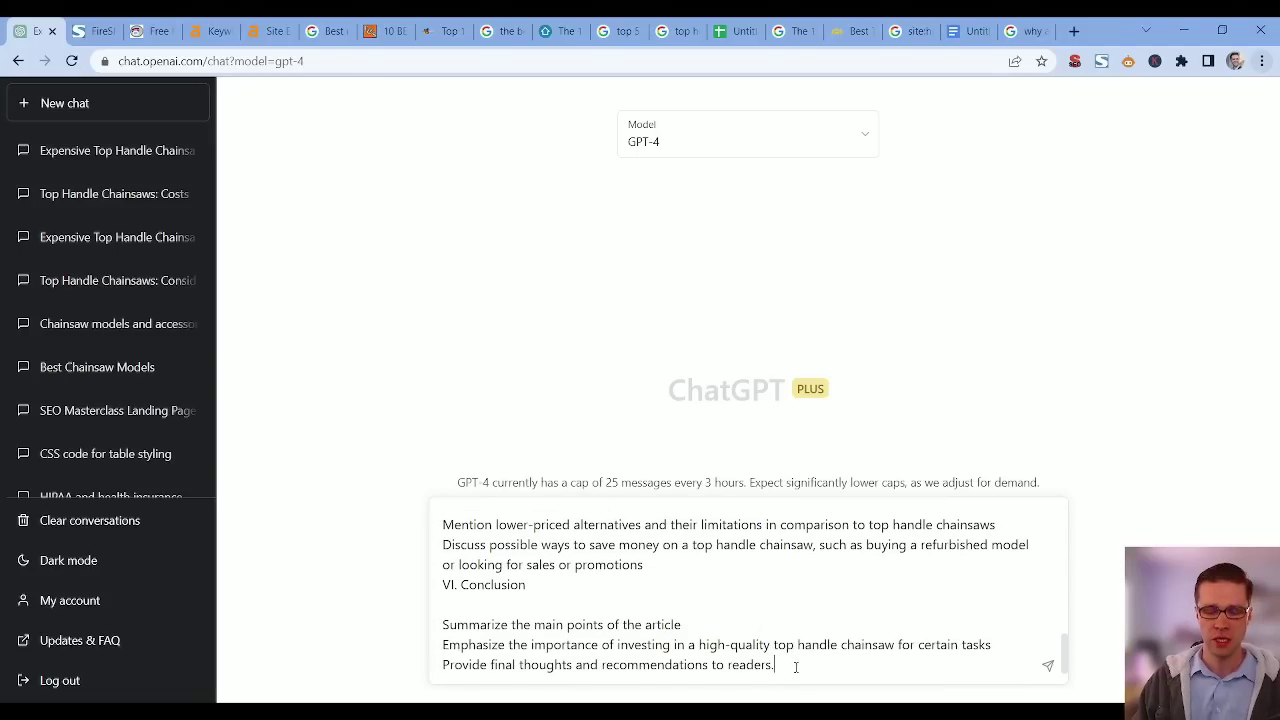
pyautogui.press('Return')
pyautogui.press('Return')
pyautogui.write('DO YO')
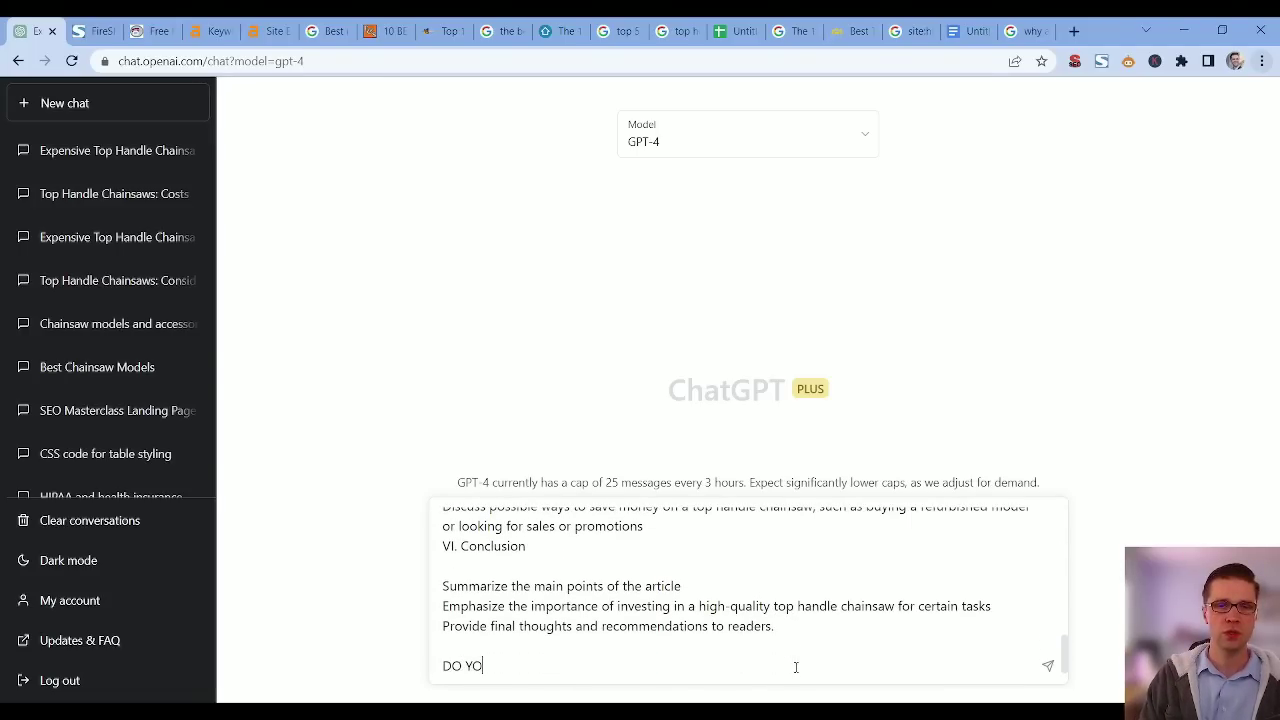
pyautogui.write('UNERSTAND?')
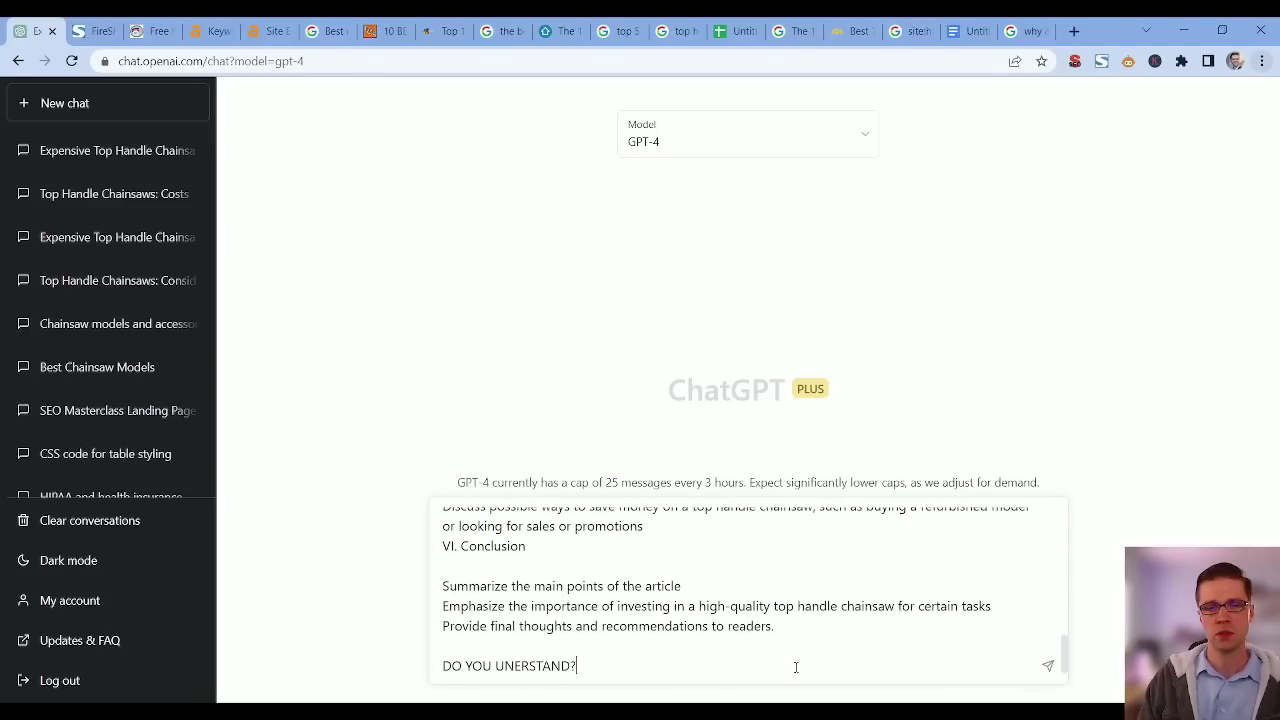
# - Send the outline prompt and start the next one with "Write Section I. in the voice of a person who has ALOT of experience in this"
pyautogui.press('Return')
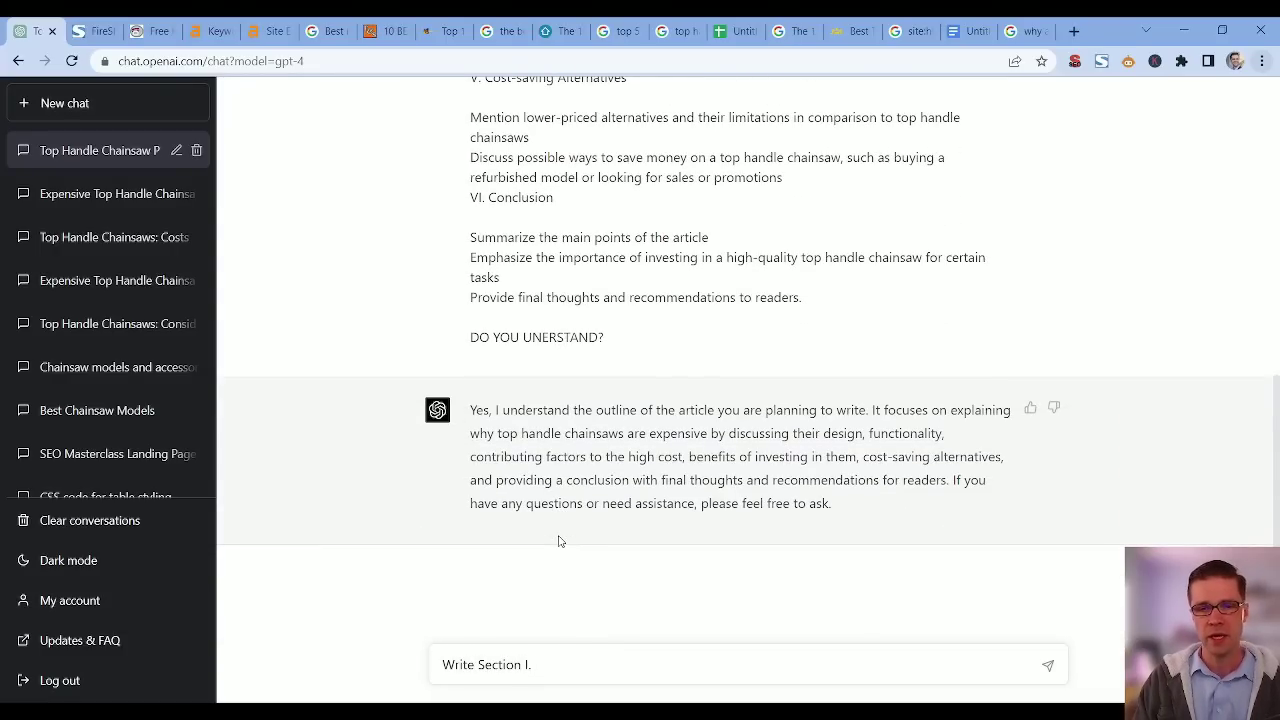
pyautogui.write('of a ')
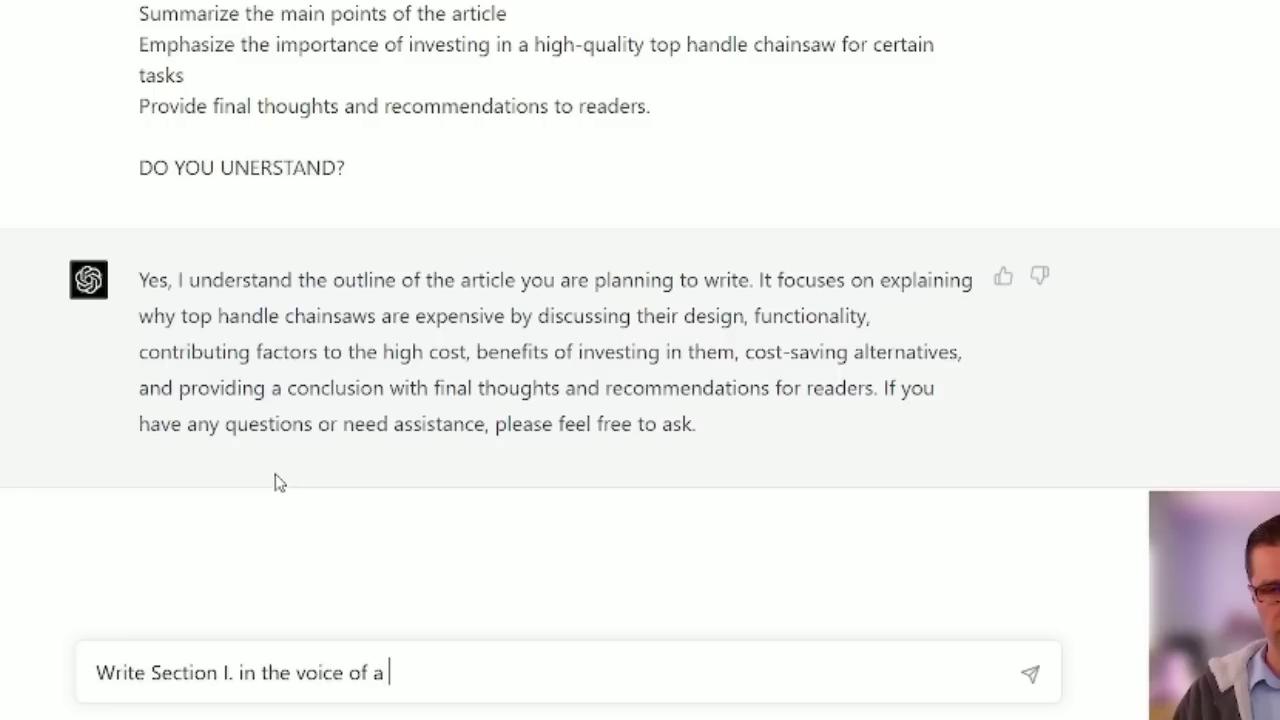
pyautogui.write('person who has ALOT of ex')
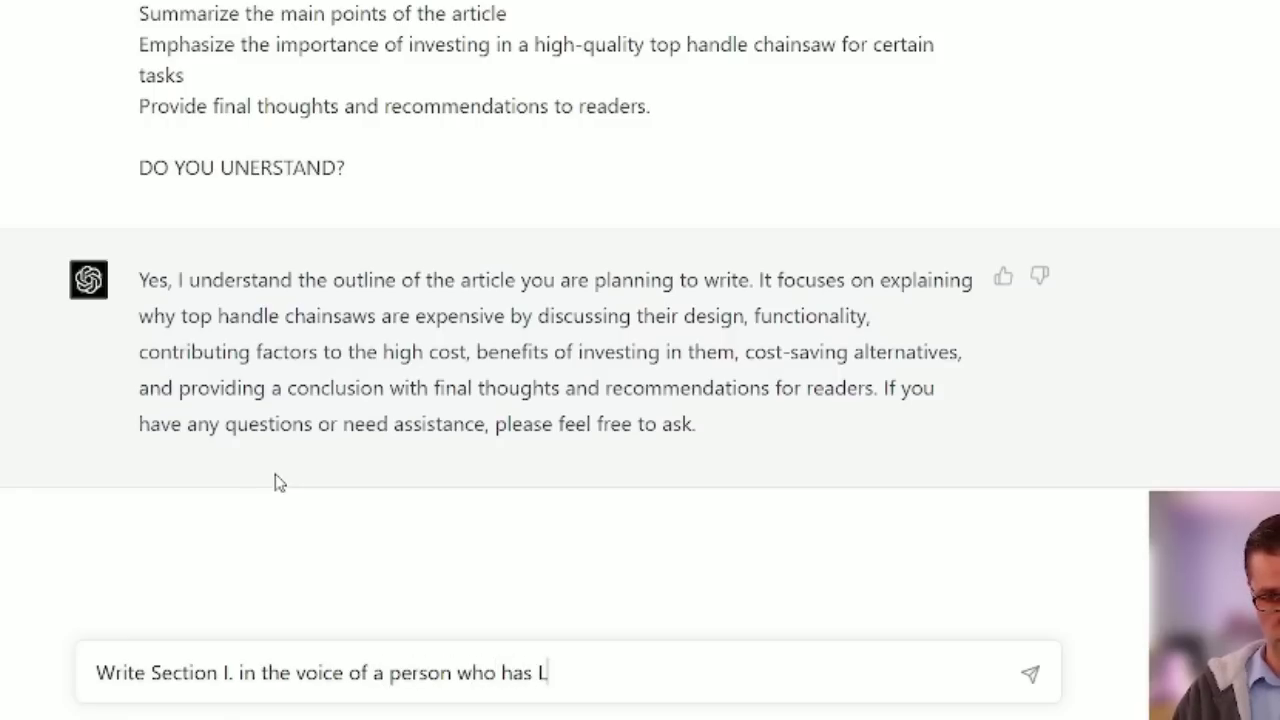
pyautogui.write('perience in tis')
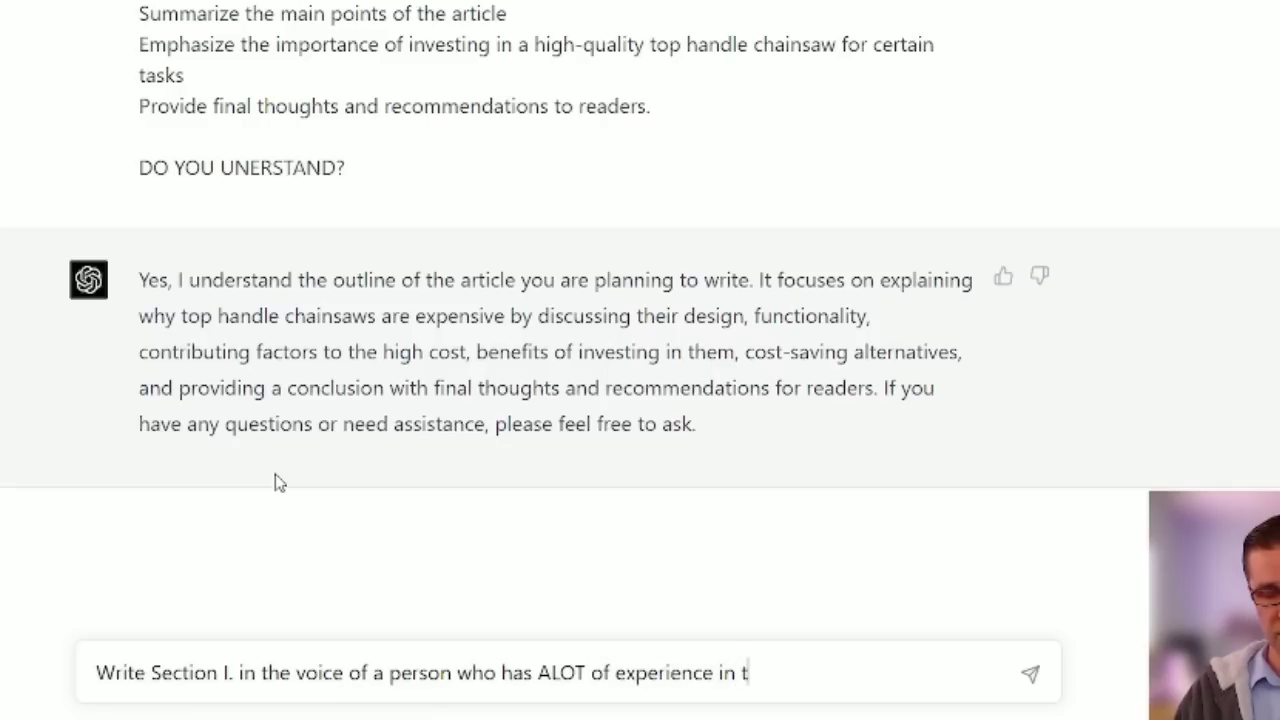
pyautogui.press('BackSpace')
pyautogui.press('BackSpace')
pyautogui.write('his')
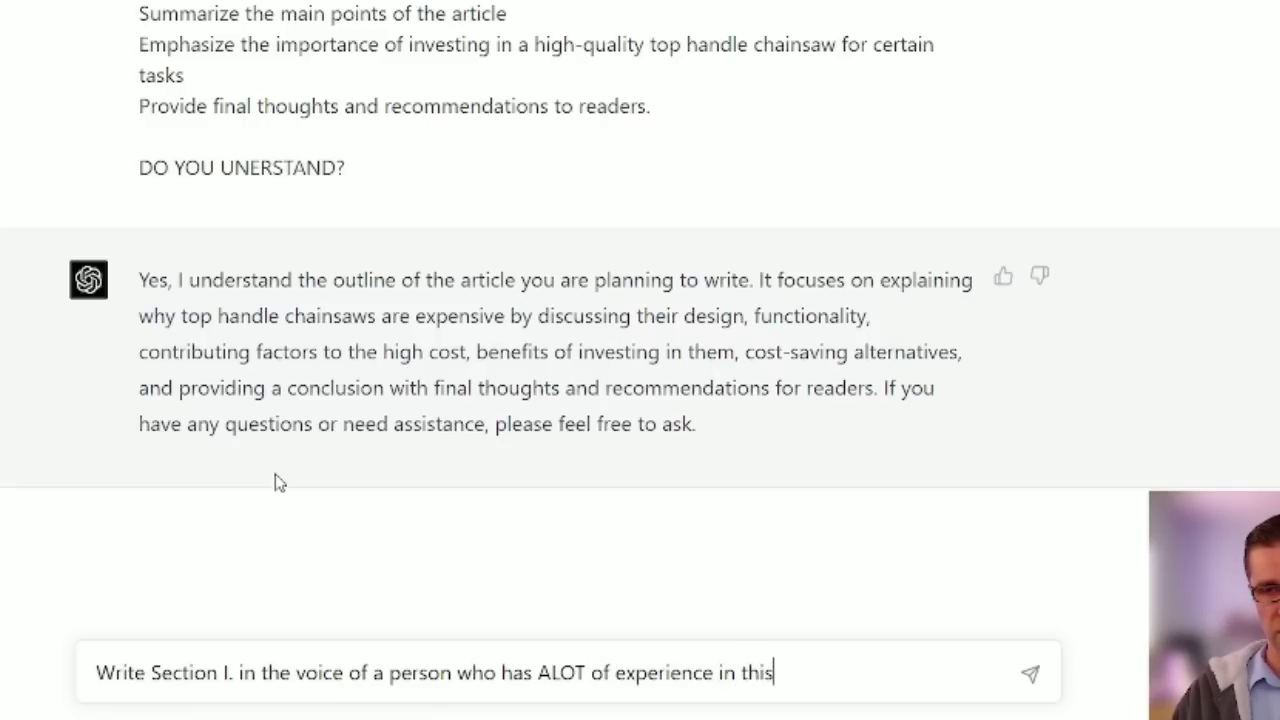
# - Continue the prompt with "and is fun to talk to and funny and bursty. Make sure to use markdown throughout."
pyautogui.write(' and is fun to talk to and funn')
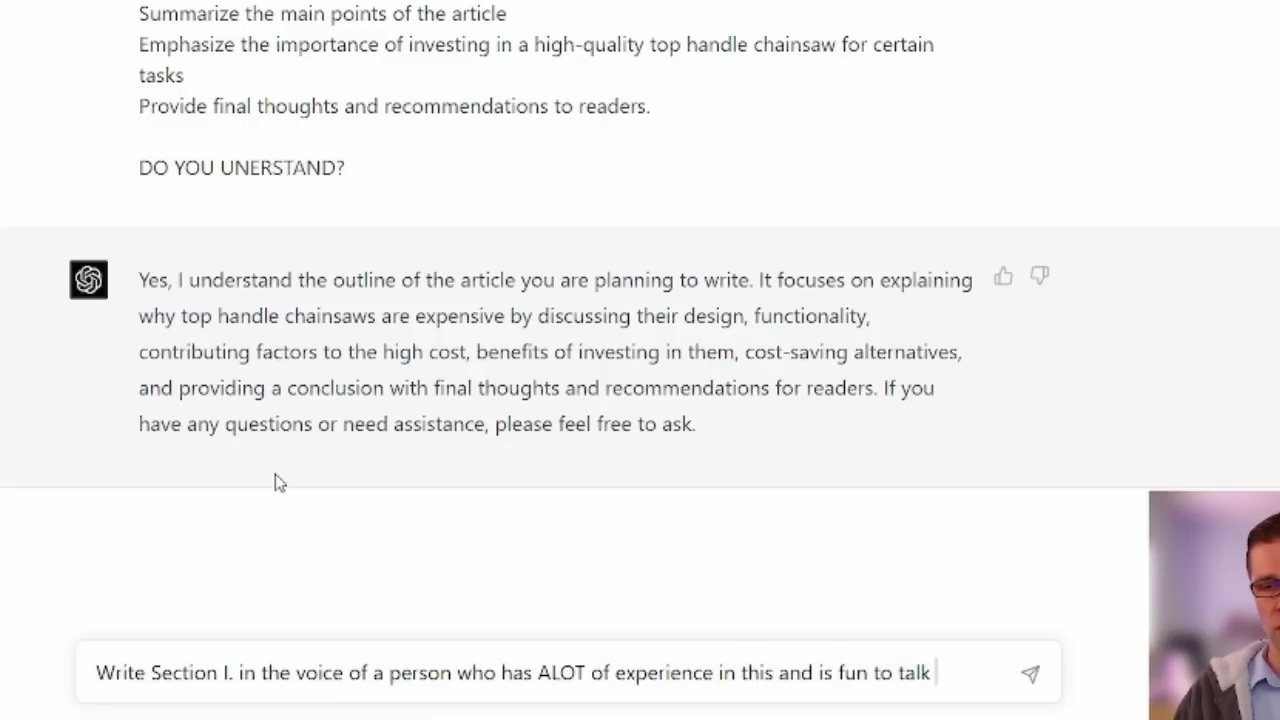
pyautogui.write('y and burts')
pyautogui.press('BackSpace')
pyautogui.press('BackSpace')
pyautogui.write('sty. Make sure to use markdown. throughout.')
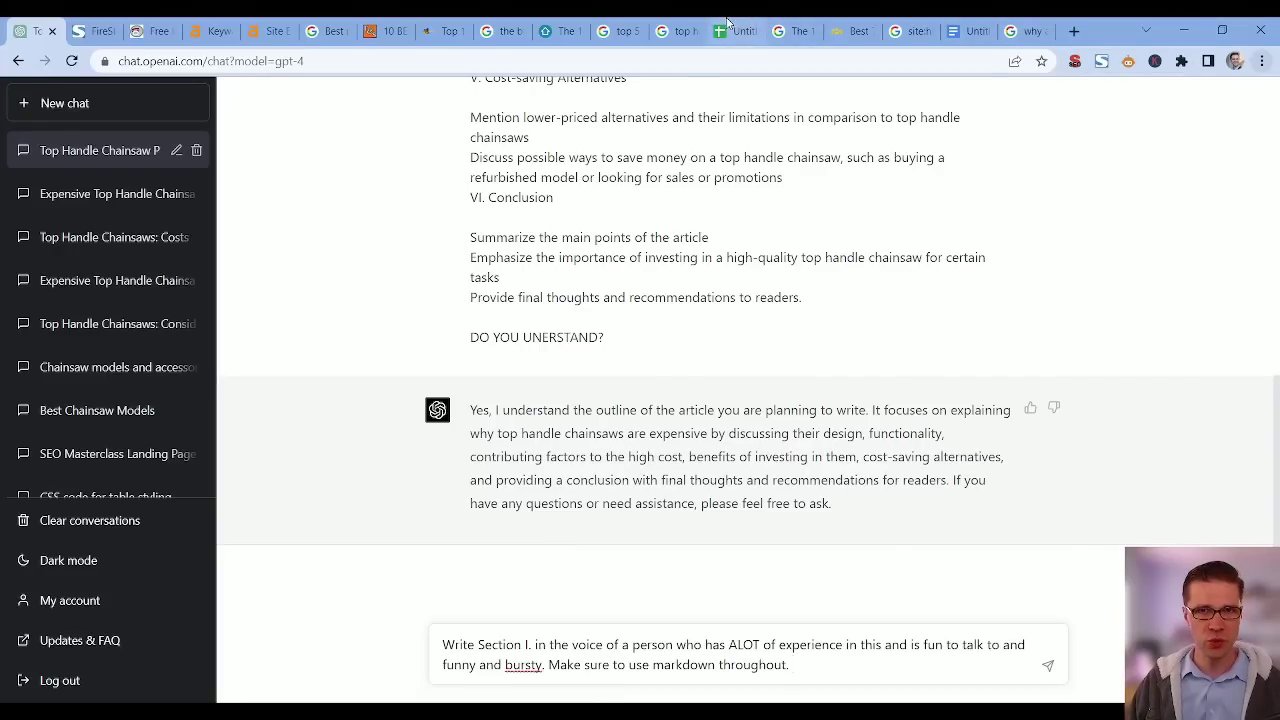
pyautogui.click(737, 31)
pyautogui.click(555, 347)
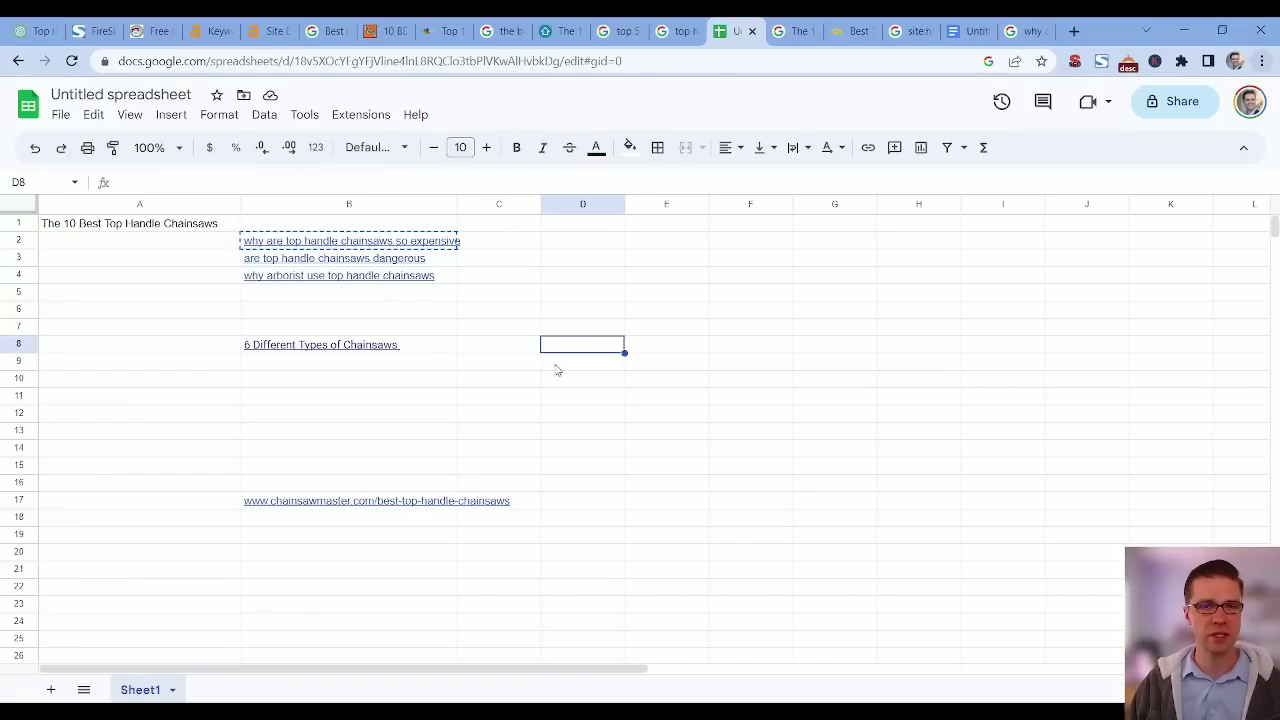
pyautogui.click(95, 31)
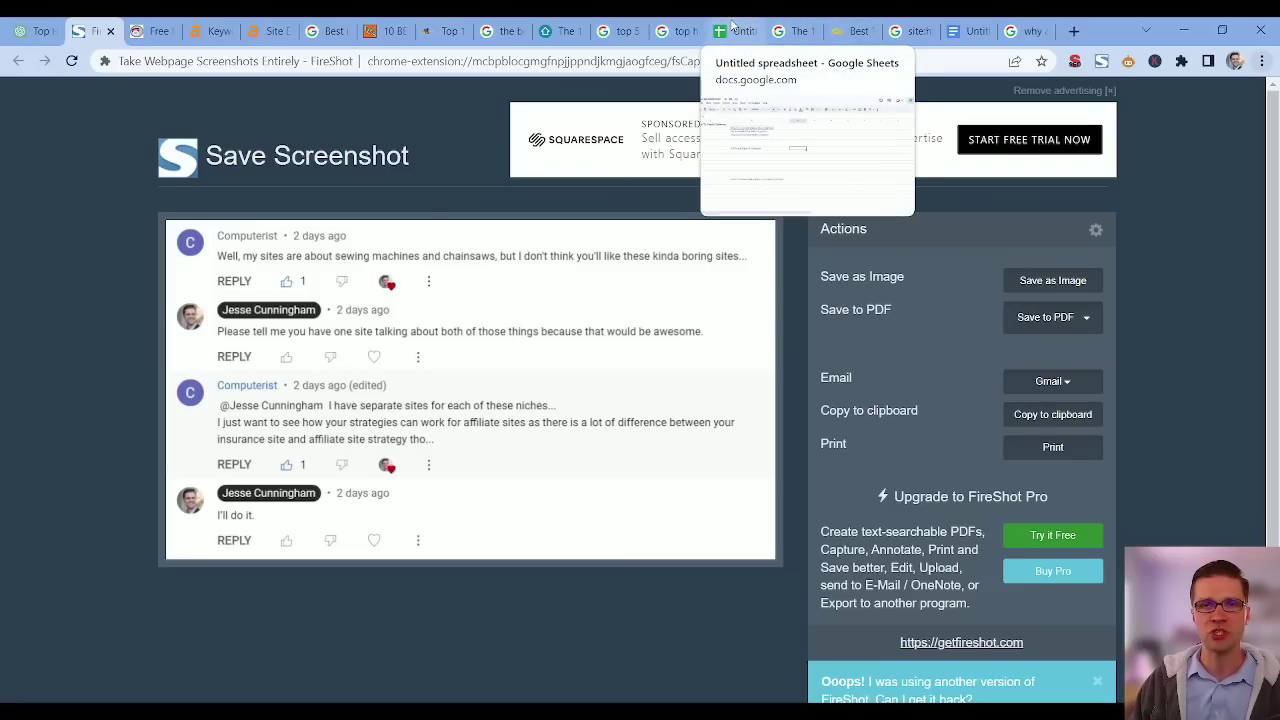
# - Replace the main article title in cell A1 of the Google Sheets plan with the chainsawmaster.com URL copied from B17
pyautogui.click(733, 31)
pyautogui.click(150, 226)
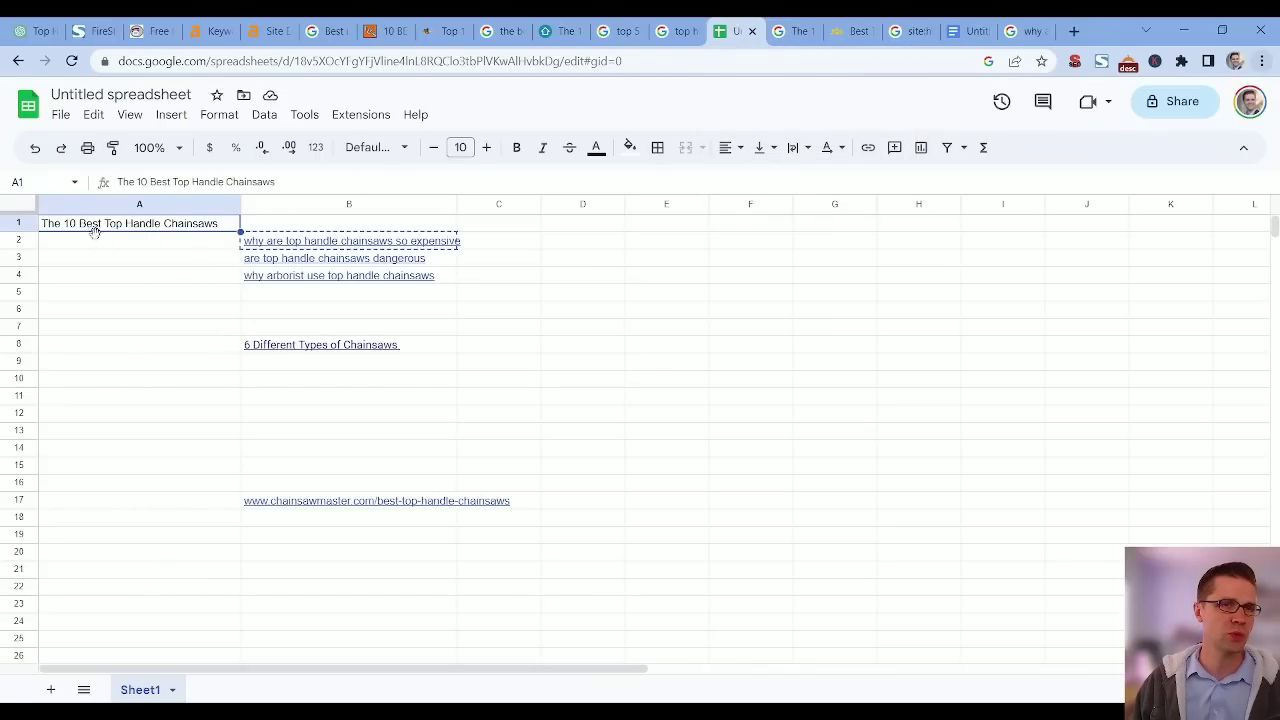
pyautogui.click(321, 505)
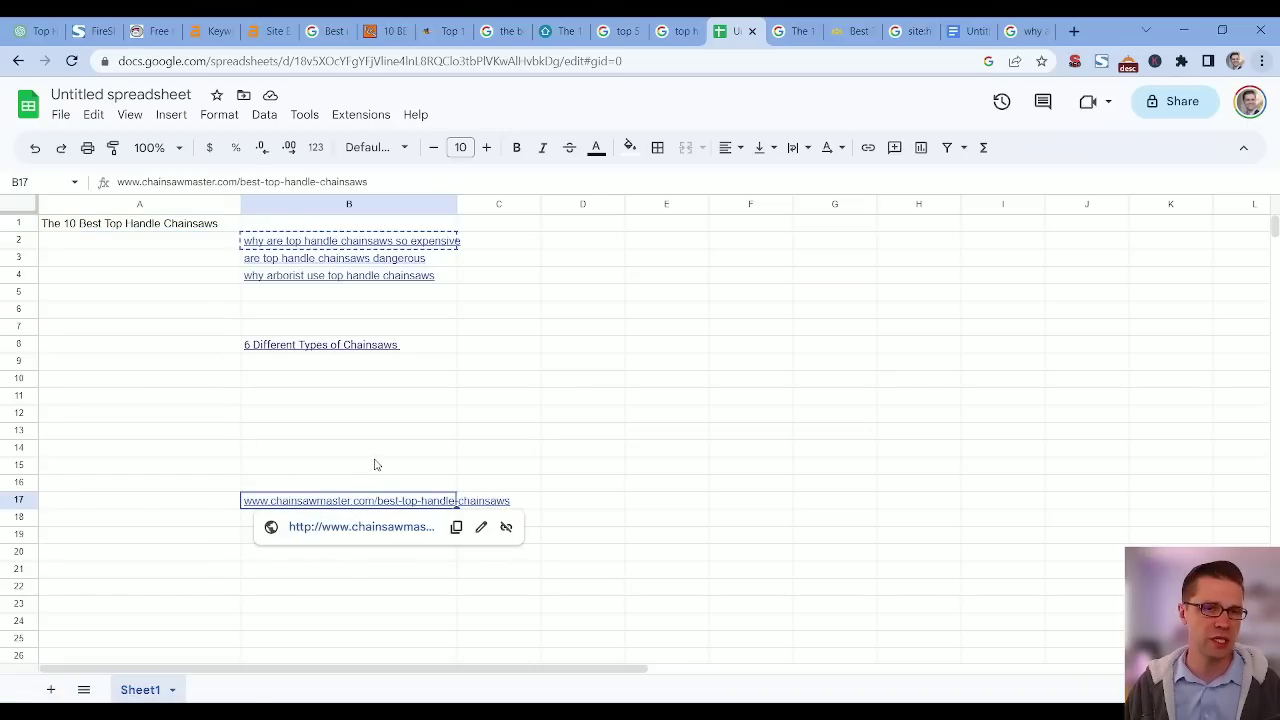
pyautogui.hotkey('ctrl', 'c')
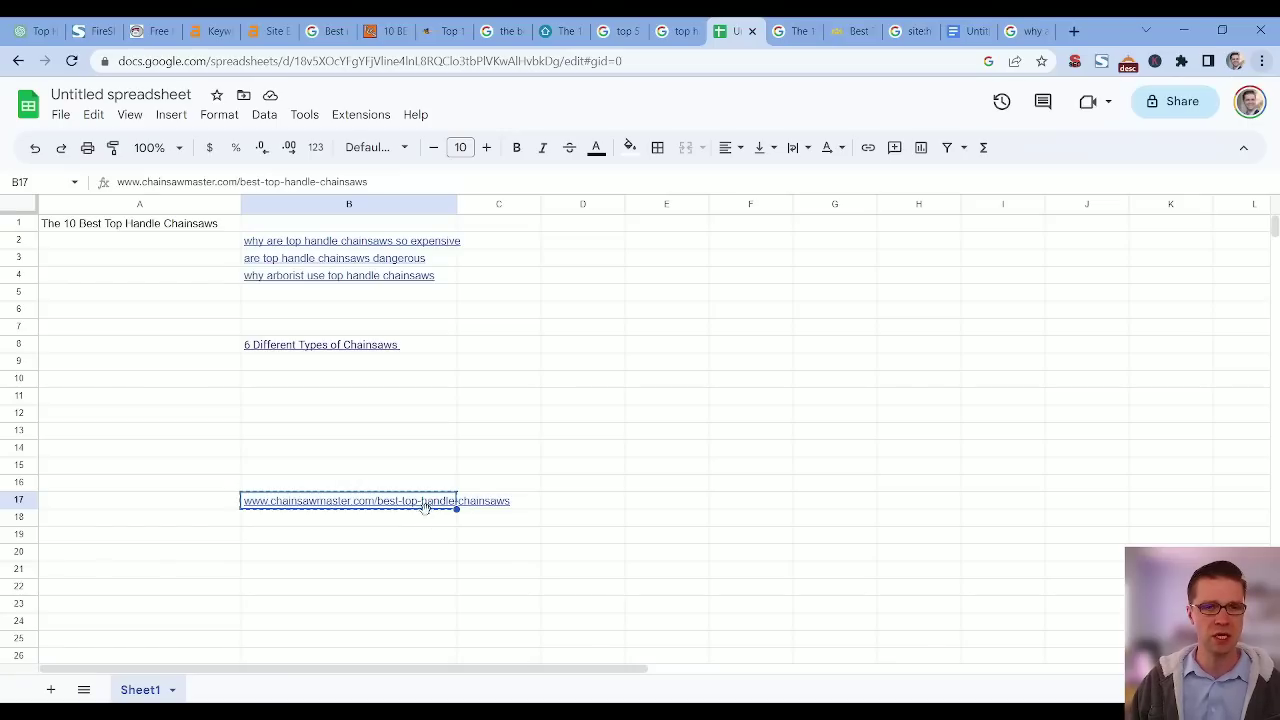
pyautogui.click(193, 229)
pyautogui.hotkey('ctrl', 'v')
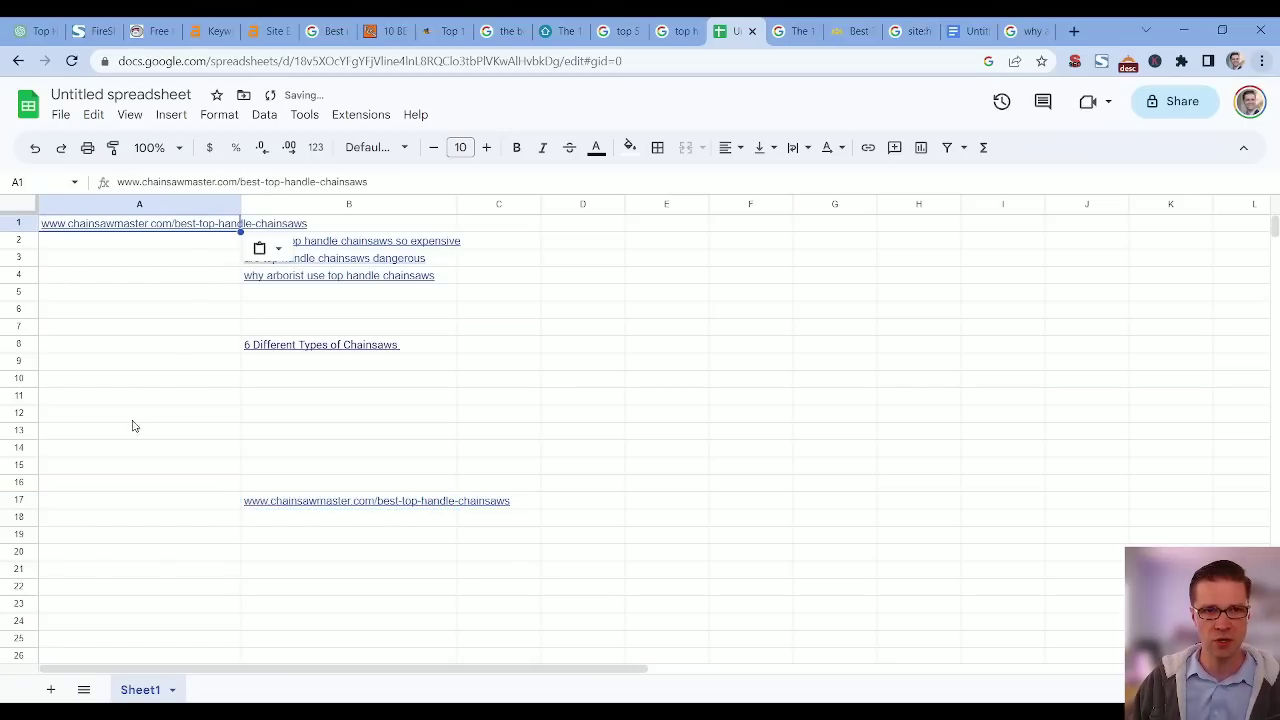
pyautogui.click(38, 31)
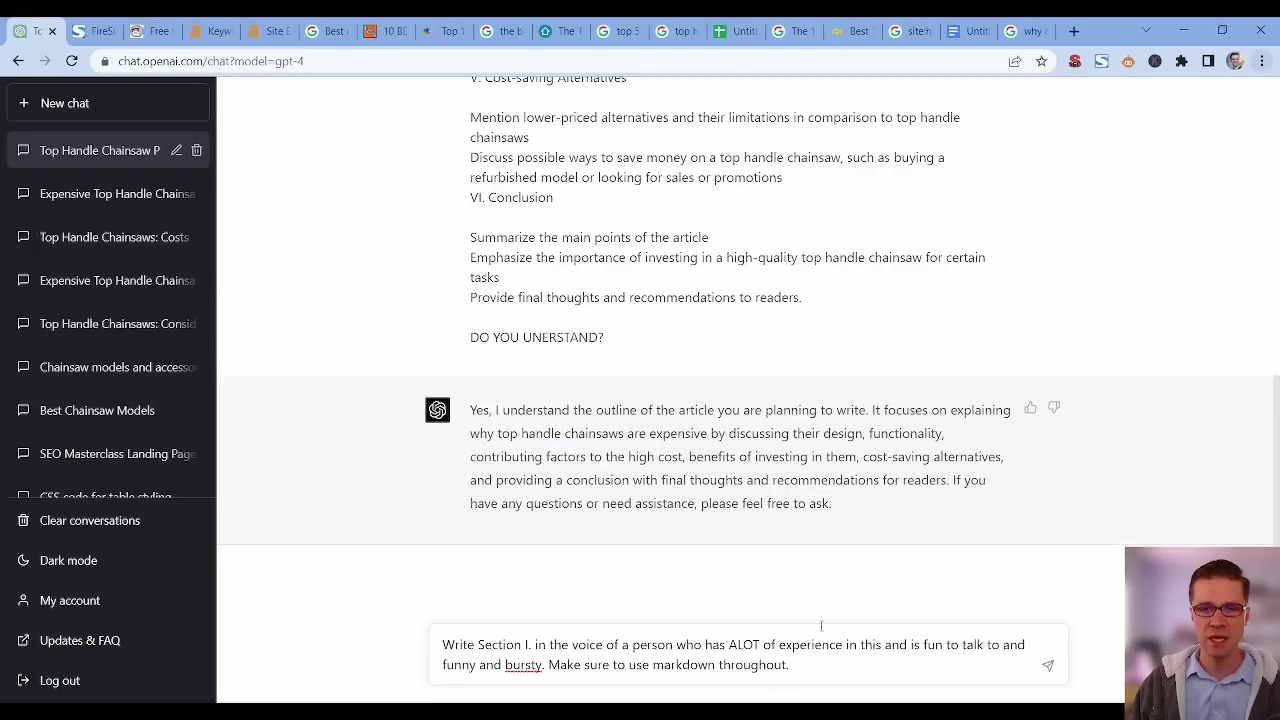
pyautogui.click(738, 31)
pyautogui.click(15, 22)
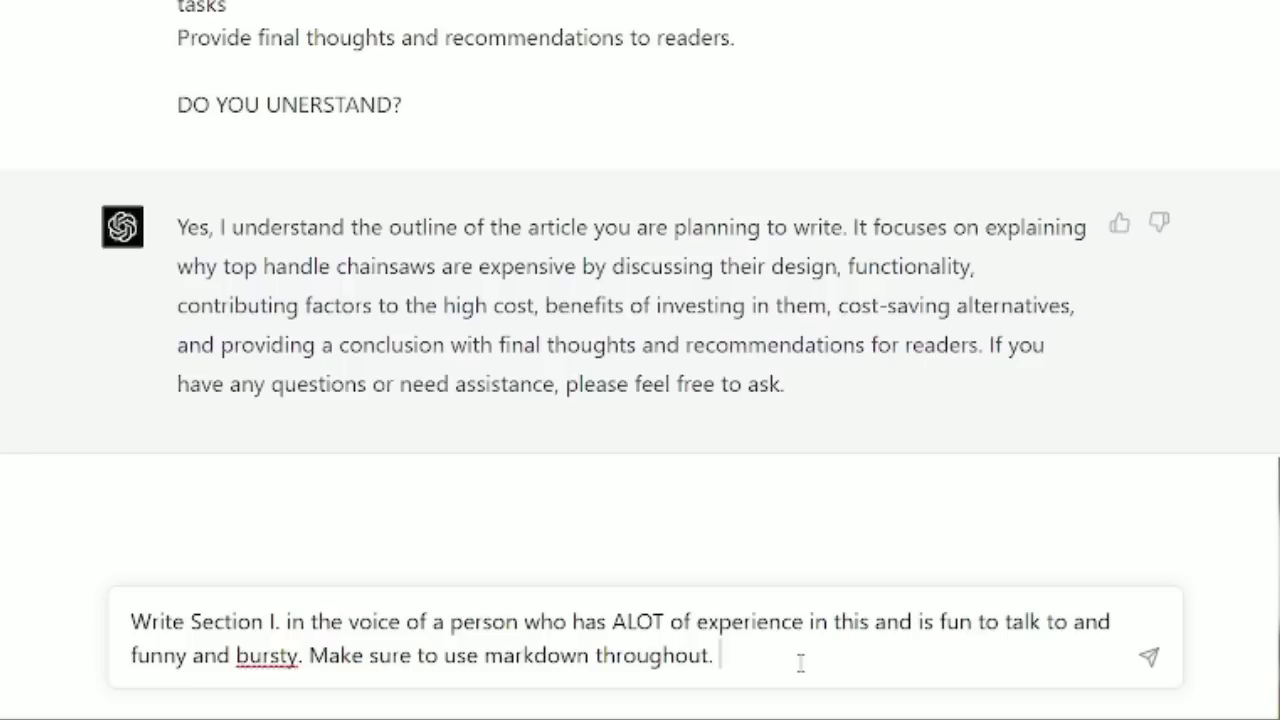
pyautogui.write('Insert this URL (')
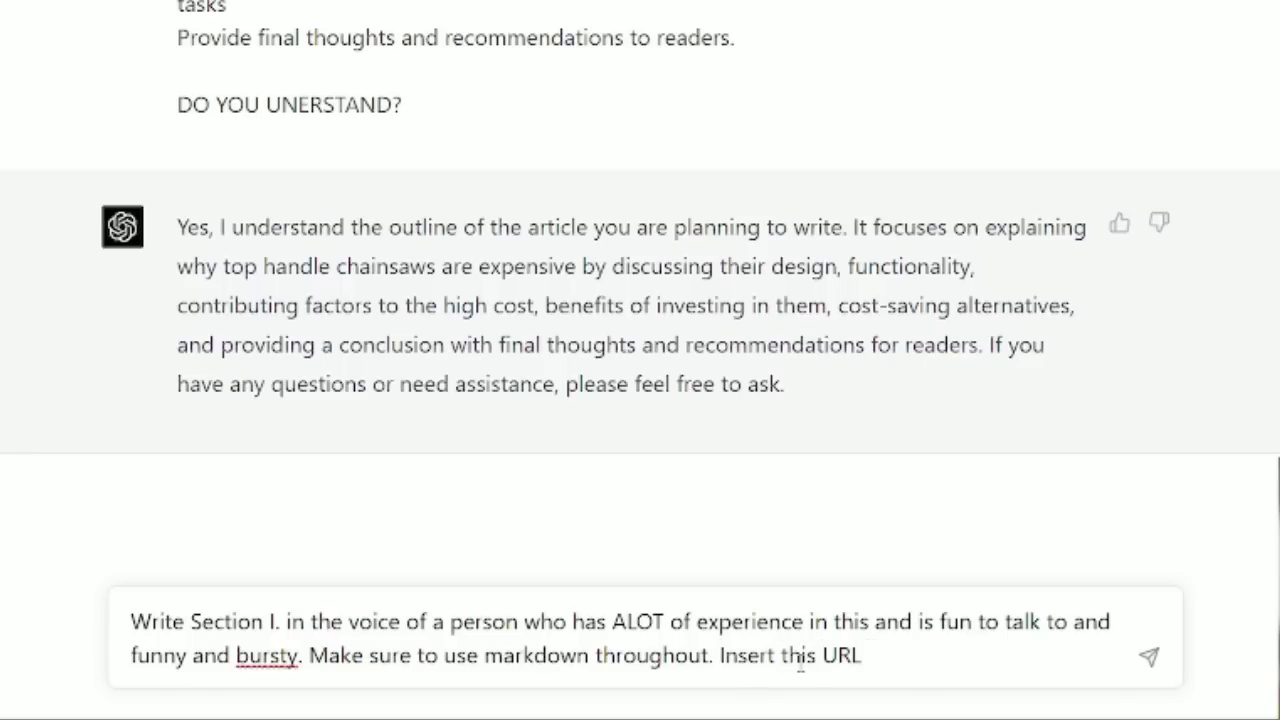
pyautogui.hotkey('ctrl', 'v')
# - Close the parenthesis after the URL and finish the sentence with "in rich anchor text throughout, where necessary."
pyautogui.write(') as rich')
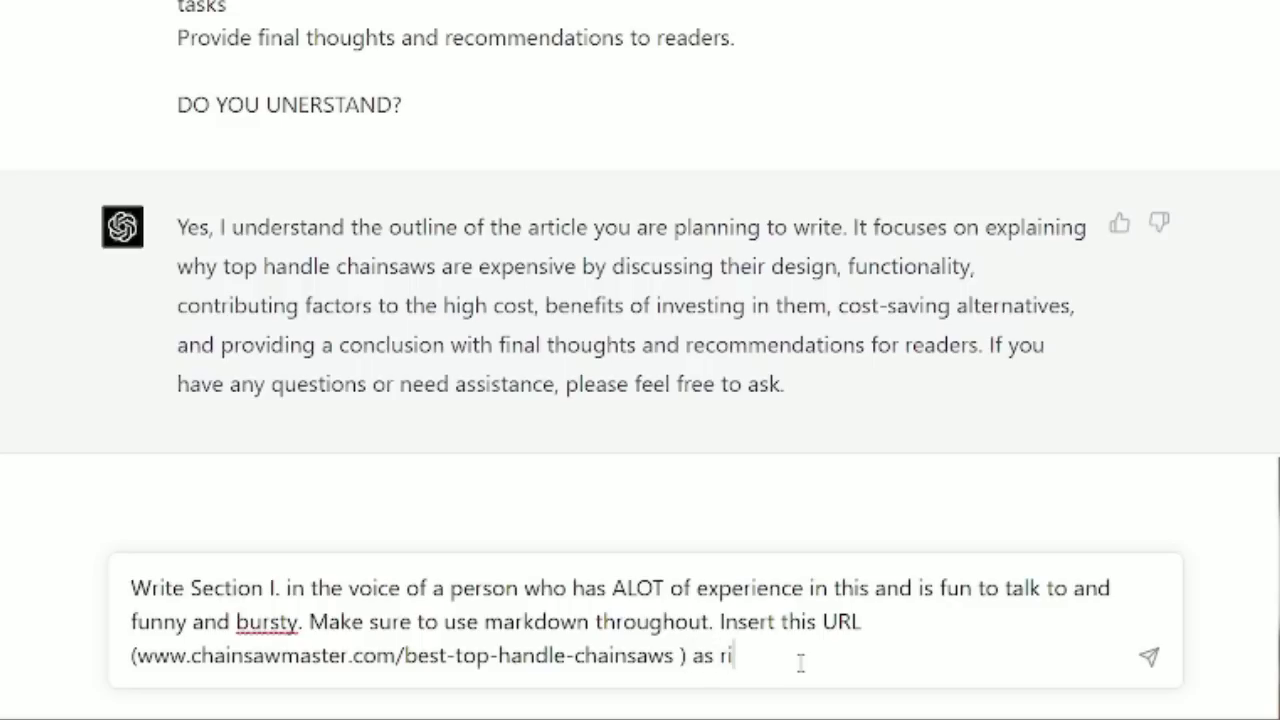
pyautogui.press('BackSpace')
pyautogui.press('BackSpace')
pyautogui.press('BackSpace')
pyautogui.press('BackSpace')
pyautogui.press('BackSpace')
pyautogui.press('BackSpace')
pyautogui.press('BackSpace')
pyautogui.write('in rich and')
pyautogui.write('hor text ')
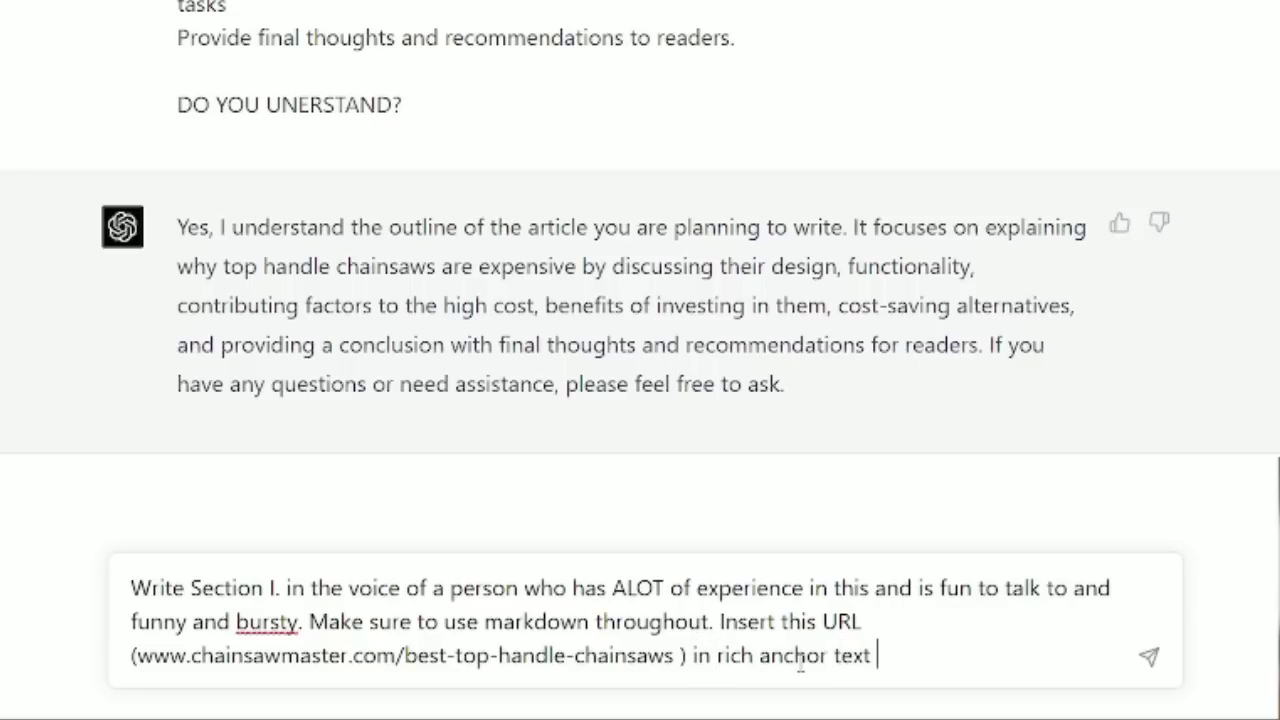
pyautogui.write('throughout, where necessa')
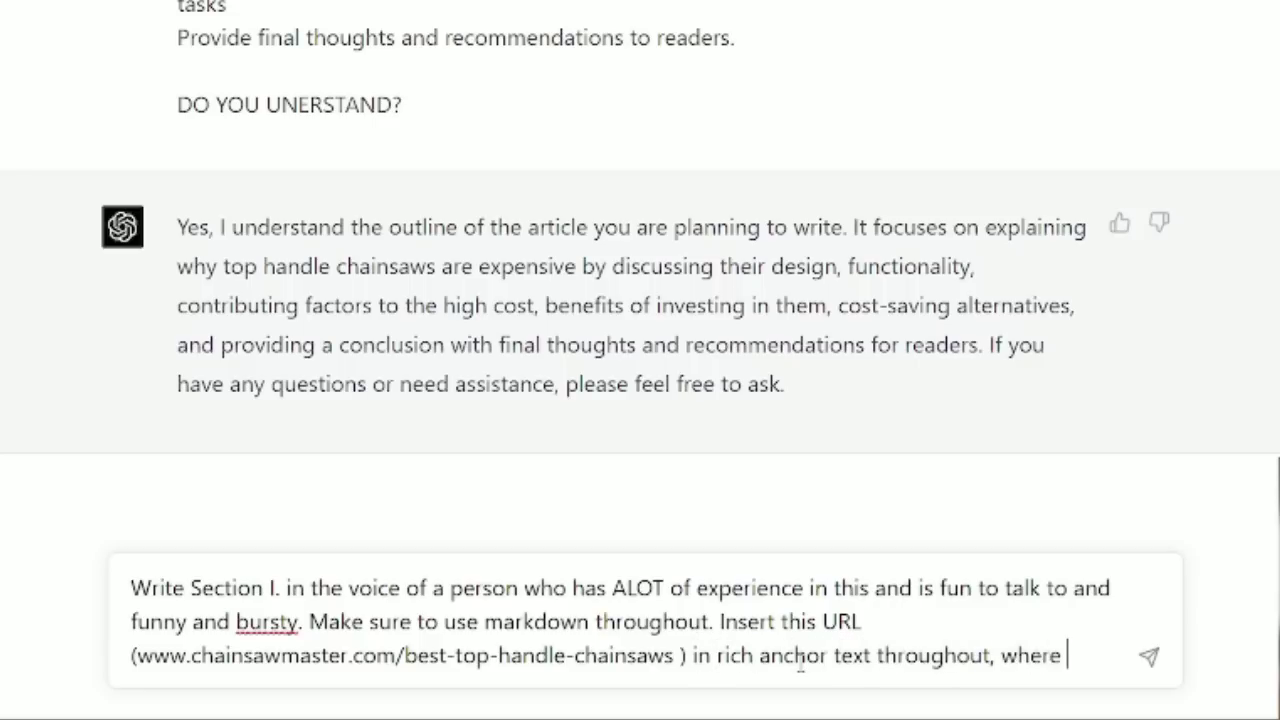
pyautogui.write('ry.')
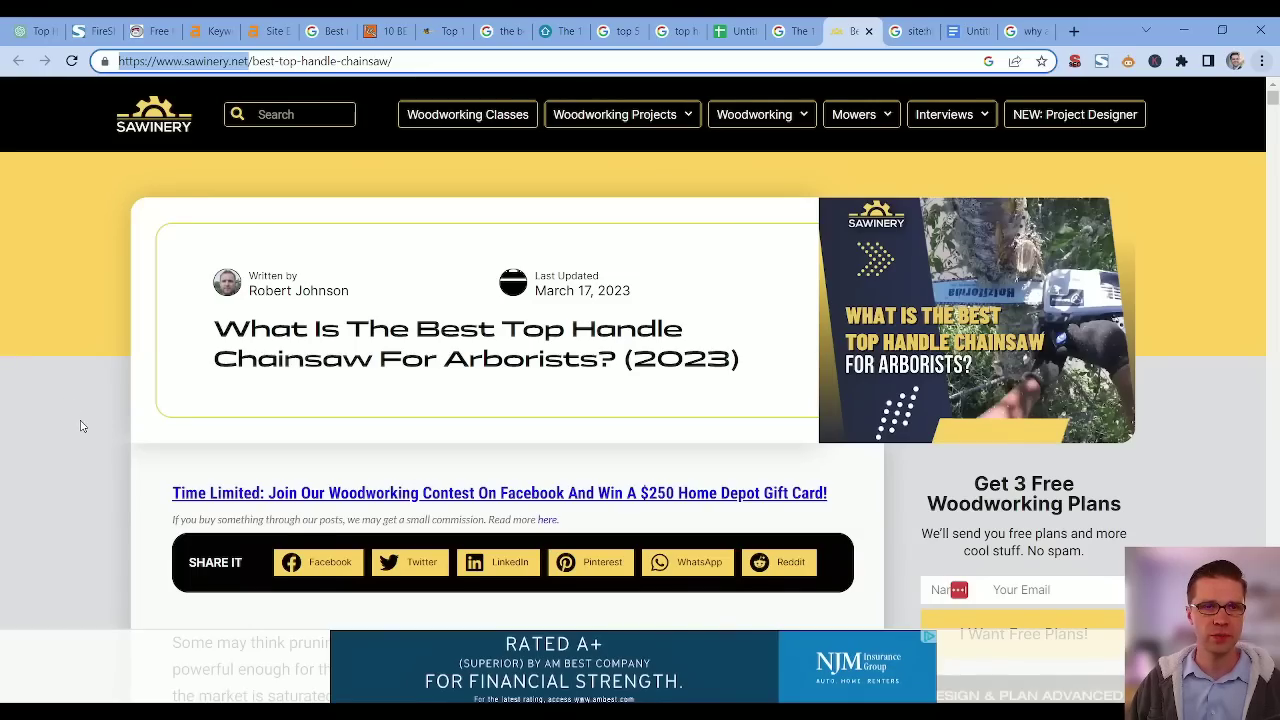
# - Analyze the page content of the sawinery.net best top handle chainsaw article with Keywords Everywhere
pyautogui.scroll(-10, 80, 423)
pyautogui.scroll(10, 80, 423)
pyautogui.click(392, 346)
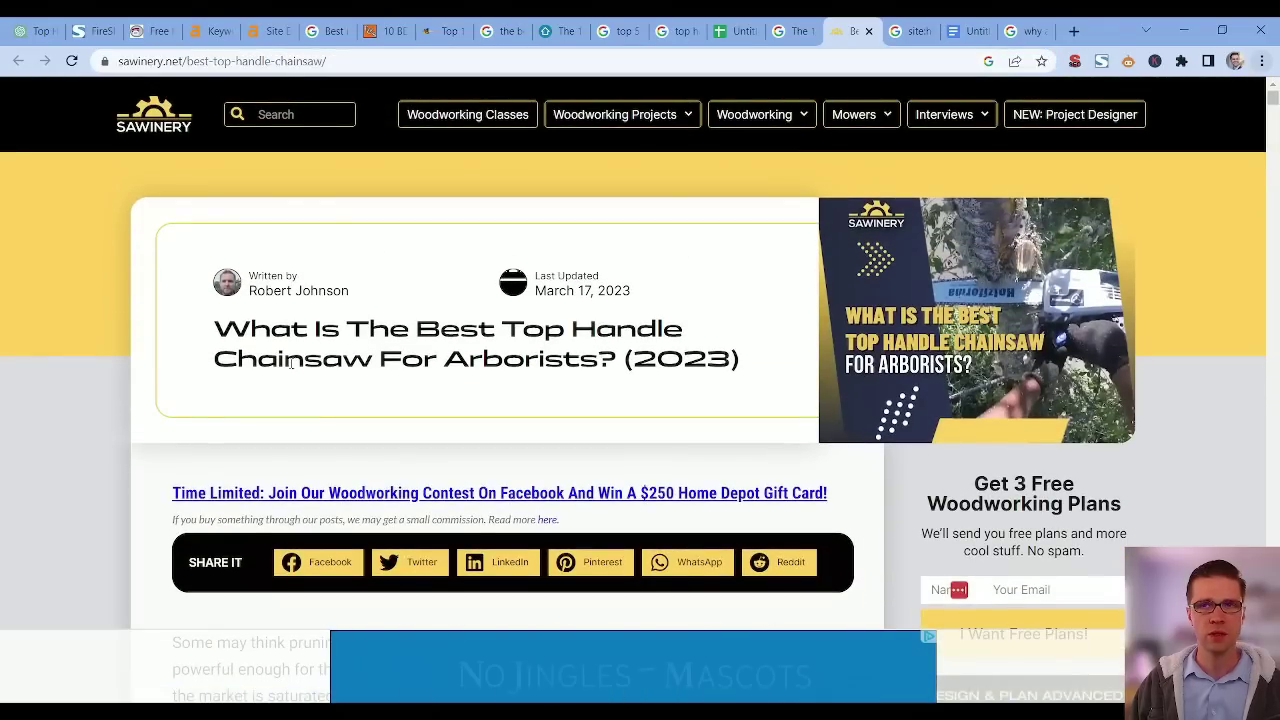
pyautogui.click(1155, 61)
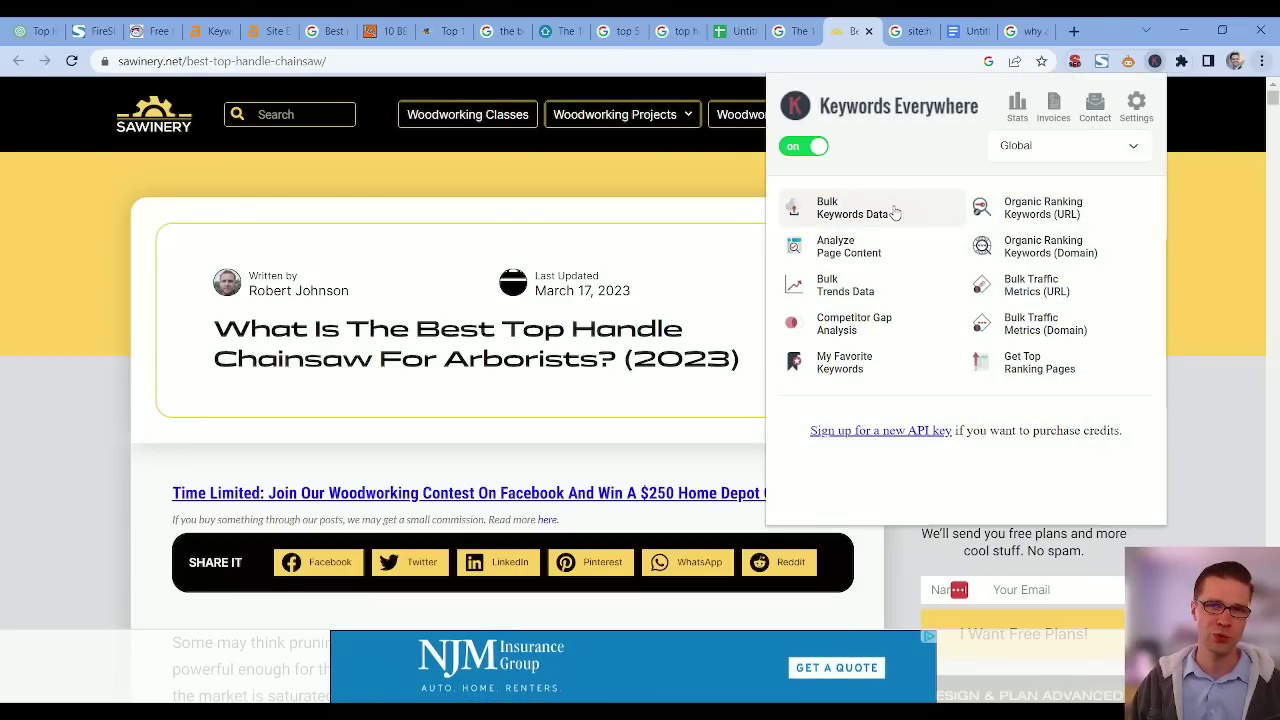
pyautogui.click(866, 250)
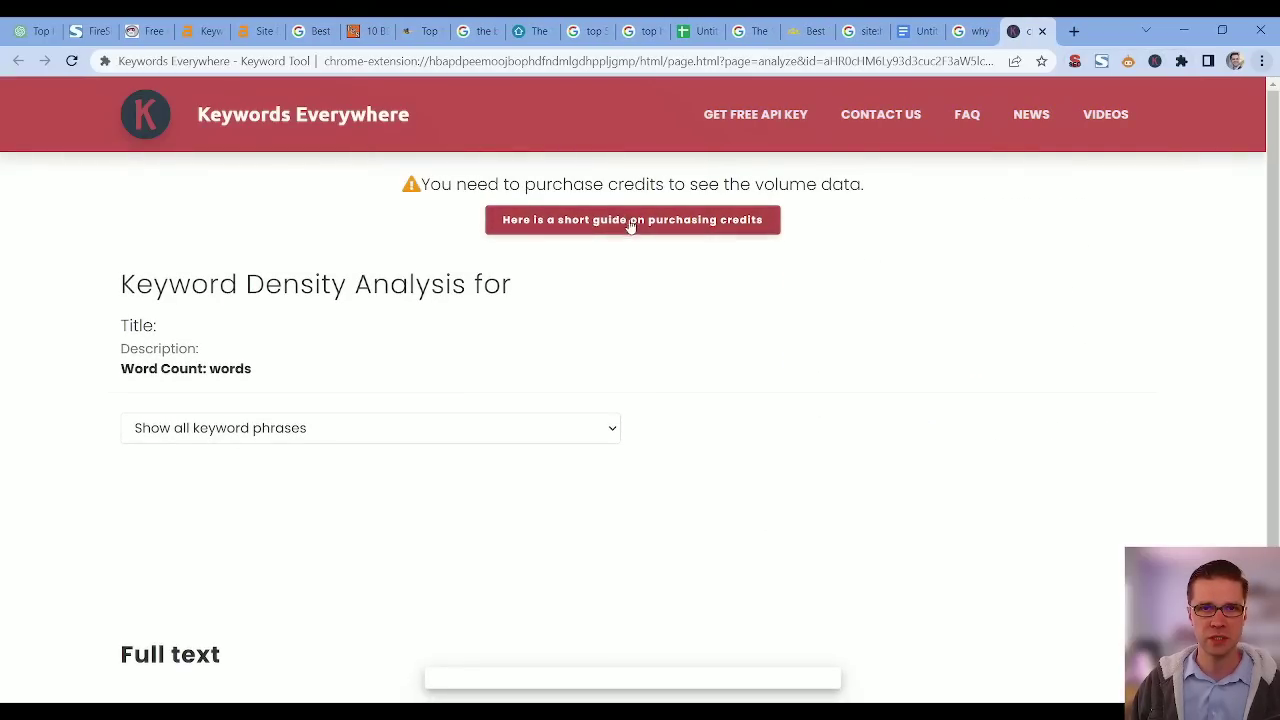
pyautogui.scroll(-2, 108, 362)
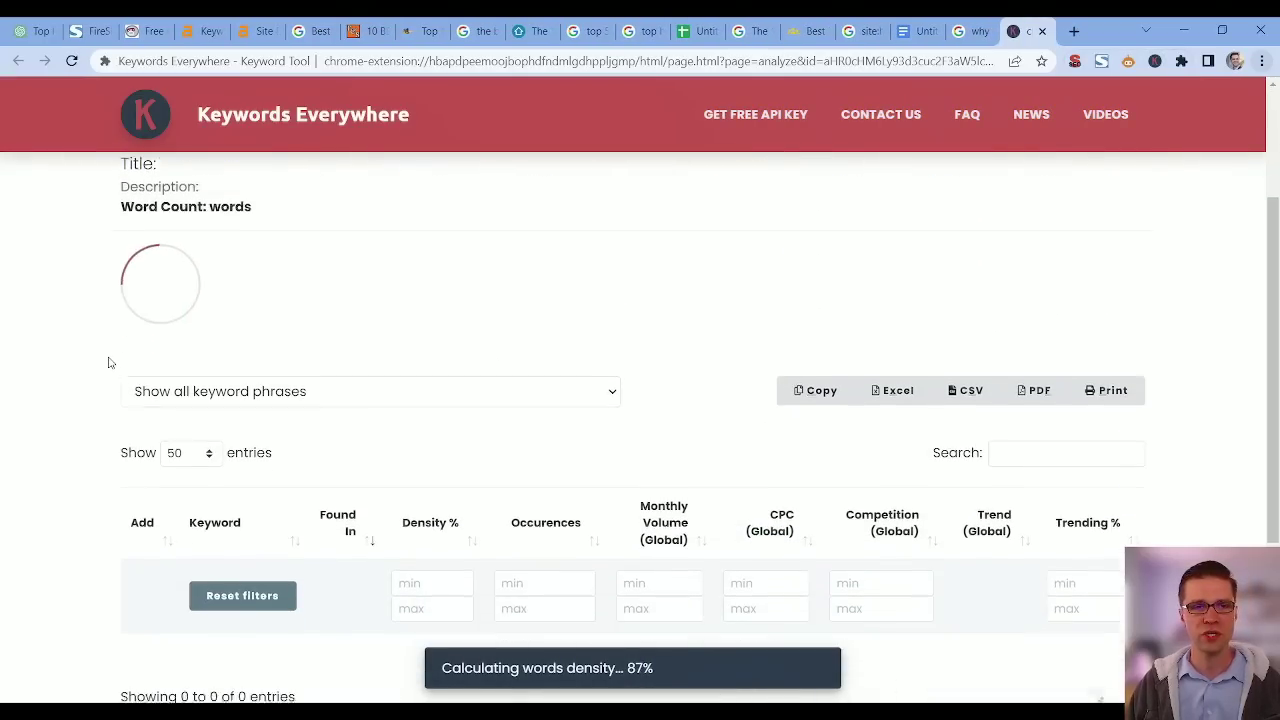
pyautogui.scroll(-1, 56, 382)
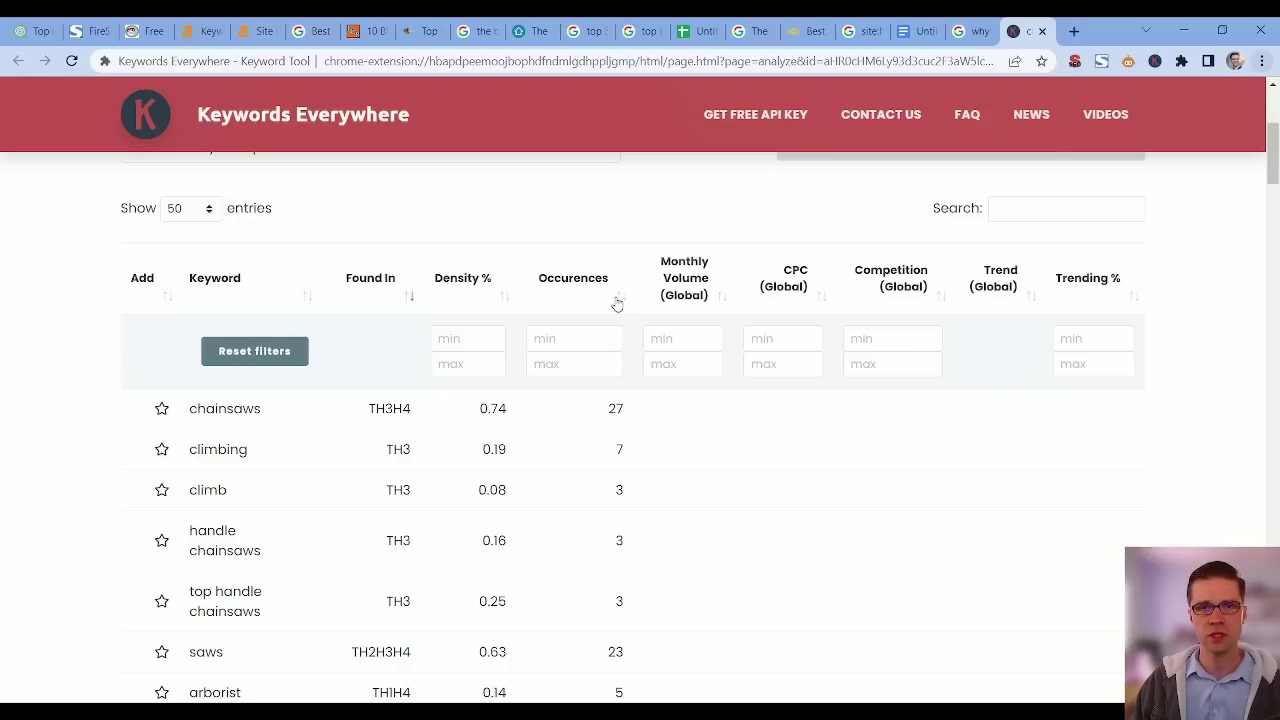
# - Sort the keyword density table by occurrences from highest to lowest
pyautogui.click(617, 300)
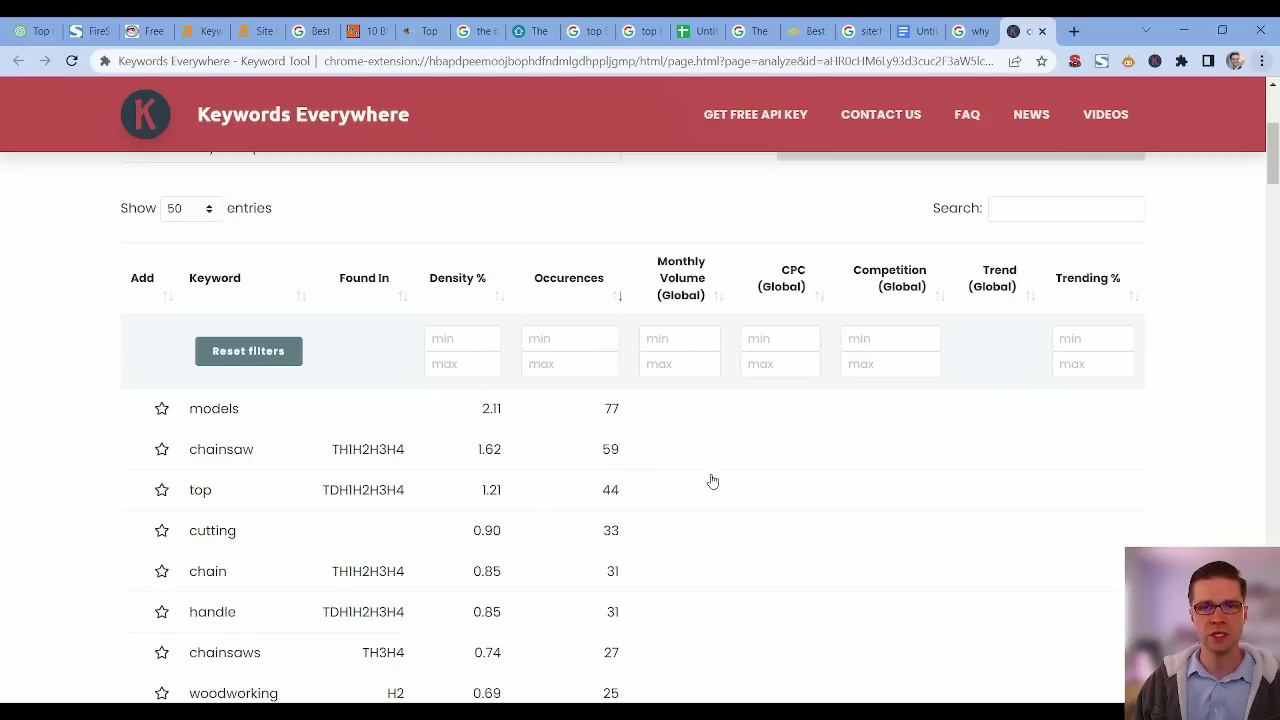
pyautogui.moveTo(889, 463); pyautogui.dragTo(614, 237)
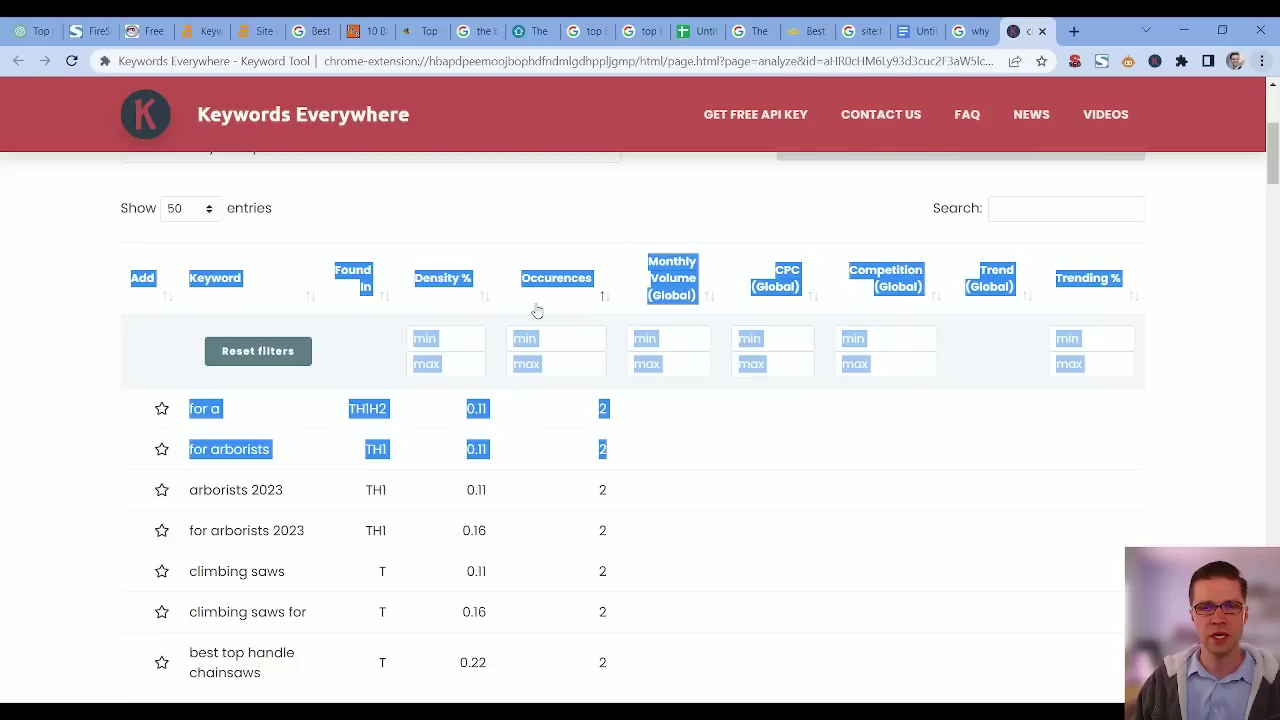
pyautogui.click(14, 351)
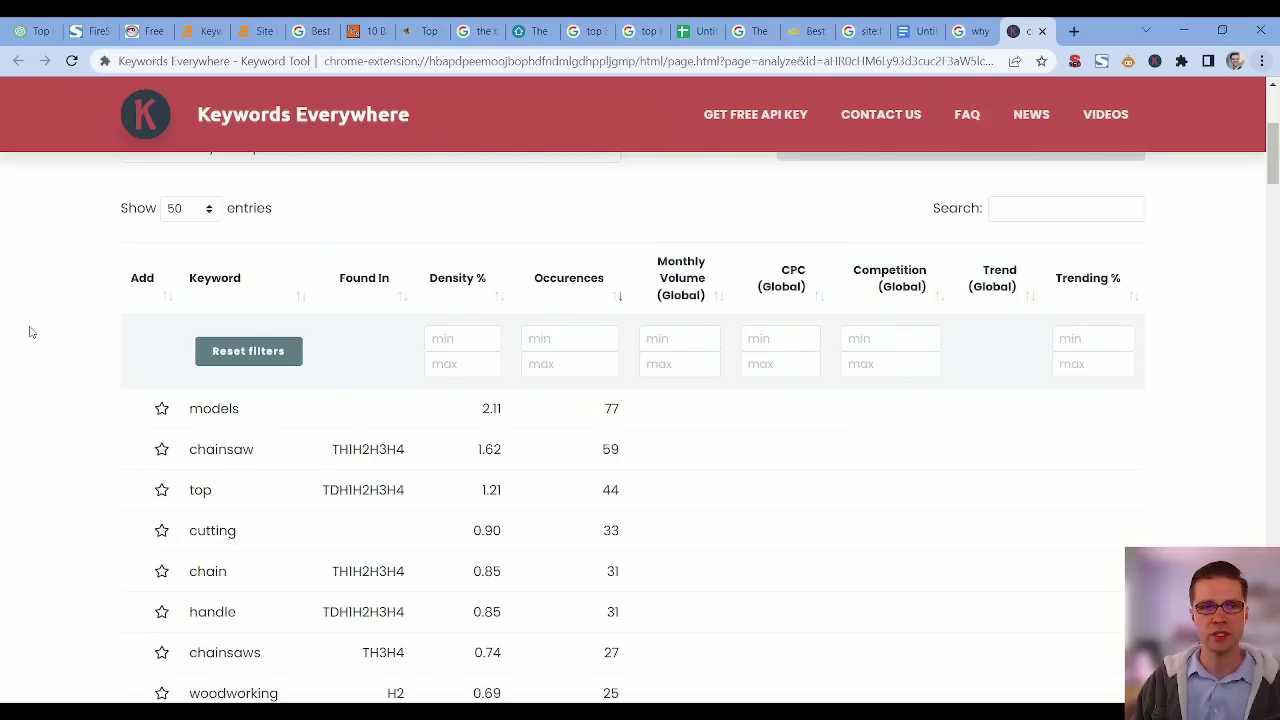
# - Copy the most frequent keyword rows, from "models" through "expand", and paste them into a new sheet of the Google Sheets plan
pyautogui.scroll(-1, 30, 332)
pyautogui.moveTo(145, 330); pyautogui.dragTo(662, 634)
pyautogui.scroll(-5, 678, 609)
pyautogui.scroll(-10, 643, 497)
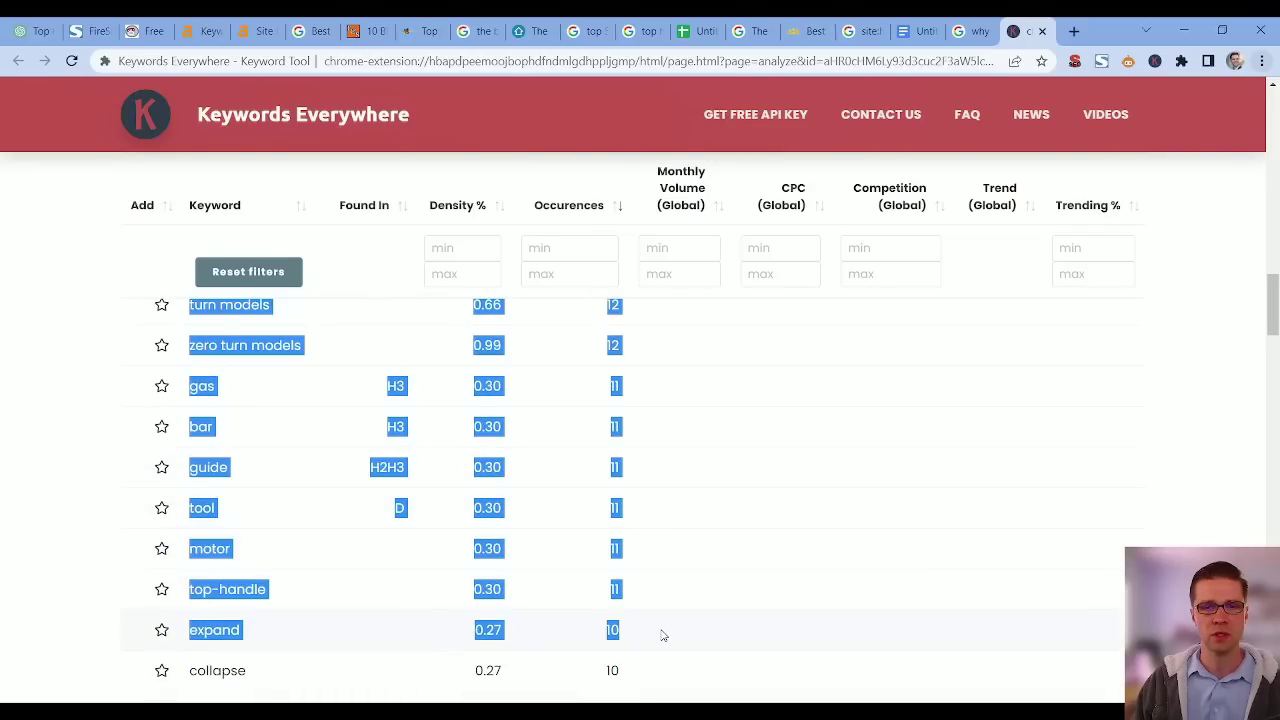
pyautogui.click(703, 24)
pyautogui.click(50, 689)
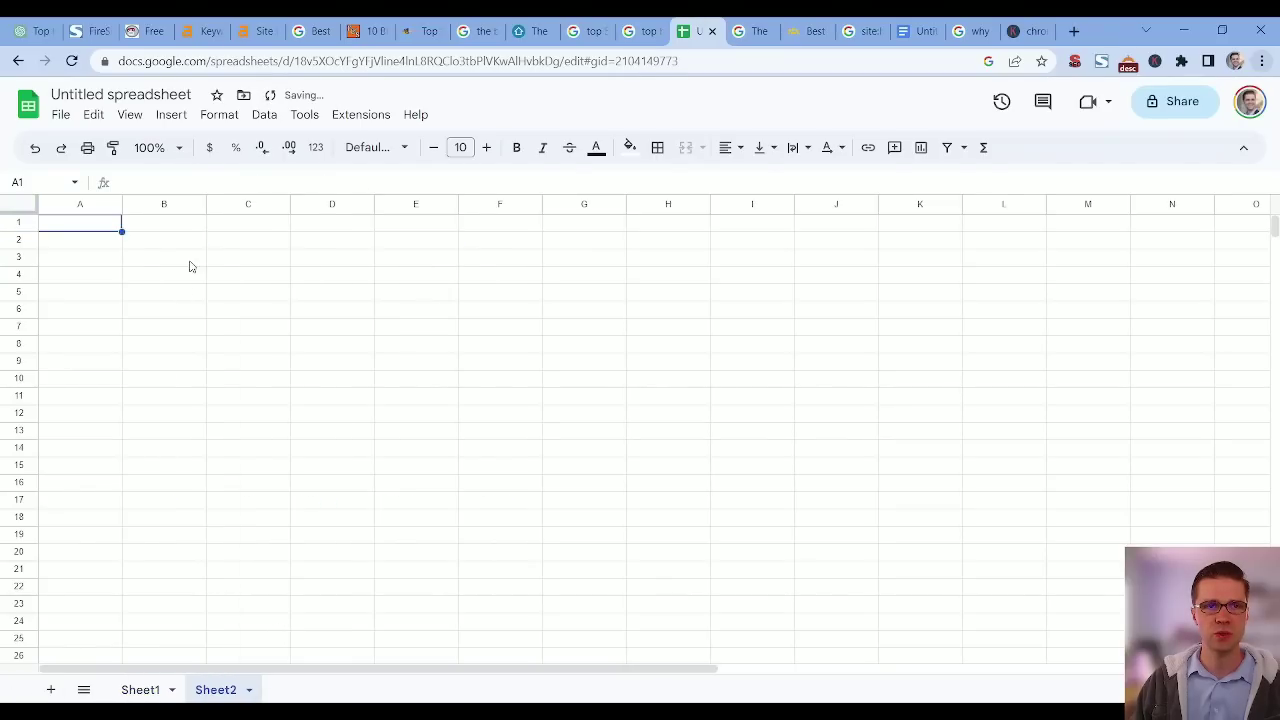
pyautogui.hotkey('ctrl', 'v')
pyautogui.click(163, 205)
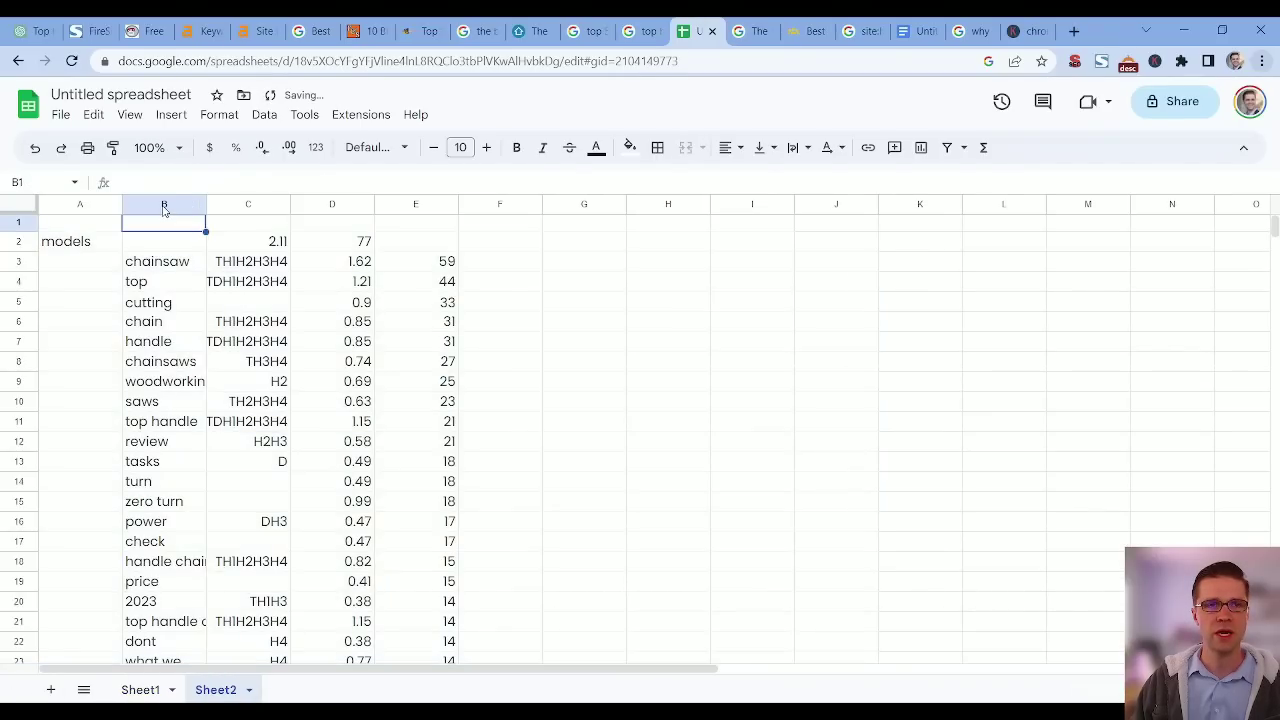
# - Revisit the ChatGPT draft prompt and the sawinery.net article, and view the Keywords Everywhere density analysis from its beginning
pyautogui.click(40, 22)
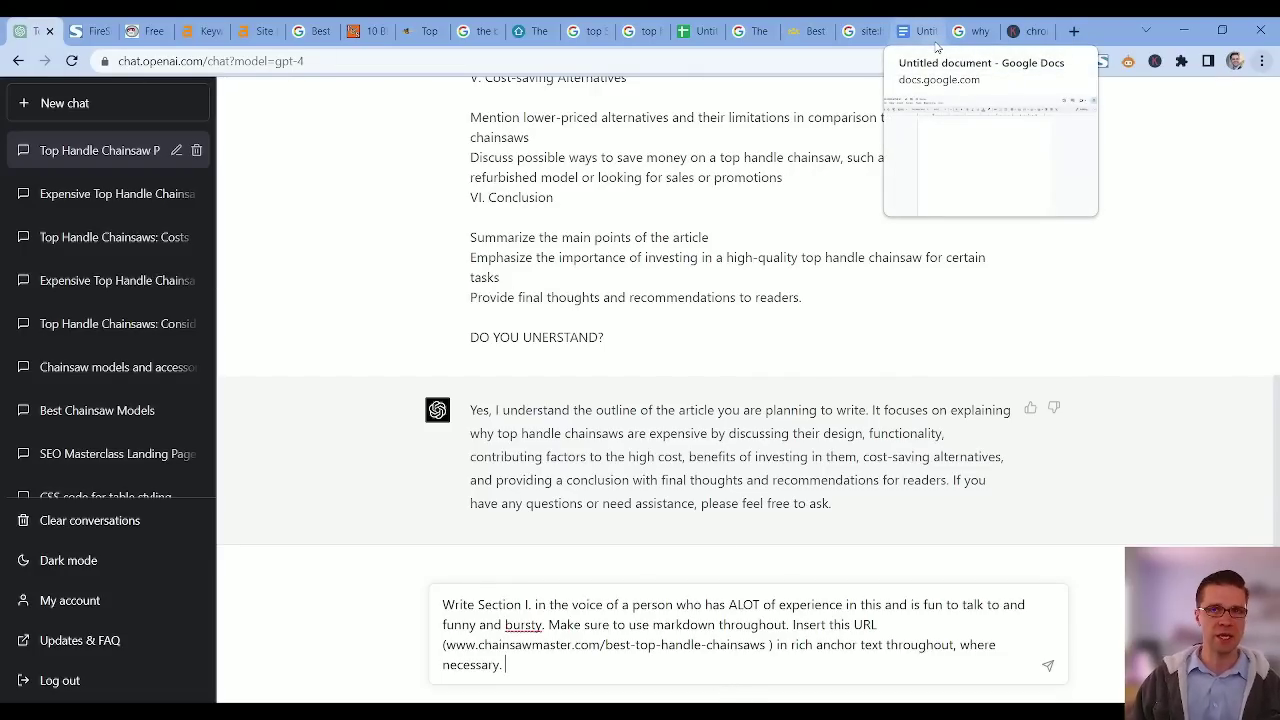
pyautogui.click(812, 31)
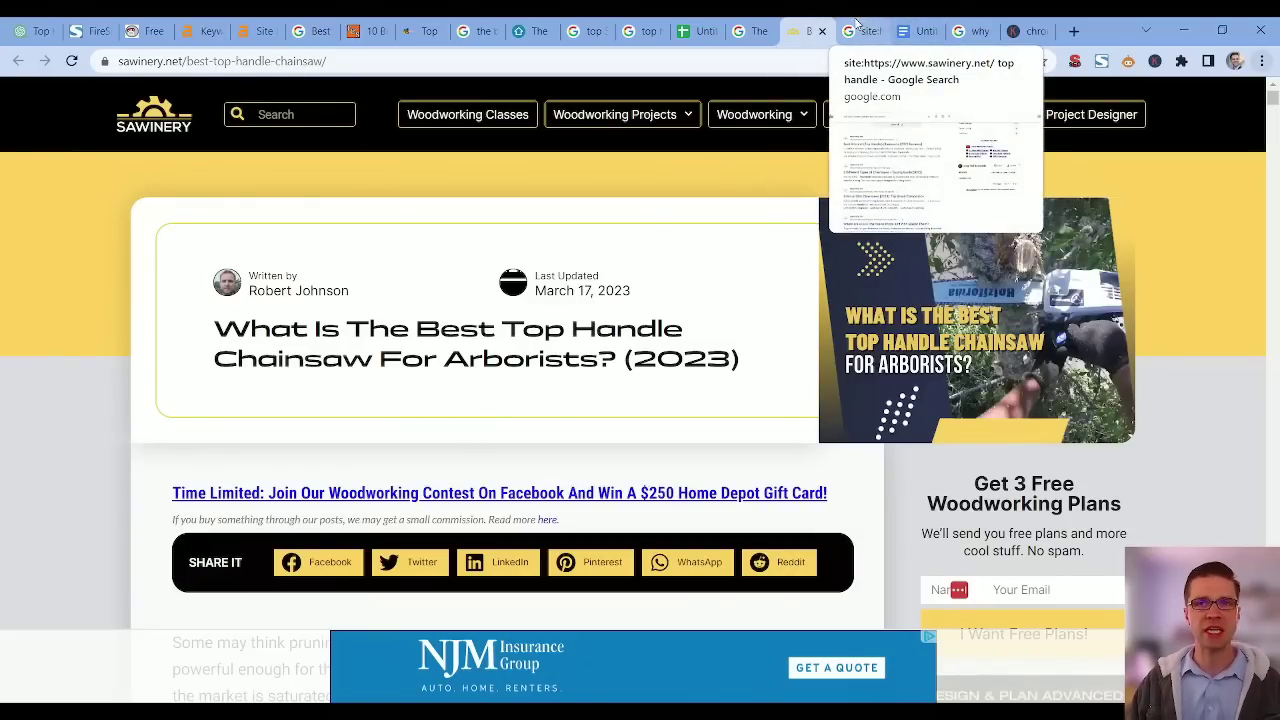
pyautogui.click(1018, 31)
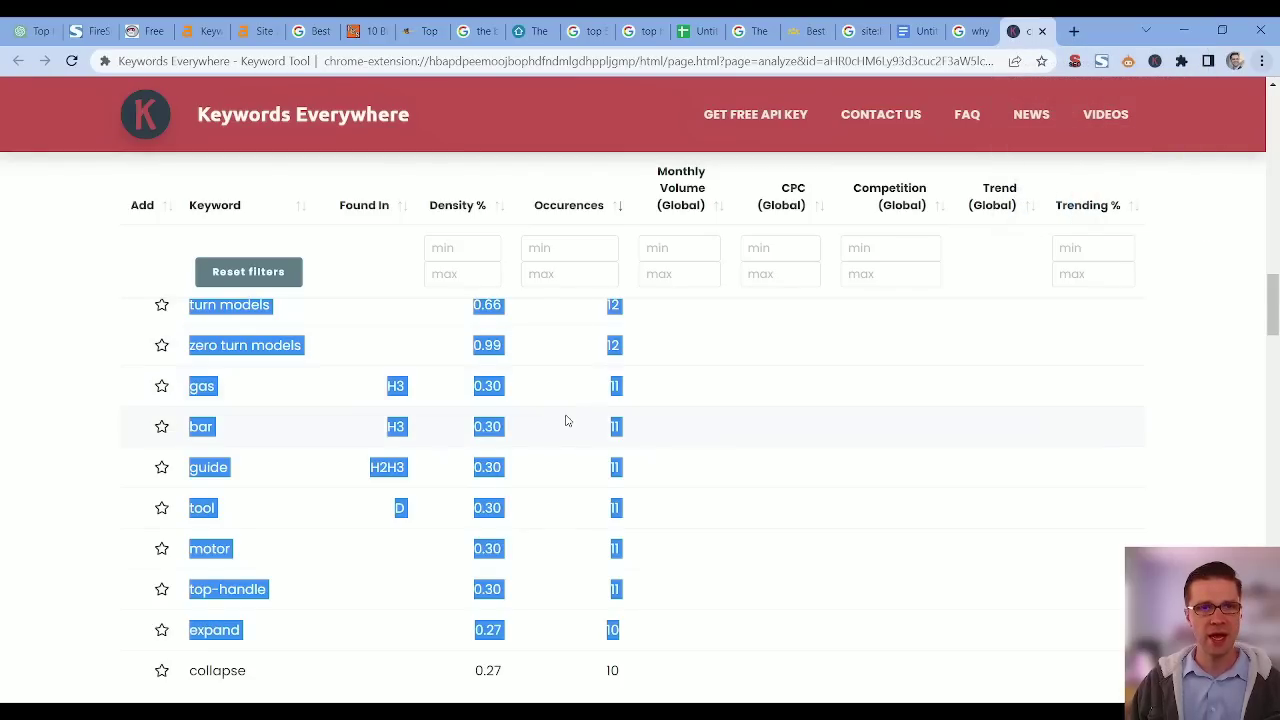
pyautogui.scroll(15, 566, 426)
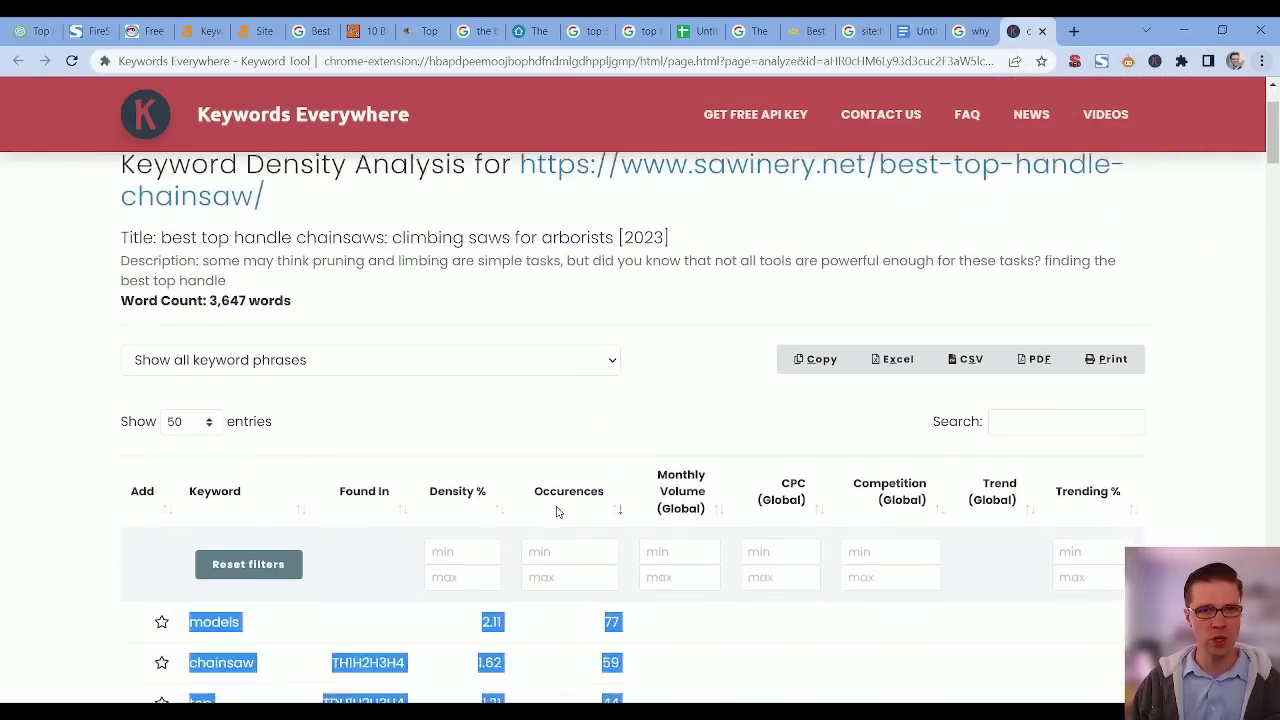
# - Extend the unsent ChatGPT section prompt with an instruction to use the supplied keywords throughout the articles naturally as you see fit
pyautogui.scroll(-3, 557, 512)
pyautogui.click(25, 31)
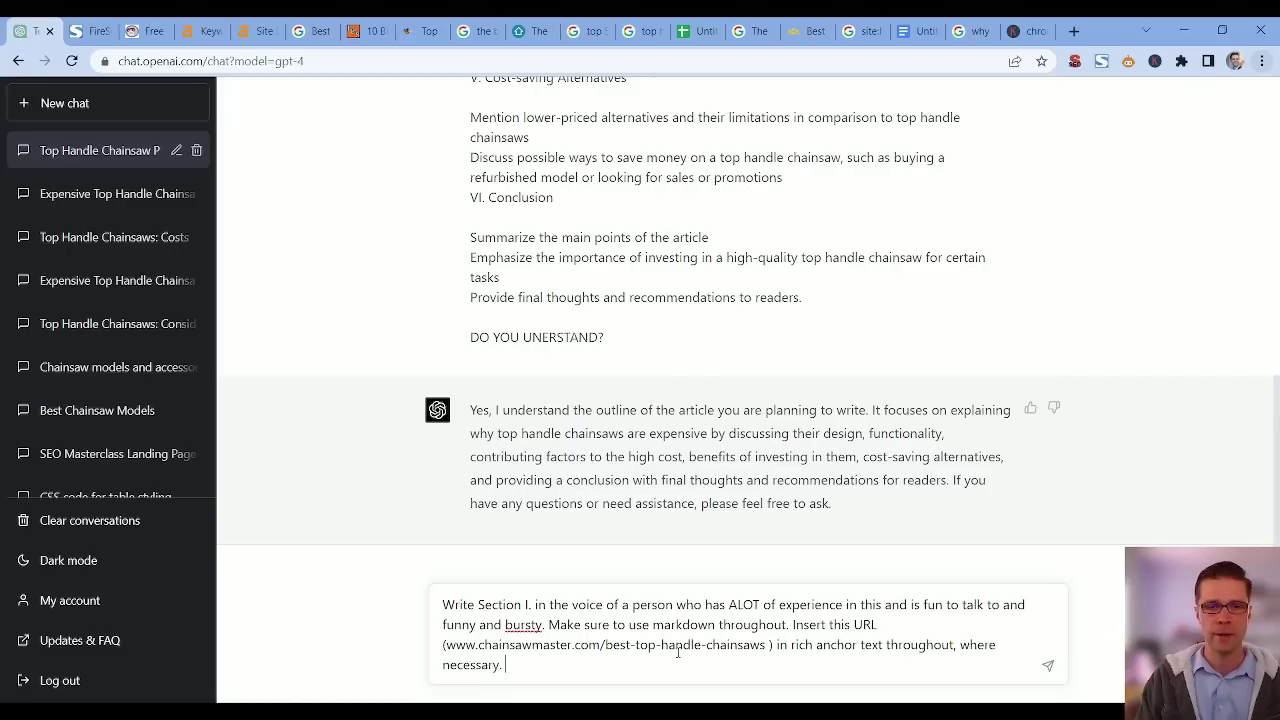
pyautogui.write('USE these keyw')
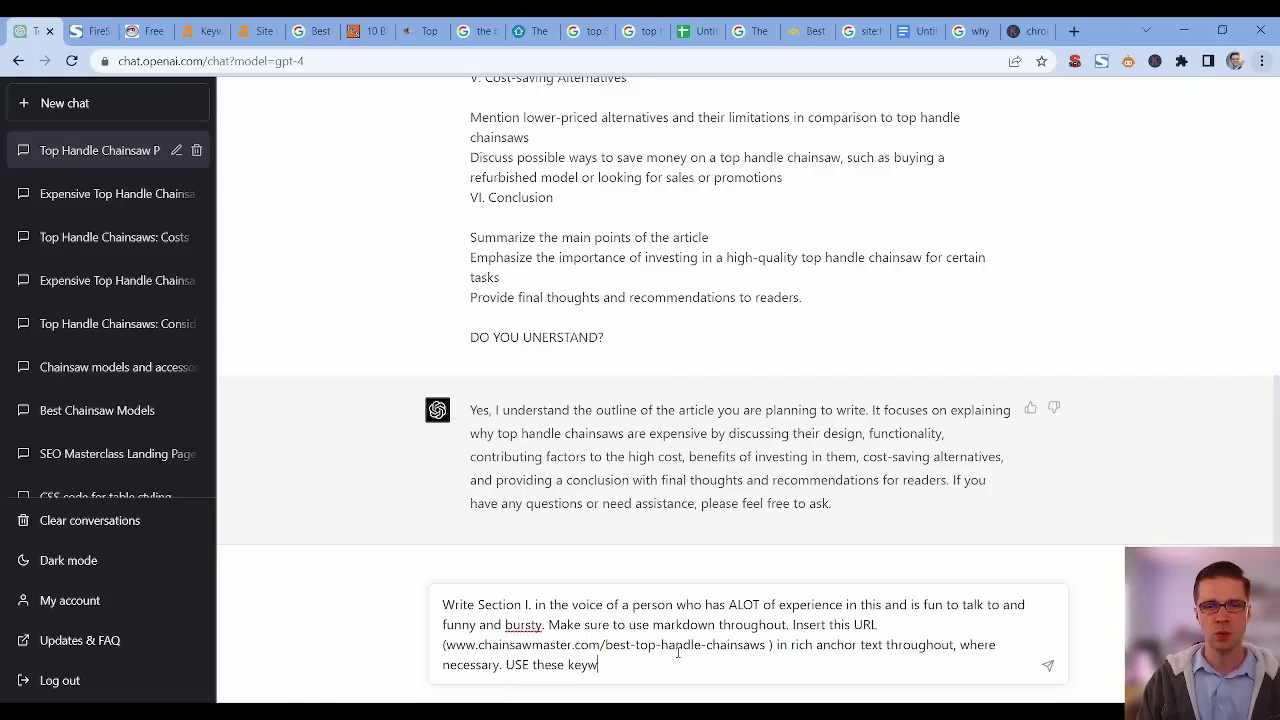
pyautogui.write('ords throuhgout the ar')
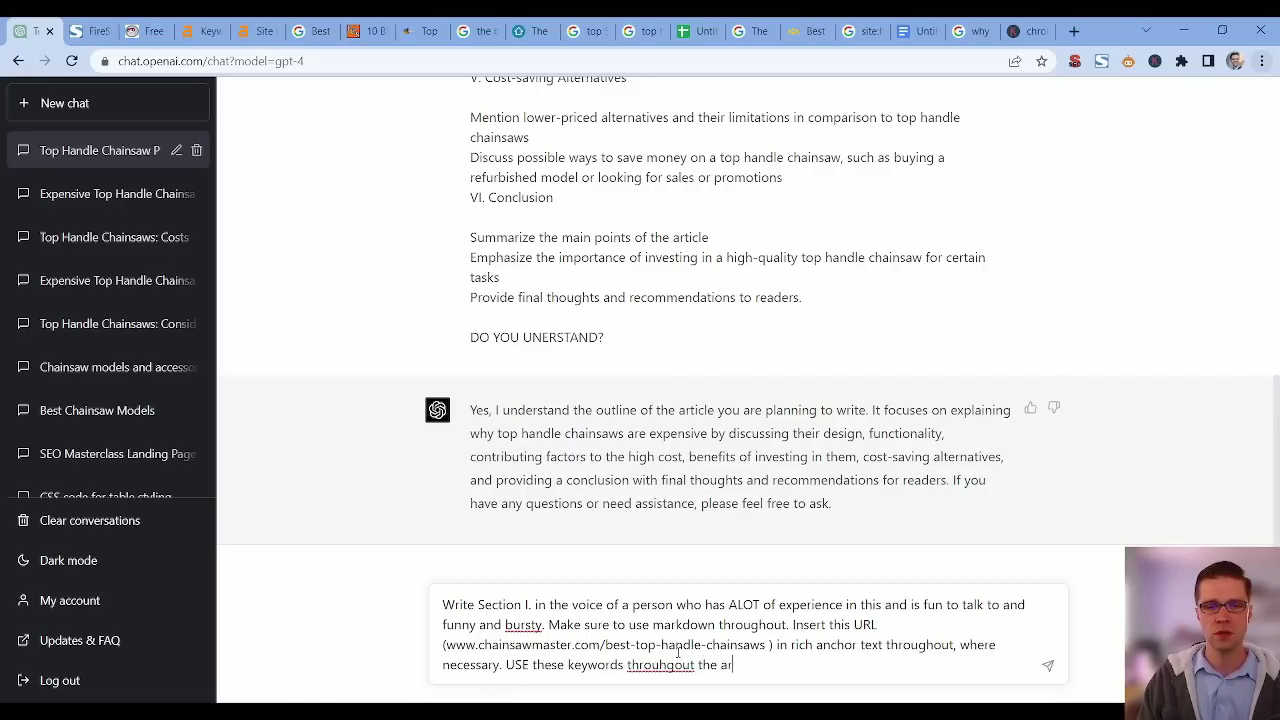
pyautogui.write('ticles naturally as you see fit(')
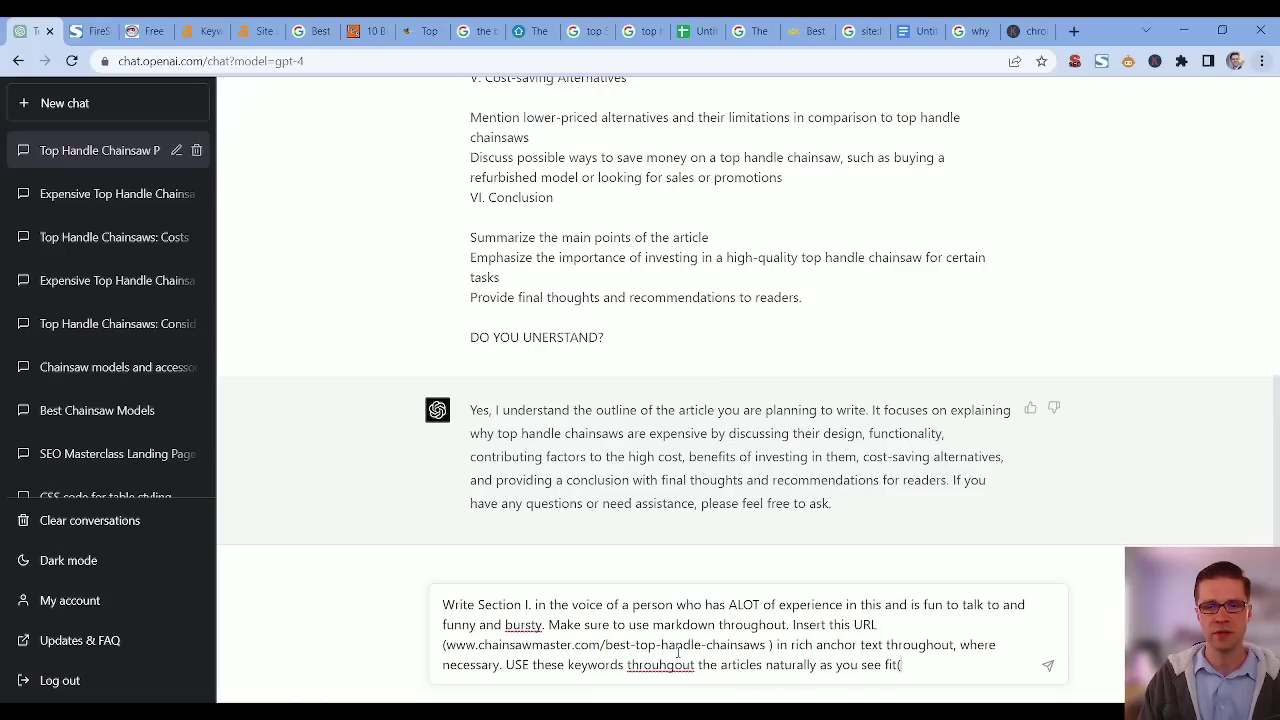
# - Paste the copied keyword list on new lines below the prompt, remove the surplus blank lines after "expand", and submit it to ChatGPT
pyautogui.hotkey('shift', 'Return')
pyautogui.hotkey('shift', 'Return')
pyautogui.hotkey('shift', 'Return')
pyautogui.hotkey('shift', 'Return')
pyautogui.hotkey('shift', 'Return')
pyautogui.hotkey('shift', 'Return')
pyautogui.hotkey('shift', 'Return')
pyautogui.hotkey('shift', 'Return')
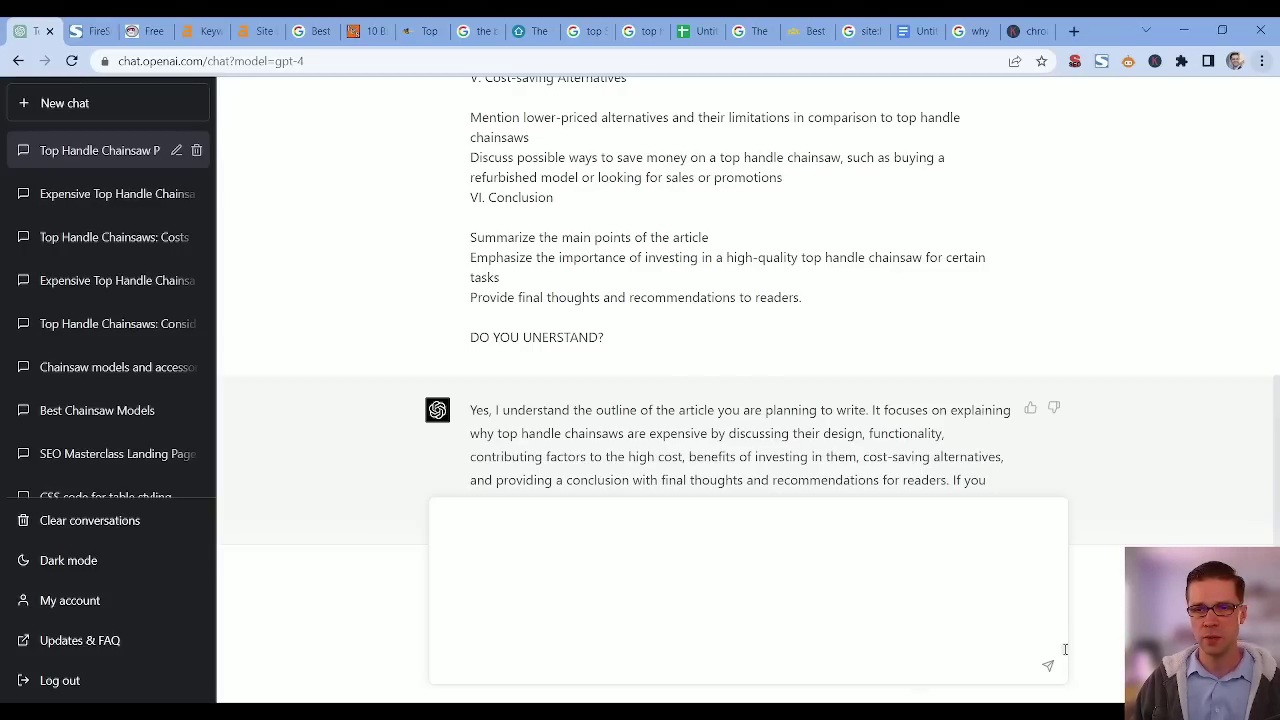
pyautogui.hotkey('ctrl', 'v')
pyautogui.moveTo(690, 605); pyautogui.dragTo(648, 584)
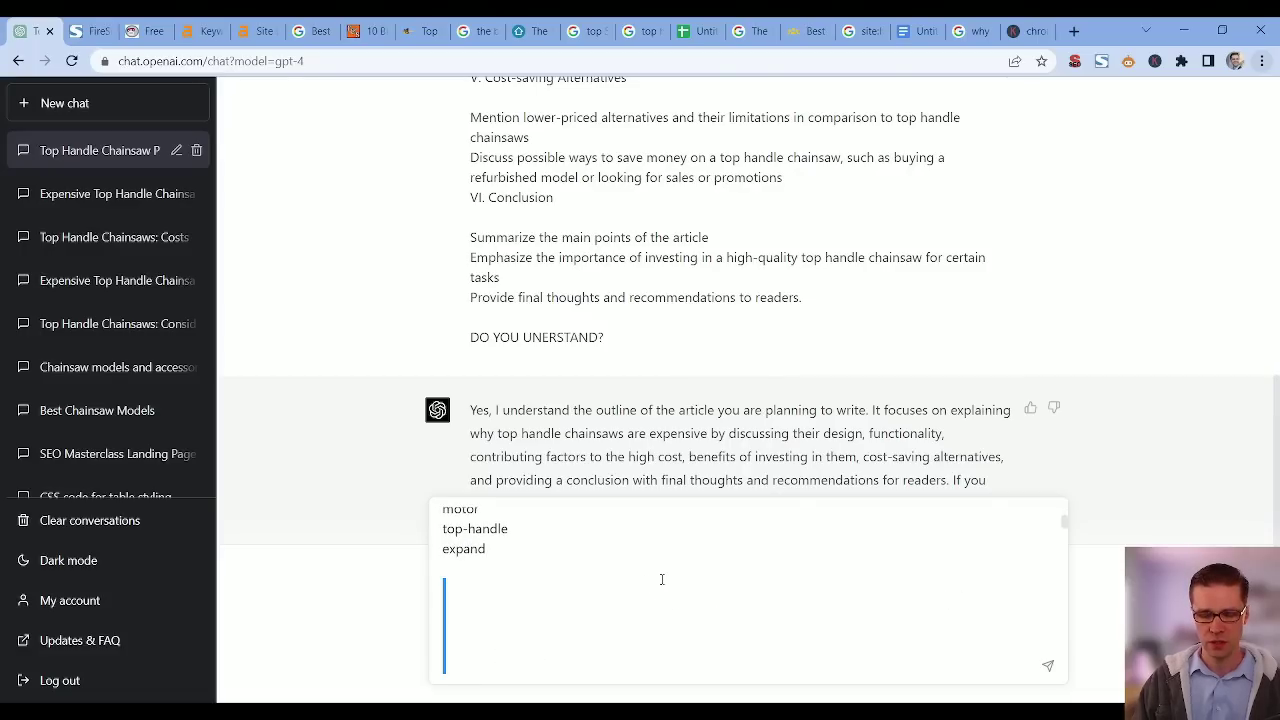
pyautogui.press('BackSpace')
pyautogui.press('Return')
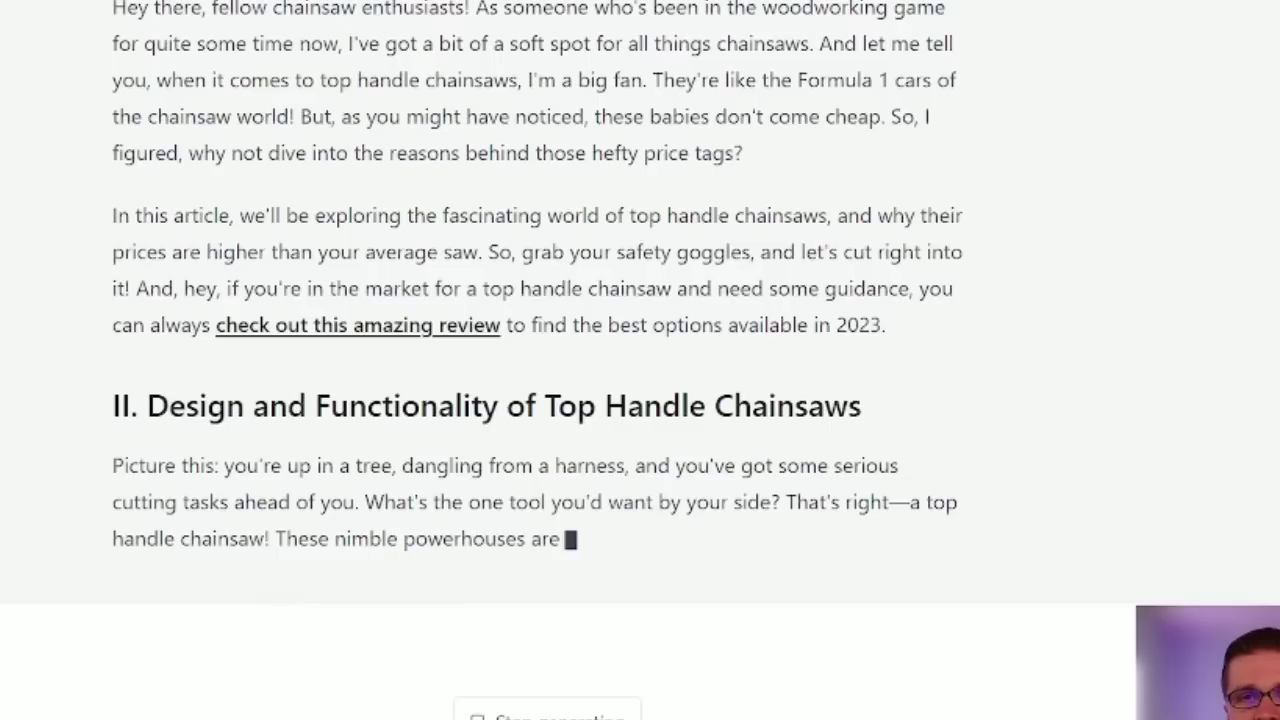
# - Read the generated Introduction, checking its conversational tone and the sentence containing the "check out this amazing review" link
pyautogui.scroll(1, 163, 175)
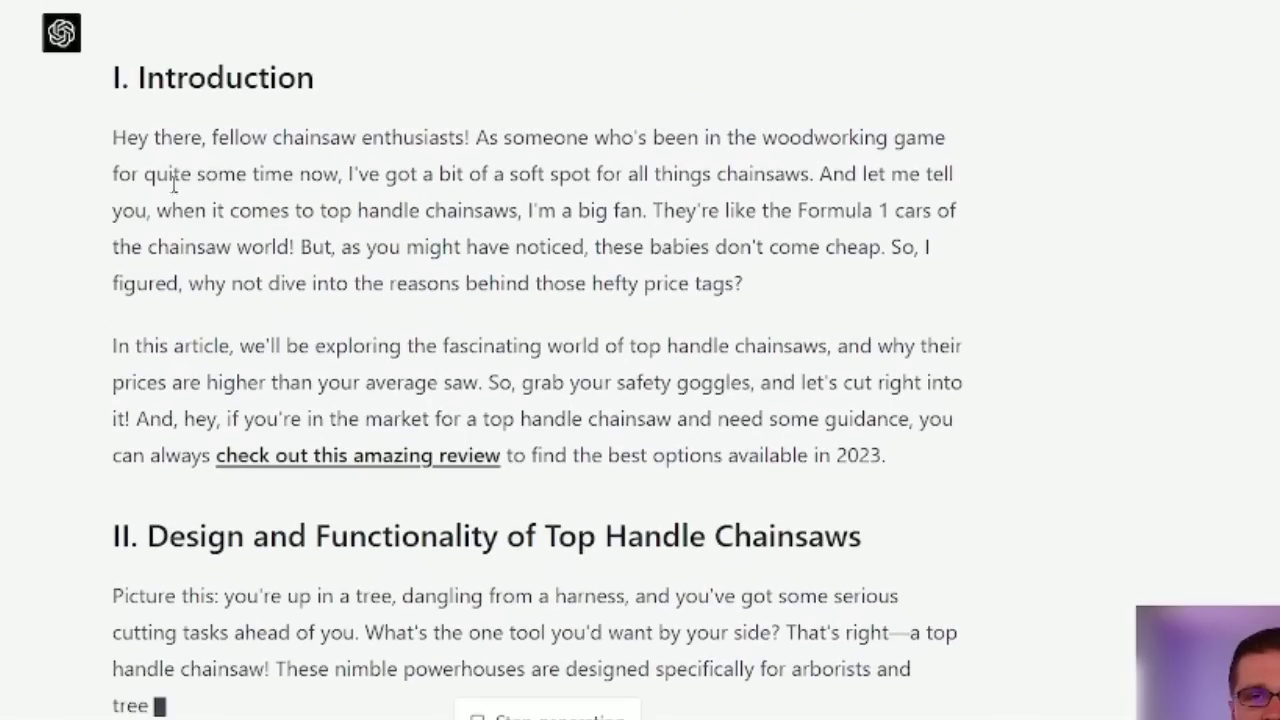
pyautogui.moveTo(112, 137); pyautogui.dragTo(268, 176)
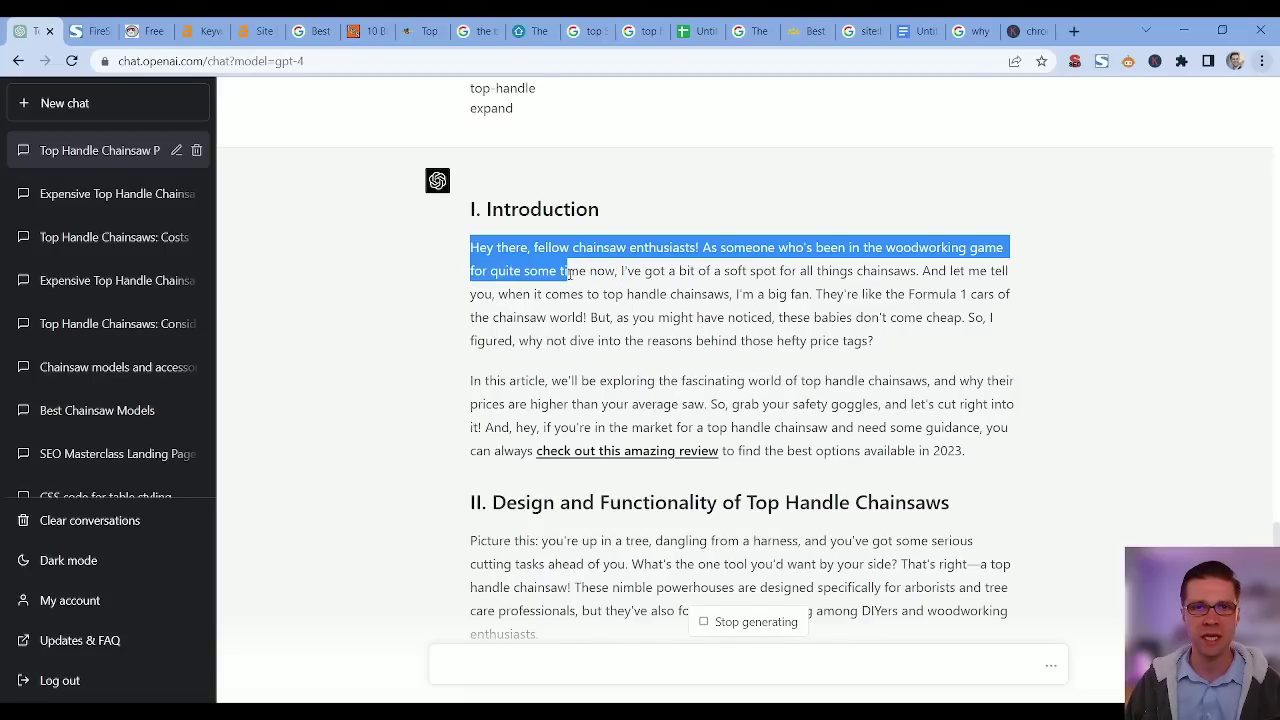
pyautogui.moveTo(570, 272); pyautogui.dragTo(678, 270)
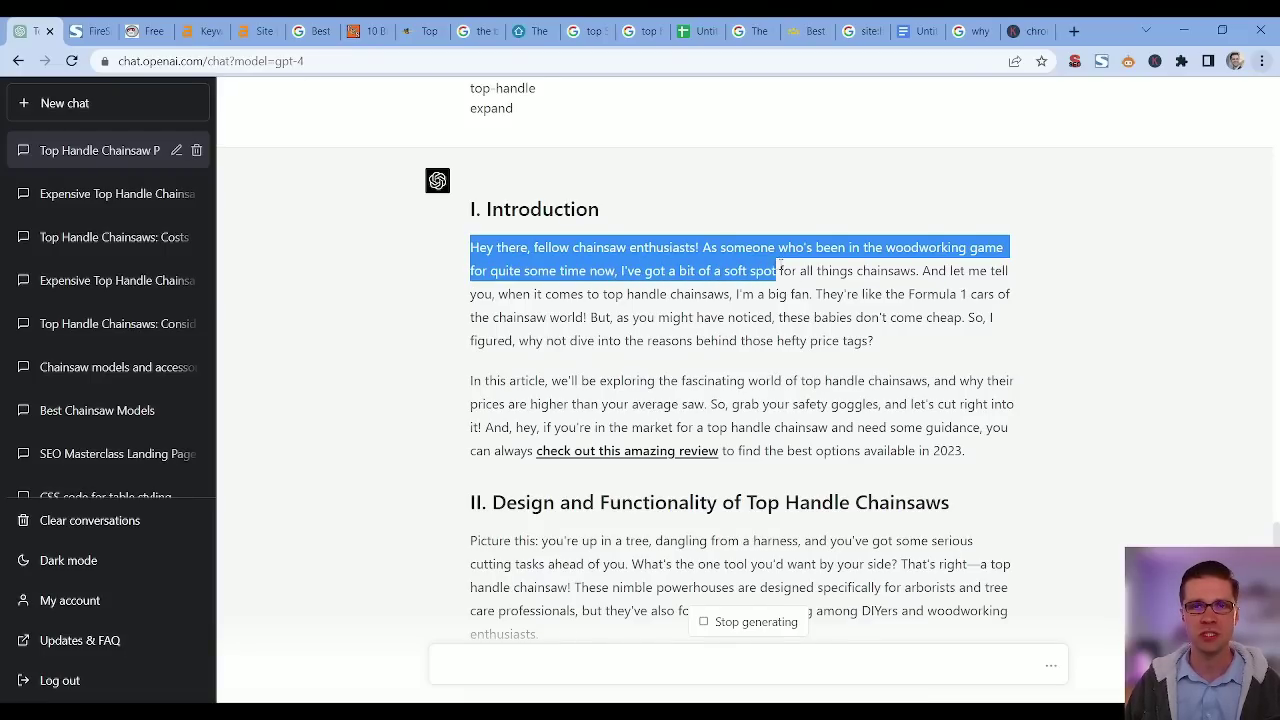
pyautogui.moveTo(781, 266); pyautogui.dragTo(918, 268)
pyautogui.click(710, 288)
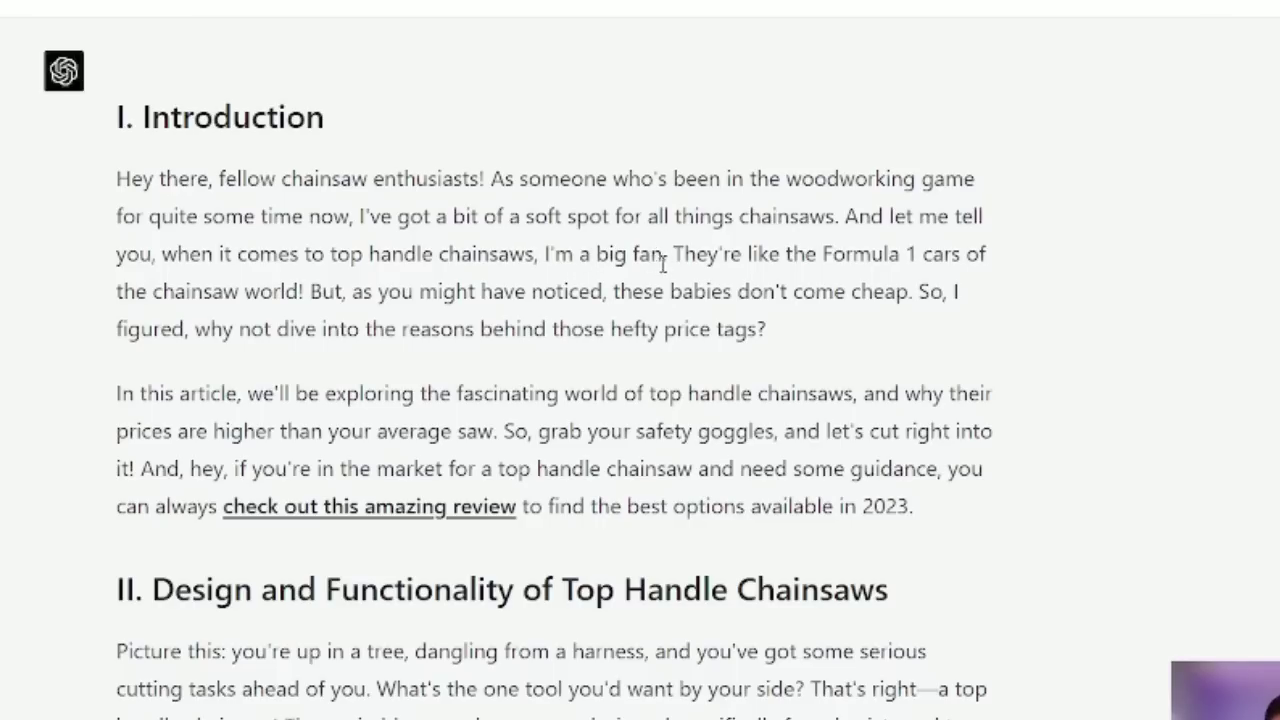
pyautogui.moveTo(682, 258); pyautogui.dragTo(846, 340)
pyautogui.click(846, 340)
pyautogui.scroll(-3, 846, 340)
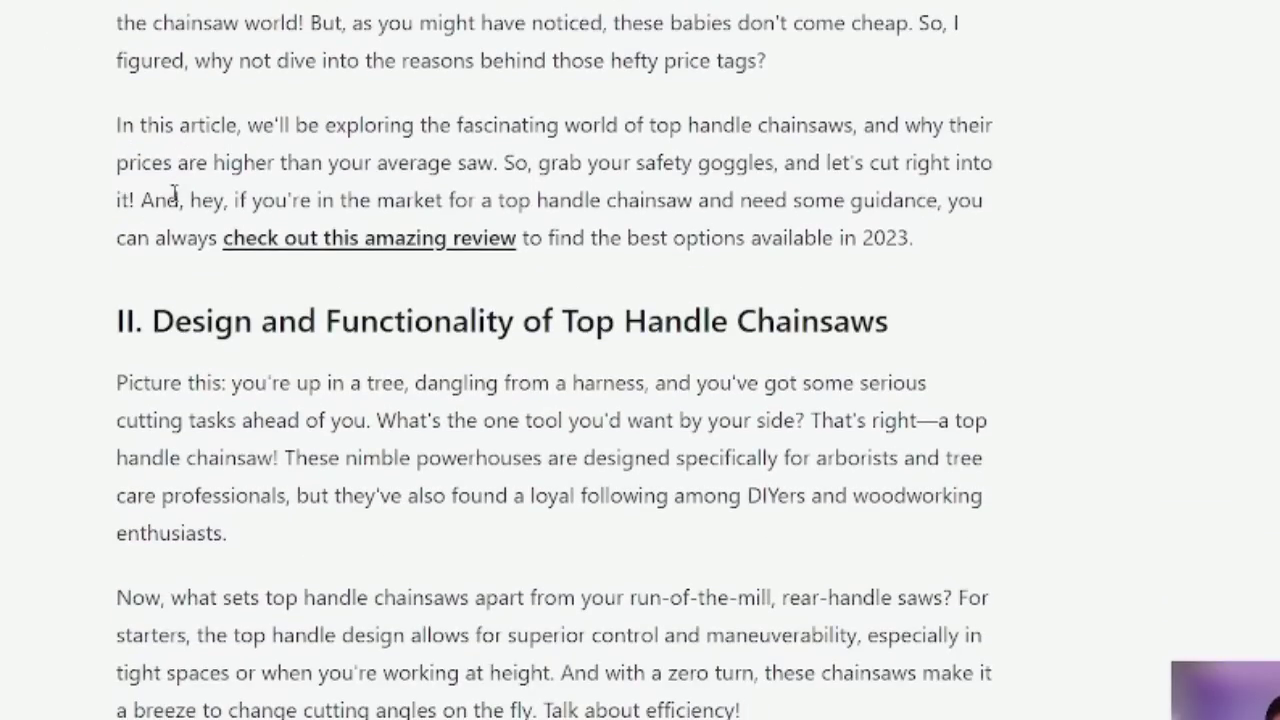
pyautogui.moveTo(143, 201); pyautogui.dragTo(604, 237)
pyautogui.click(604, 237)
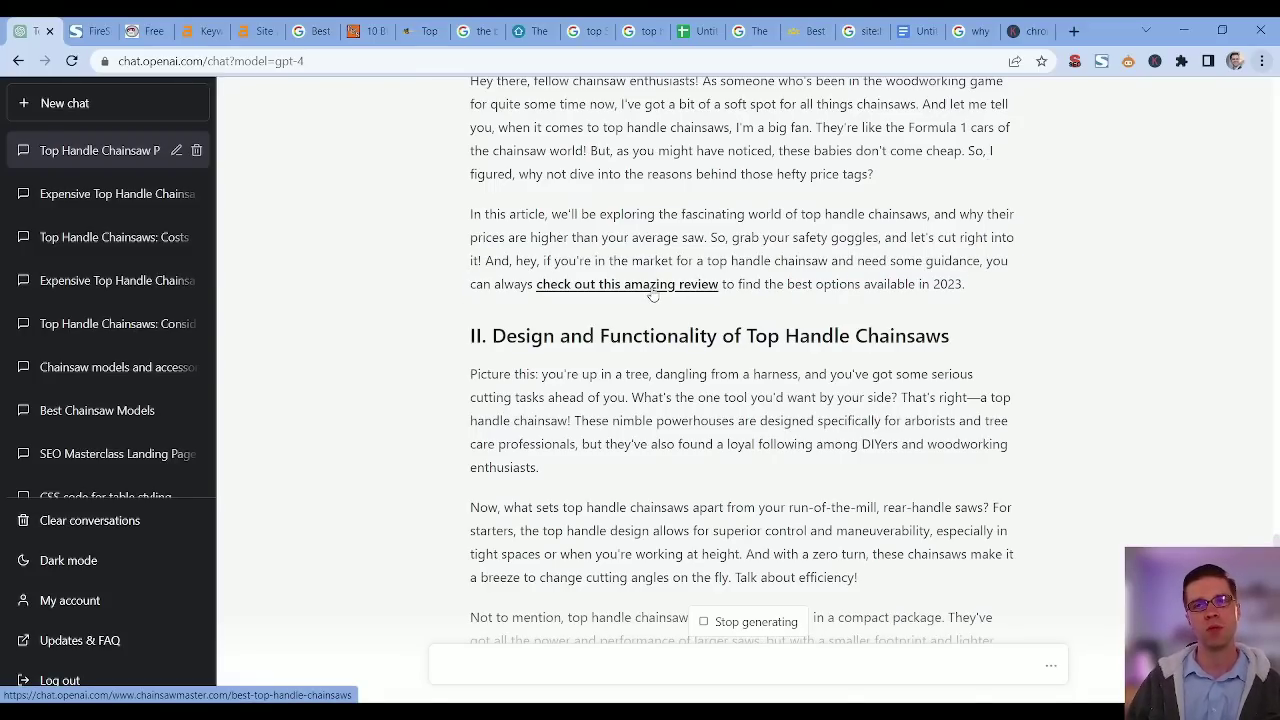
pyautogui.click(700, 31)
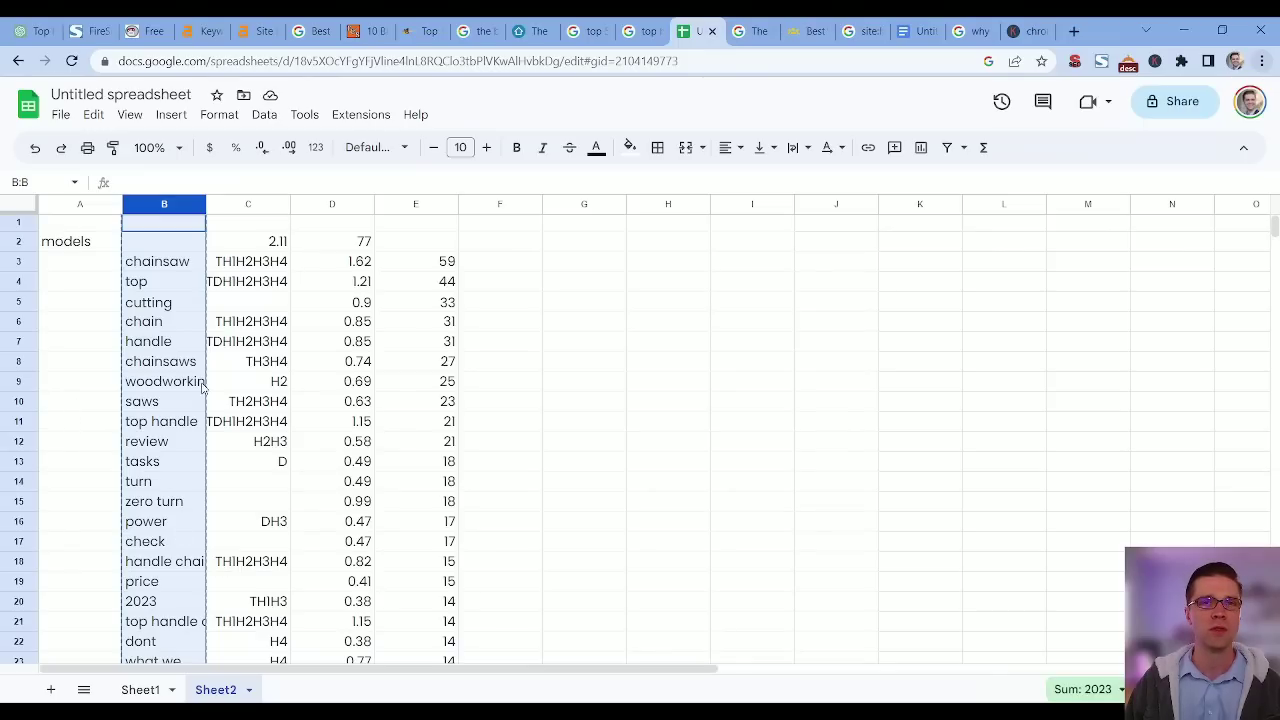
pyautogui.click(140, 689)
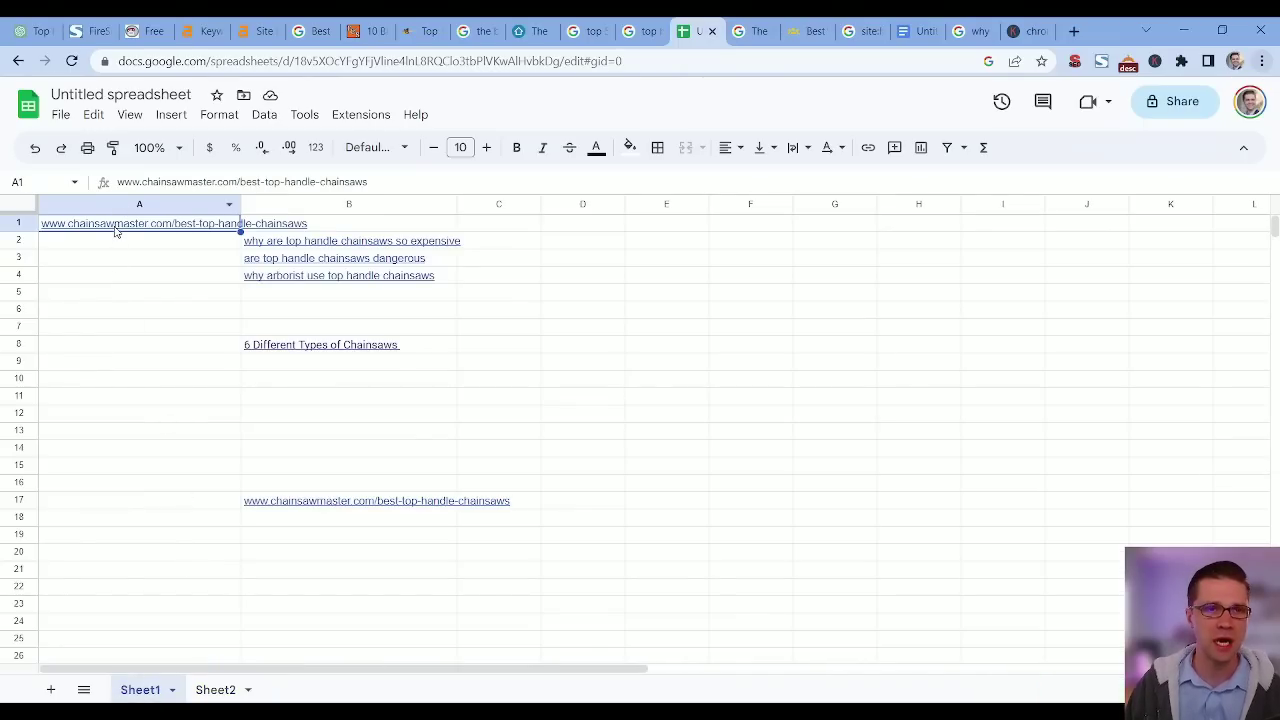
pyautogui.moveTo(115, 231)
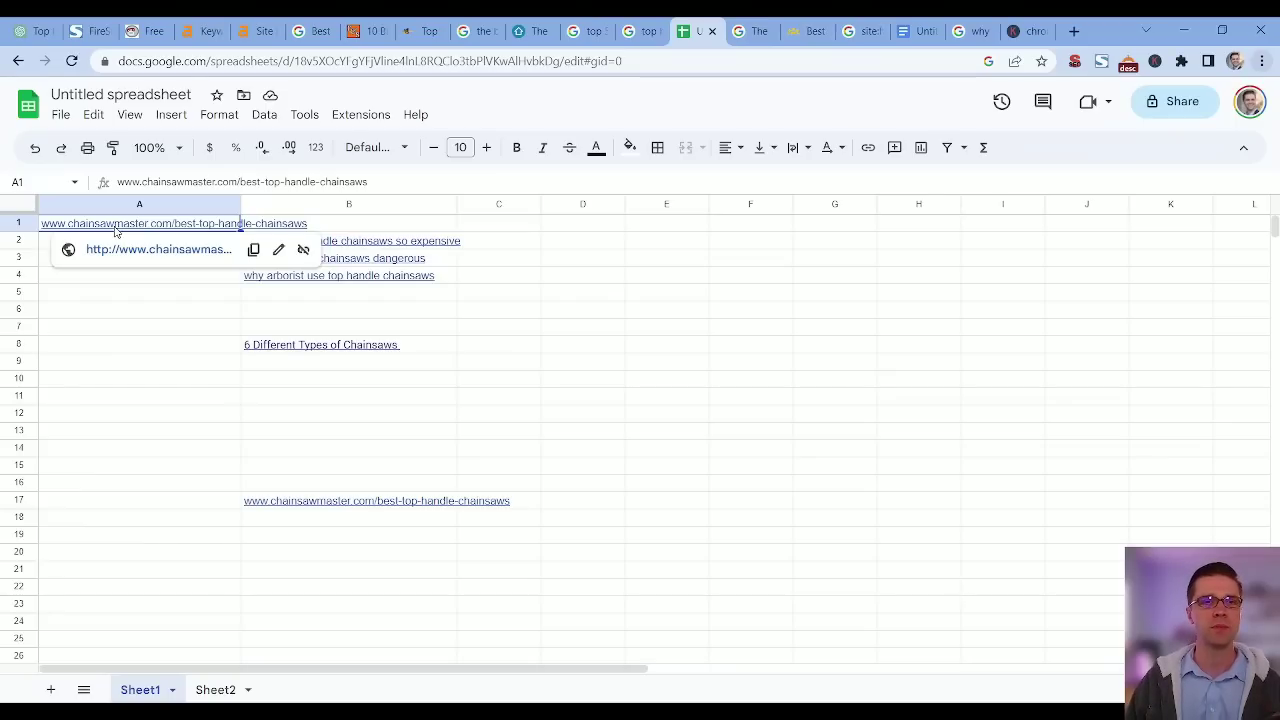
# - Return to the ChatGPT answer and review the Design and Functionality section's heading and opening lines
pyautogui.click(38, 31)
pyautogui.scroll(-3, 769, 378)
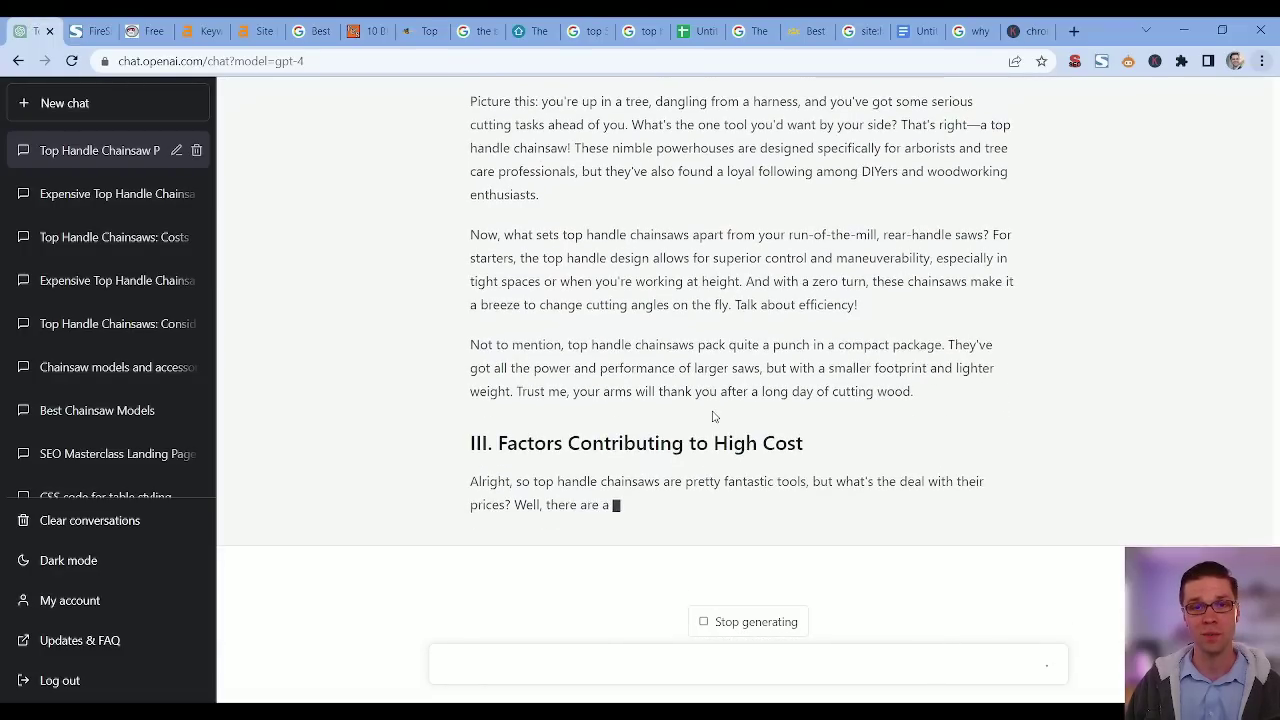
pyautogui.scroll(2, 700, 390)
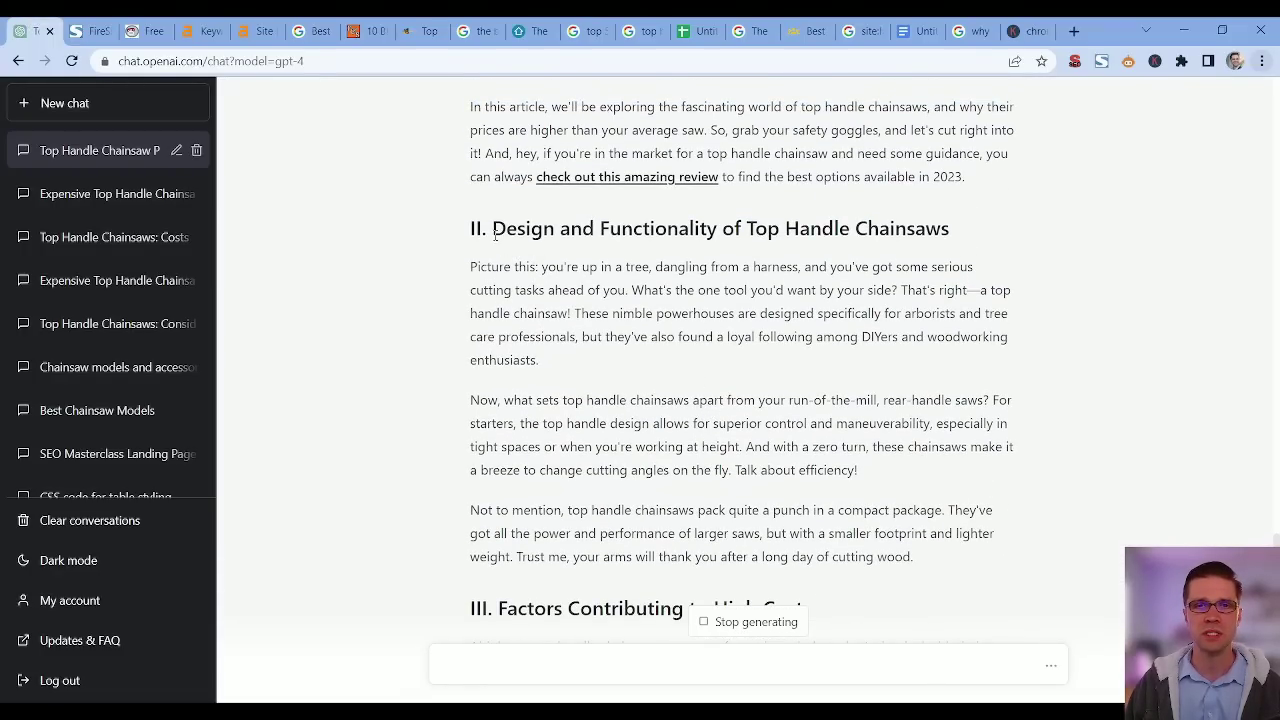
pyautogui.moveTo(494, 234); pyautogui.dragTo(1006, 238)
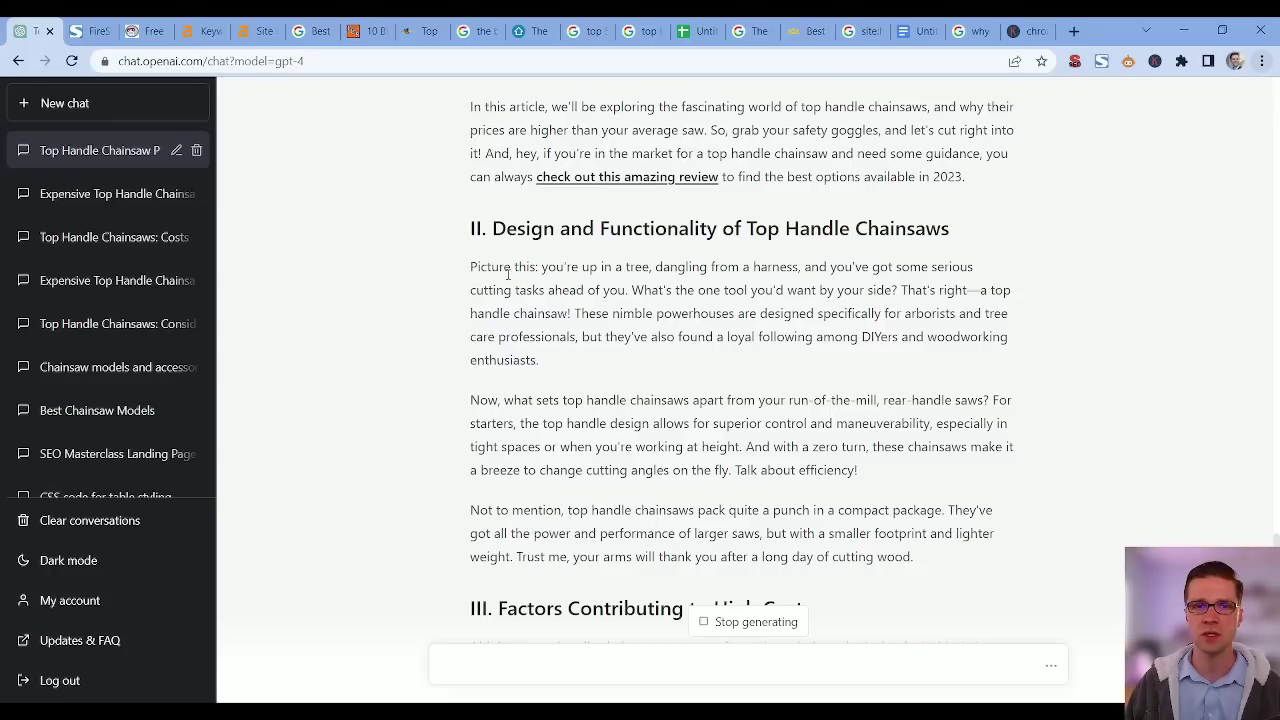
pyautogui.moveTo(470, 268); pyautogui.dragTo(766, 290)
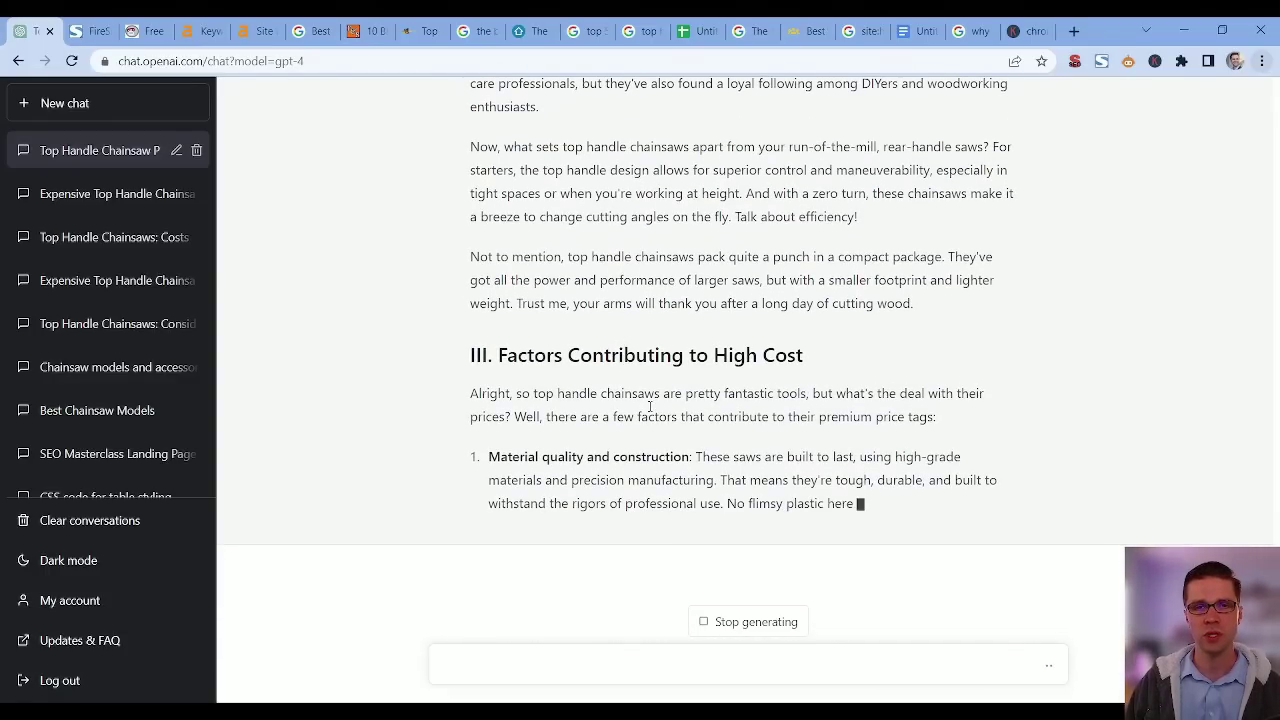
pyautogui.scroll(8, 650, 405)
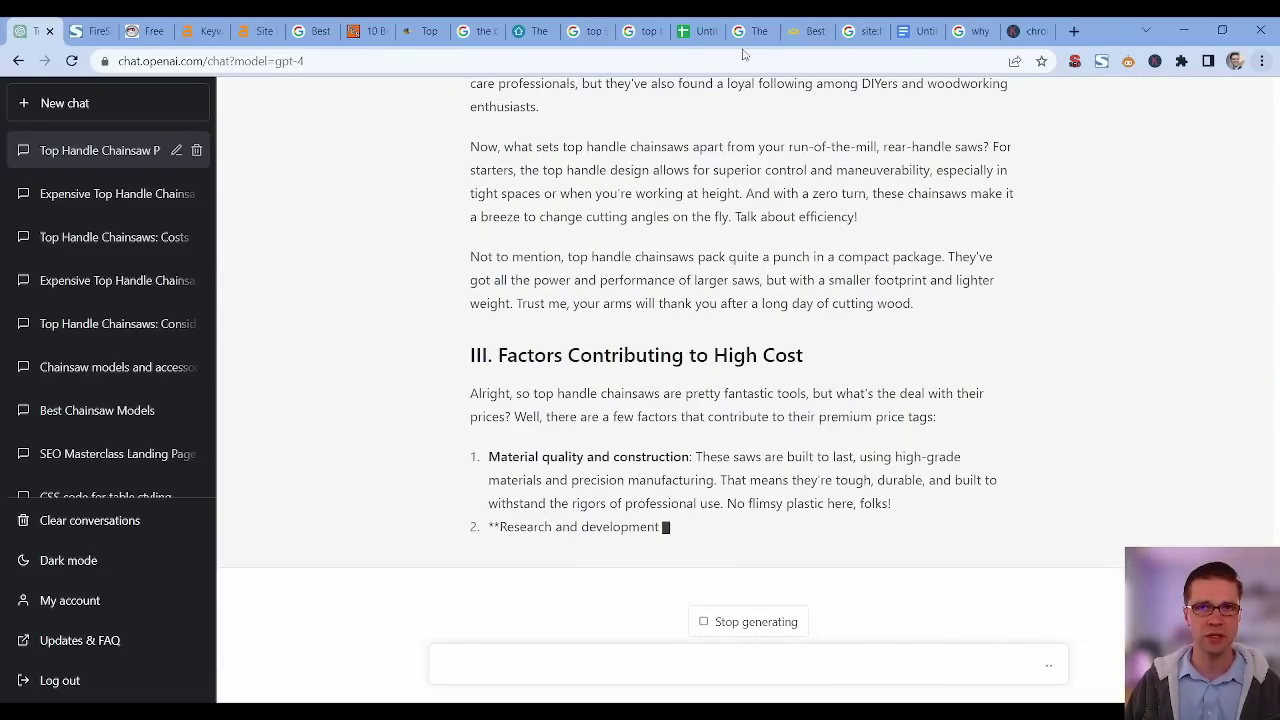
# - Review the main article URL and the supporting top handle chainsaw topics below it in Sheet1 of the Google Sheets plan
pyautogui.click(697, 31)
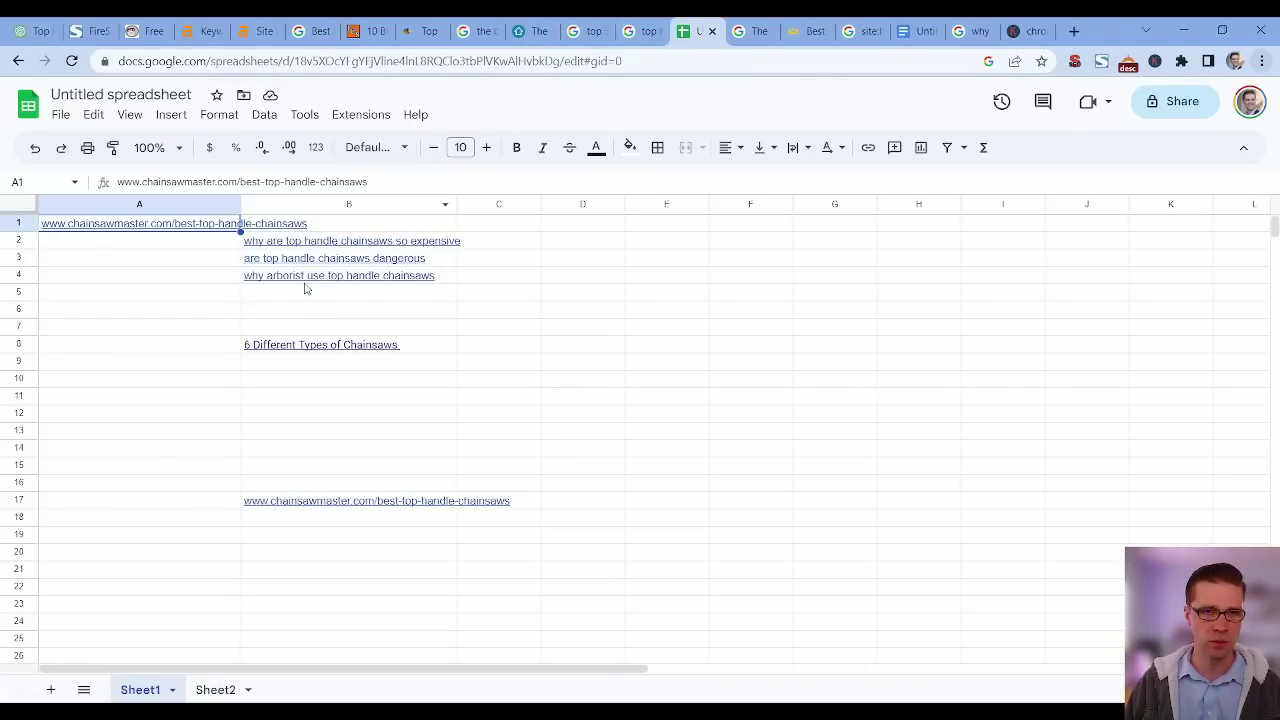
pyautogui.moveTo(196, 230)
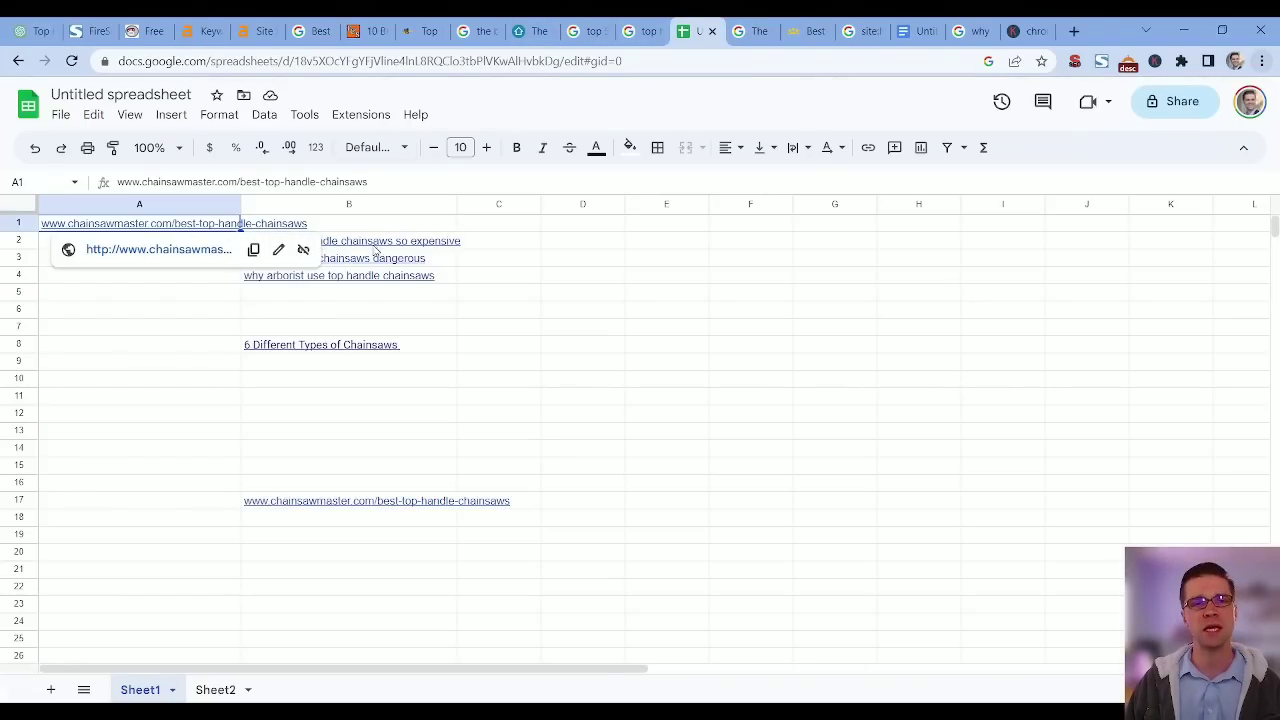
pyautogui.click(373, 246)
pyautogui.click(361, 262)
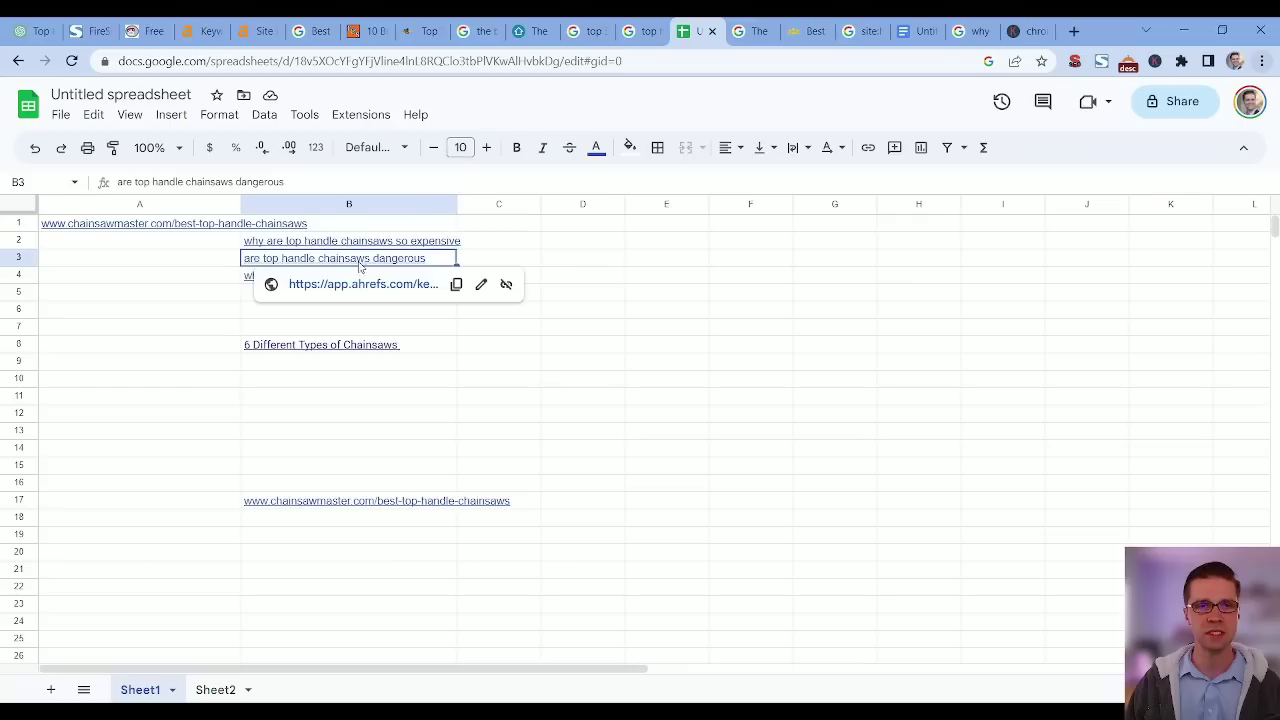
pyautogui.click(578, 288)
pyautogui.click(309, 285)
pyautogui.click(632, 347)
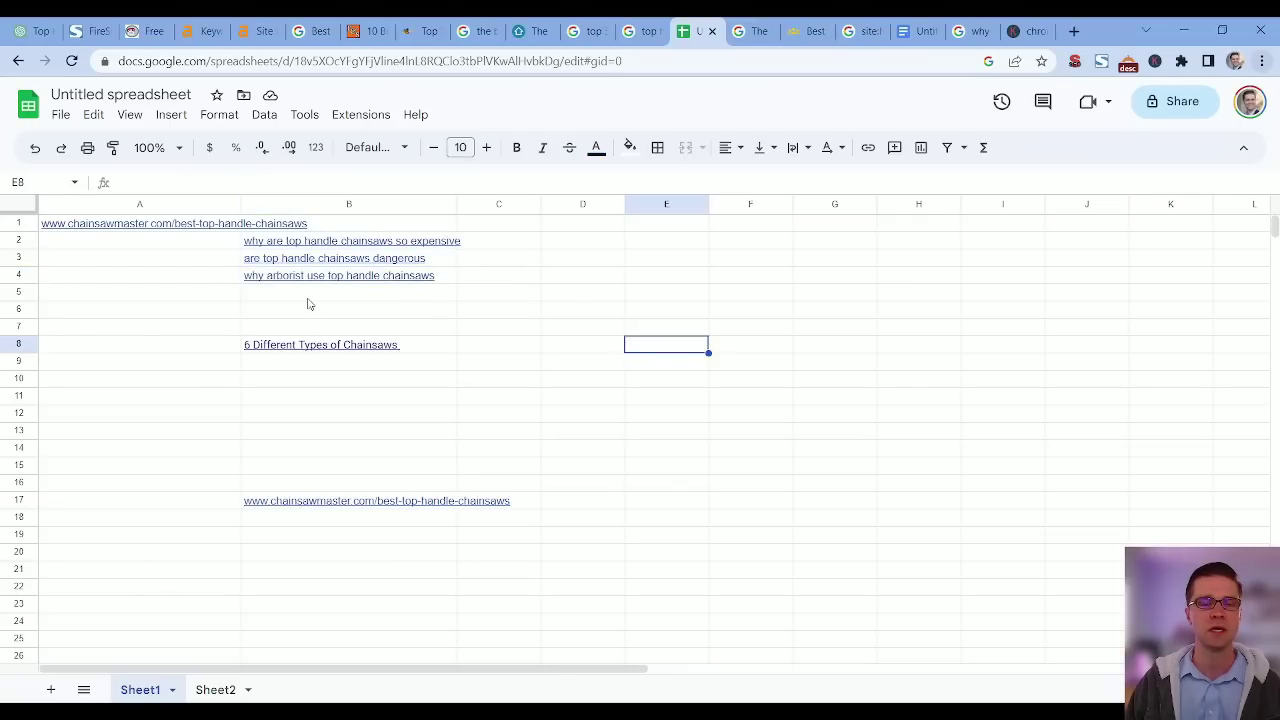
# - Check the ChatGPT article's sections on factors contributing to high cost and benefits of investing
pyautogui.click(42, 24)
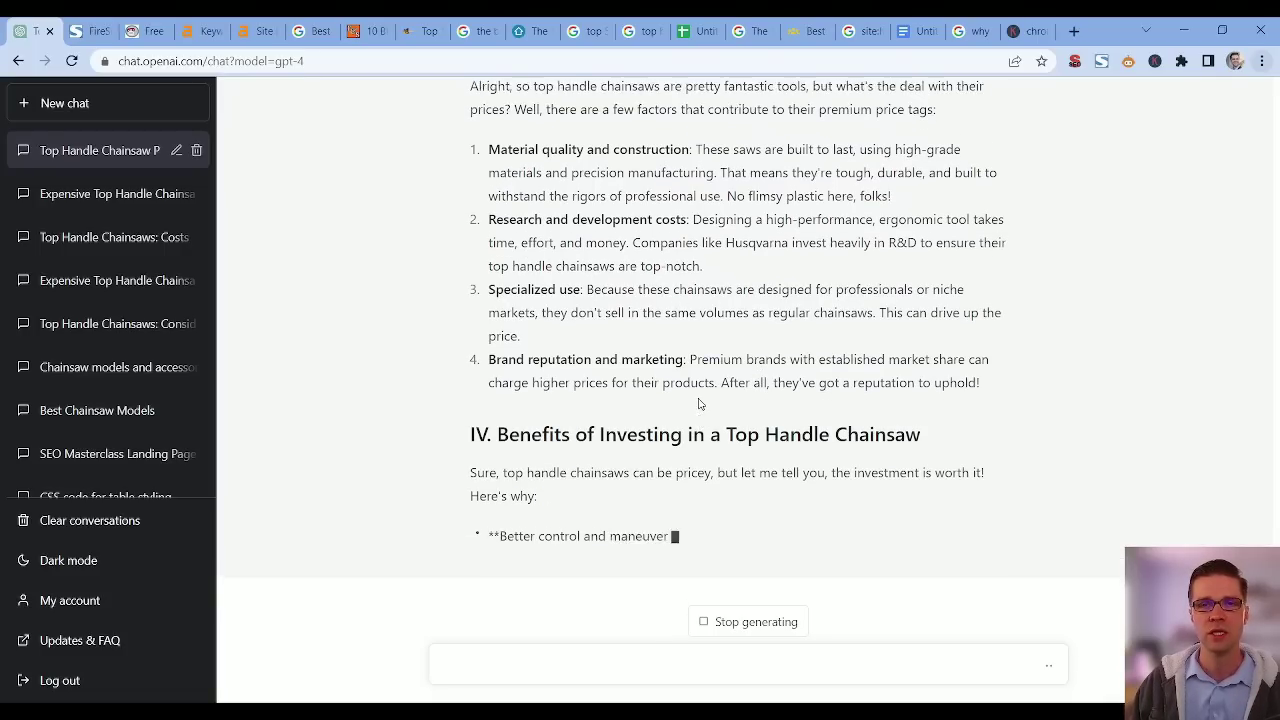
pyautogui.scroll(3, 690, 420)
pyautogui.scroll(-4, 690, 420)
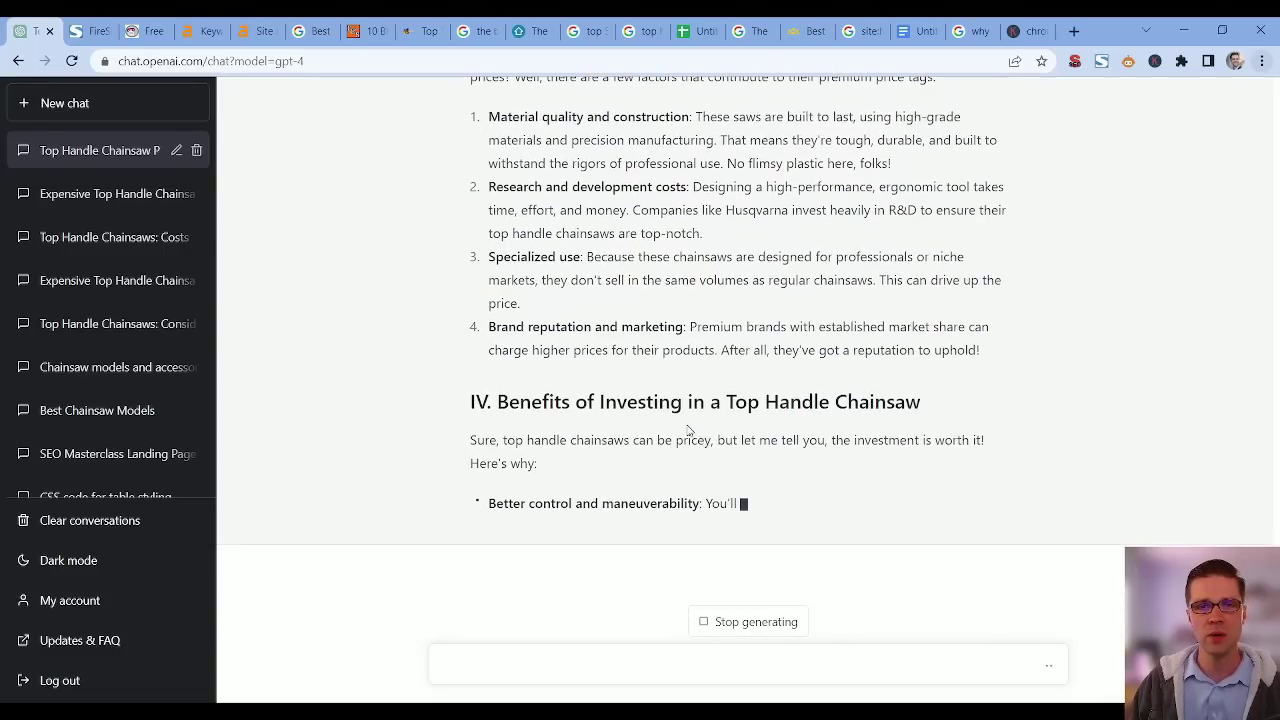
# - Open the ArboristSite thread on top handle chain saw benefits from the "why are top handle chainsaws so expensive" results and copy its web address
pyautogui.click(803, 30)
pyautogui.click(970, 28)
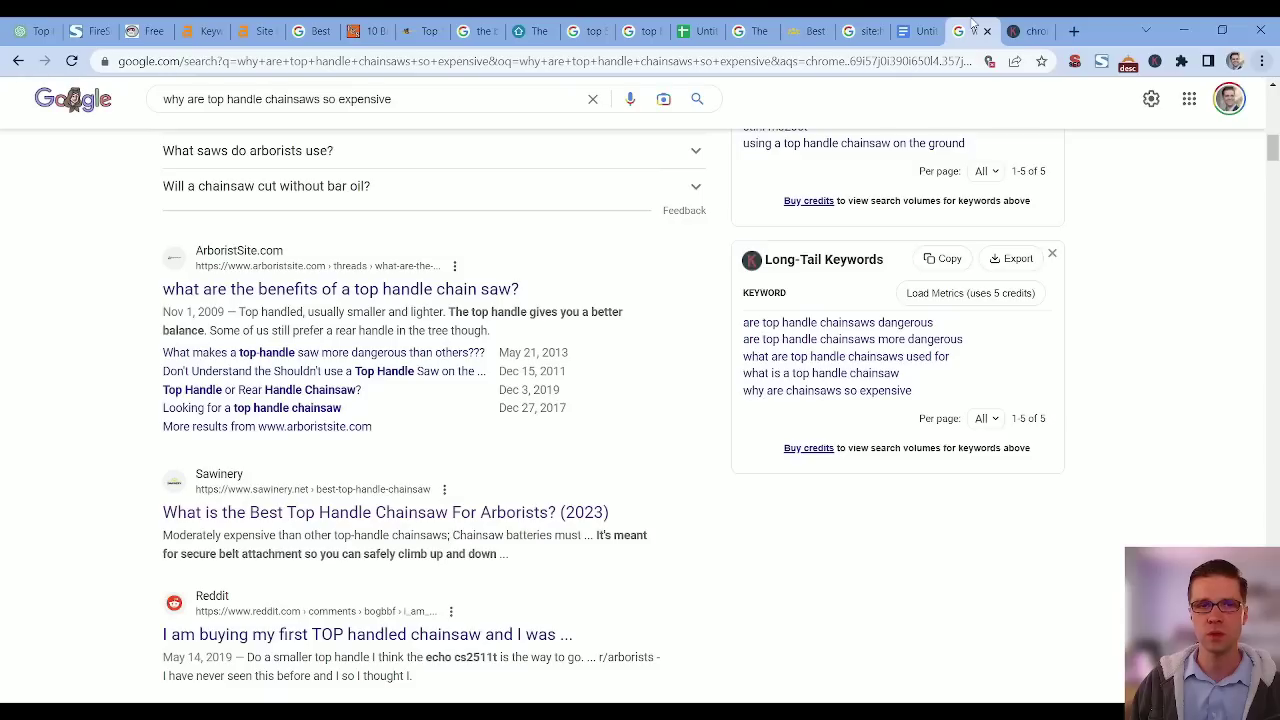
pyautogui.click(294, 290)
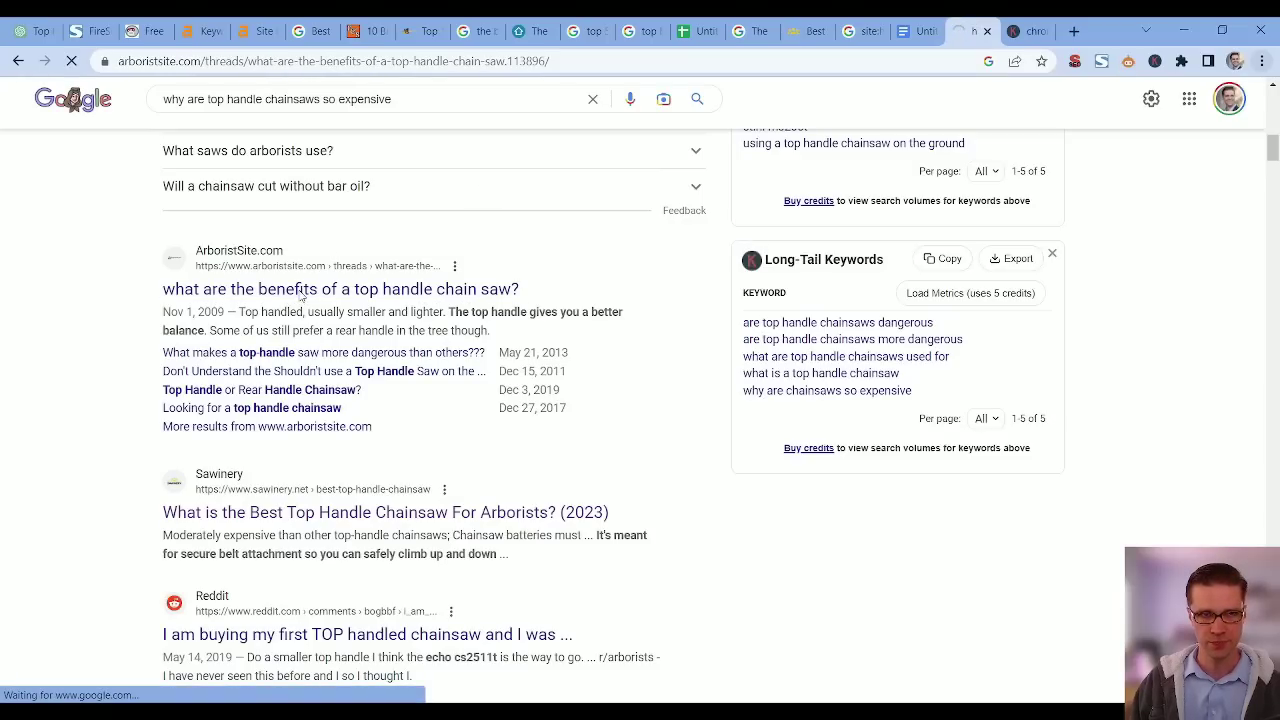
pyautogui.moveTo(118, 61); pyautogui.dragTo(267, 61)
pyautogui.hotkey('ctrl', 'c')
pyautogui.click(855, 31)
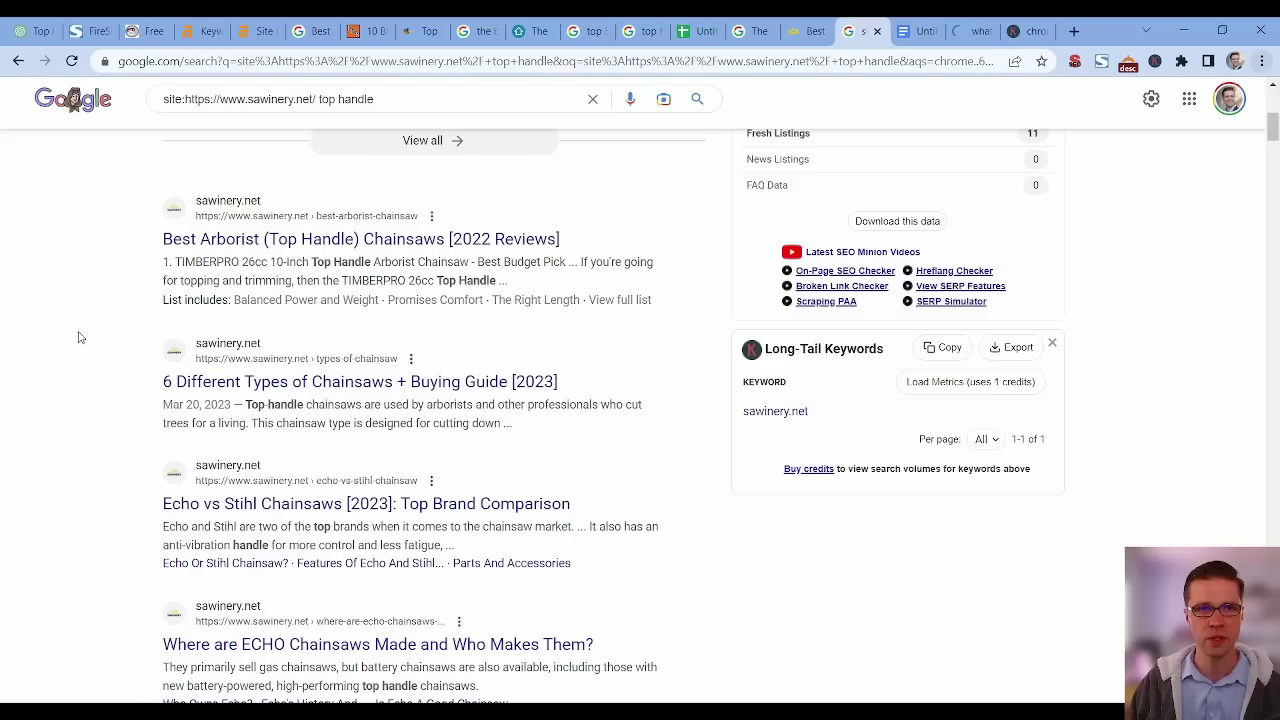
pyautogui.scroll(5, 92, 350)
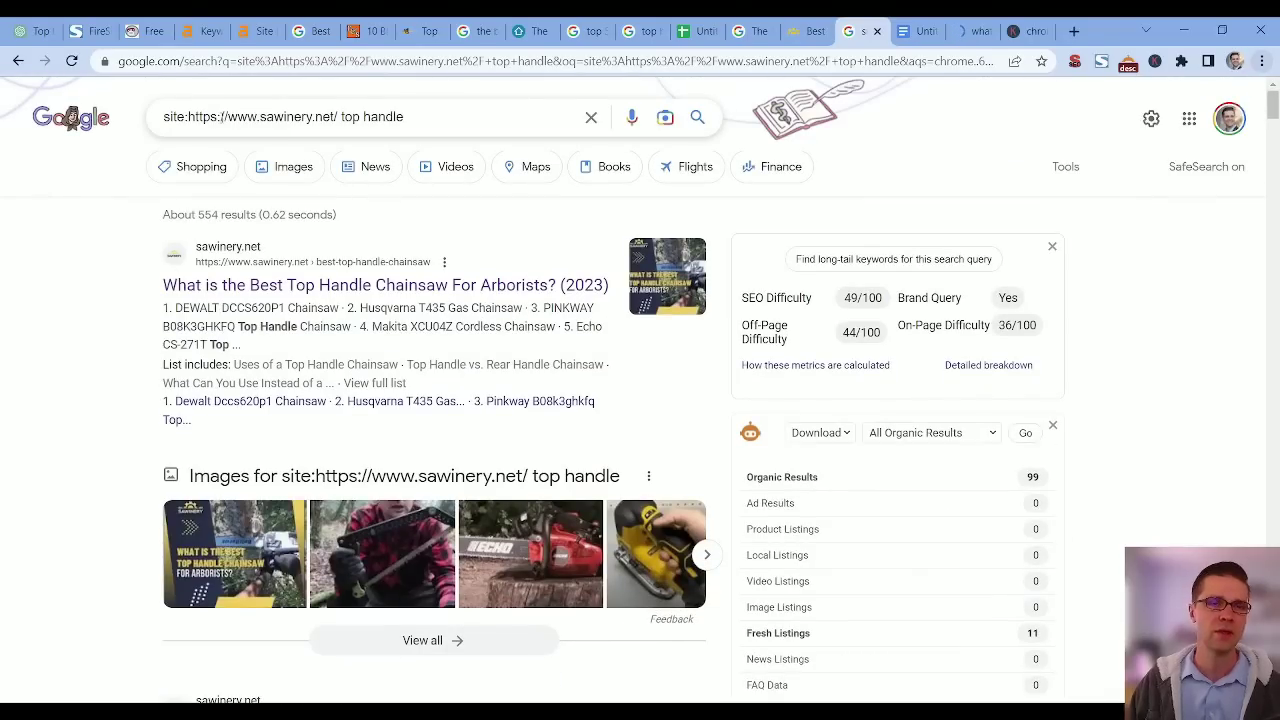
pyautogui.moveTo(189, 116); pyautogui.dragTo(302, 113)
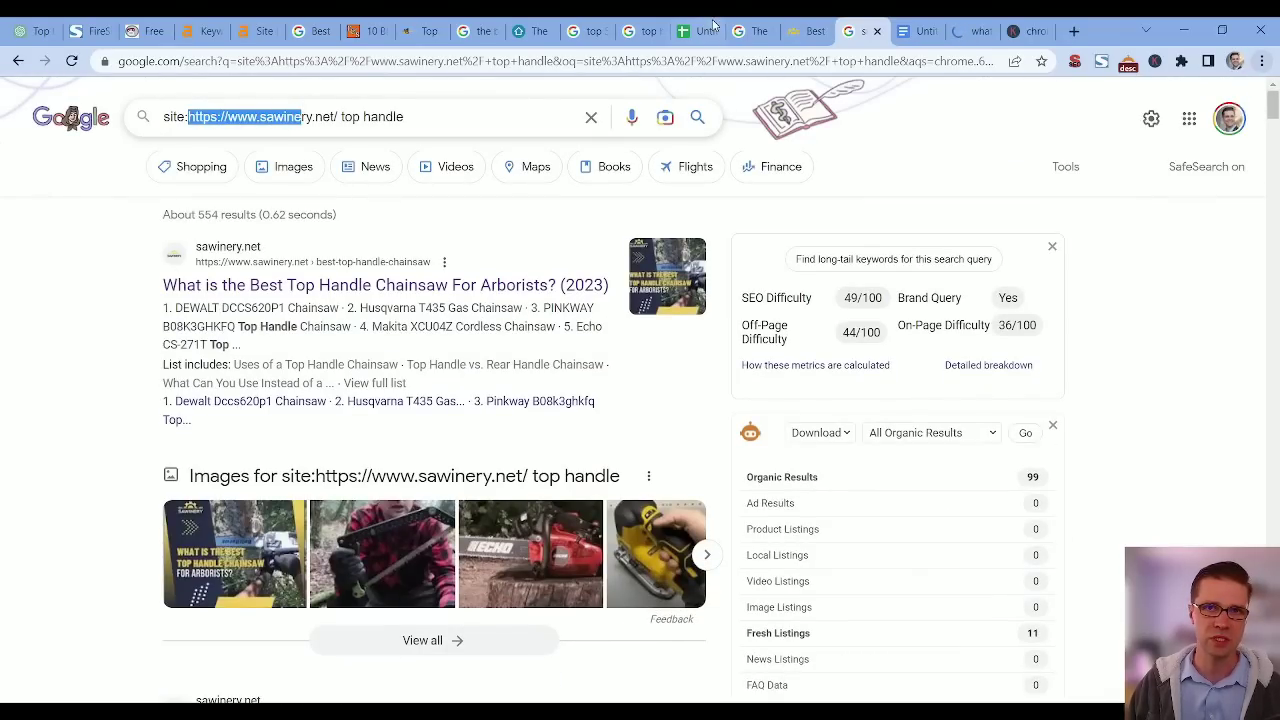
pyautogui.click(752, 31)
pyautogui.click(860, 31)
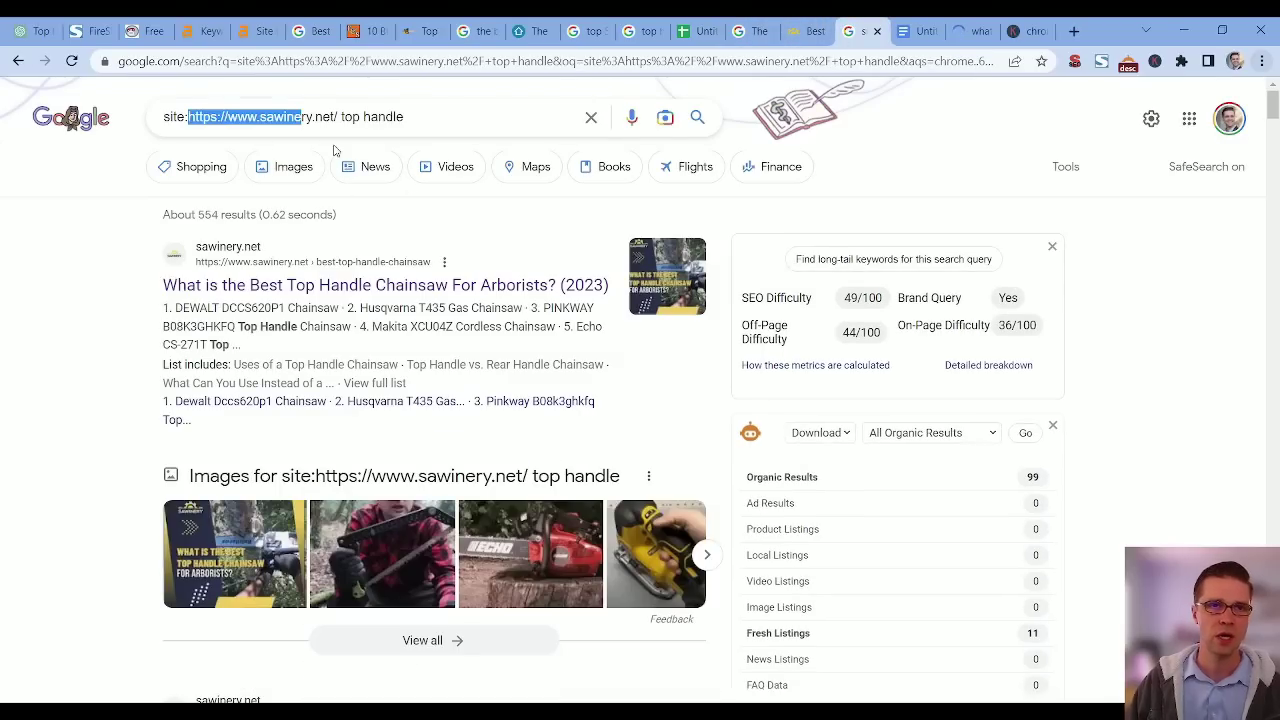
pyautogui.scroll(-5, 40, 360)
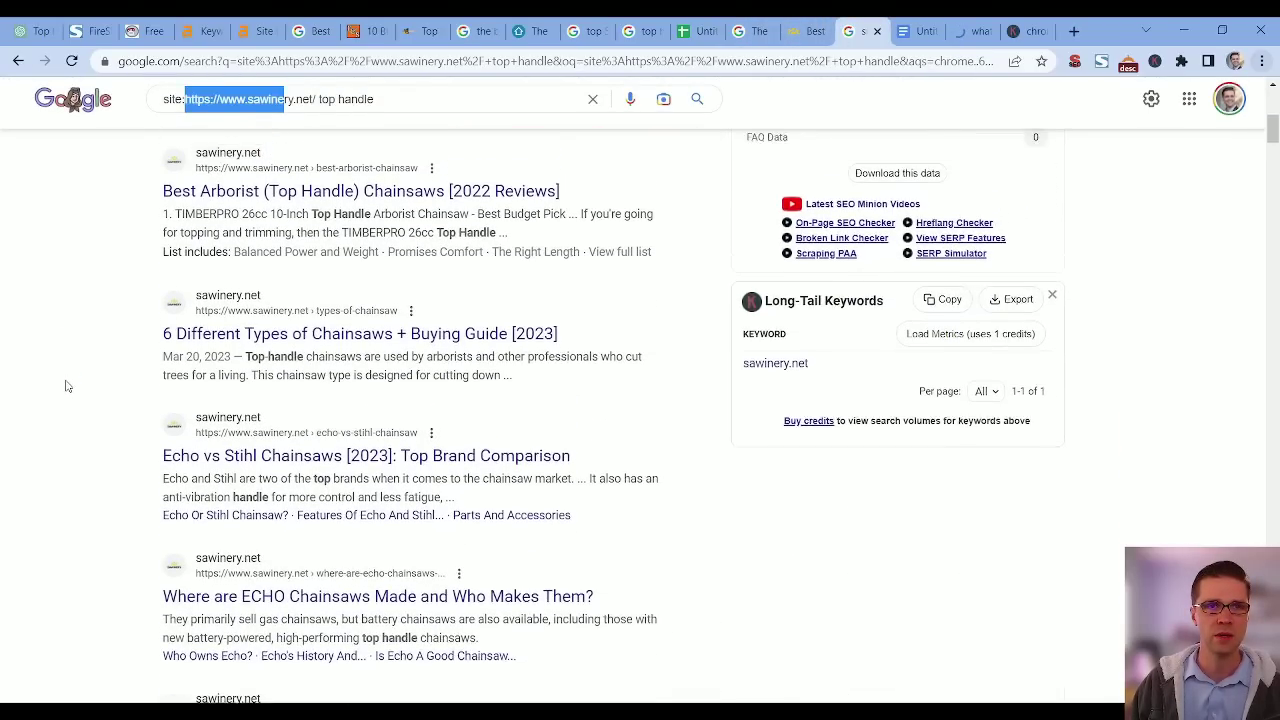
pyautogui.scroll(1, 67, 386)
pyautogui.scroll(-1, 67, 386)
pyautogui.click(960, 31)
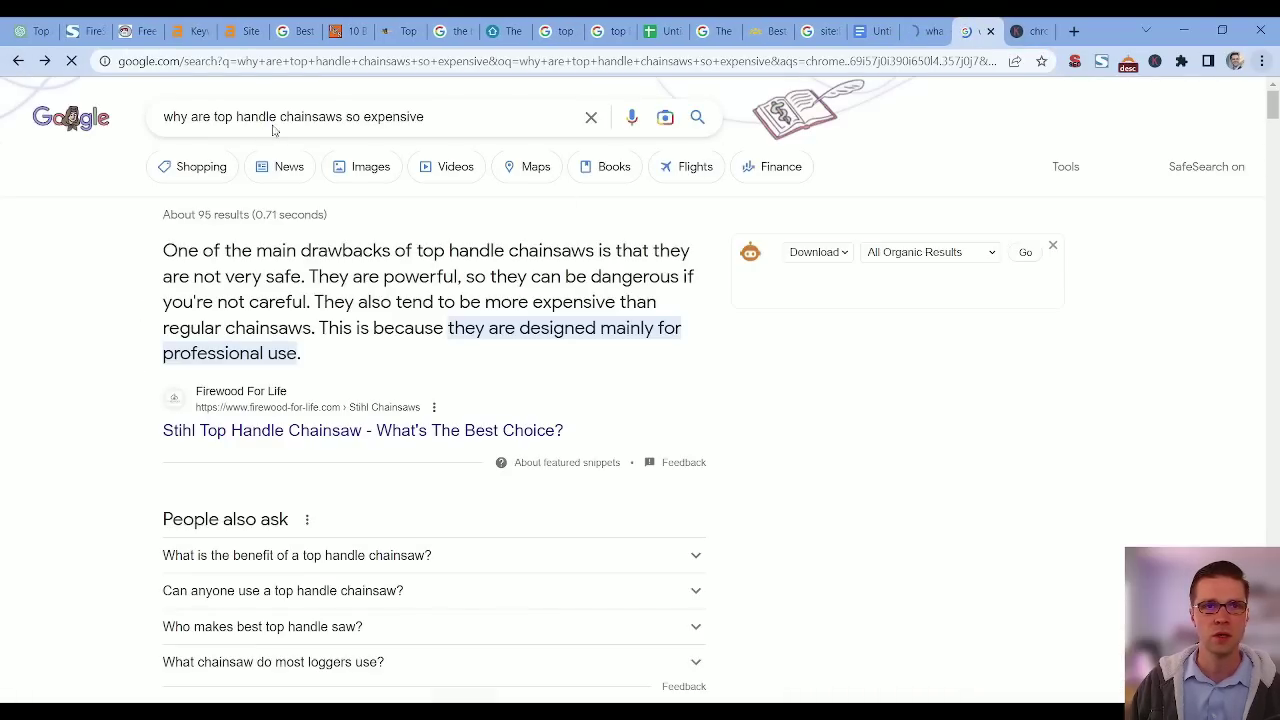
# - Look through the Google results on why top handle chainsaws are so expensive, including the forum results
pyautogui.moveTo(203, 117); pyautogui.dragTo(293, 163)
pyautogui.click(61, 333)
pyautogui.scroll(-5, 63, 336)
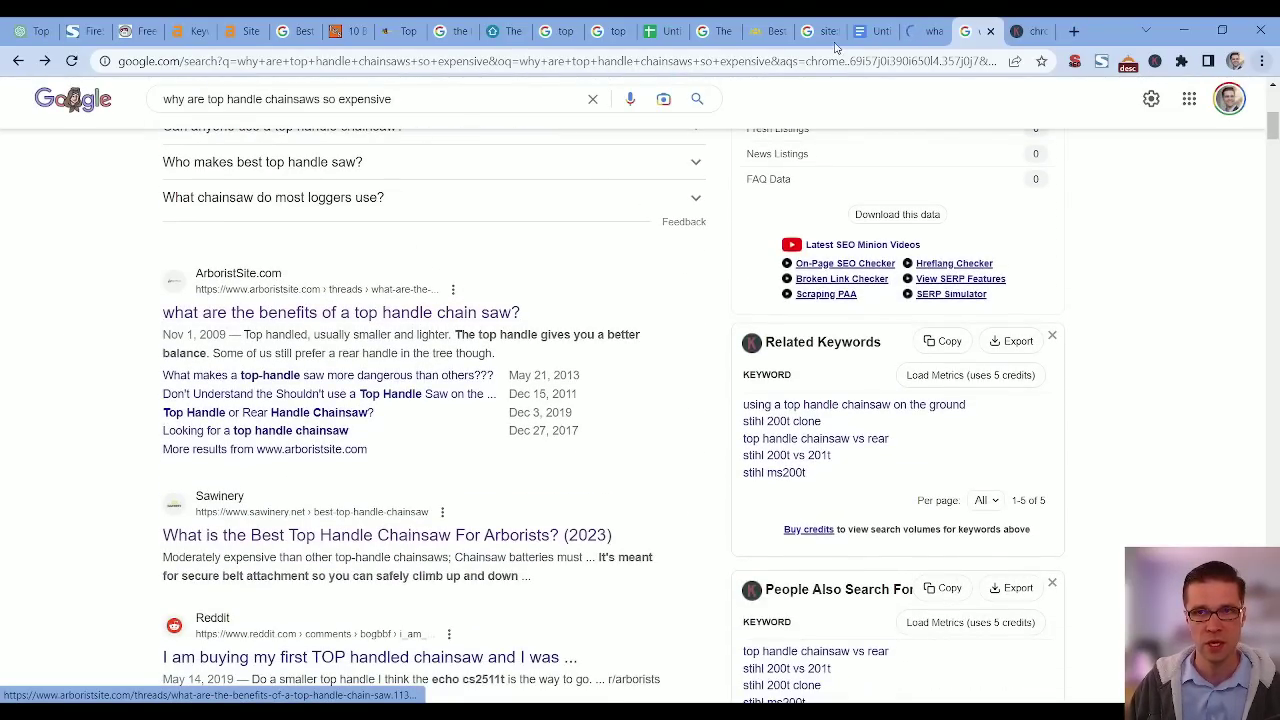
pyautogui.click(925, 31)
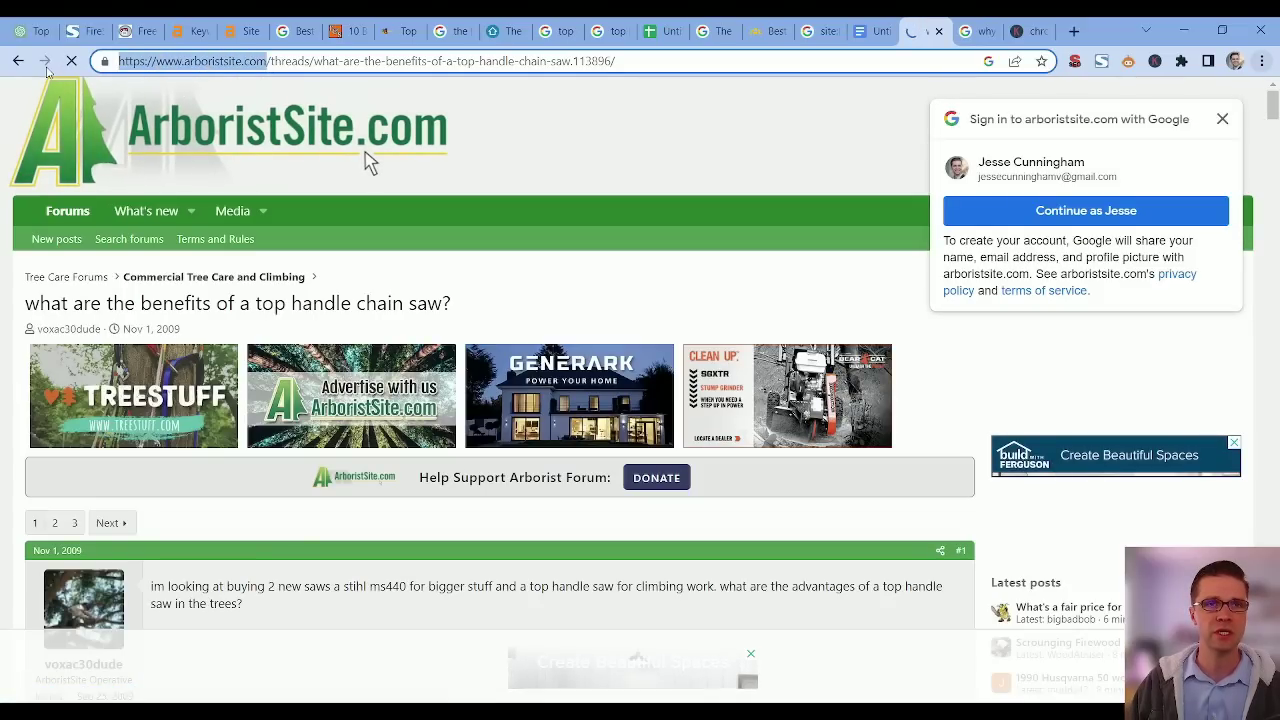
pyautogui.click(186, 24)
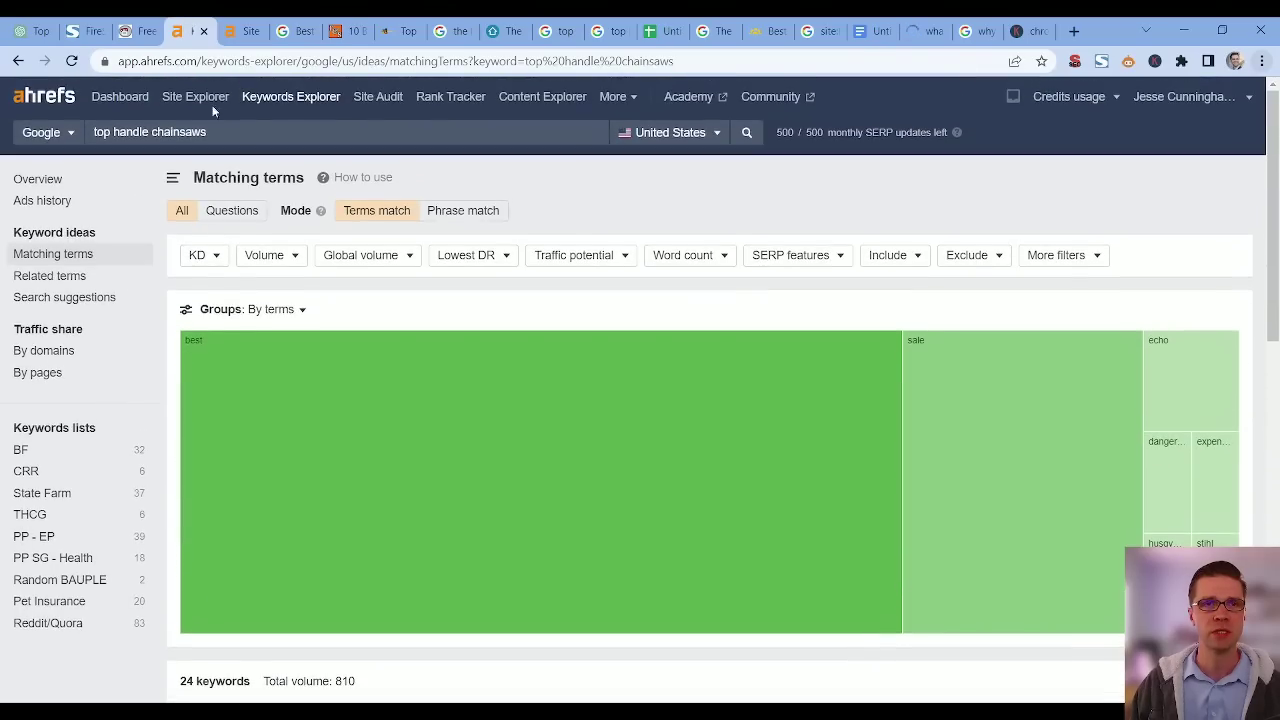
pyautogui.click(238, 31)
pyautogui.hotkey('ctrl', 'v')
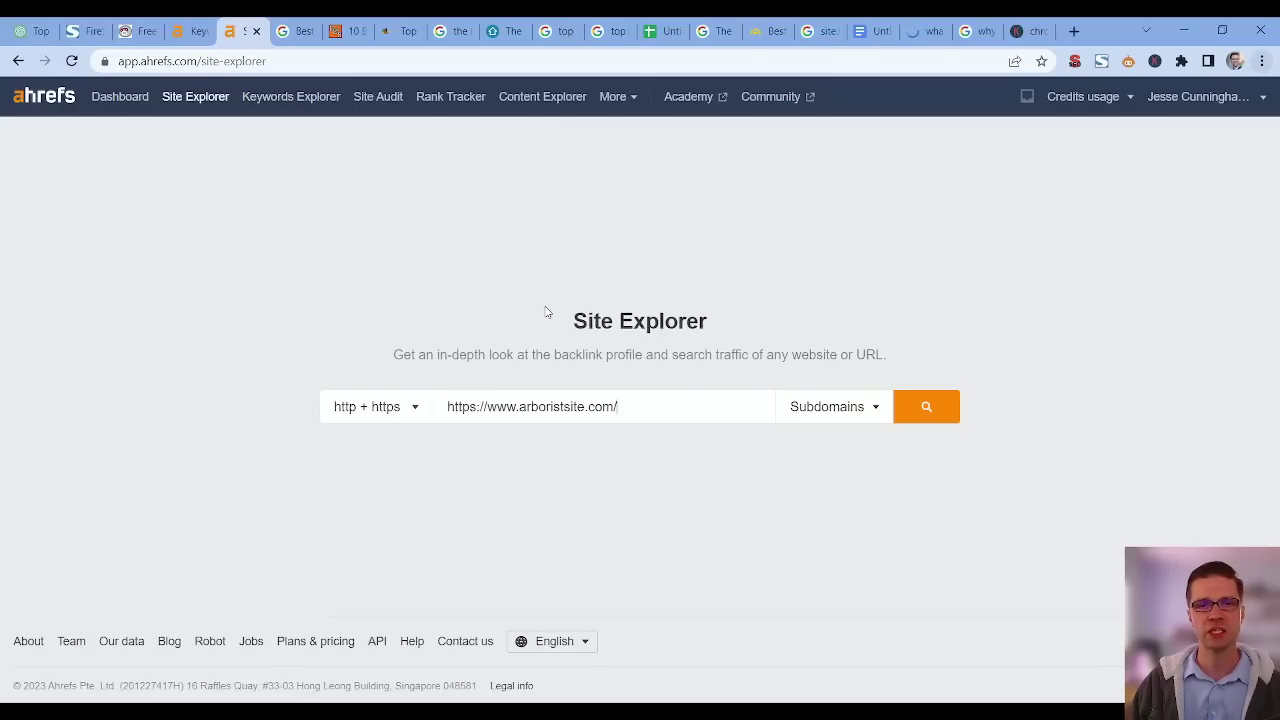
pyautogui.press('Return')
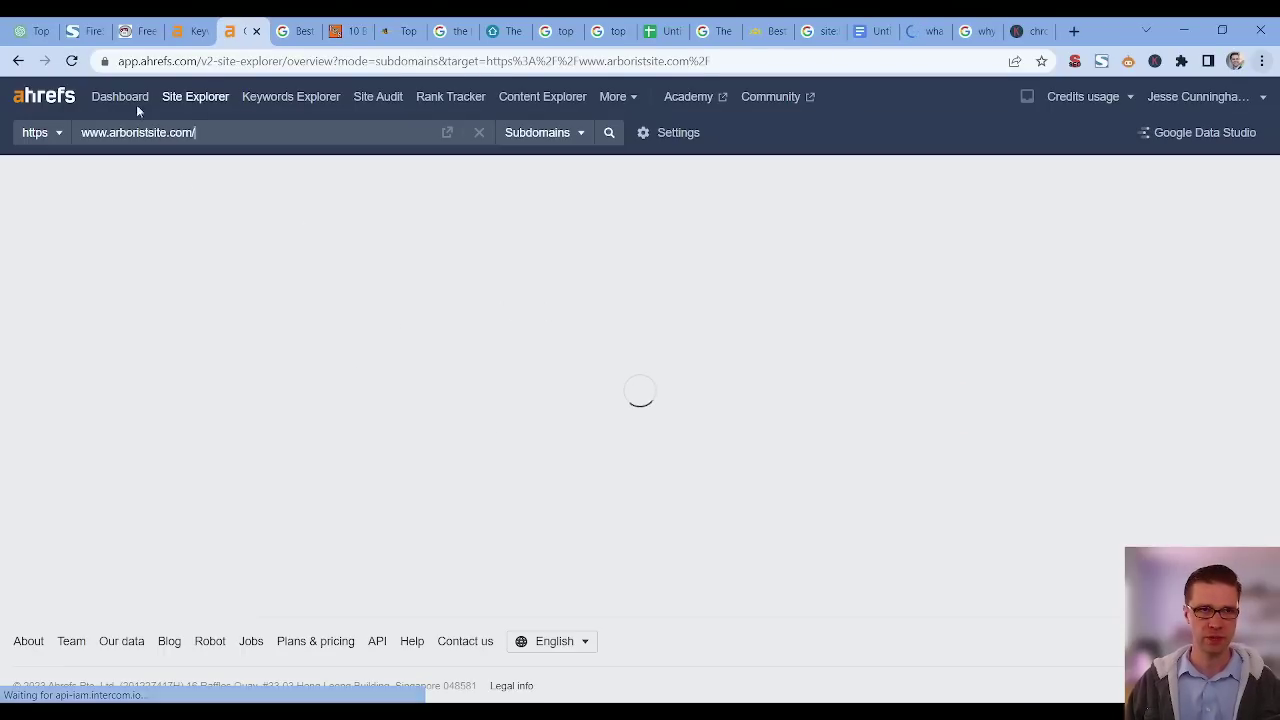
# - Switch to ChatGPT and review the generated article, its internal link in the introduction, and the prompt with the keyword list
pyautogui.click(32, 31)
pyautogui.scroll(3, 638, 509)
pyautogui.scroll(-2, 638, 509)
pyautogui.scroll(15, 638, 509)
pyautogui.scroll(10, 593, 437)
pyautogui.scroll(-13, 566, 402)
pyautogui.scroll(-7, 566, 402)
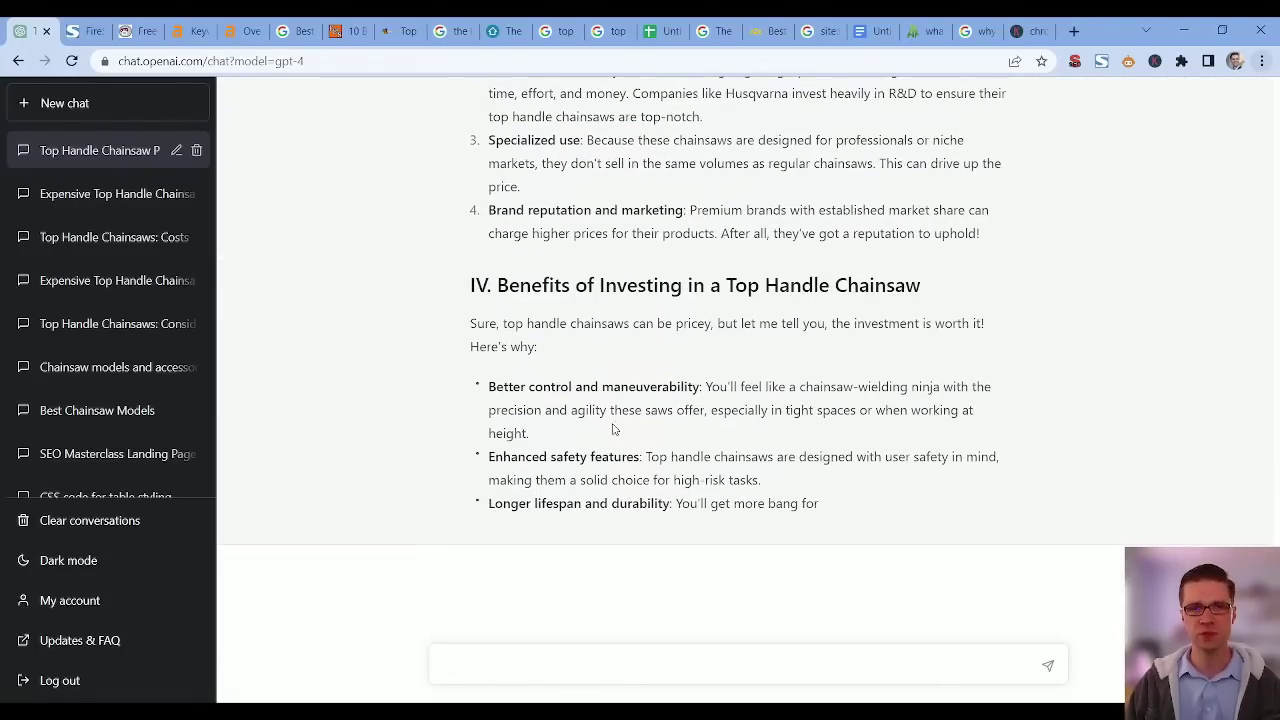
pyautogui.scroll(10, 686, 444)
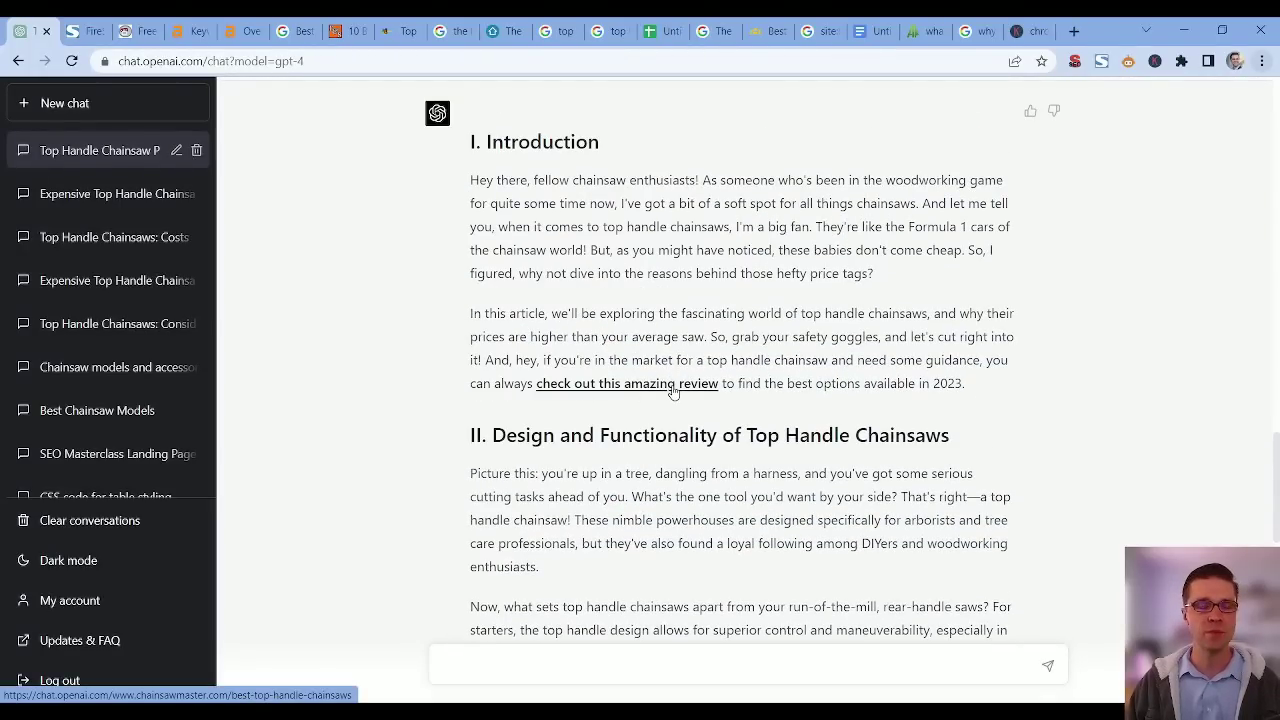
pyautogui.scroll(15, 677, 464)
pyautogui.scroll(-3, 677, 464)
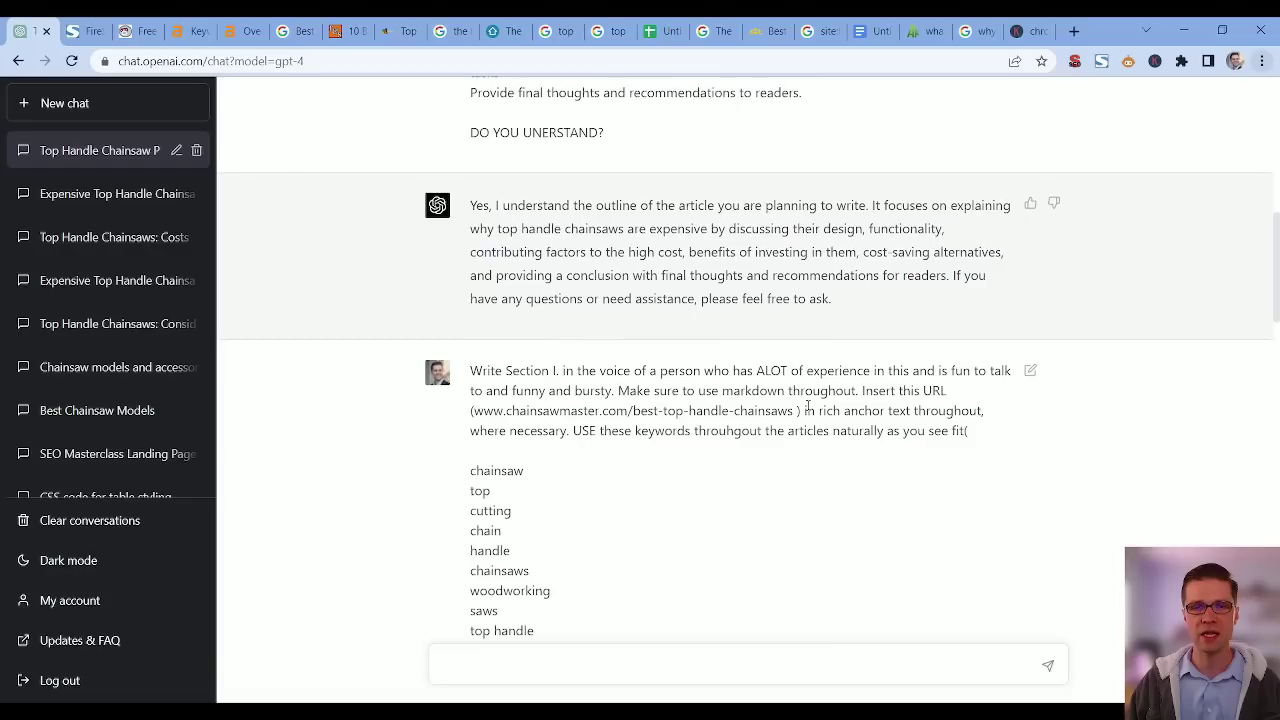
pyautogui.scroll(-20, 735, 479)
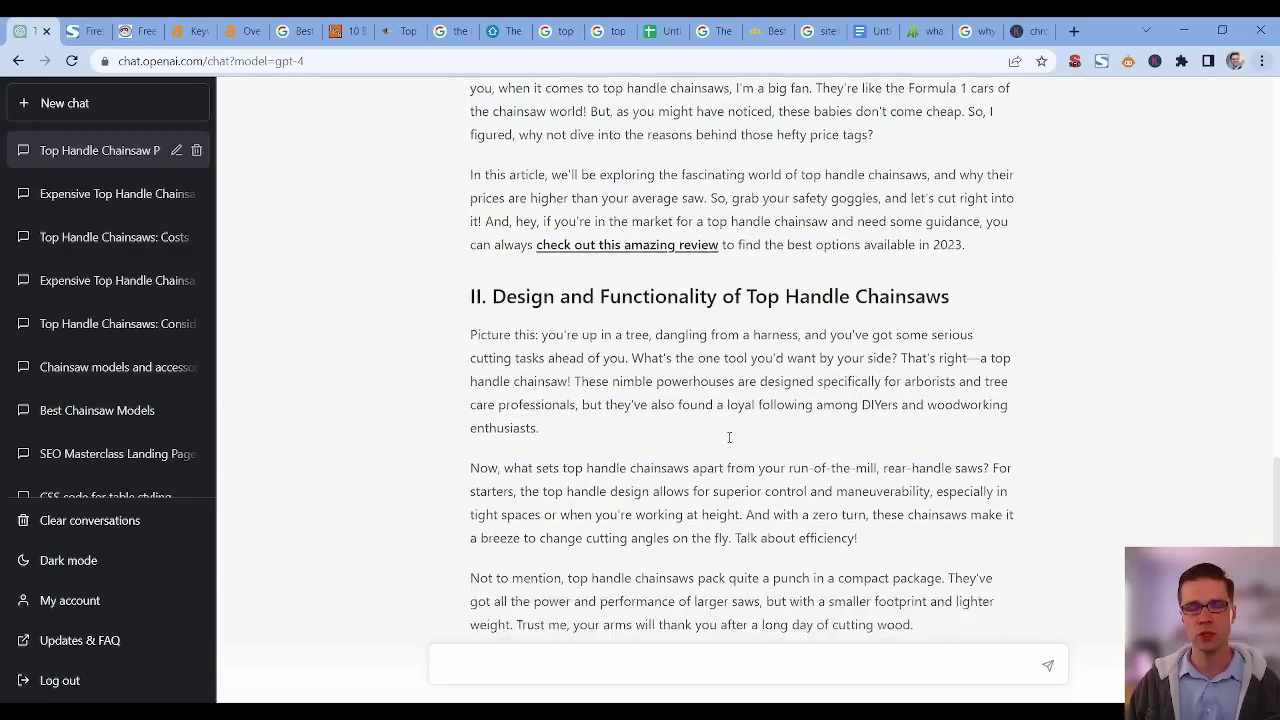
# - Ask ChatGPT at the end of the article conversation "Did you include the keywords I requested?"
pyautogui.scroll(10, 722, 470)
pyautogui.scroll(-12, 705, 451)
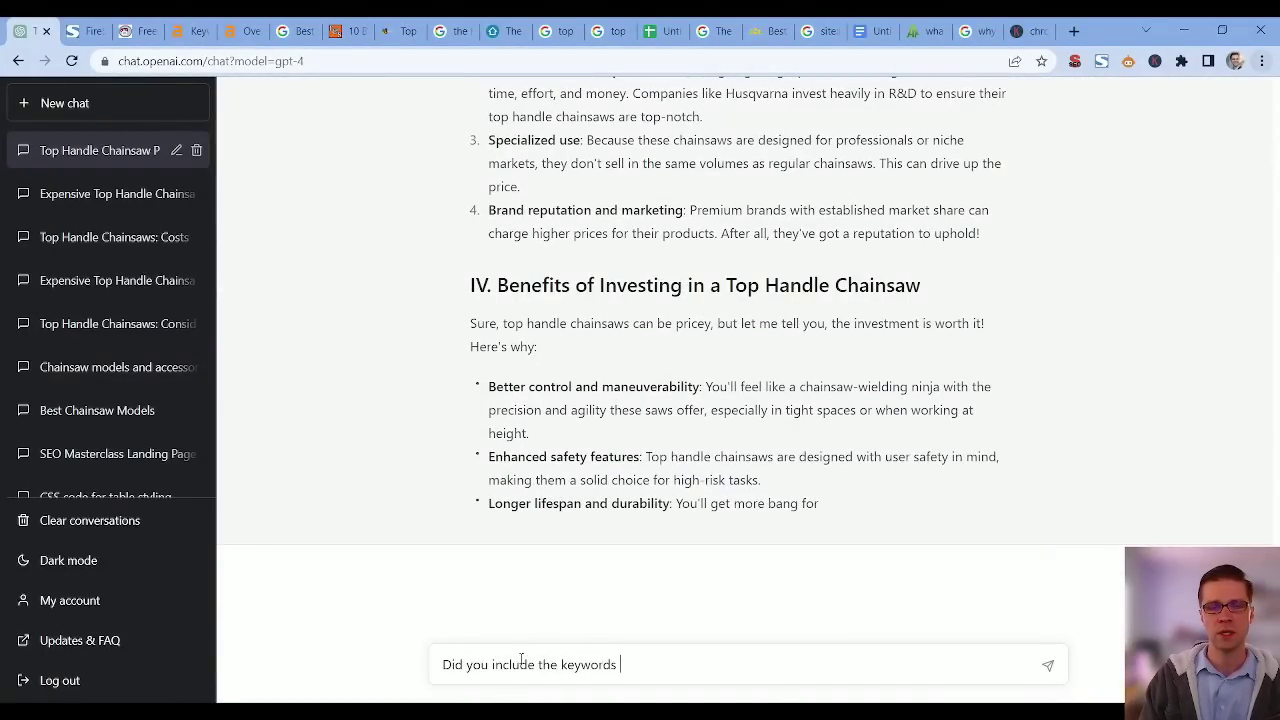
pyautogui.write('?')
pyautogui.press('Return')
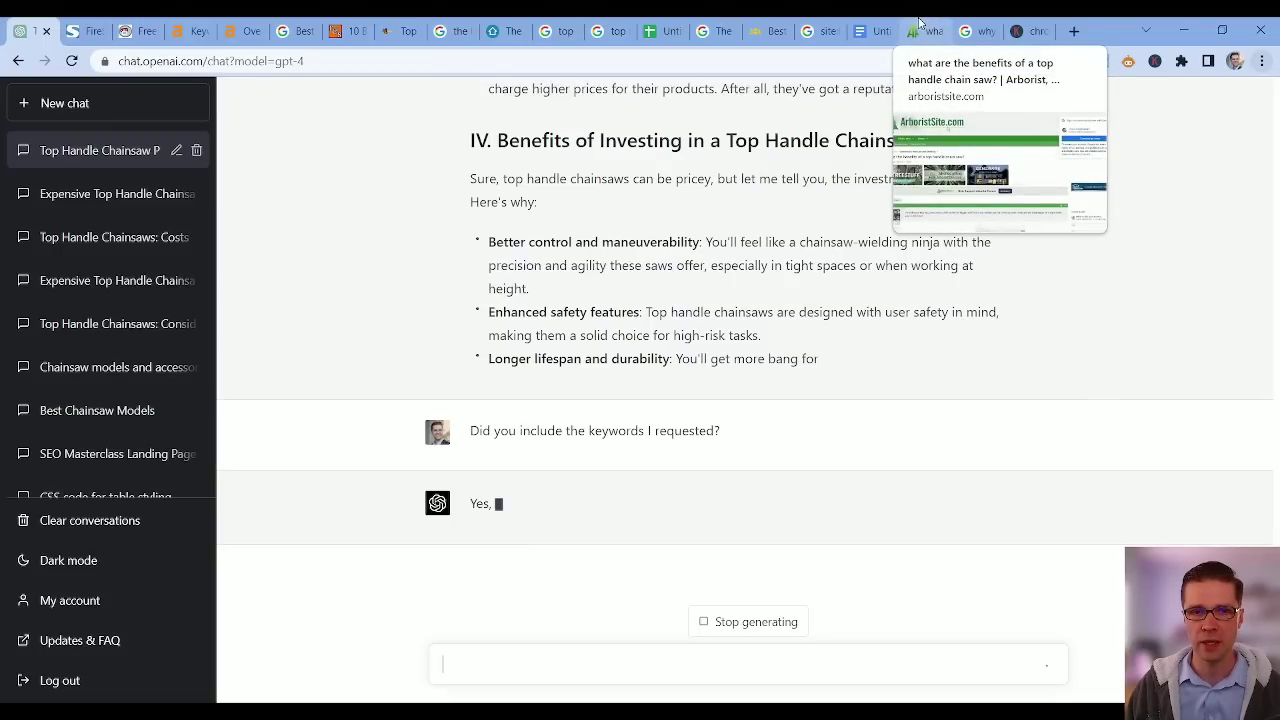
# - Switch back to Ahrefs and examine the backlink profile and organic search figures in the arboristsite.com overview
pyautogui.click(181, 24)
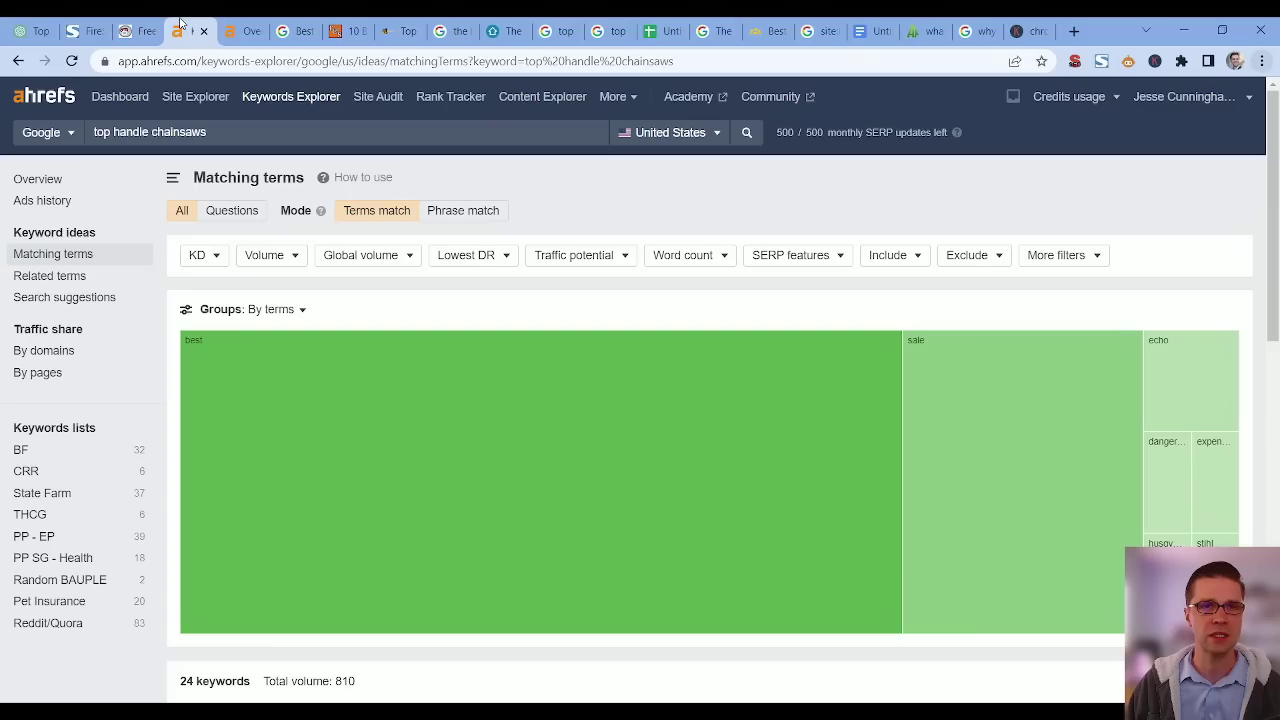
pyautogui.hotkey('ctrl', 'Tab')
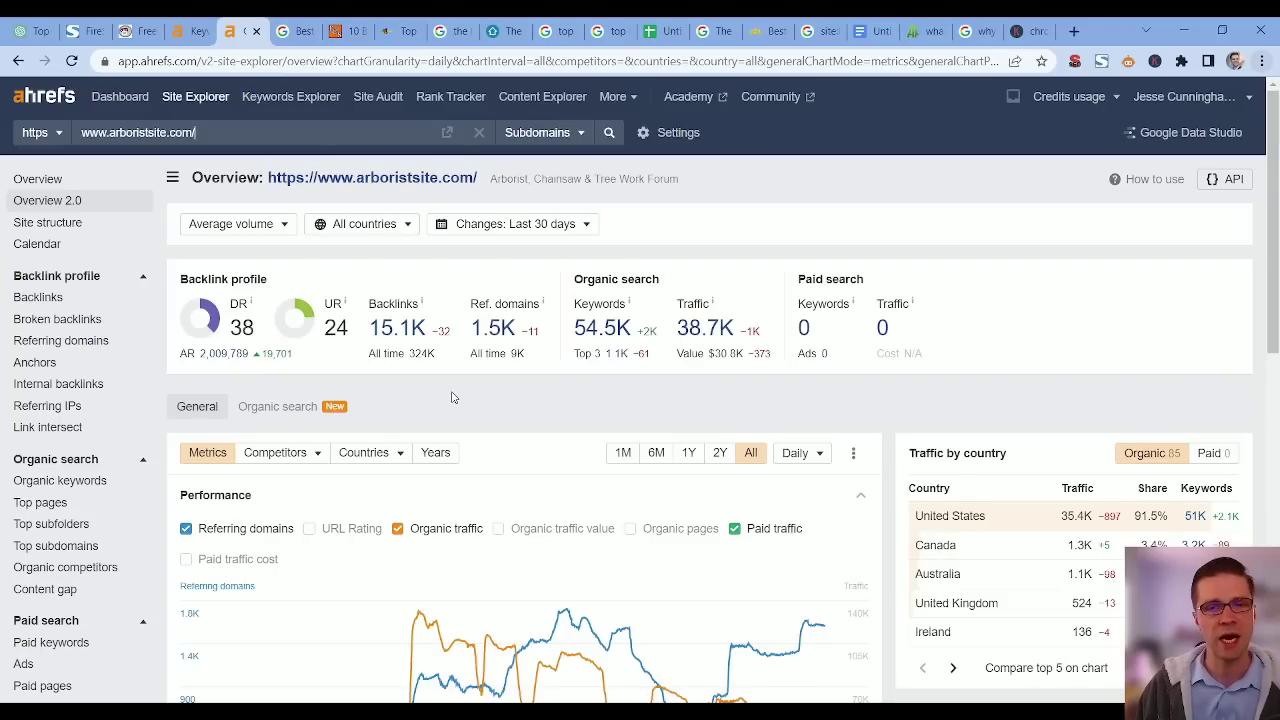
pyautogui.scroll(-1, 428, 390)
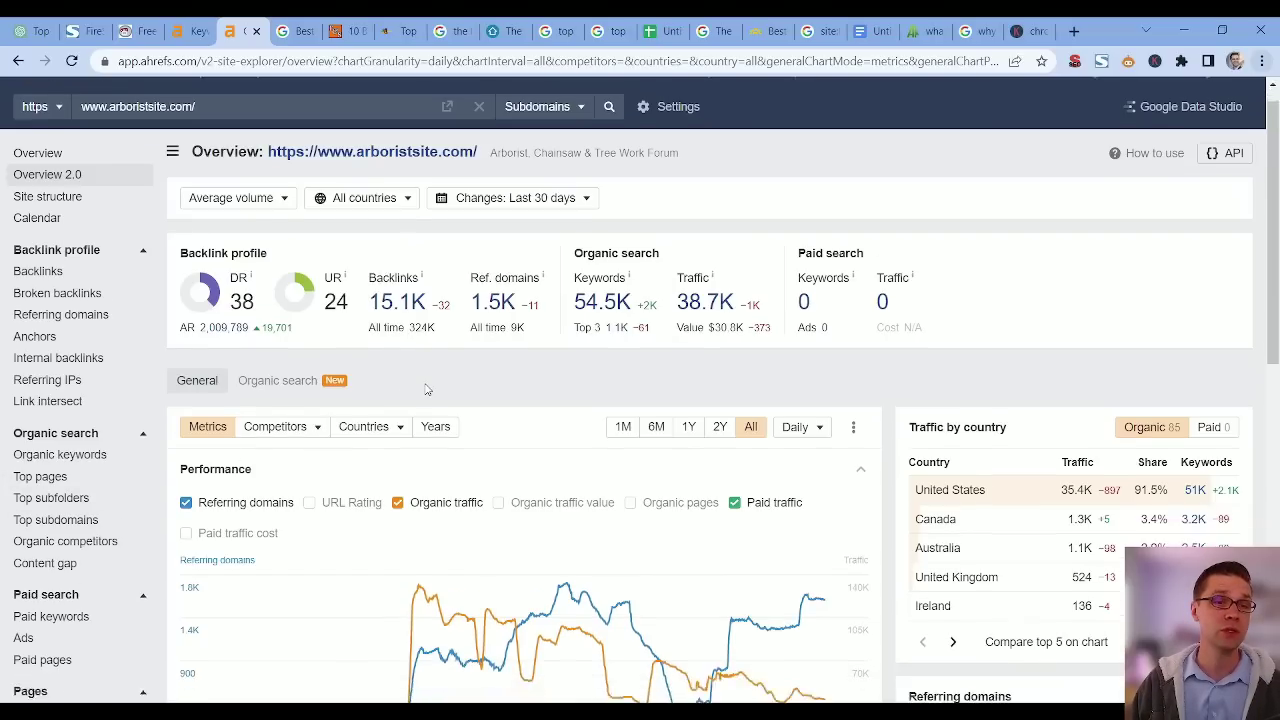
pyautogui.scroll(1, 428, 390)
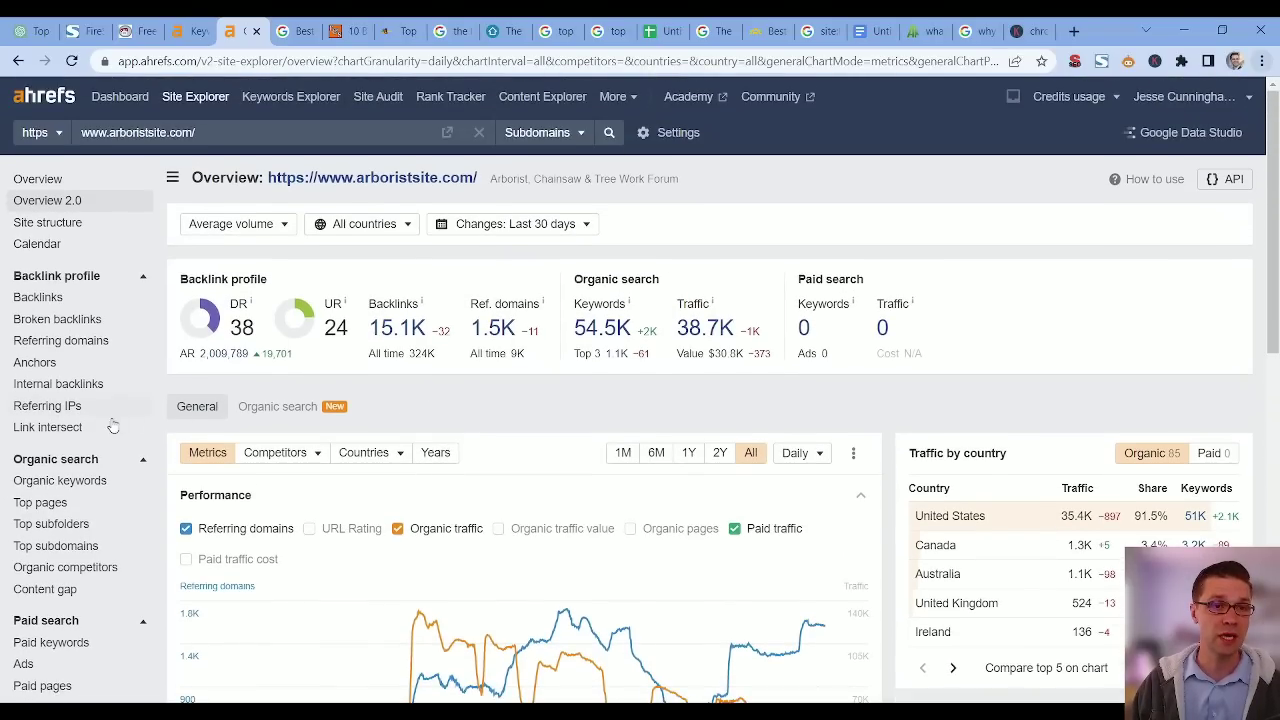
# - Open the organic keywords report for arboristsite.com and filter it to keywords containing "chainsaw"
pyautogui.click(79, 488)
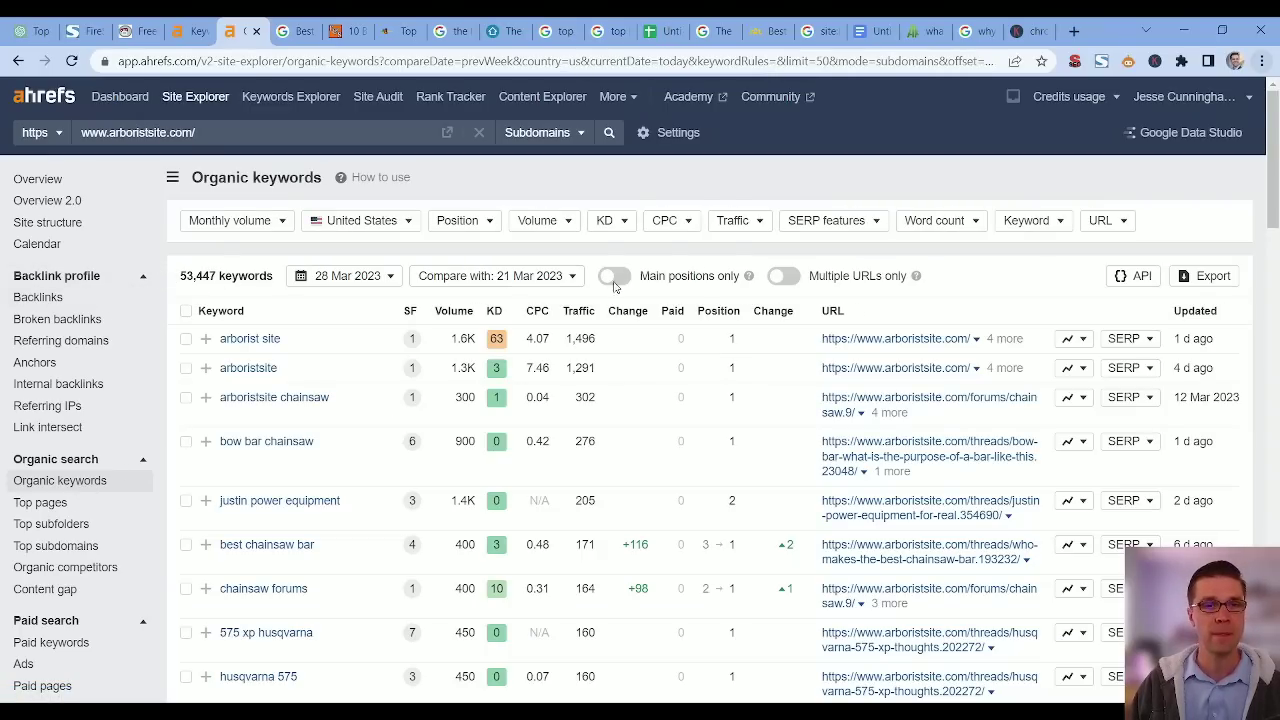
pyautogui.click(1040, 221)
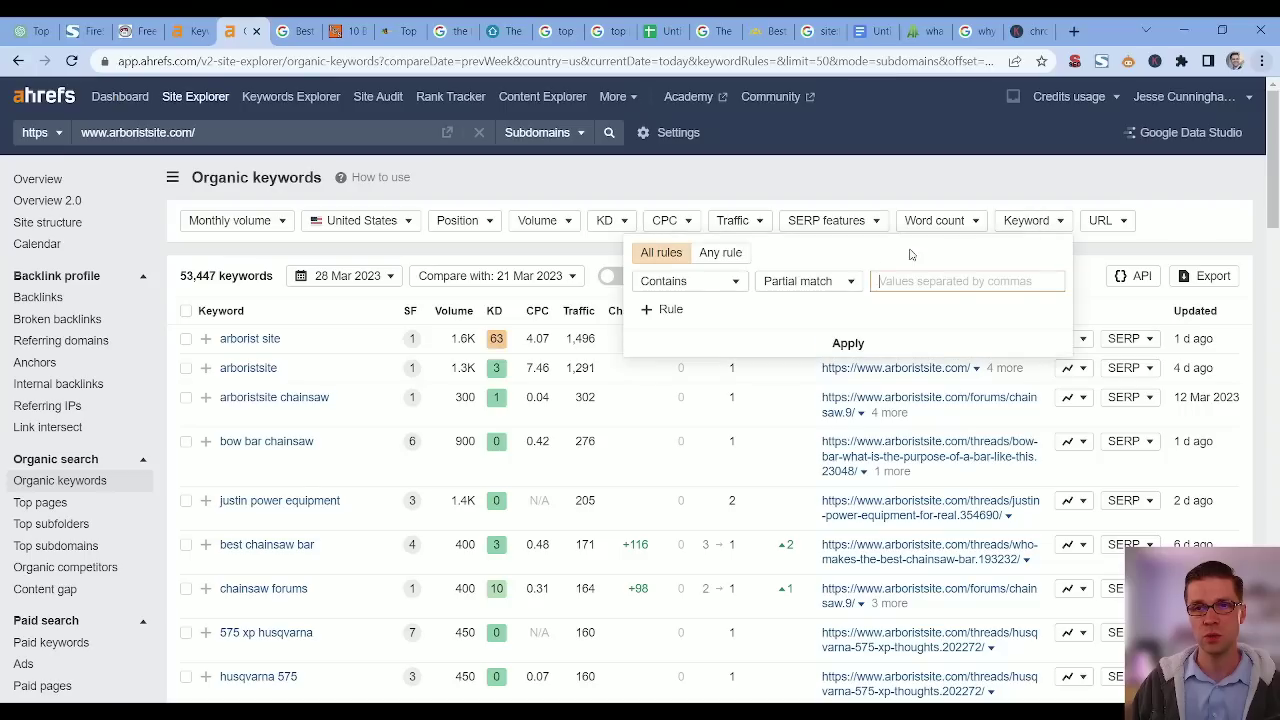
pyautogui.write('chainsaw')
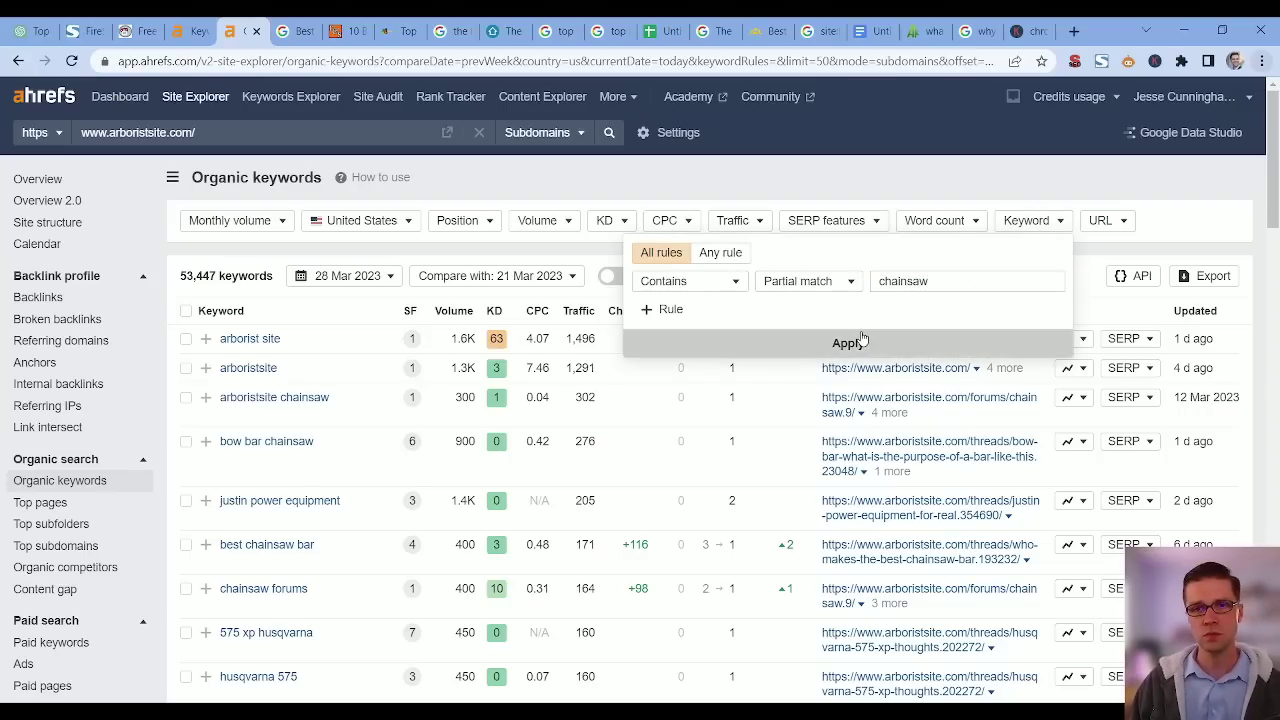
pyautogui.click(860, 341)
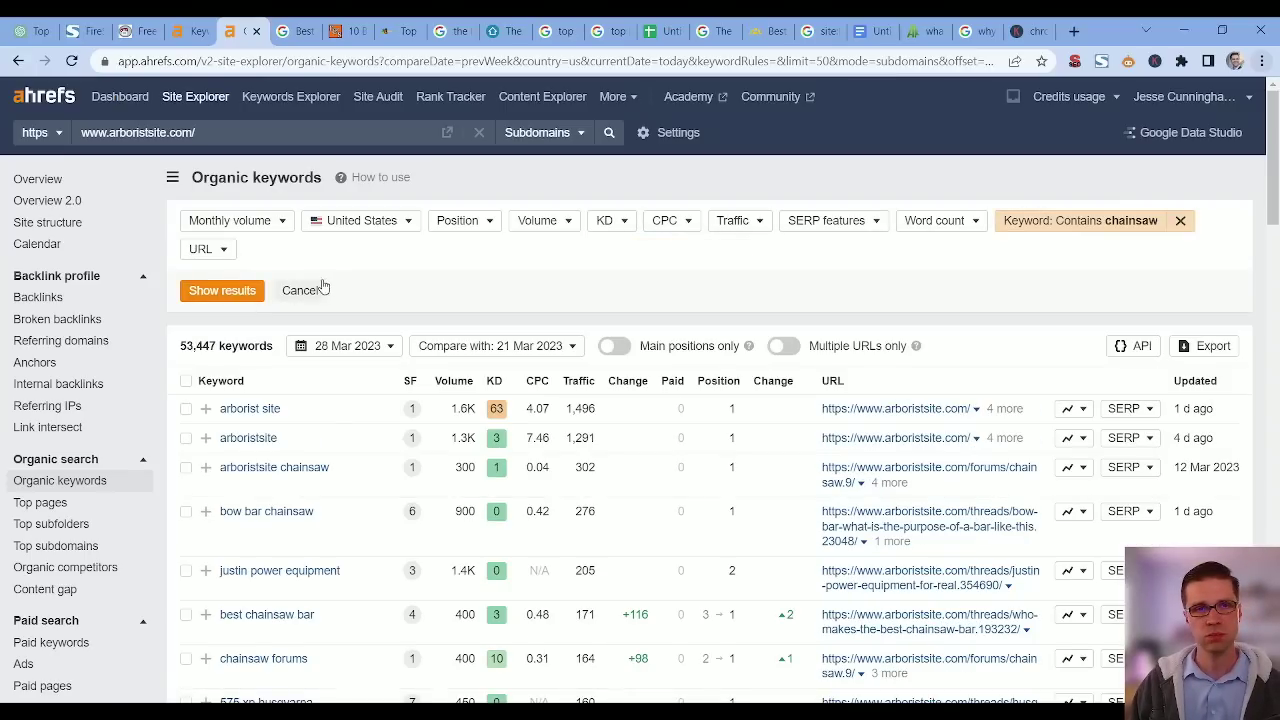
pyautogui.click(245, 293)
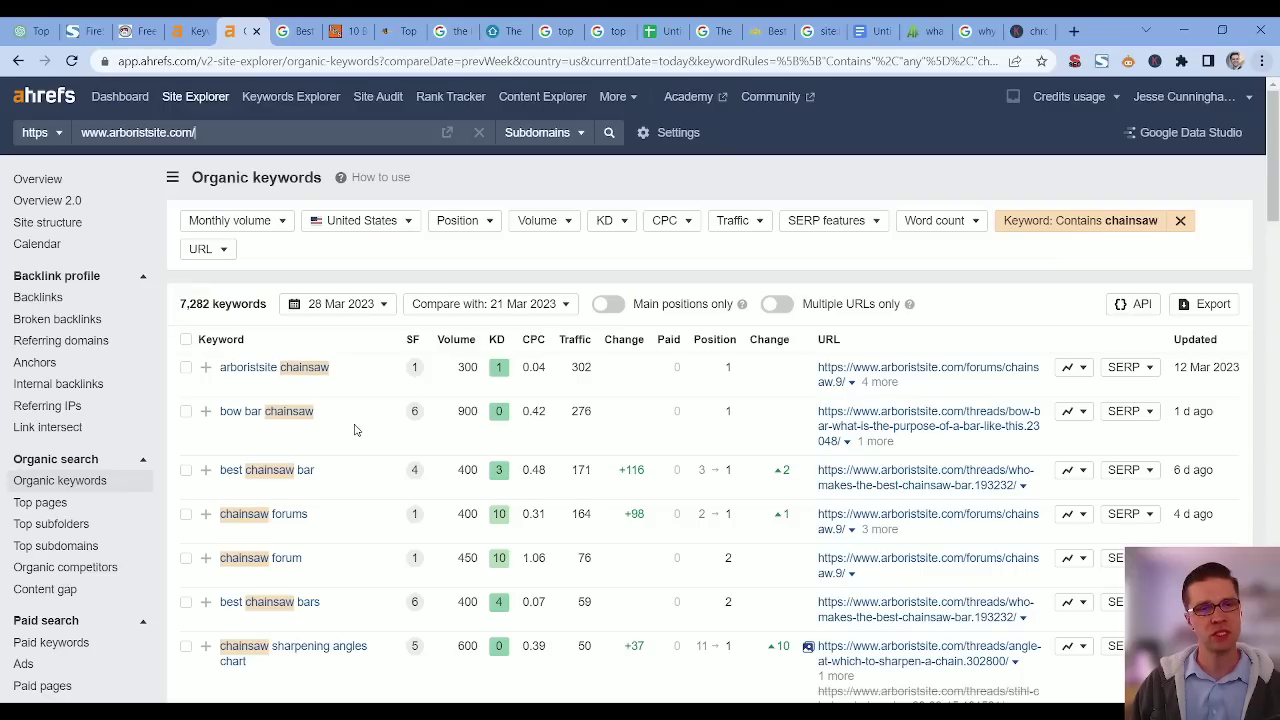
# - Examine the search volume, difficulty and ranking position of the "bow bar chainsaw" keyword in the filtered list
pyautogui.scroll(-1, 357, 430)
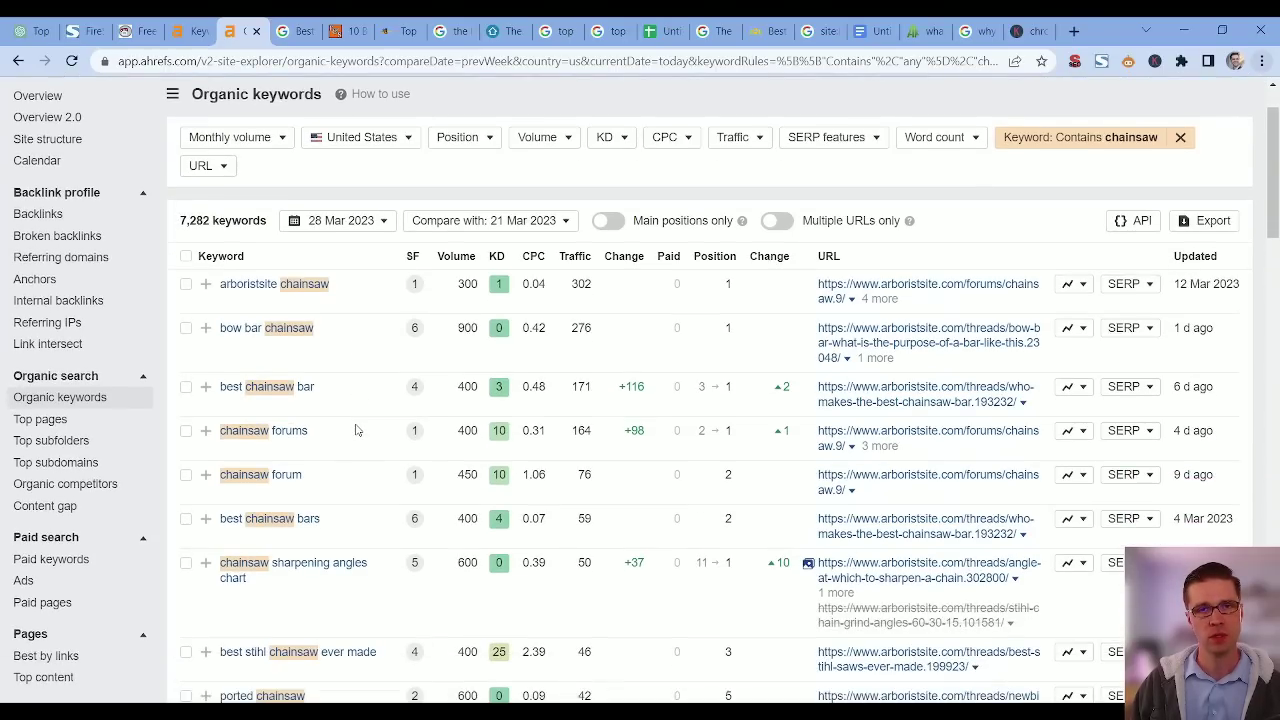
pyautogui.tripleClick(752, 353)
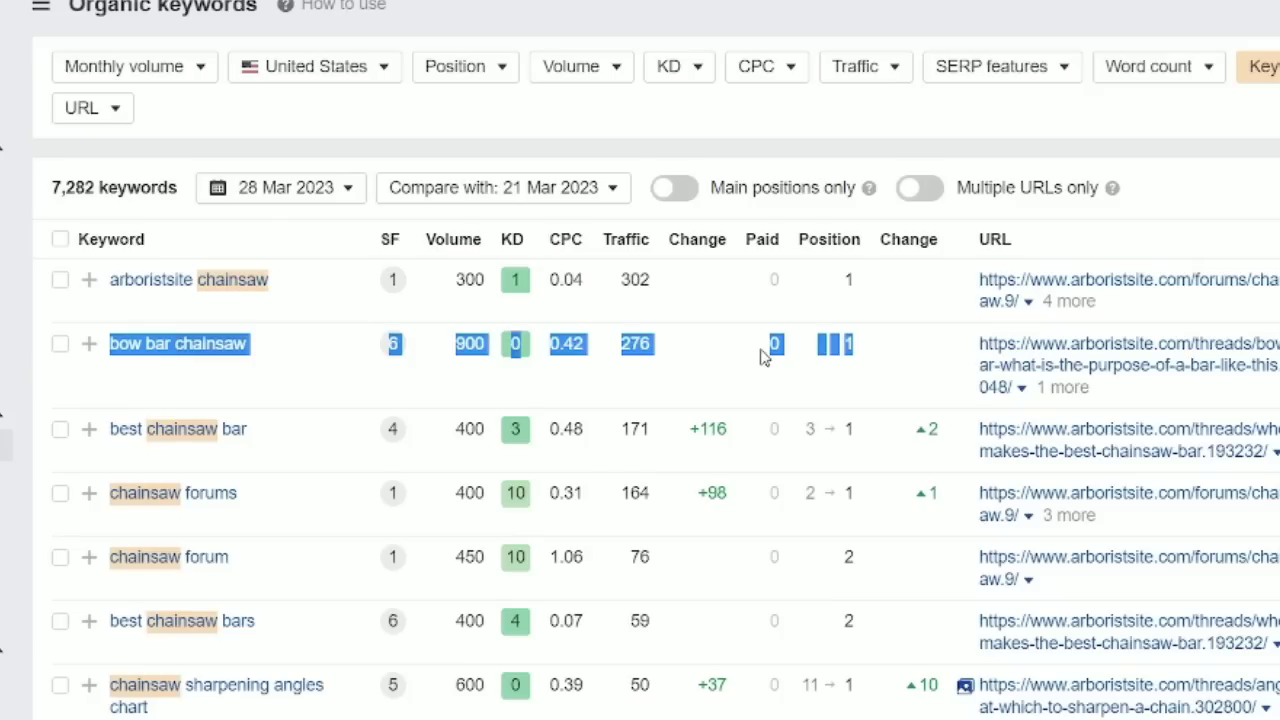
pyautogui.click(705, 340)
pyautogui.doubleClick(848, 345)
pyautogui.click(778, 341)
pyautogui.doubleClick(469, 344)
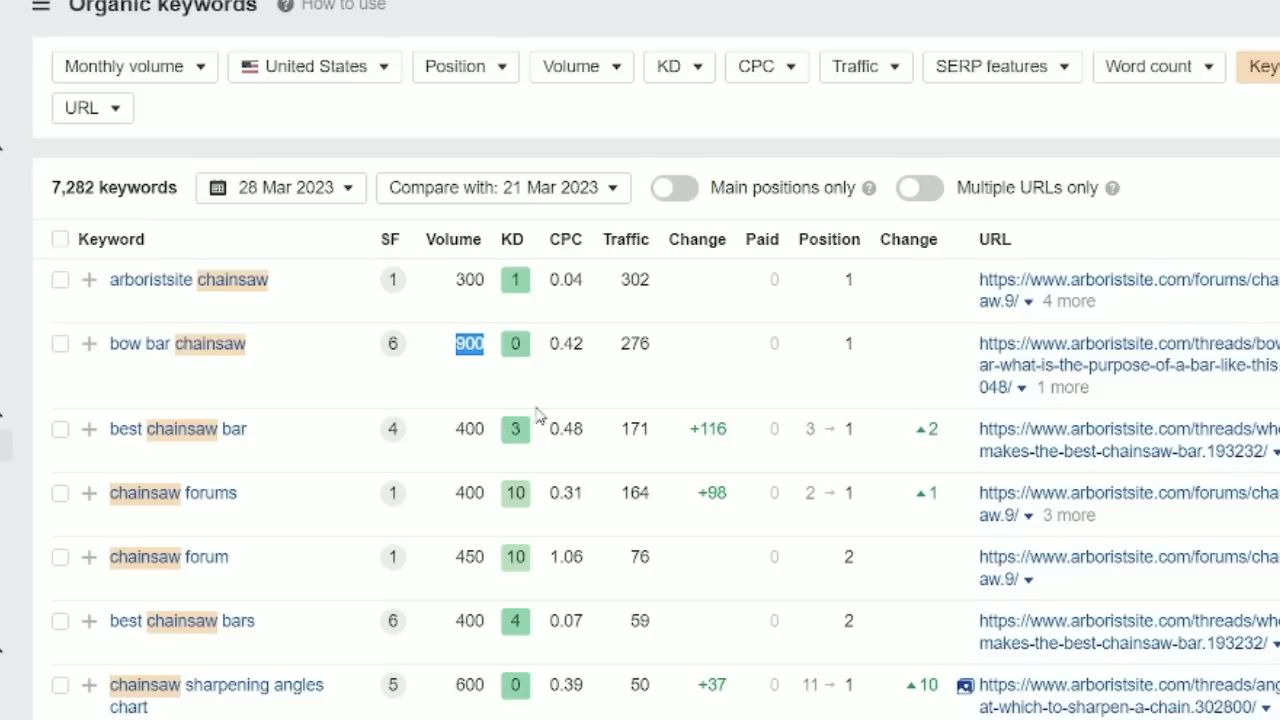
pyautogui.click(726, 357)
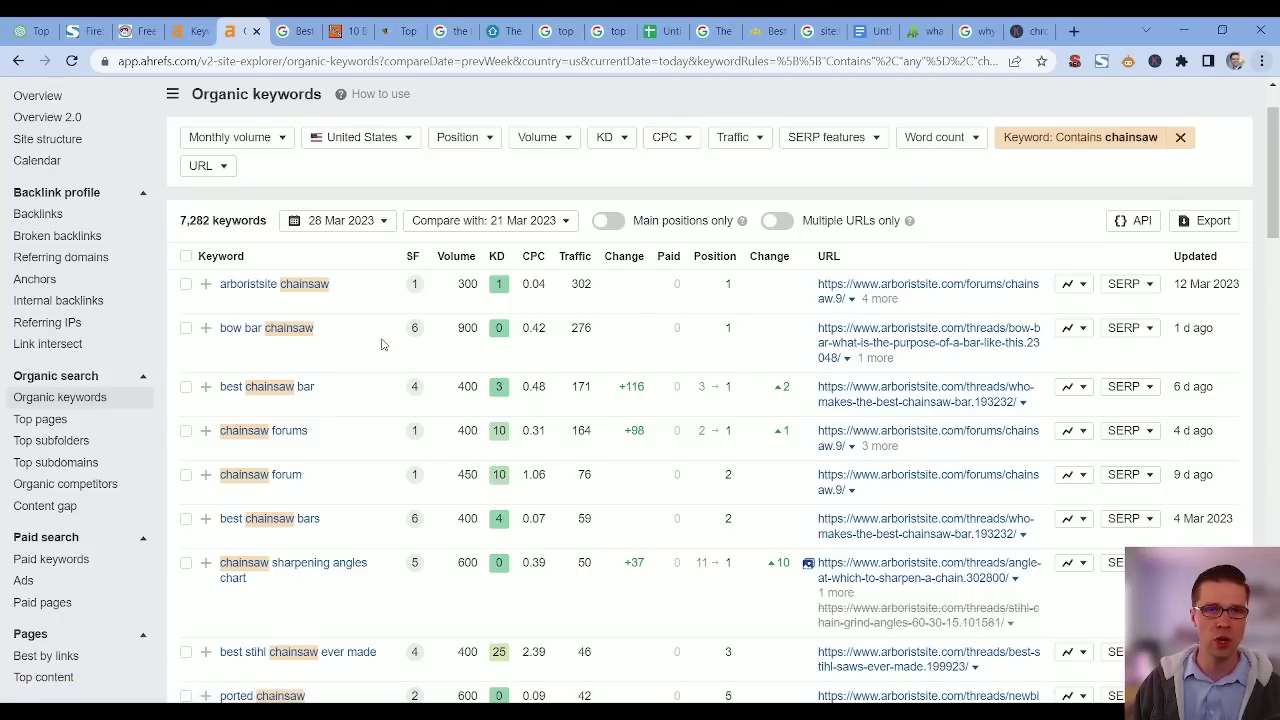
# - Search Google for "bow bar chainsaw" in a separate tab and review the ranking pages, videos and related keywords
pyautogui.moveTo(316, 340); pyautogui.dragTo(216, 340)
pyautogui.moveTo(240, 330); pyautogui.dragTo(1085, 35)
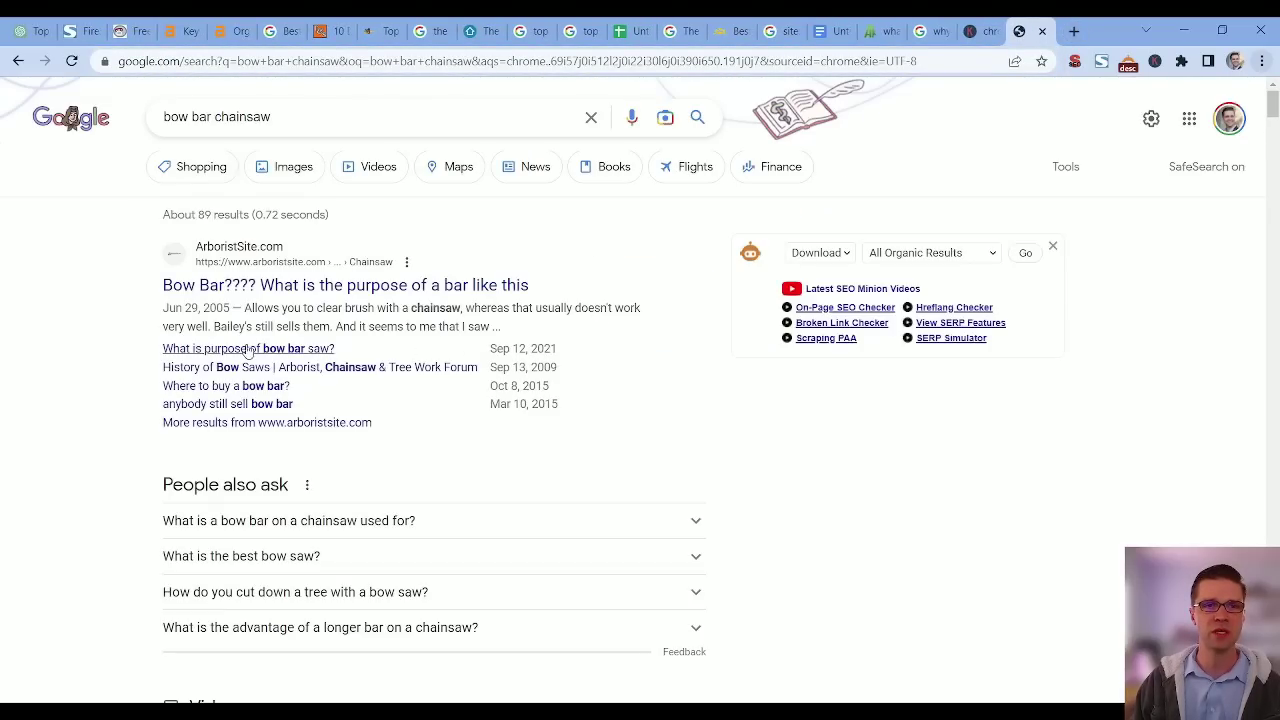
pyautogui.scroll(-3, 103, 360)
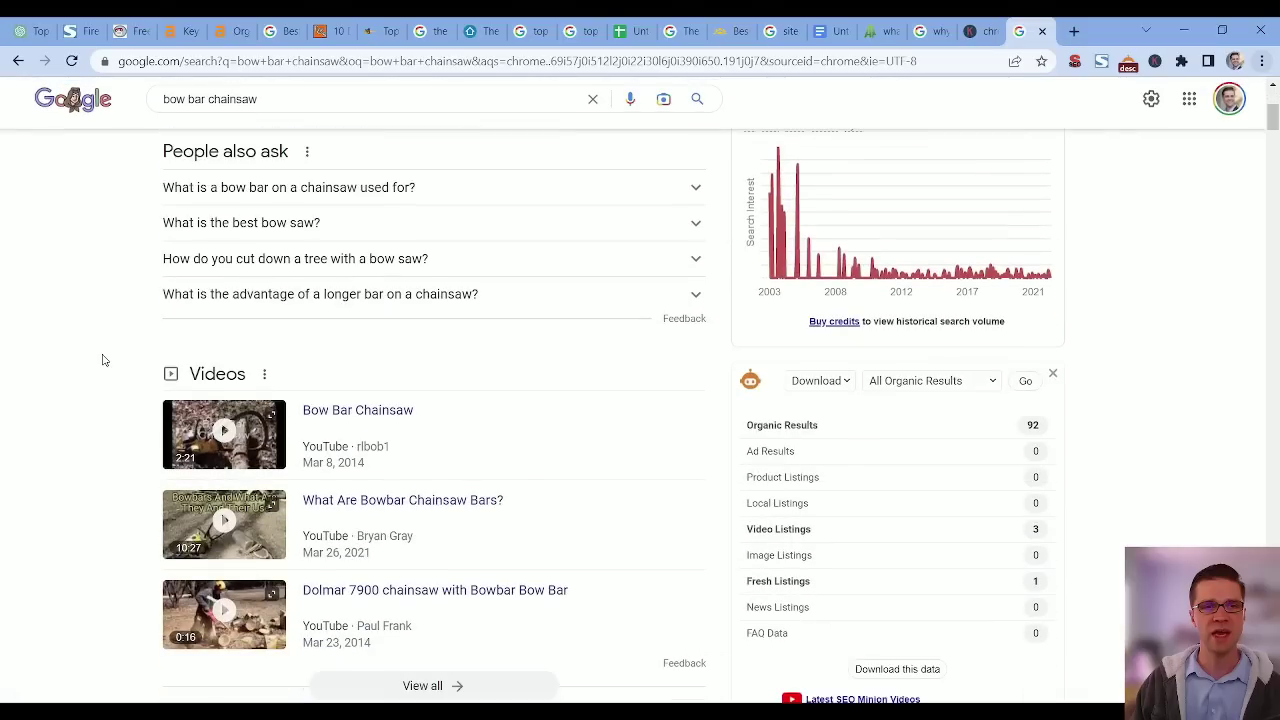
pyautogui.scroll(-3, 103, 360)
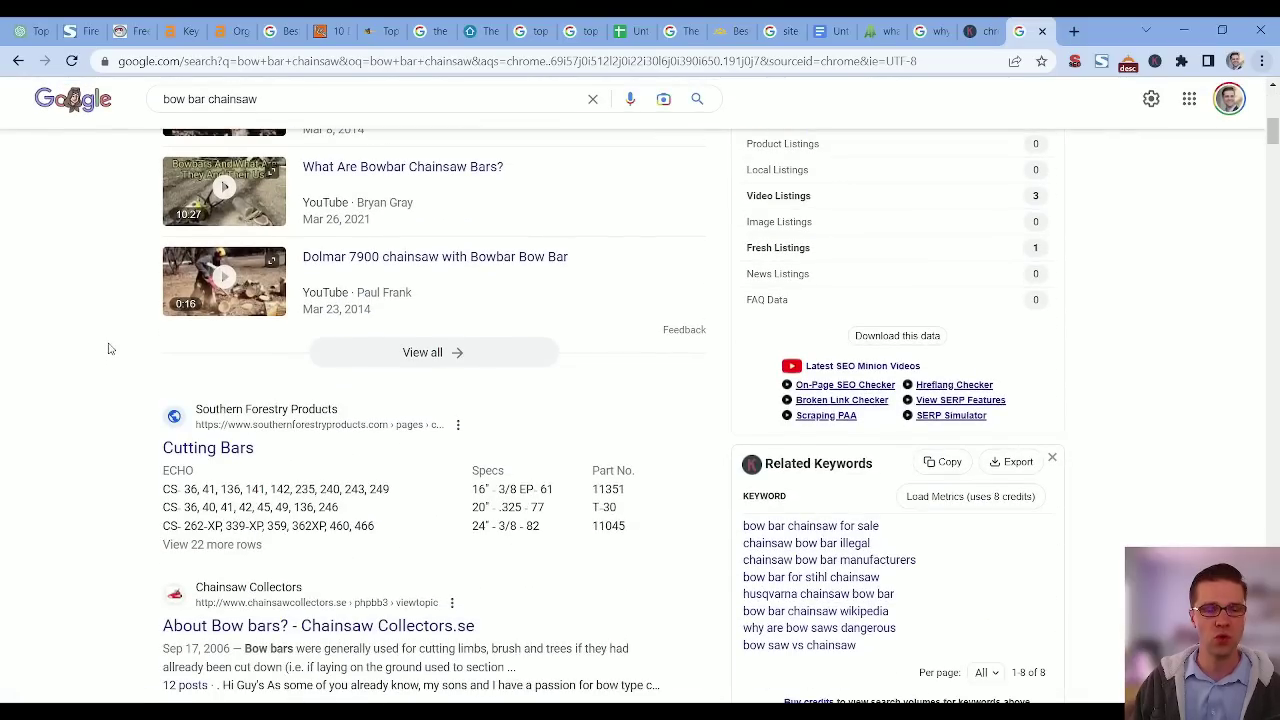
pyautogui.scroll(6, 111, 348)
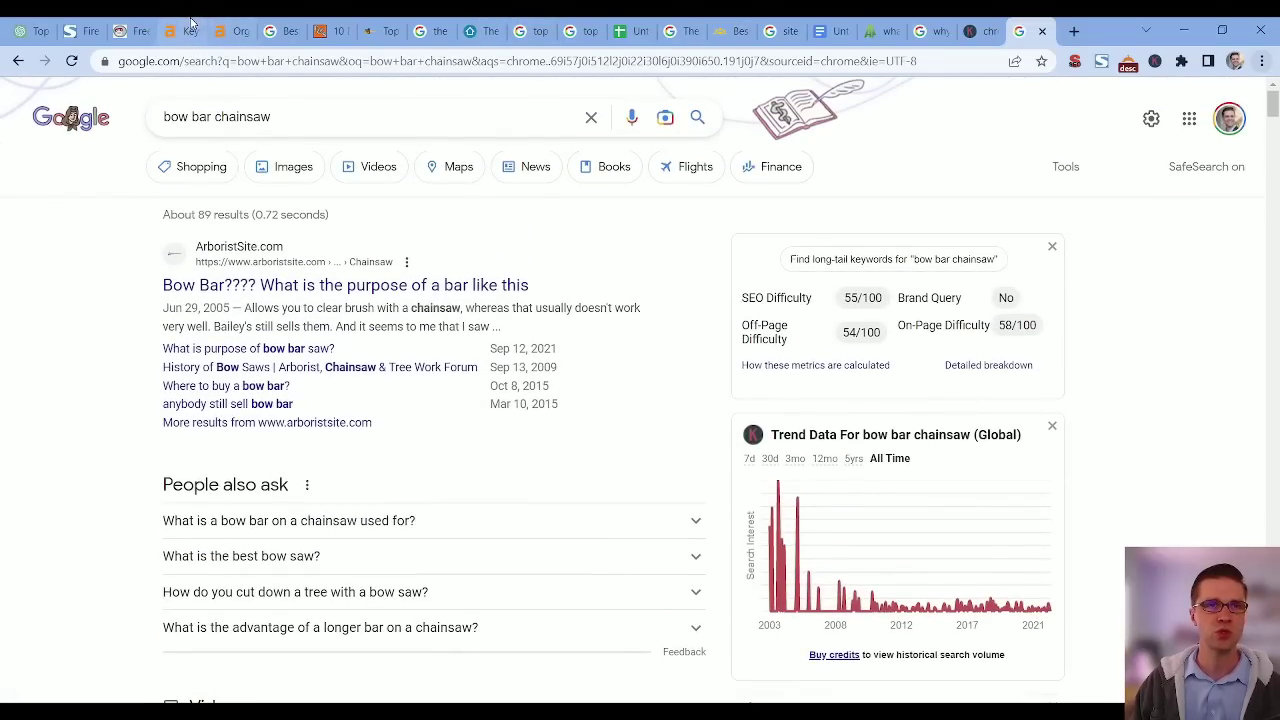
# - Check more of arboristsite.com's chainsaw keywords in Ahrefs, and return to the Google results for "bow bar chainsaw"
pyautogui.click(228, 22)
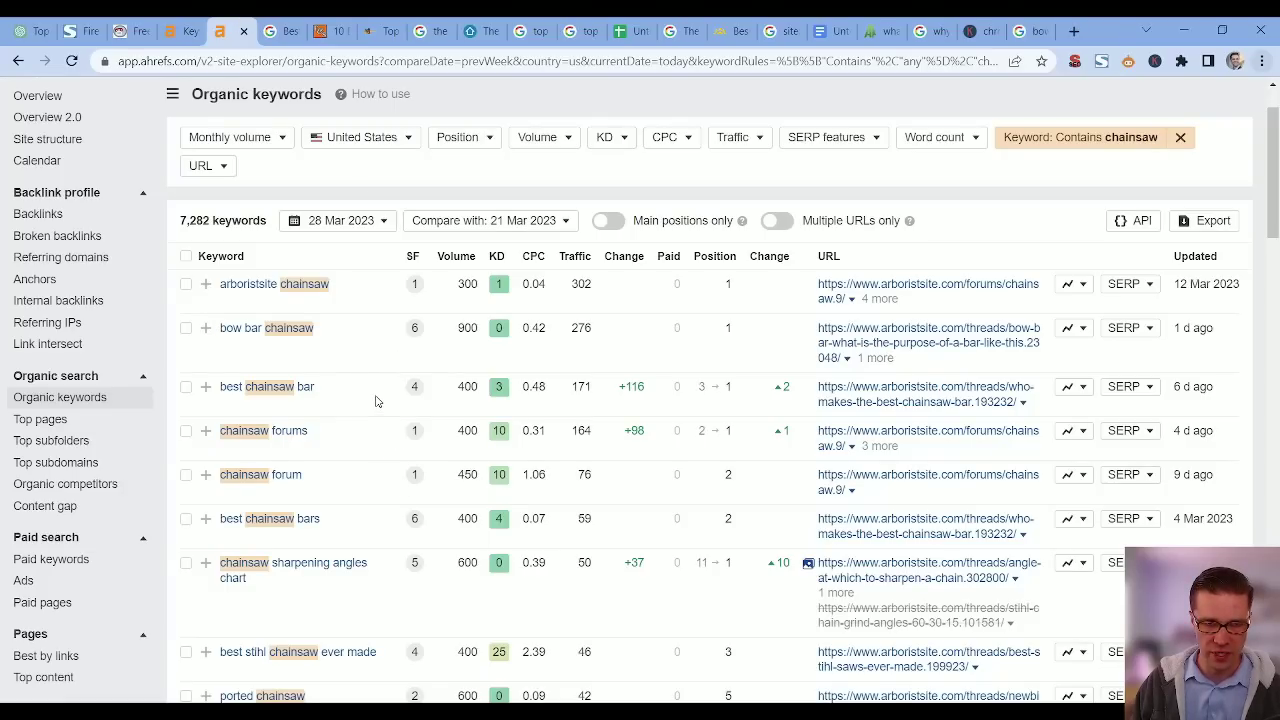
pyautogui.scroll(-2, 376, 401)
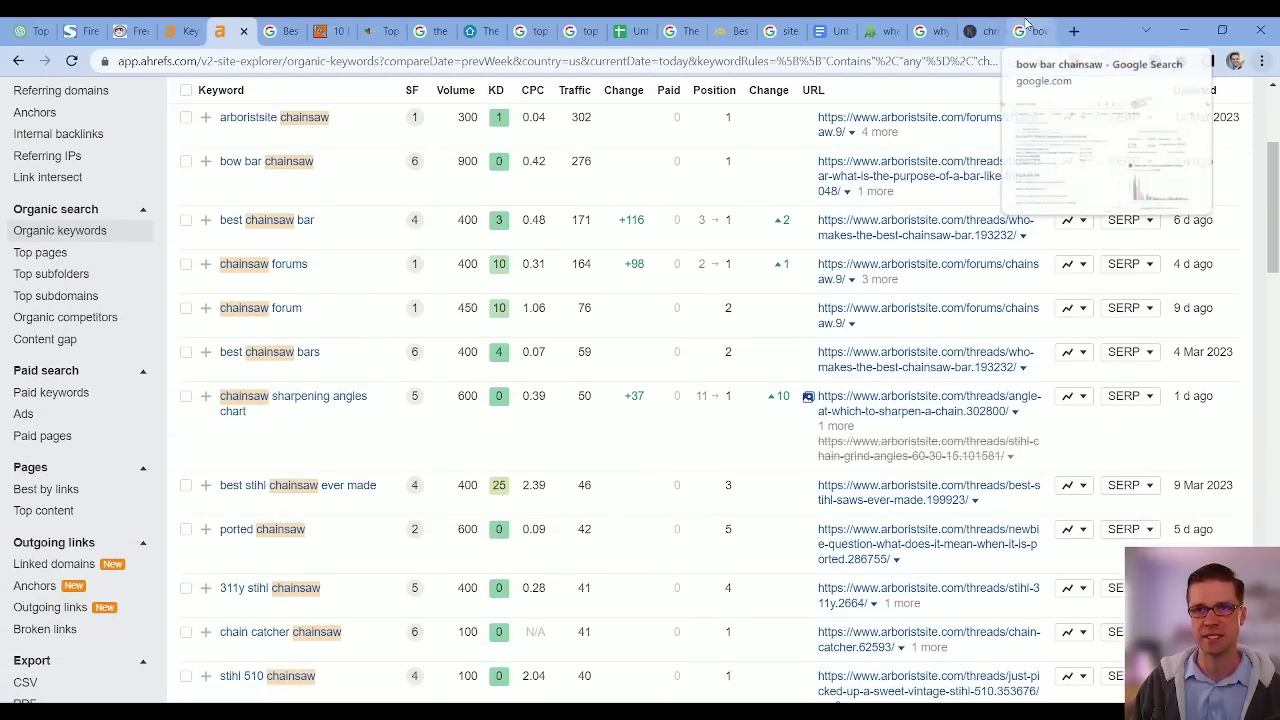
pyautogui.click(1036, 26)
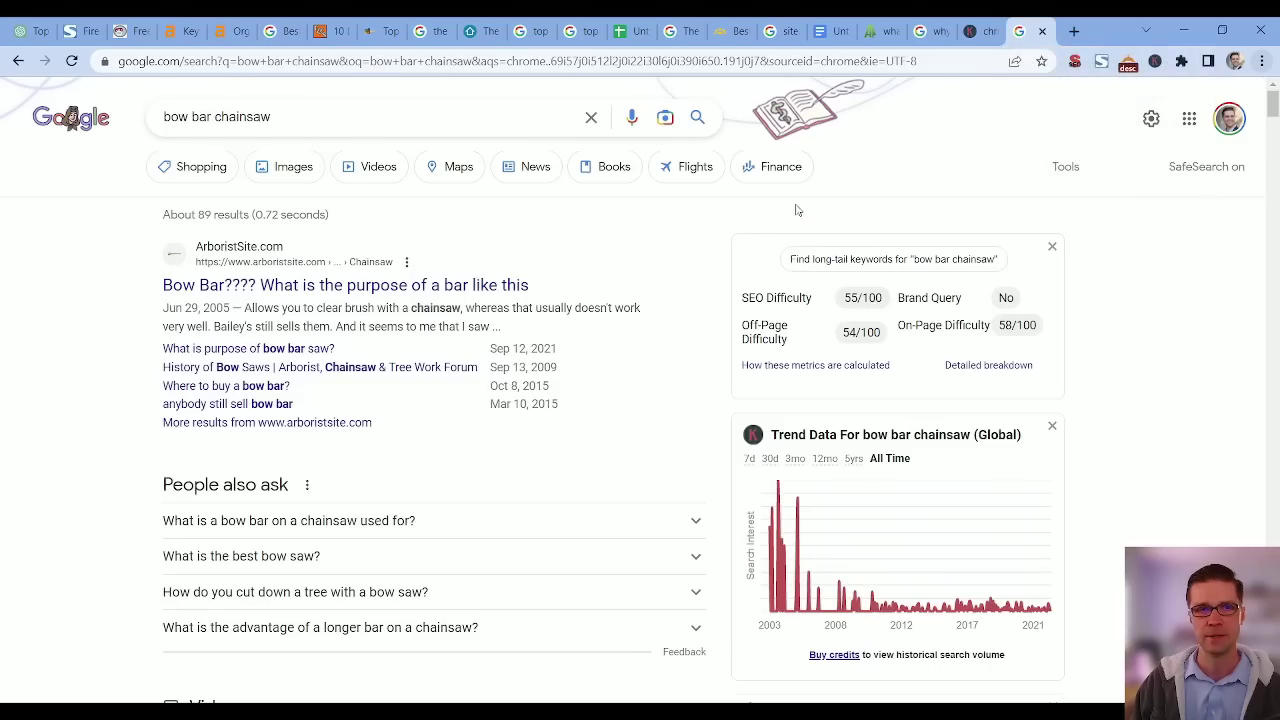
# - Open the ArboristSite thread on the purpose of a bow bar, read through its replies, and return to the search results
pyautogui.click(334, 288)
pyautogui.scroll(-4, 323, 500)
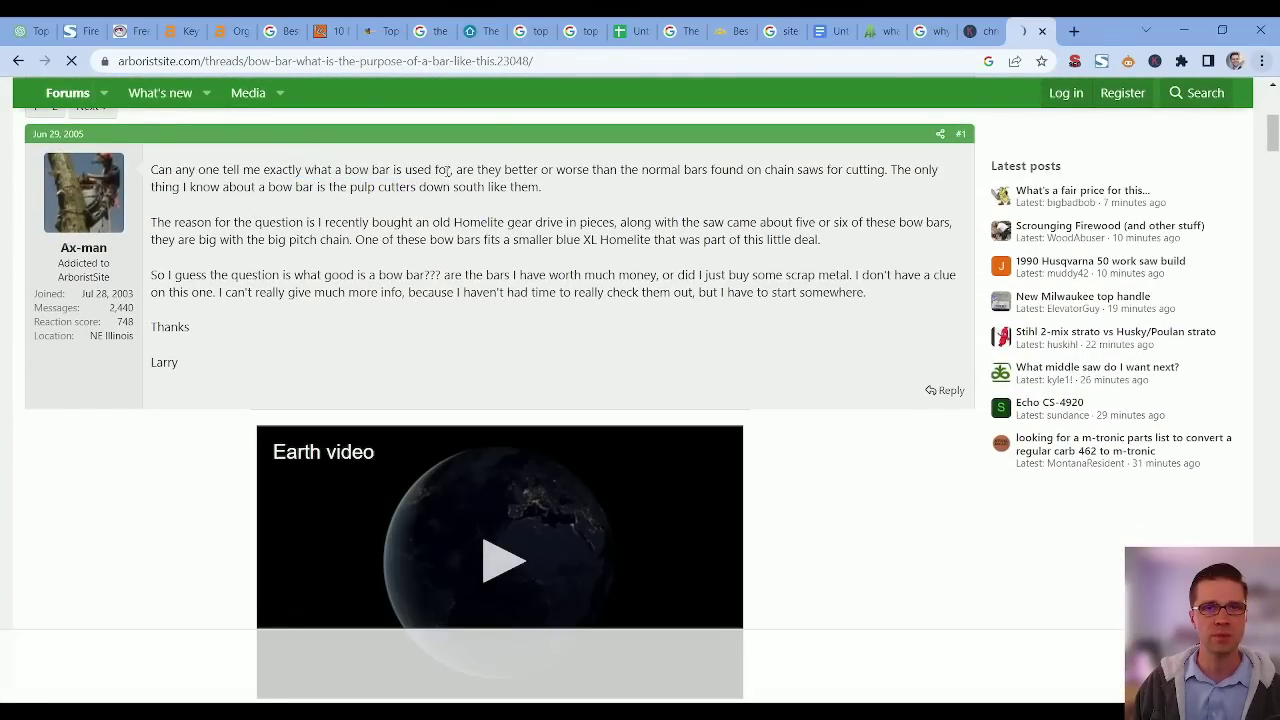
pyautogui.scroll(-5, 521, 227)
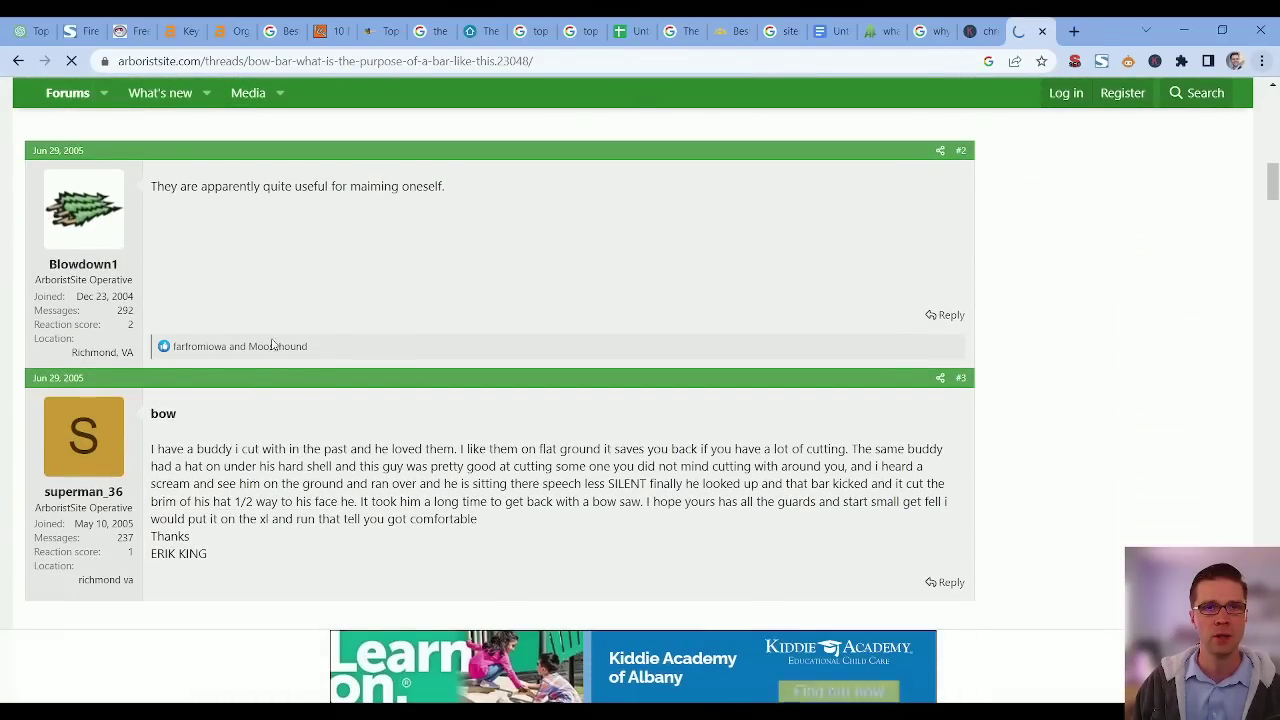
pyautogui.scroll(-2, 255, 420)
pyautogui.scroll(5, 306, 423)
pyautogui.scroll(-10, 281, 543)
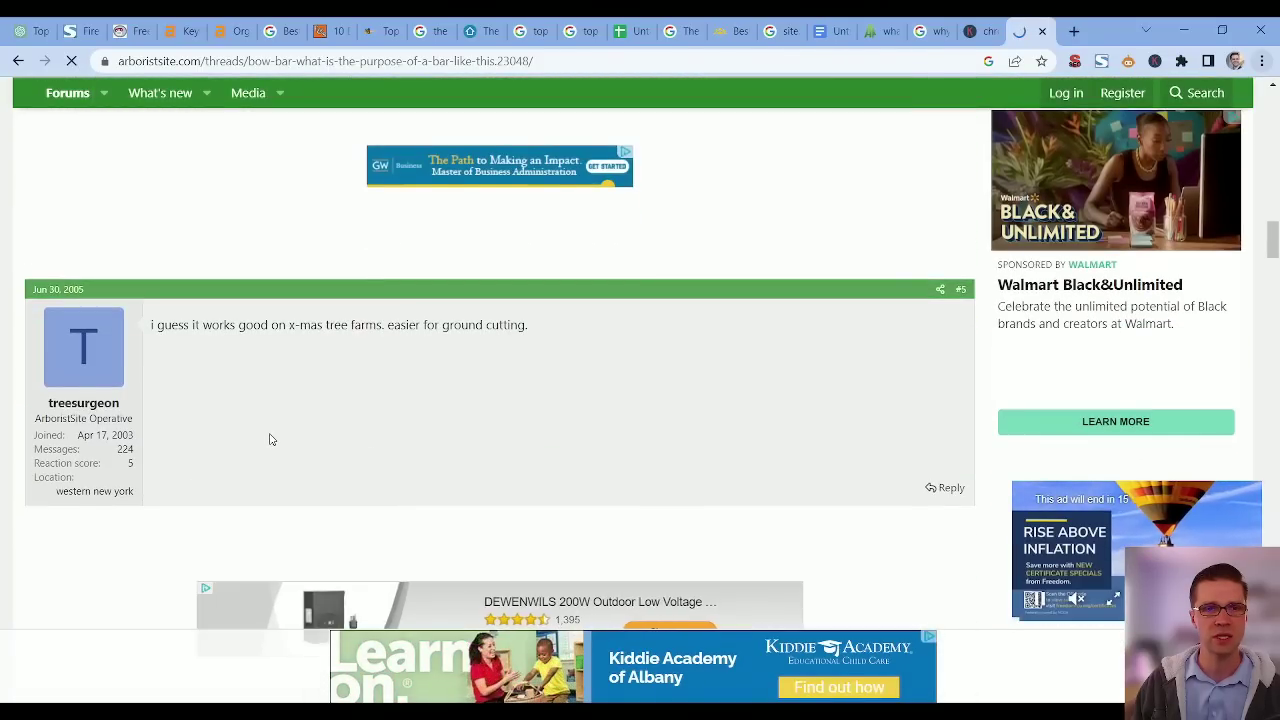
pyautogui.scroll(-5, 269, 437)
pyautogui.hotkey('alt', 'Left')
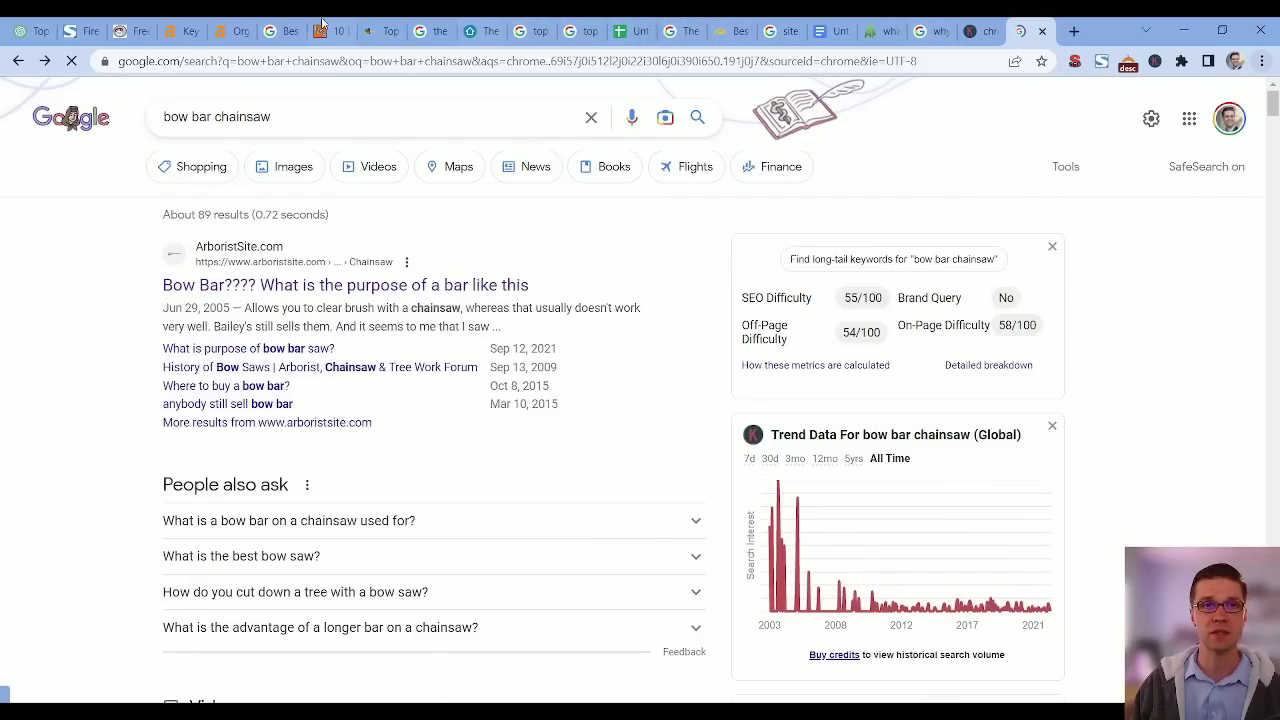
# - Return to the ChatGPT conversation and review the list of keywords incorporated in the top handle chainsaw article
pyautogui.click(178, 22)
pyautogui.click(230, 31)
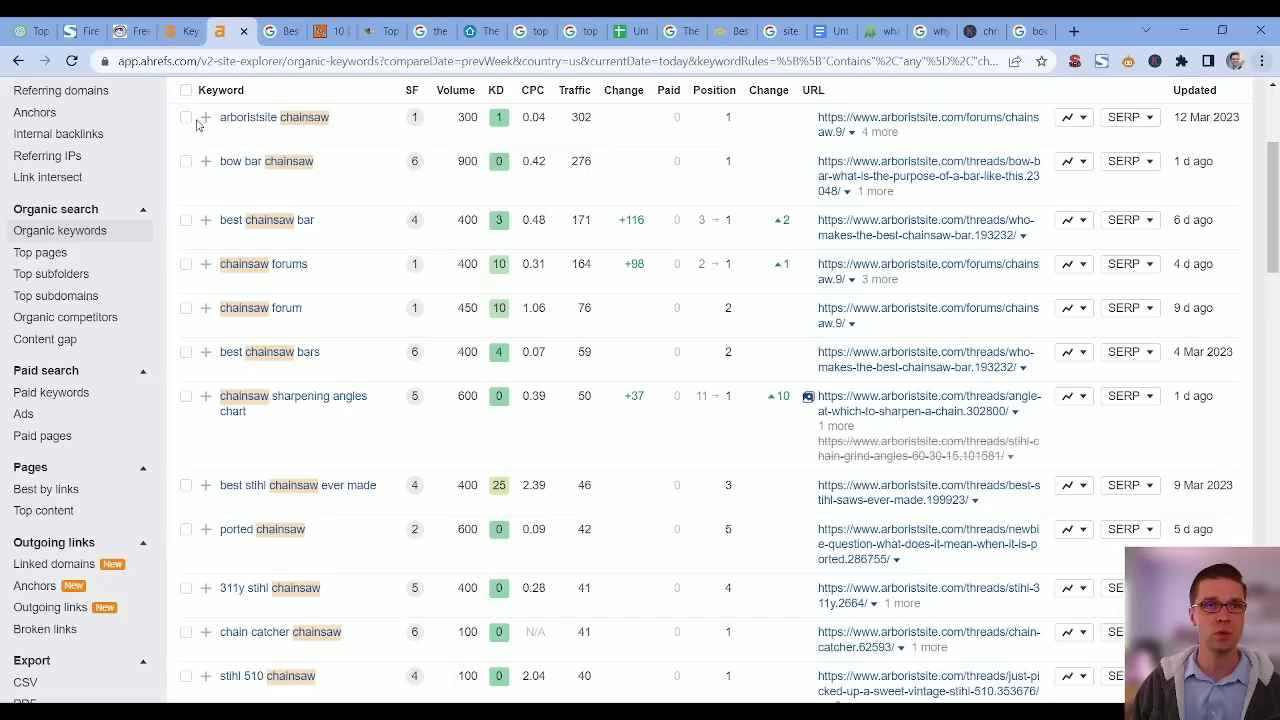
pyautogui.click(117, 25)
pyautogui.click(64, 25)
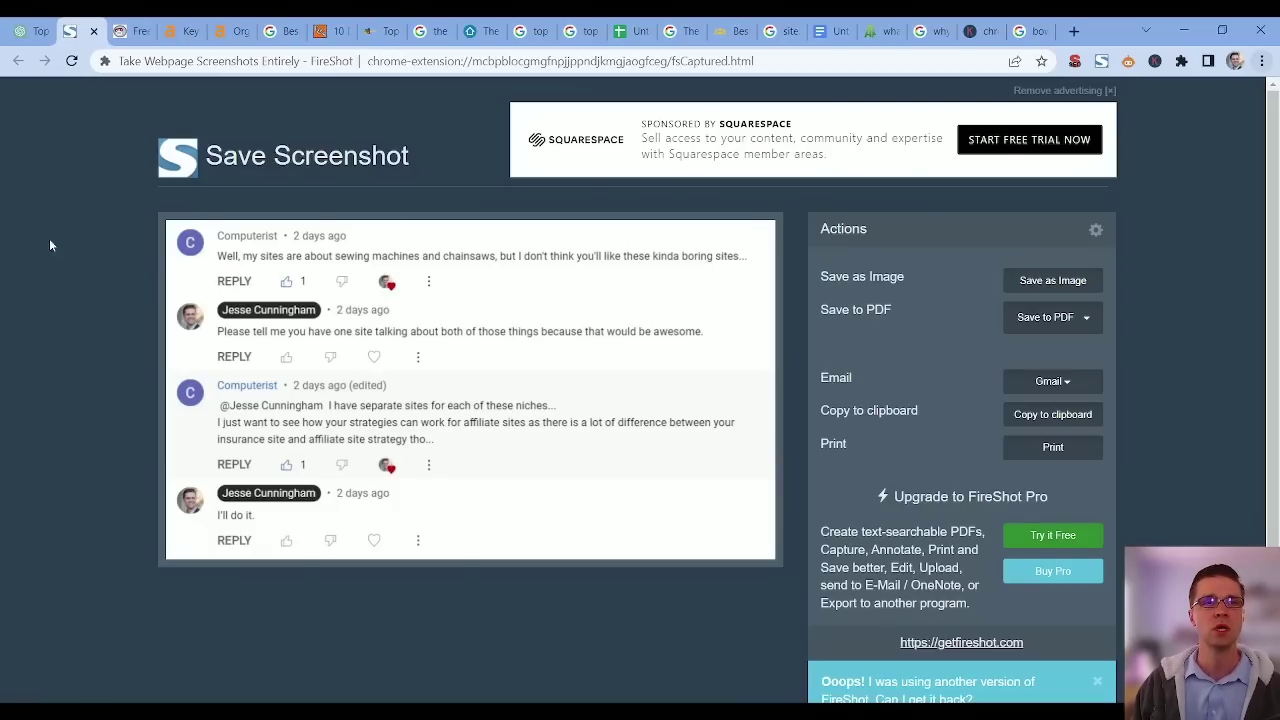
pyautogui.click(32, 24)
pyautogui.scroll(9, 606, 368)
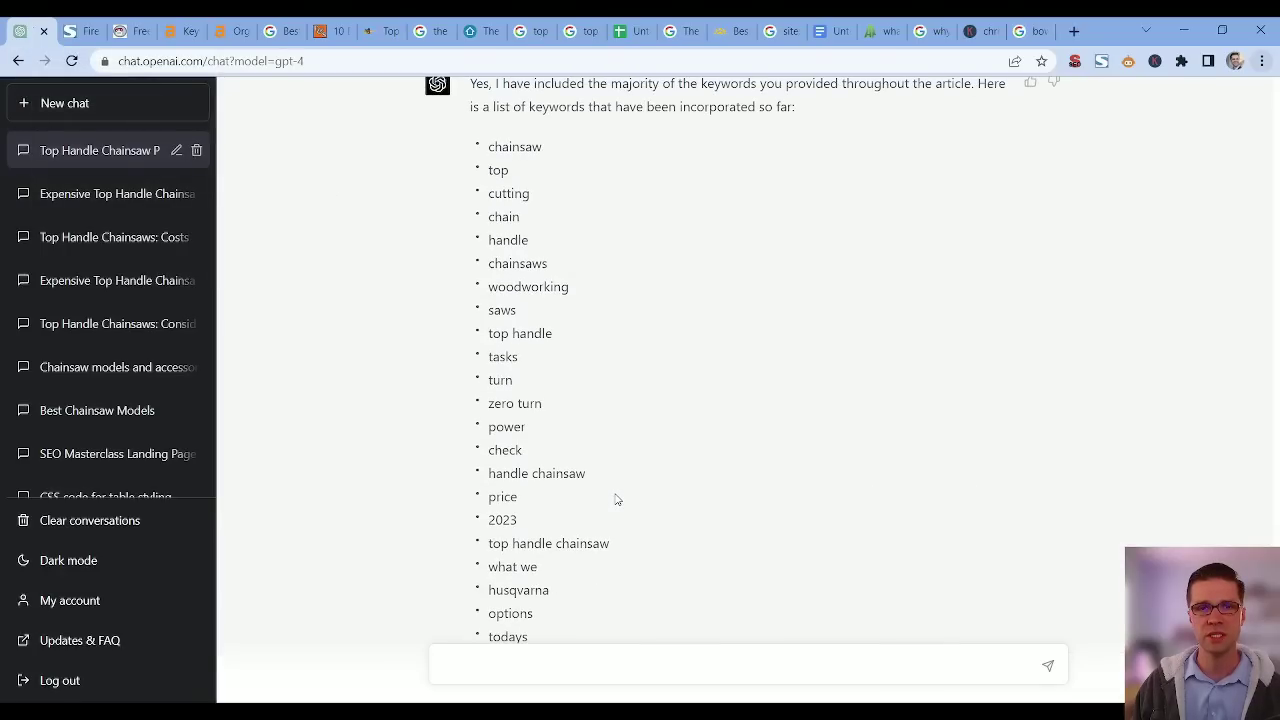
pyautogui.scroll(-9, 612, 495)
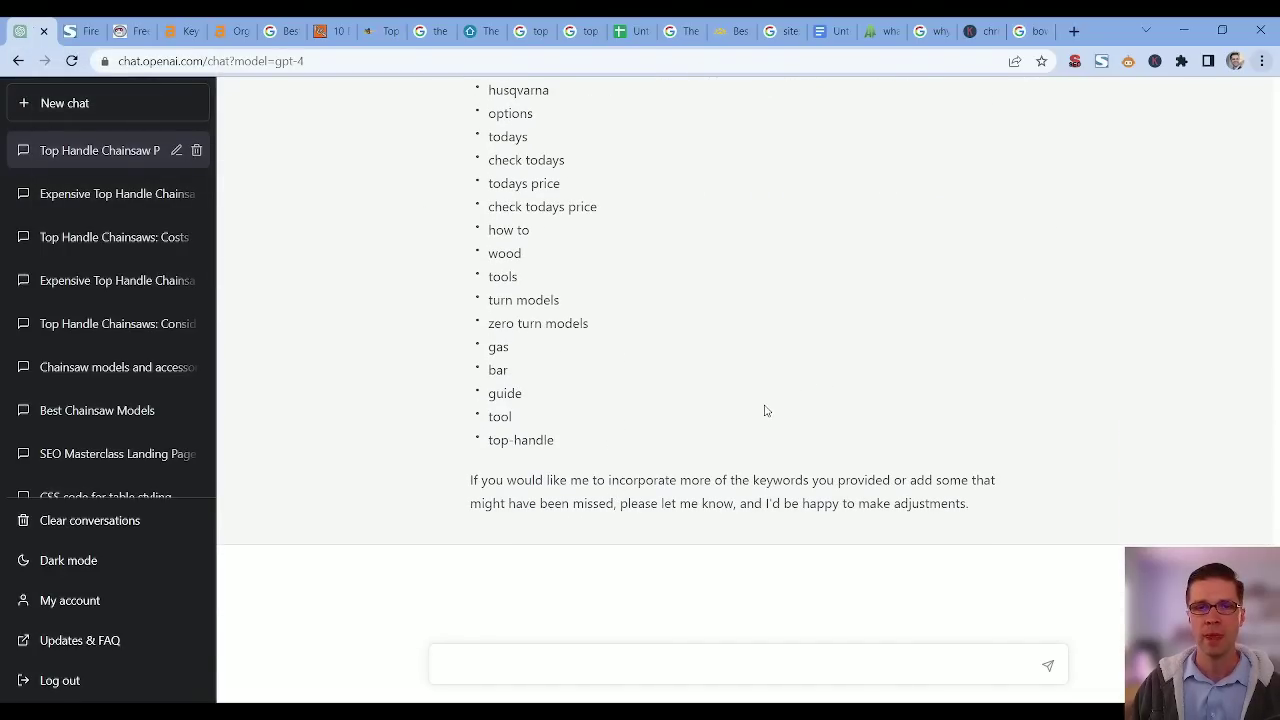
pyautogui.scroll(3, 765, 410)
# - Review the planned supporting article topics in Sheet1 of the content planning spreadsheet
pyautogui.click(620, 31)
pyautogui.moveTo(320, 241); pyautogui.dragTo(322, 278)
pyautogui.click(577, 349)
pyautogui.moveTo(311, 244)
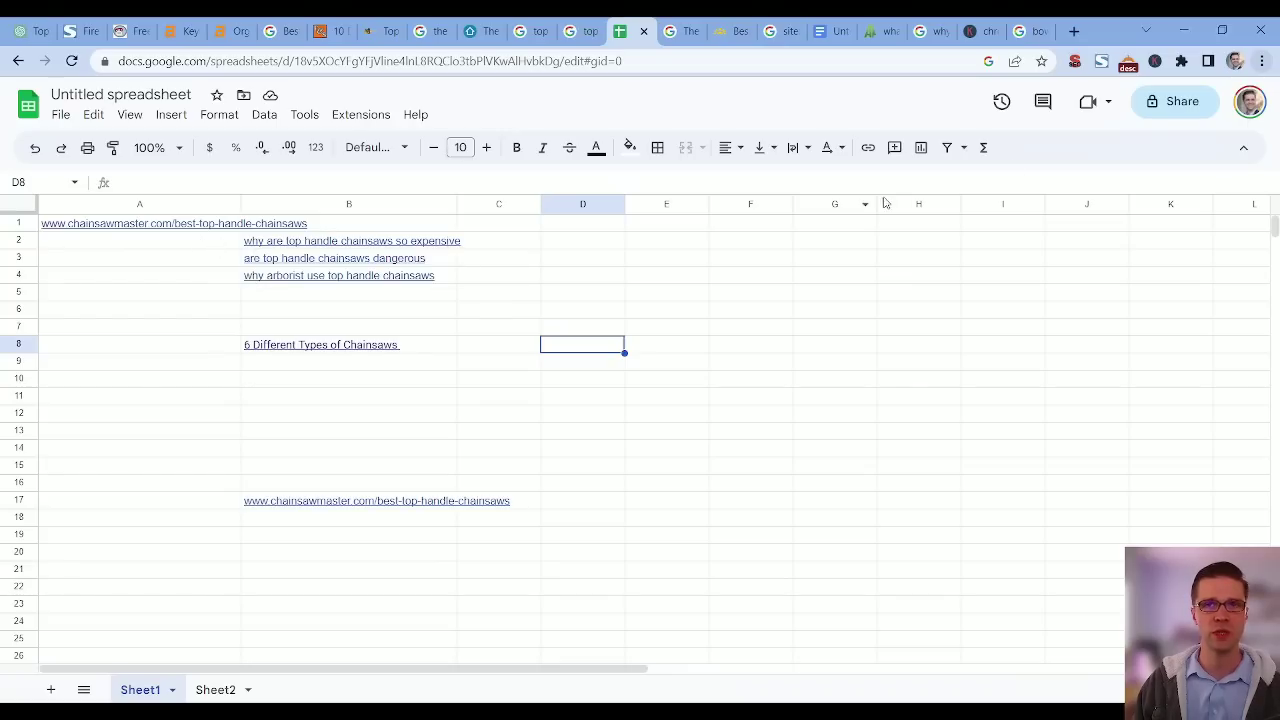
# - Revisit the sawinery.net "top handle" Google results and arboristsite.com's chainsaw keywords in Ahrefs
pyautogui.click(774, 28)
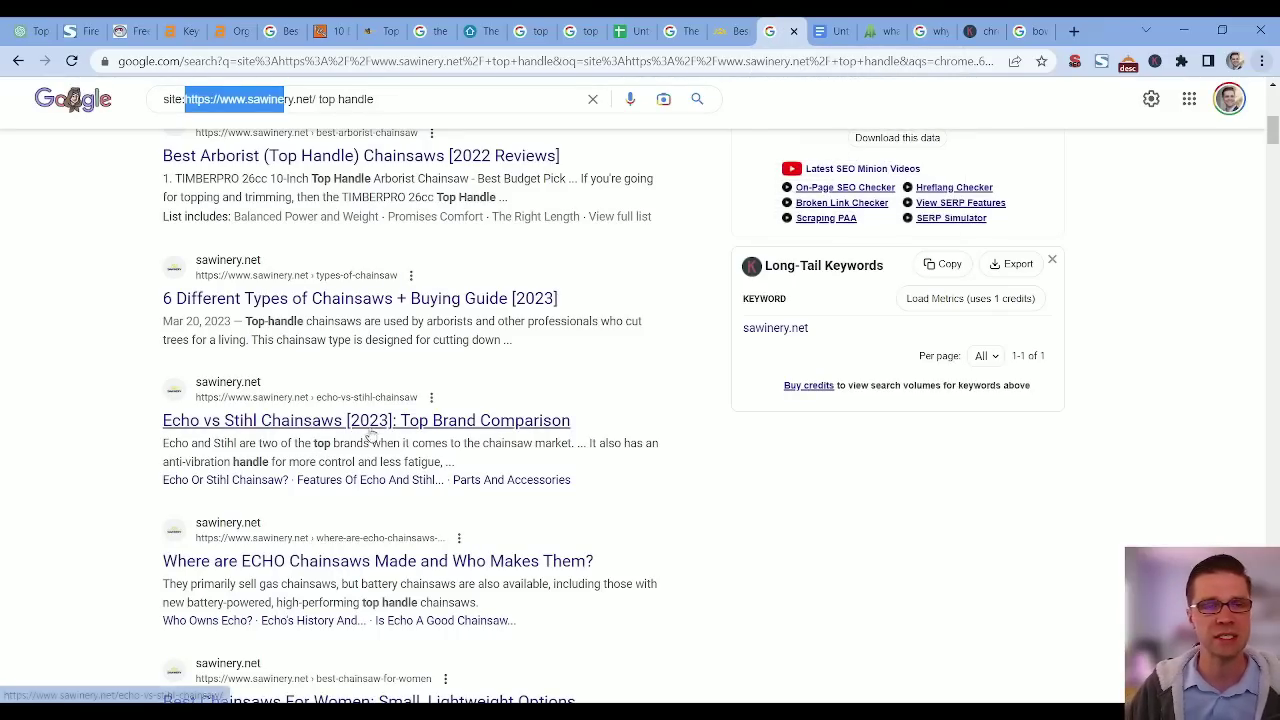
pyautogui.click(200, 22)
pyautogui.click(240, 28)
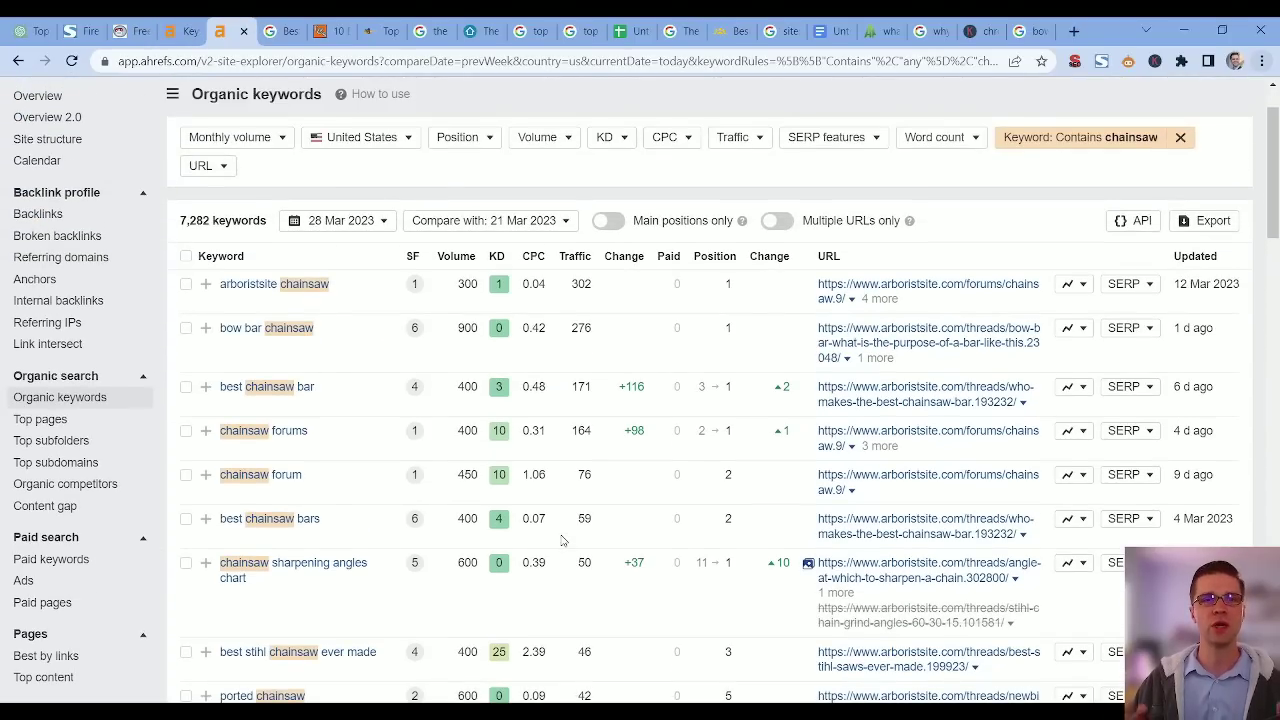
# - Examine in the spreadsheet how the three supporting topics in B2:B4 relate to the main best-top-handle-chainsaws page in A1
pyautogui.click(618, 26)
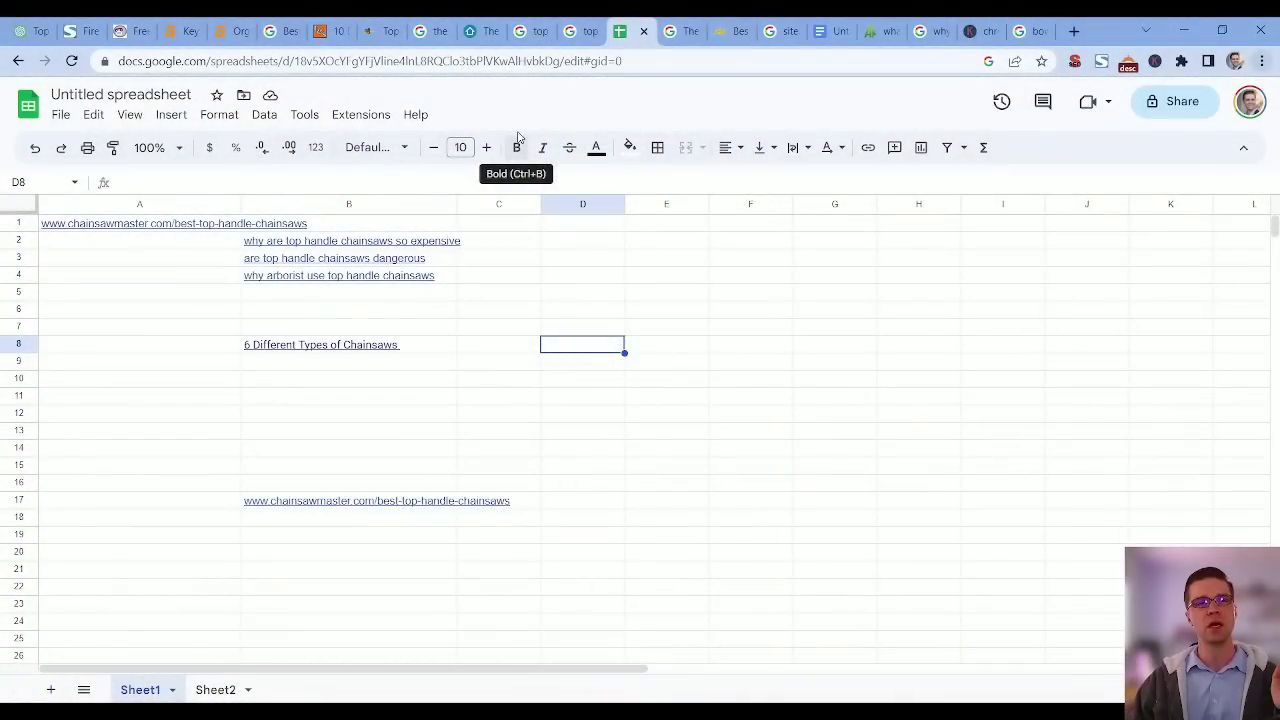
pyautogui.click(150, 225)
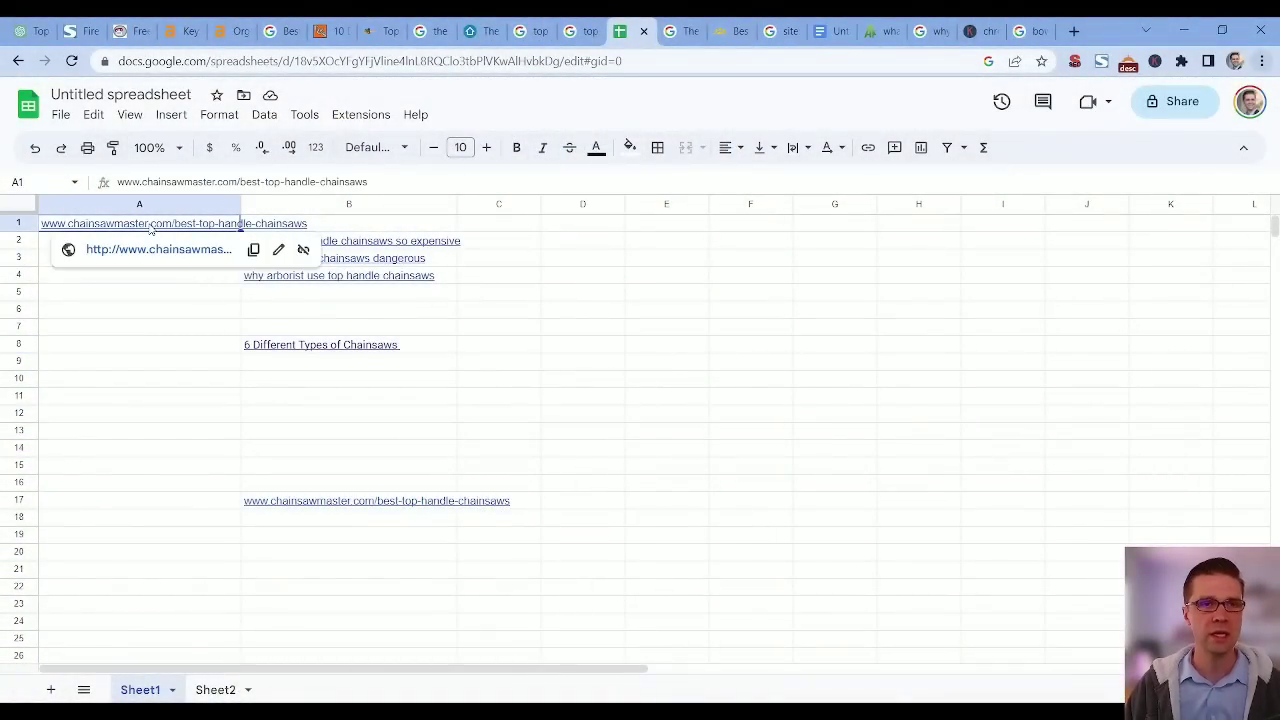
pyautogui.moveTo(403, 251); pyautogui.dragTo(400, 277)
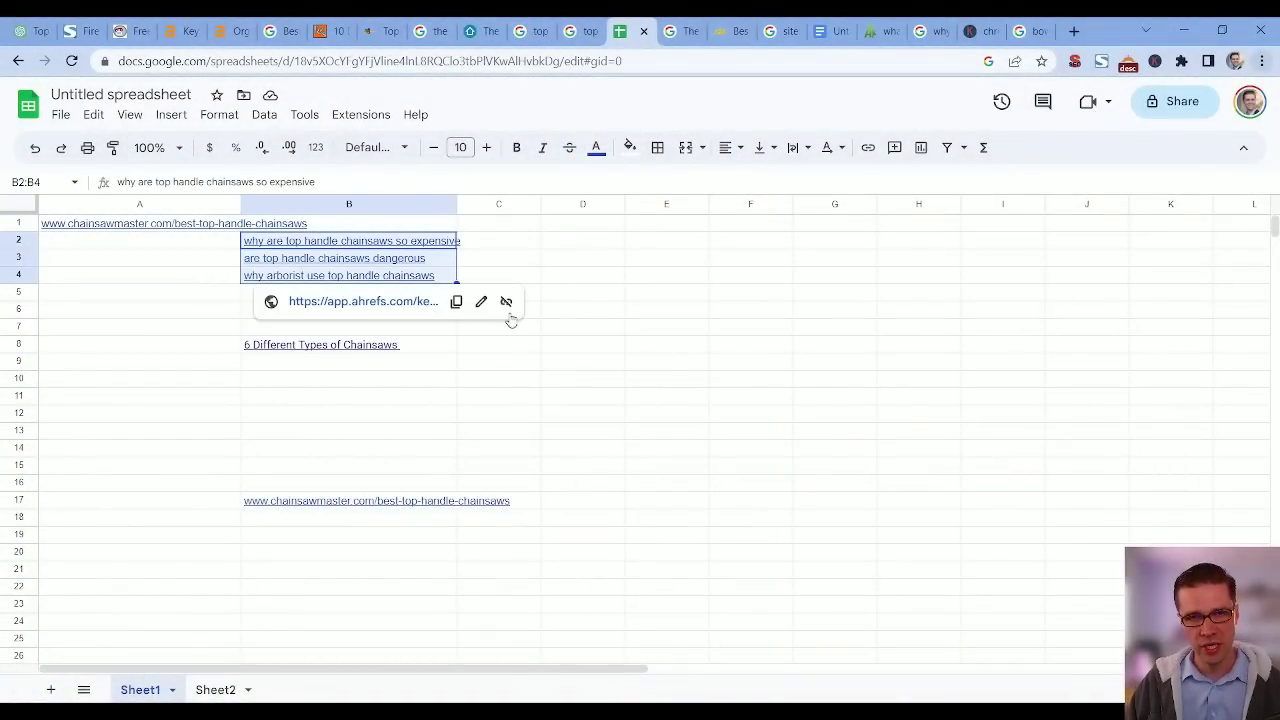
pyautogui.click(553, 297)
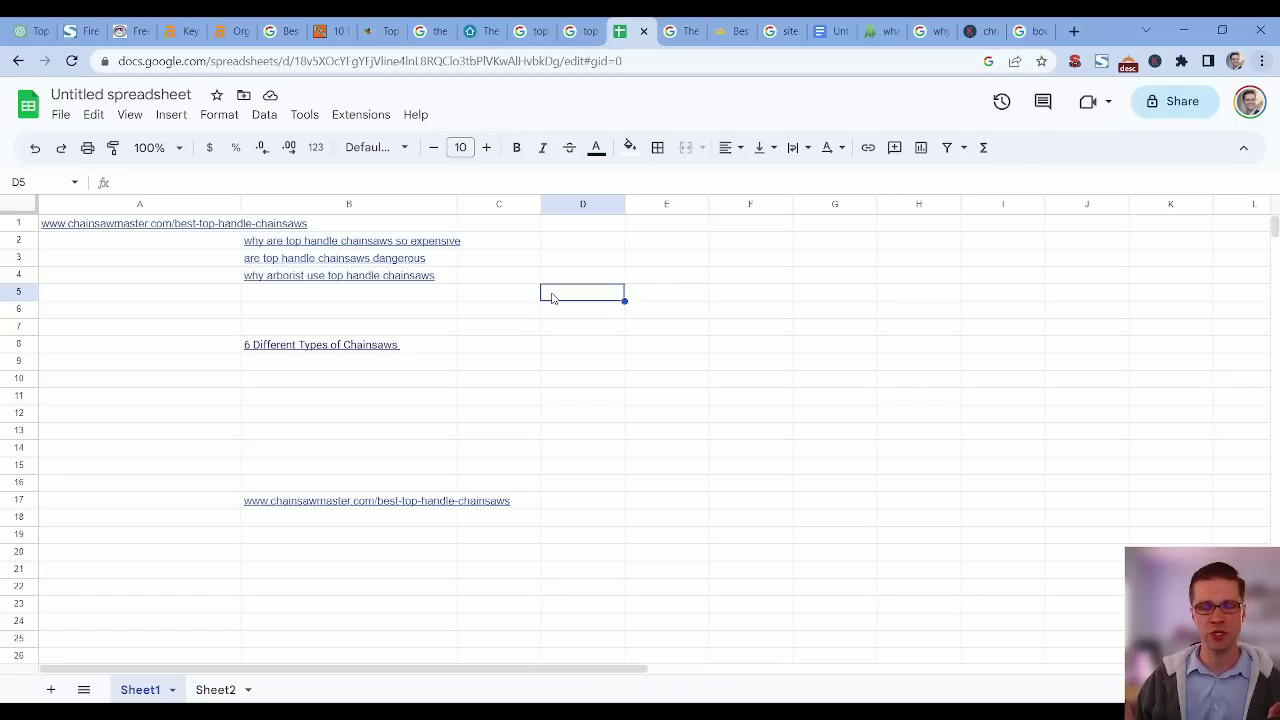
pyautogui.click(188, 226)
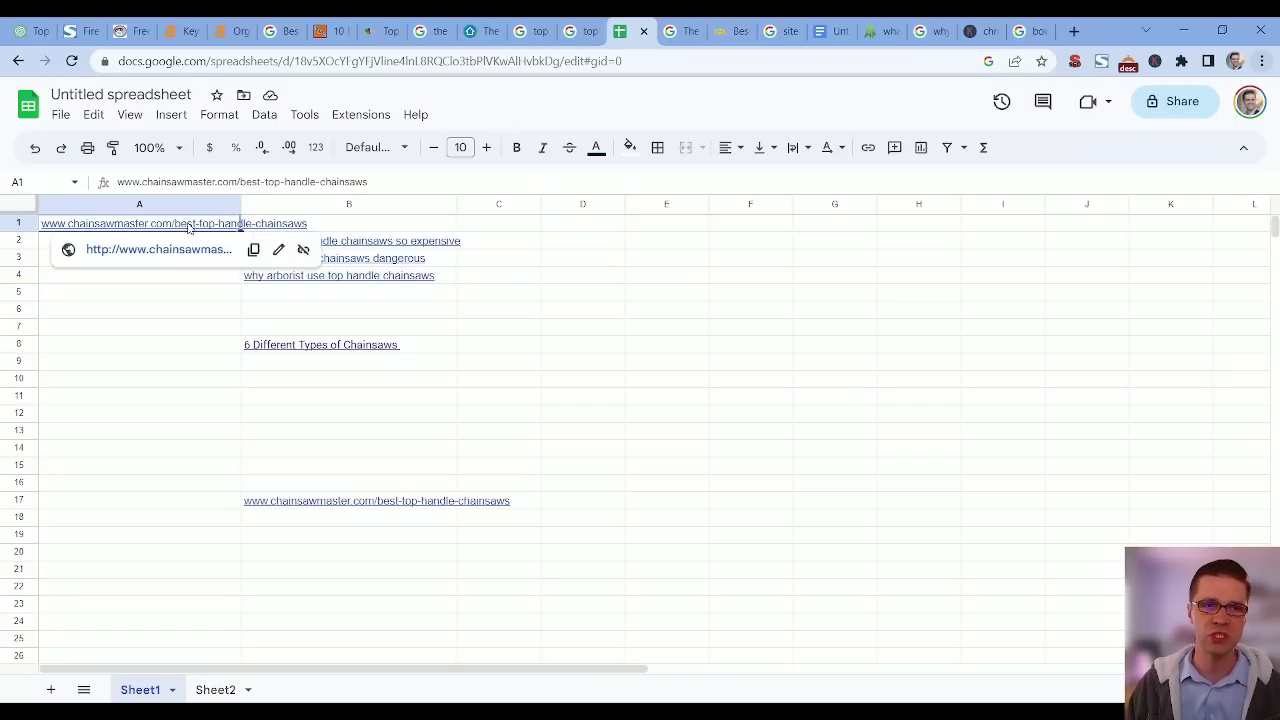
pyautogui.moveTo(420, 230); pyautogui.dragTo(547, 297)
pyautogui.click(497, 282)
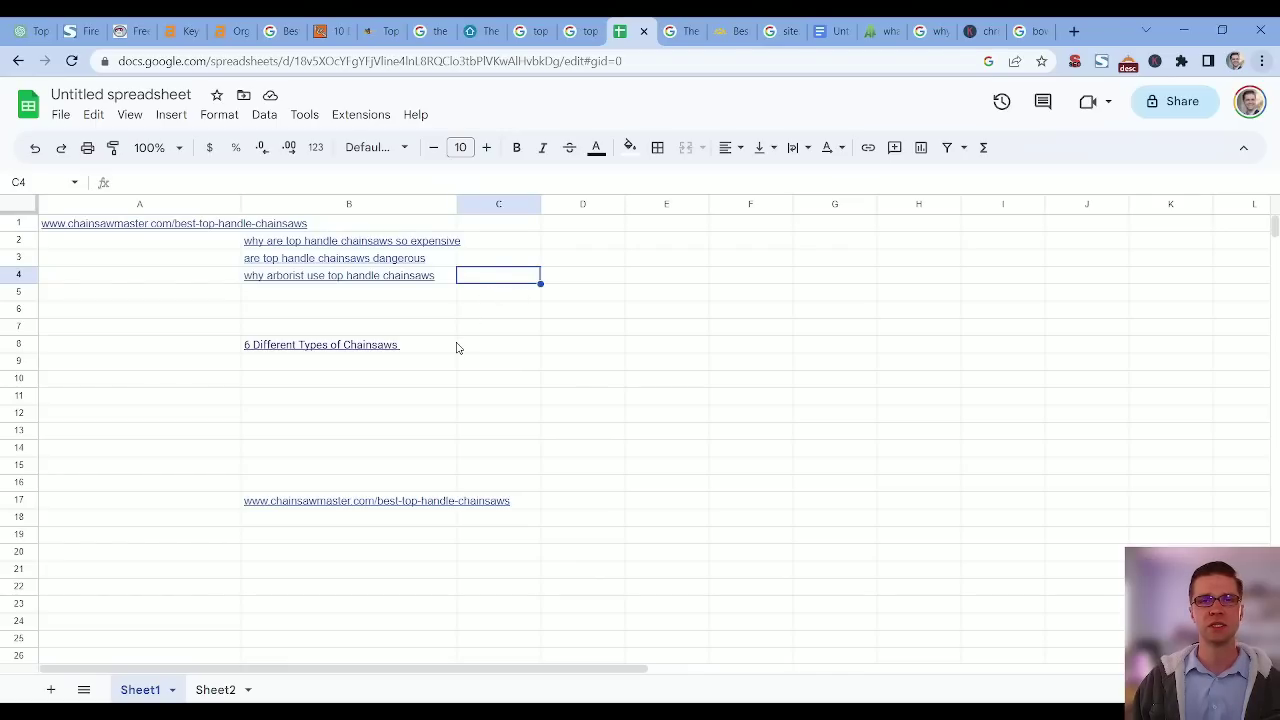
pyautogui.moveTo(456, 347)
pyautogui.click(531, 313)
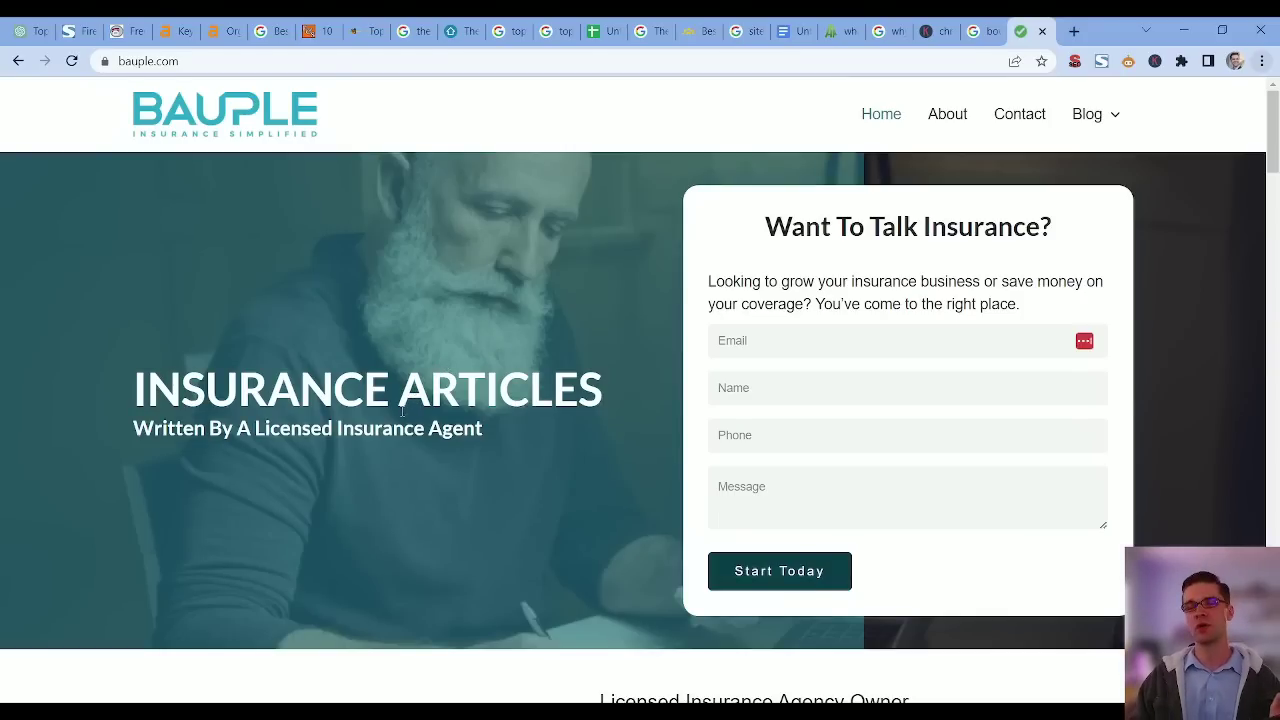
# - Look through the bauple.com home page and open the article on the best MYGA annuity rates for March 2023
pyautogui.scroll(-20, 400, 350)
pyautogui.scroll(-12, 450, 400)
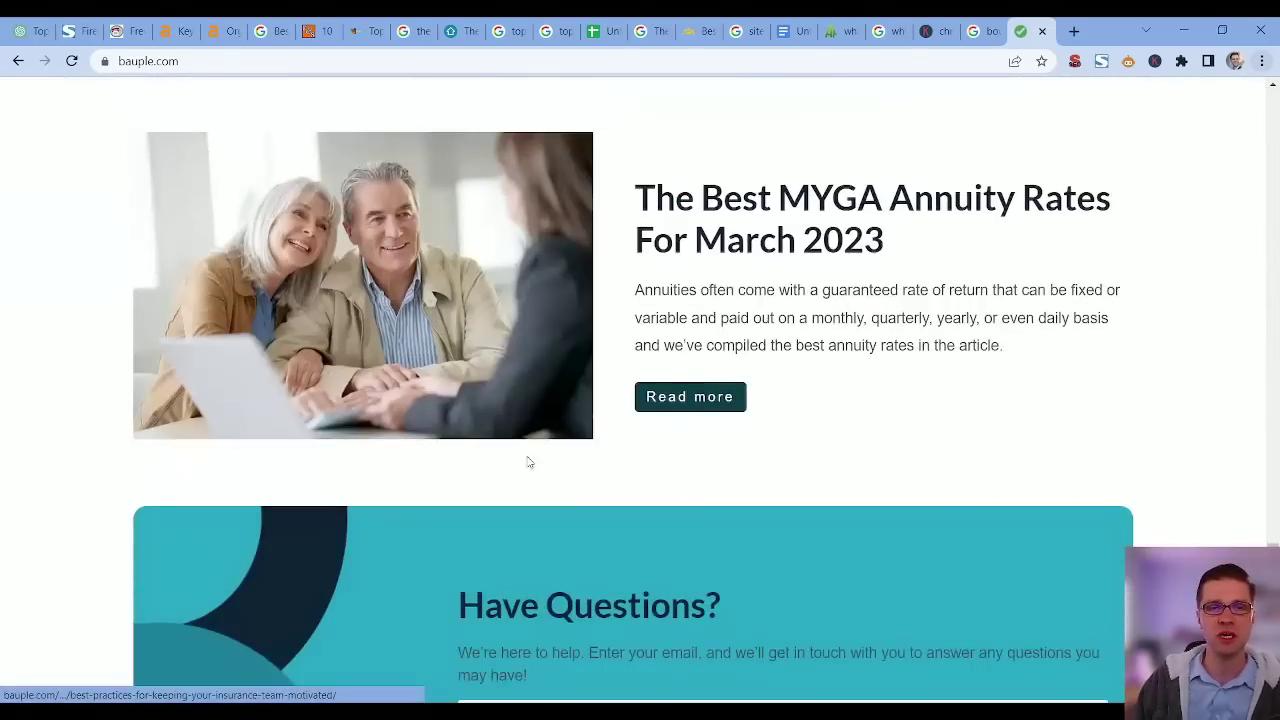
pyautogui.scroll(5, 600, 490)
pyautogui.click(700, 488)
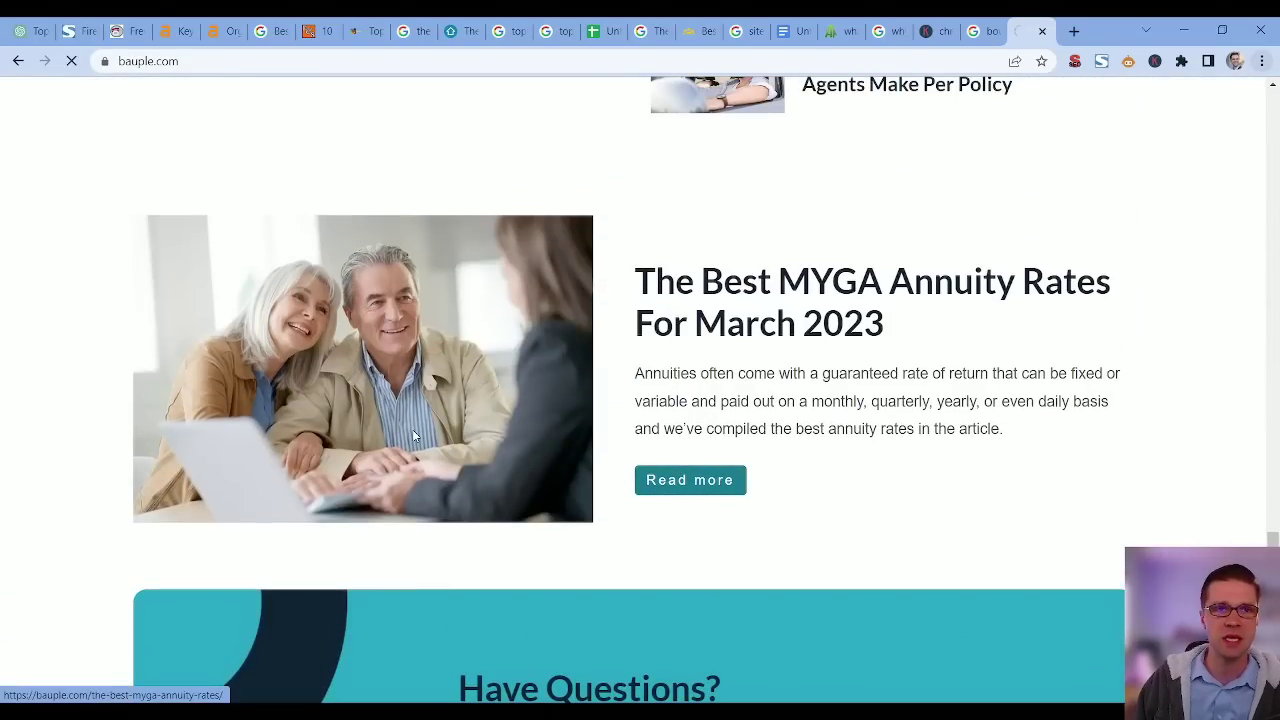
# - Review the MYGA article's rate table and Annuities Guide links, and open "Where Are Premiums From Fixed Annuities Invested?"
pyautogui.scroll(-15, 74, 452)
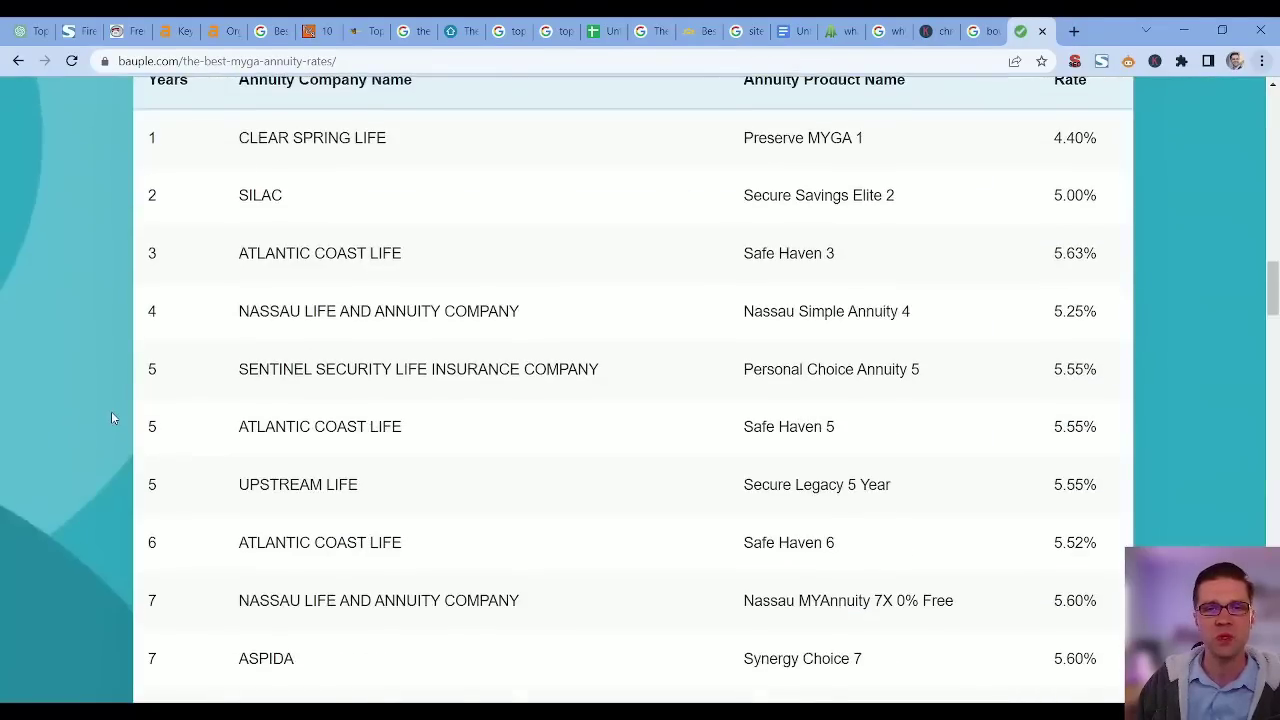
pyautogui.scroll(-20, 111, 418)
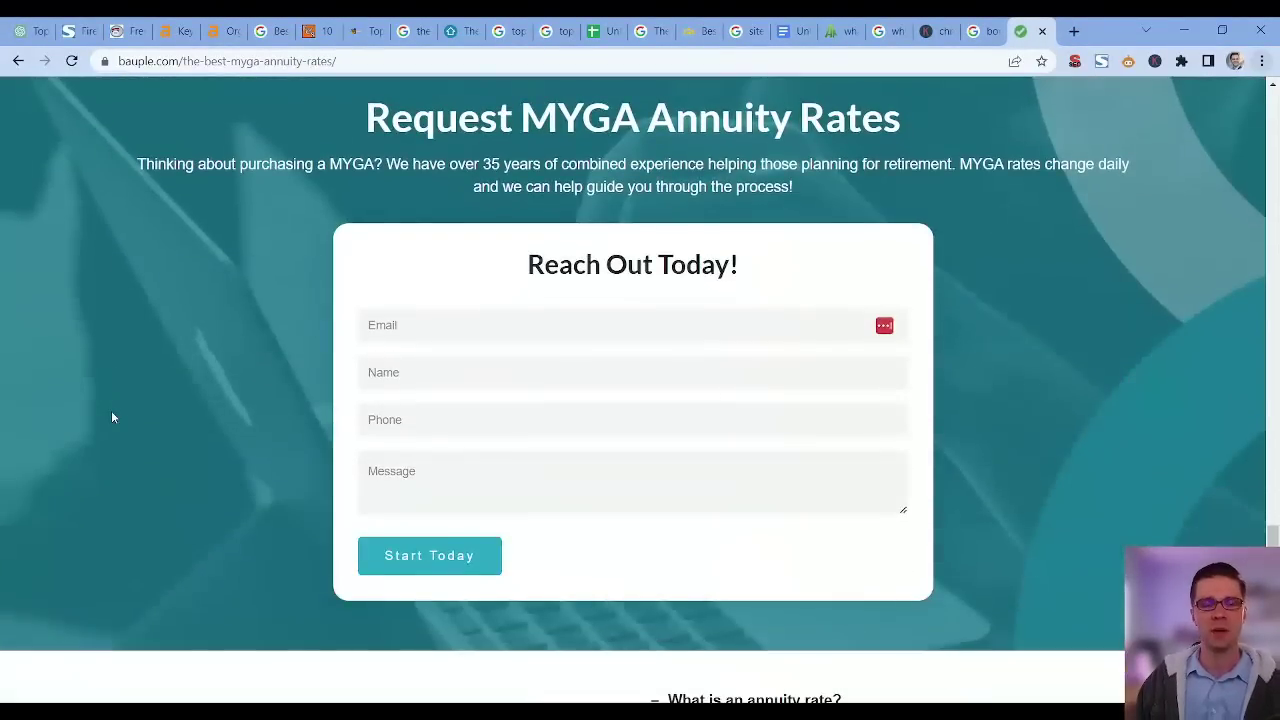
pyautogui.scroll(-12, 111, 418)
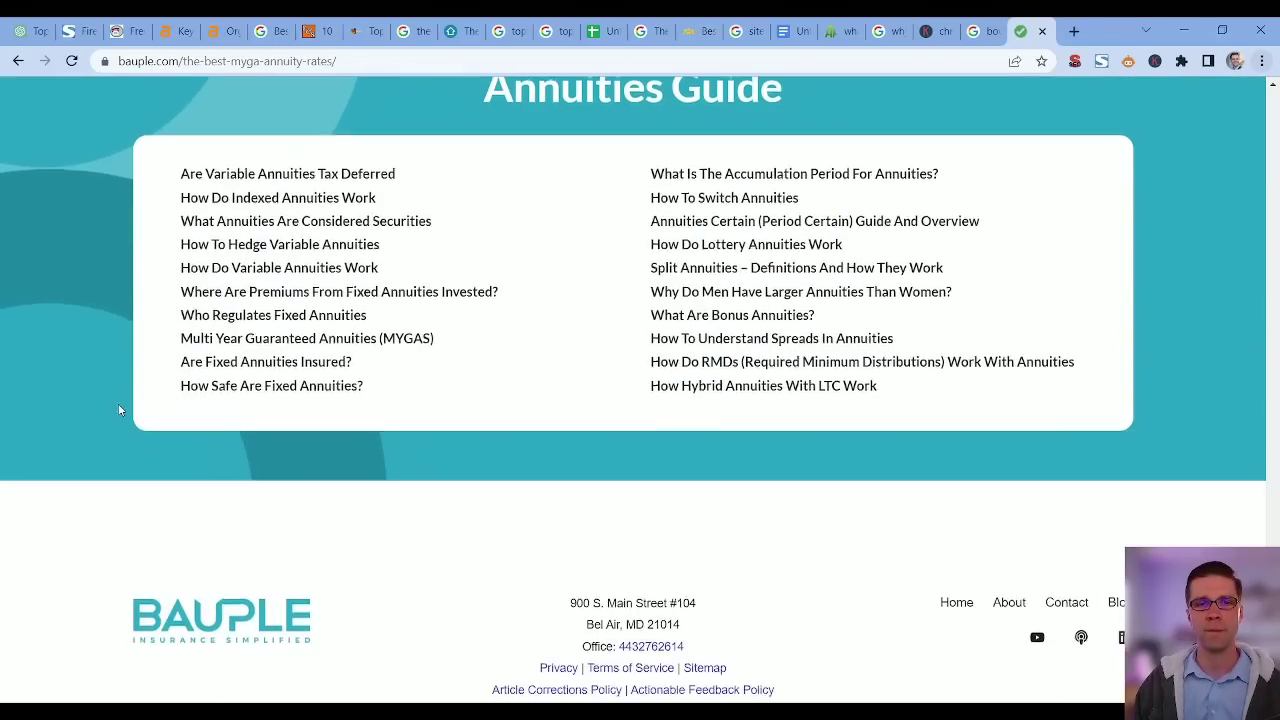
pyautogui.scroll(7, 119, 410)
pyautogui.scroll(-5, 140, 380)
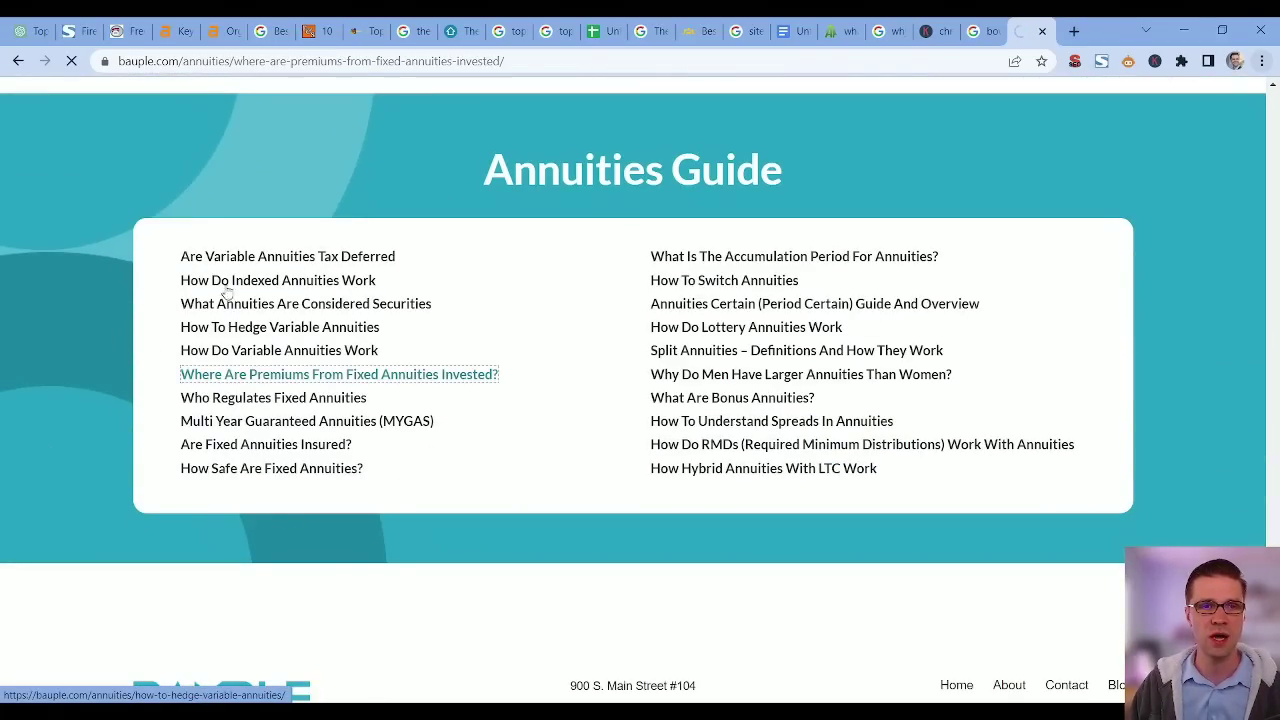
# - Look through the full fixed annuity premiums article and return to the bauple.com home page
pyautogui.scroll(-15, 104, 370)
pyautogui.scroll(-20, 100, 365)
pyautogui.scroll(18, 97, 361)
pyautogui.scroll(15, 97, 361)
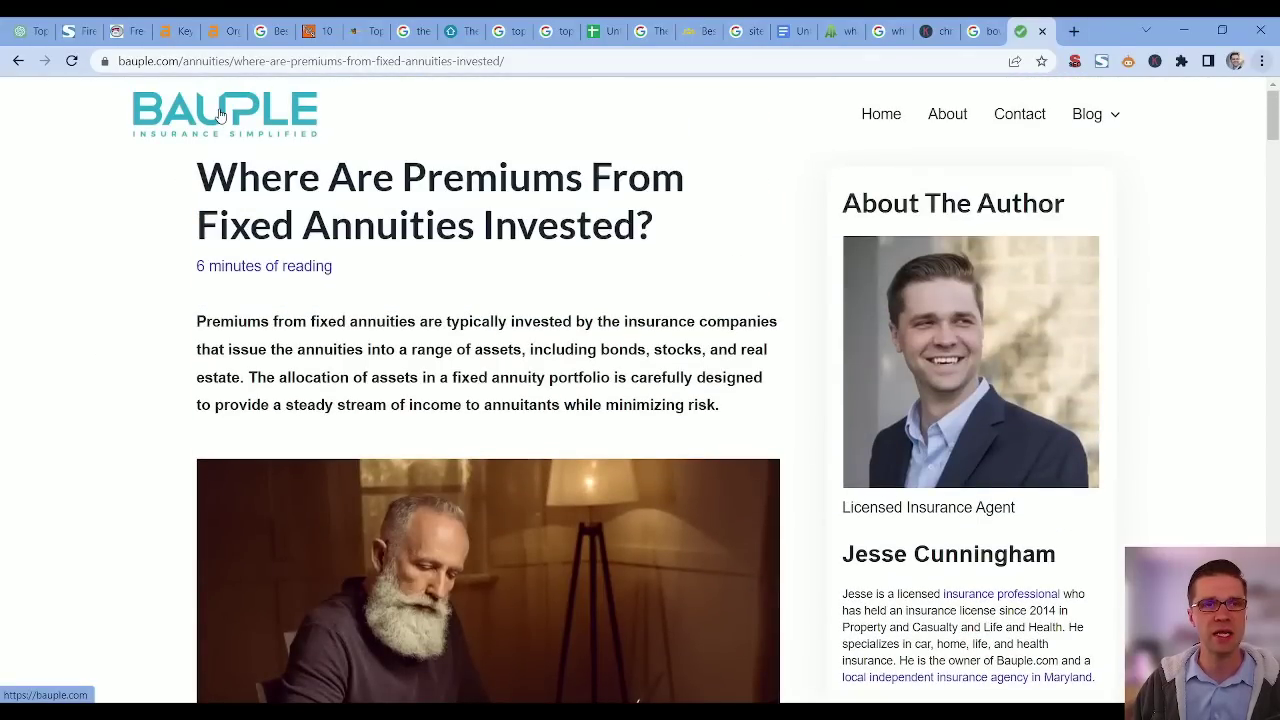
pyautogui.click(221, 116)
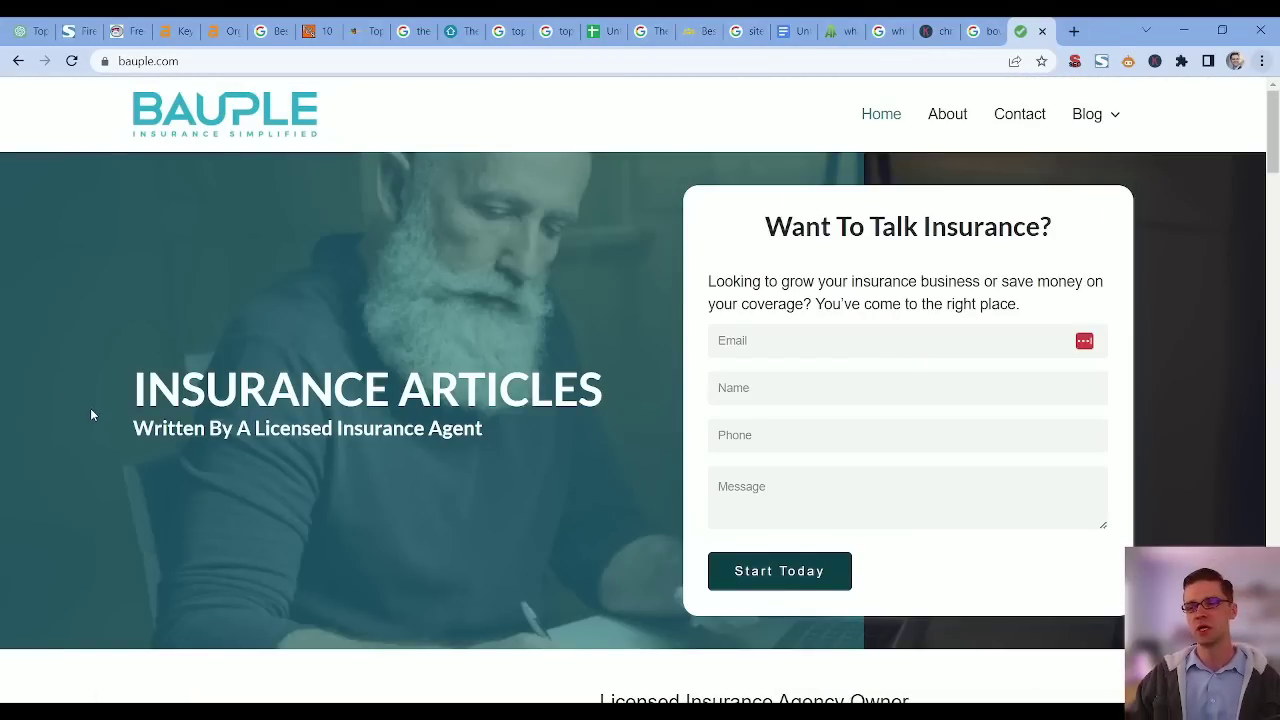